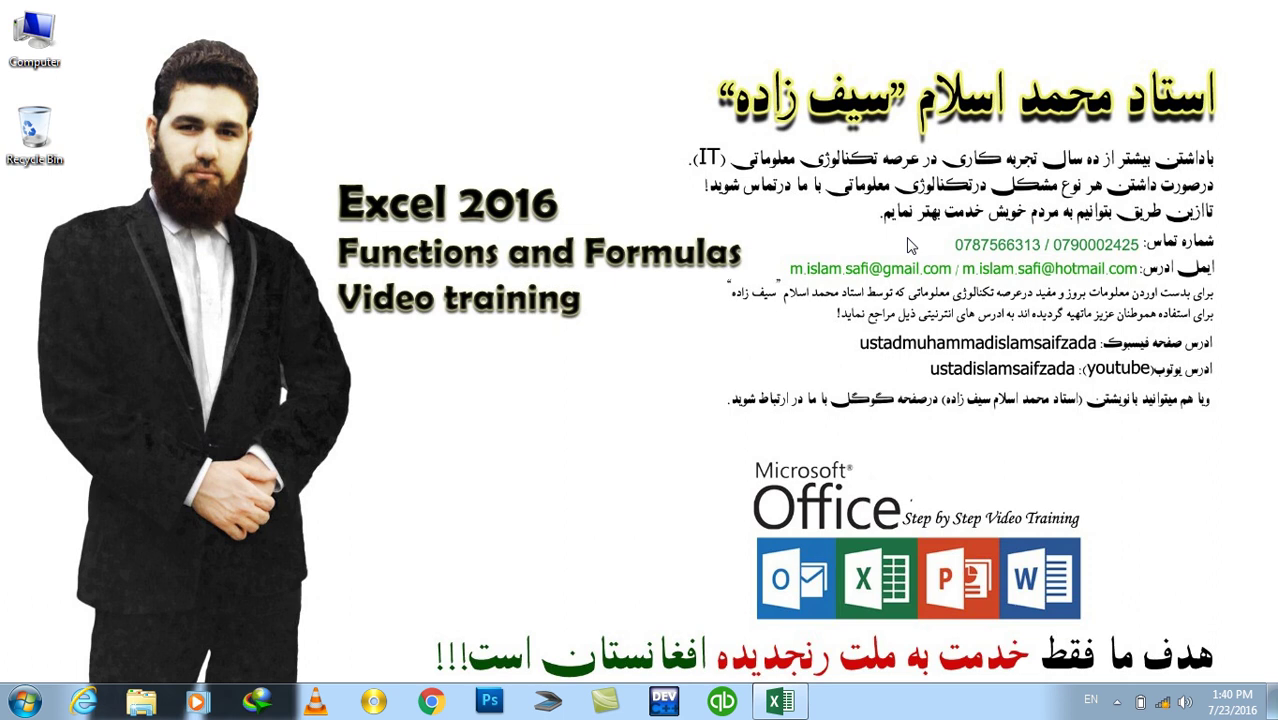
# Refresh the desktop and bring up Excel with a blank Book1 workbook
pyautogui.click(950, 278)
pyautogui.rightClick(914, 227)
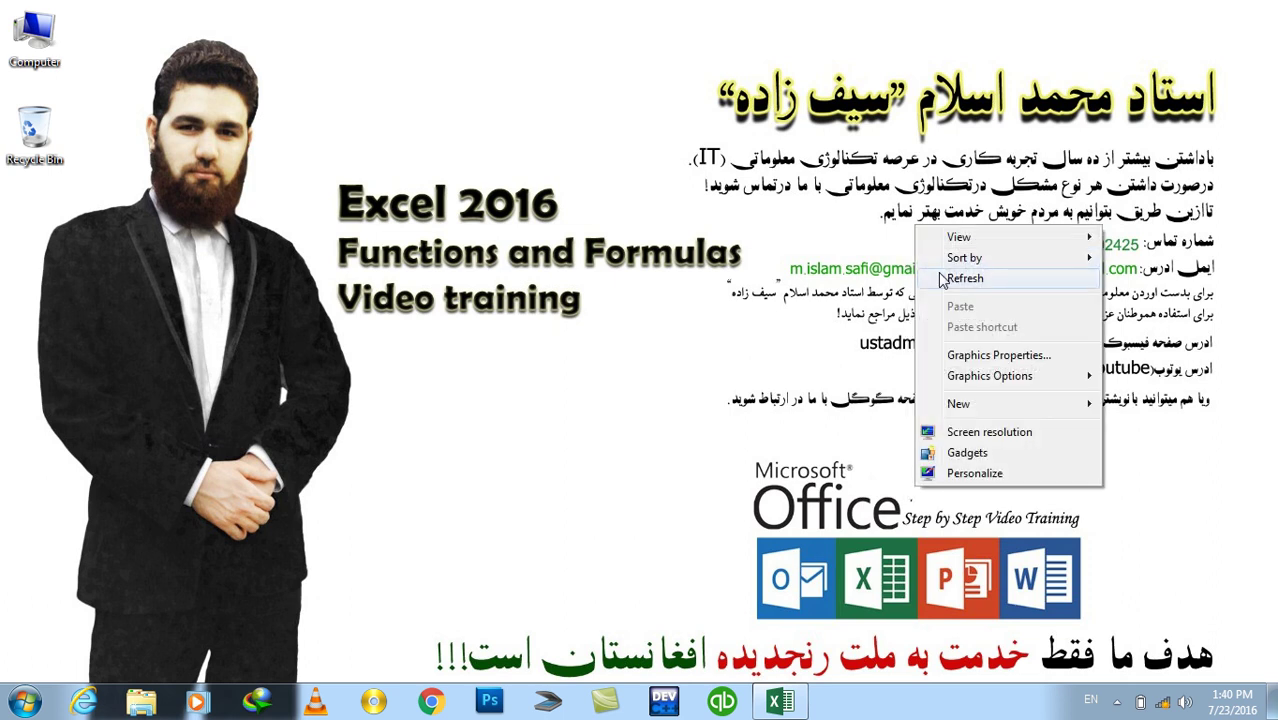
pyautogui.click(942, 279)
pyautogui.click(785, 703)
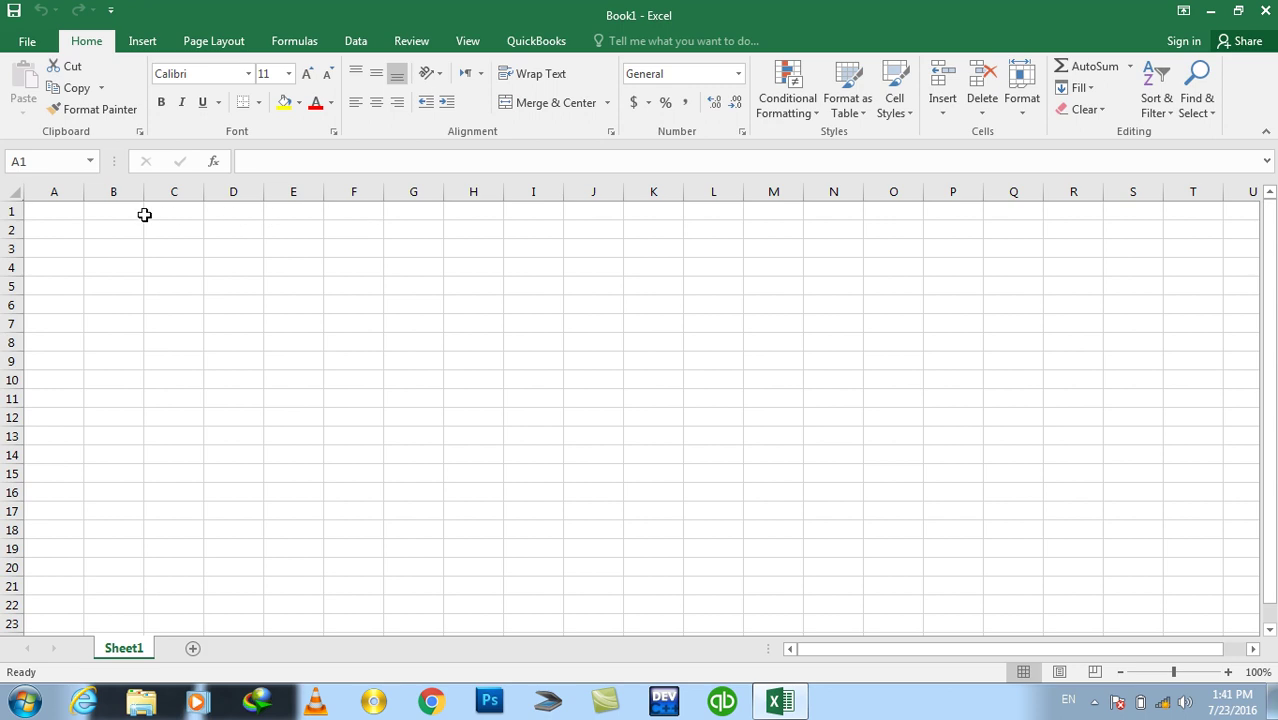
# Enter a comma, period, semicolon and colon in A1–A4, zooming the sheet in
pyautogui.click(102, 214)
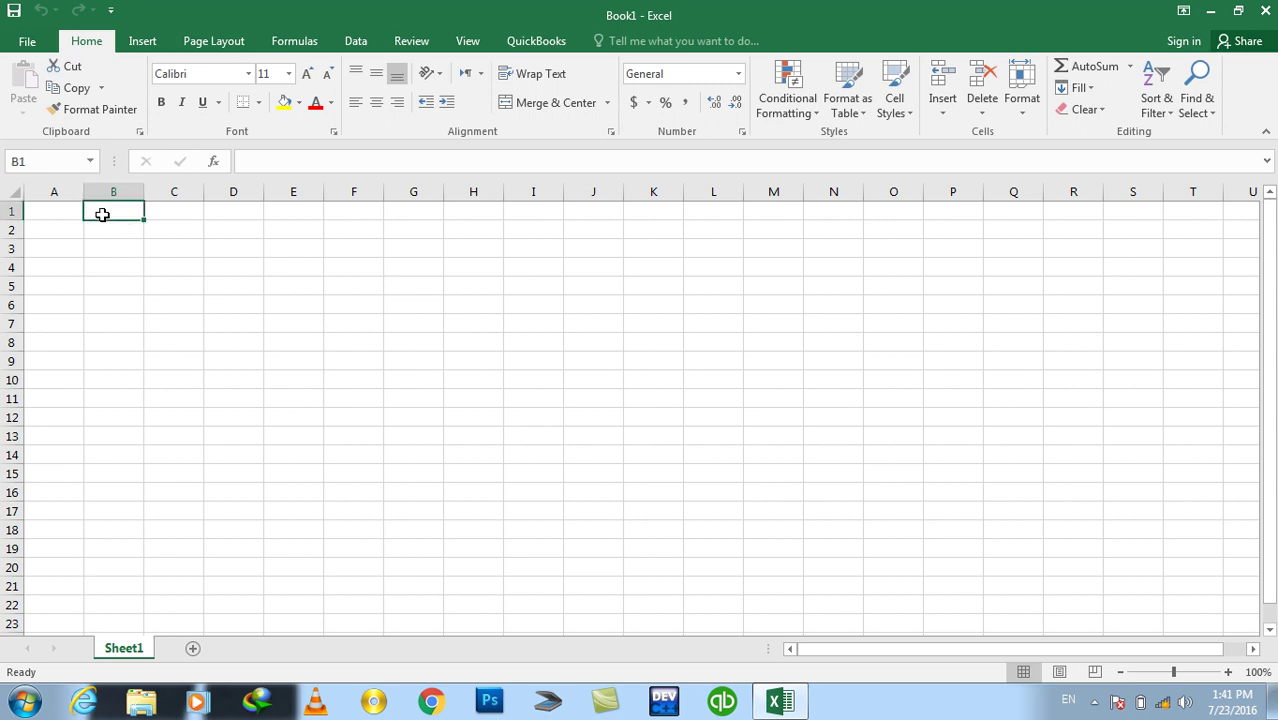
pyautogui.press('Left')
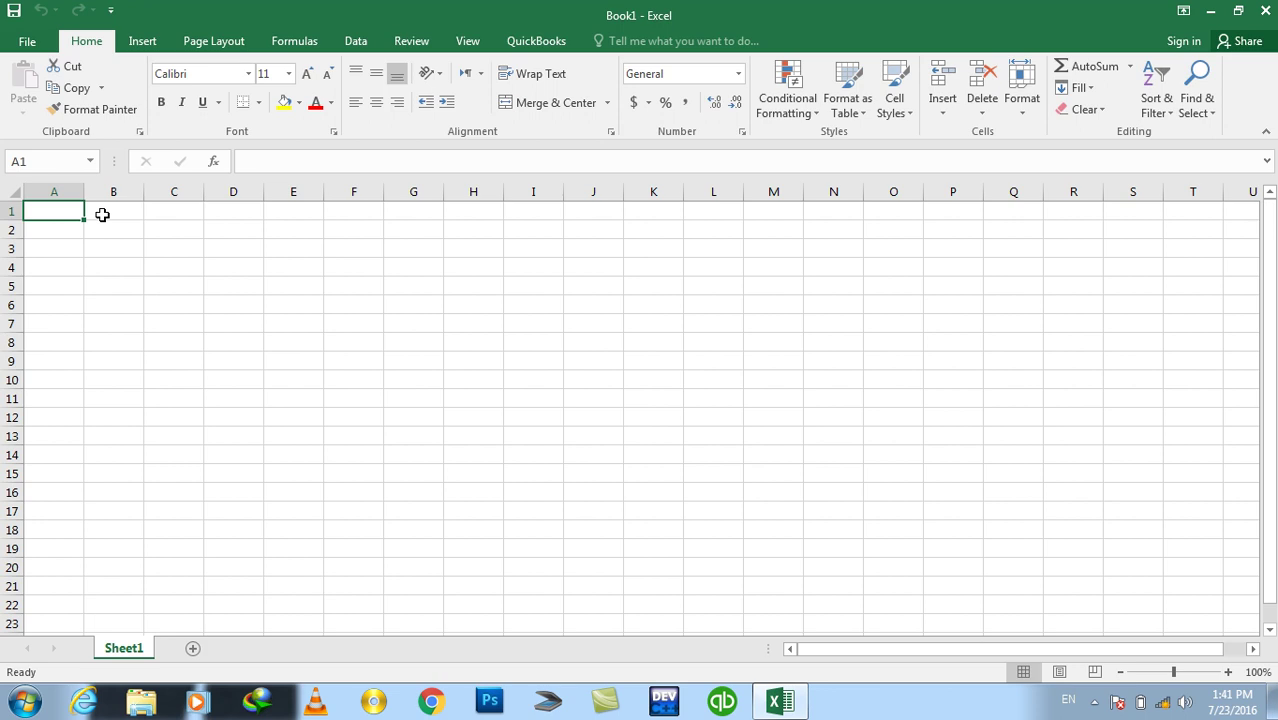
pyautogui.write(',')
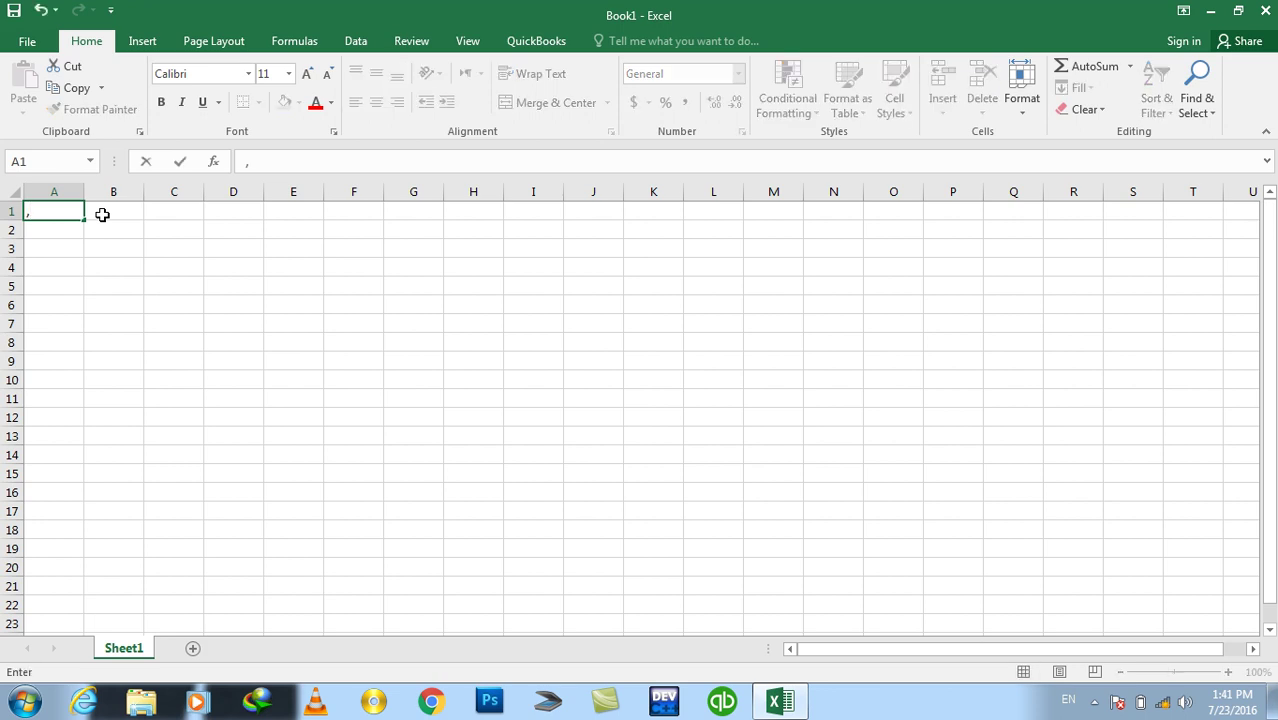
pyautogui.press('Return')
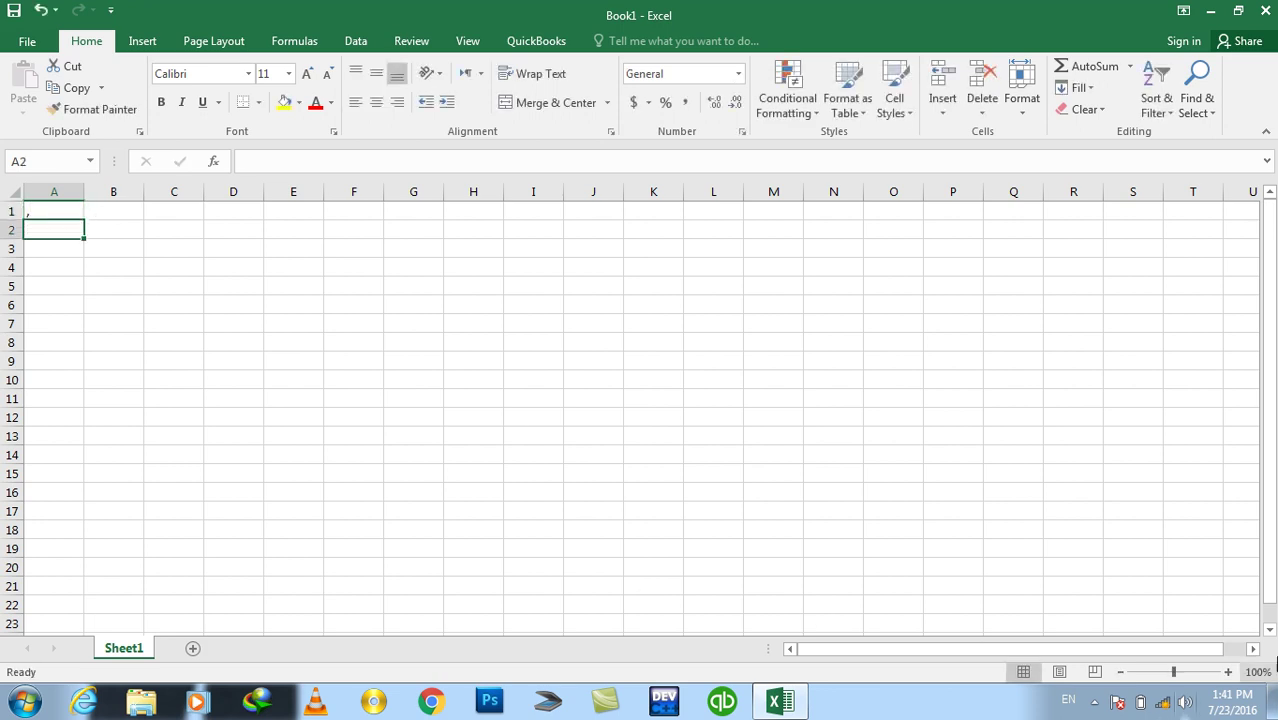
pyautogui.moveTo(1221, 678); pyautogui.dragTo(1200, 672)
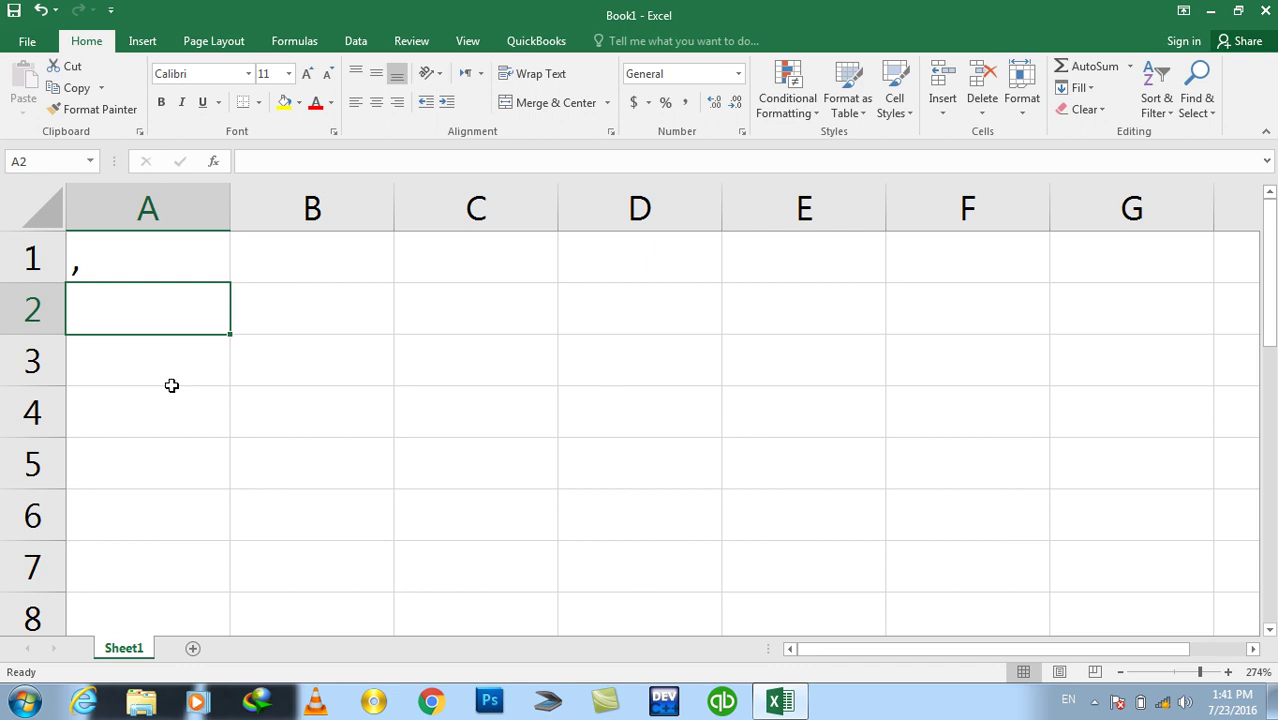
pyautogui.write('.')
pyautogui.press('Return')
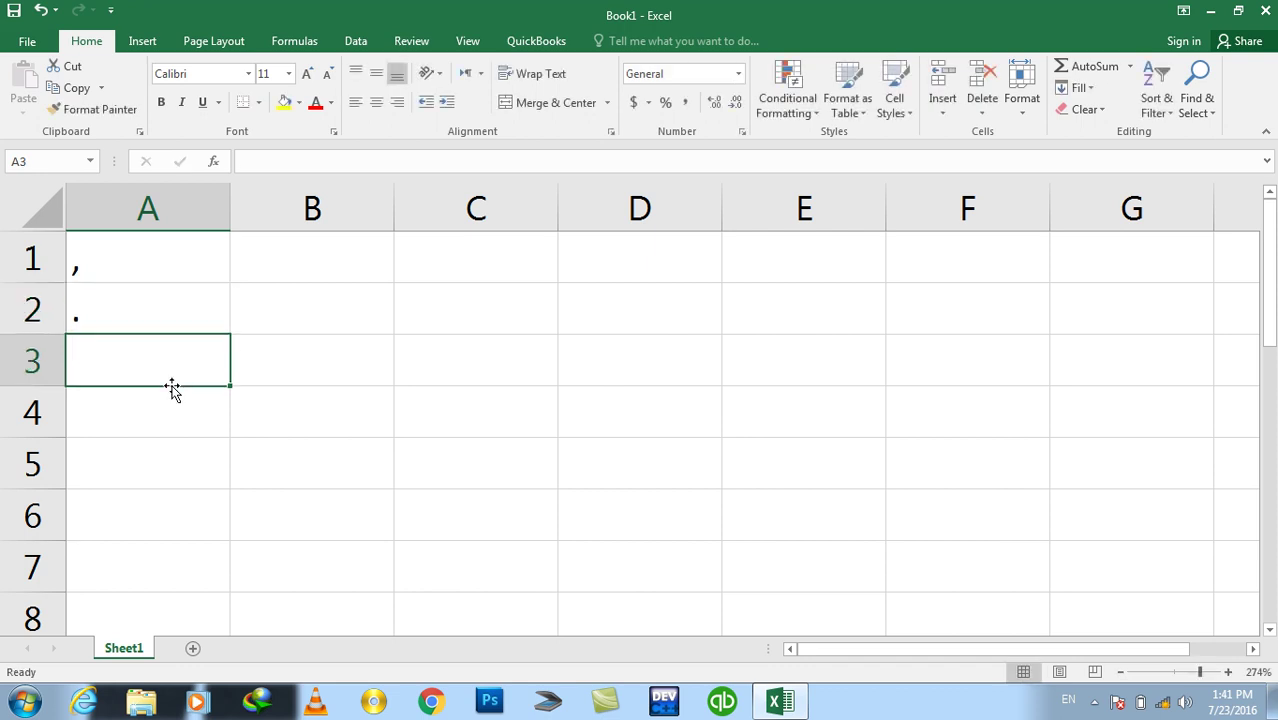
pyautogui.write(';')
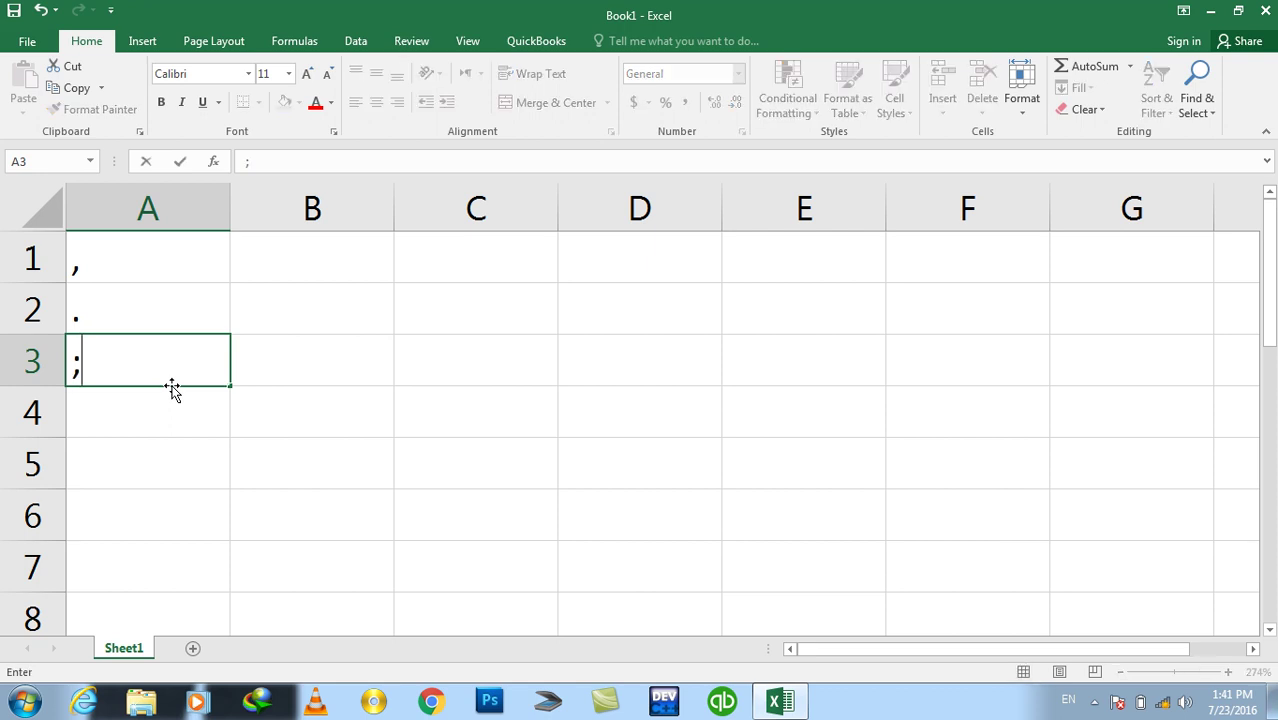
pyautogui.press('Return')
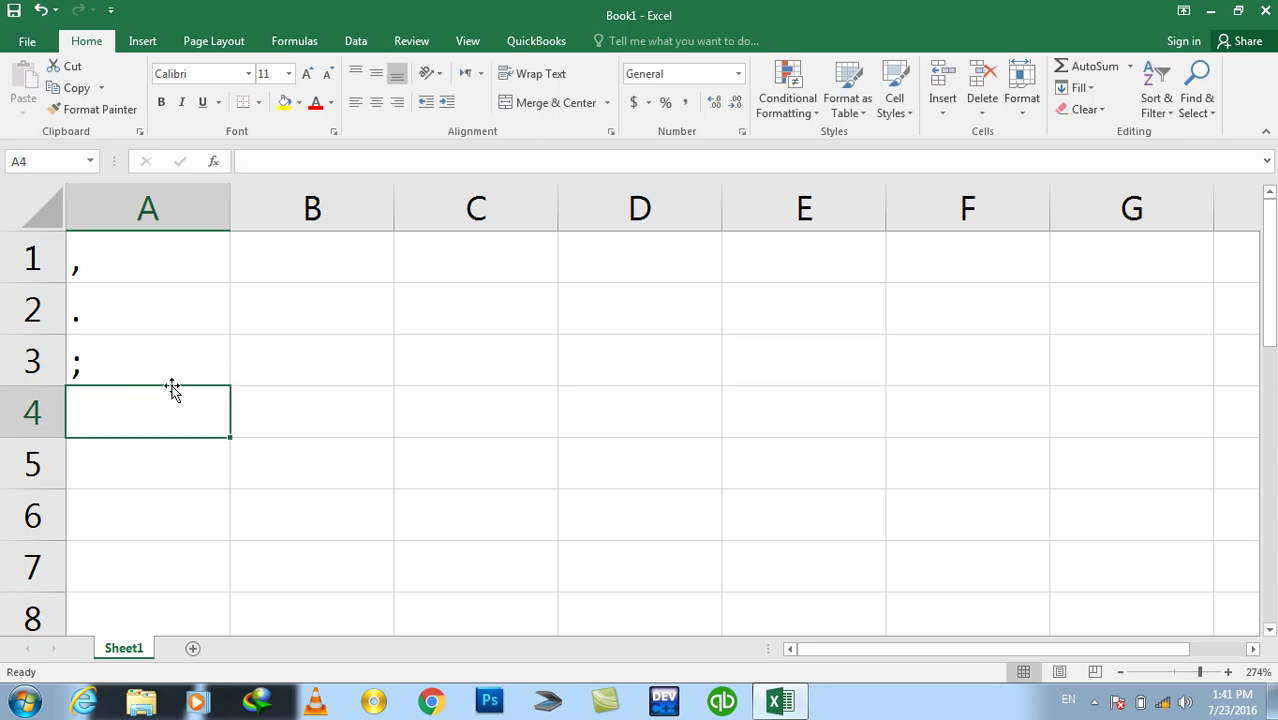
pyautogui.write(':')
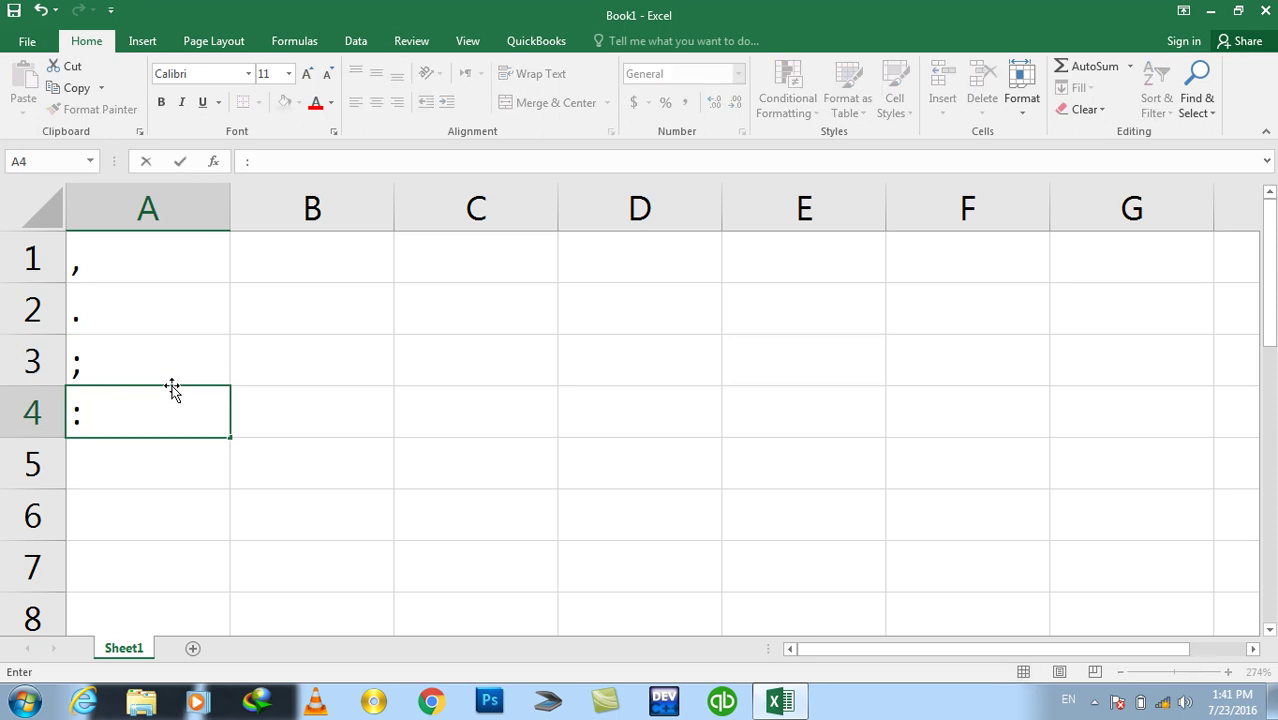
pyautogui.press('Return')
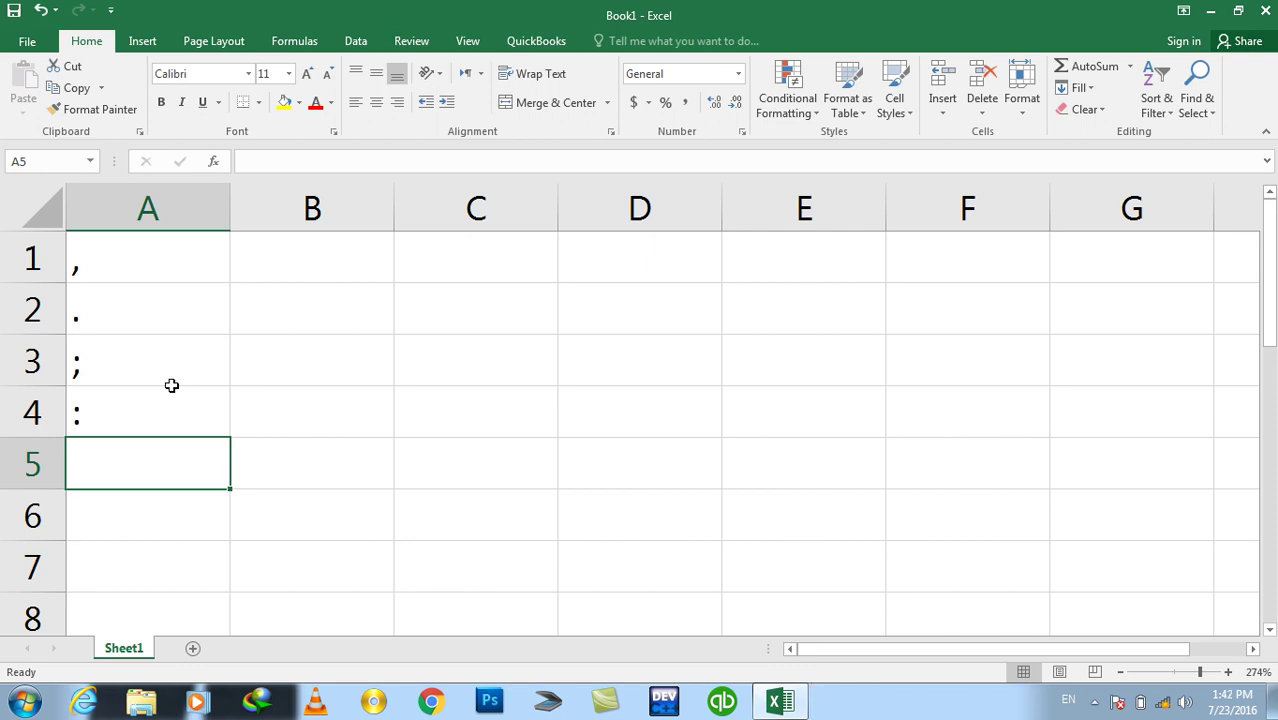
# Enter double quotes in A5 and A6, an apostrophe in A7, and () in A8
pyautogui.write('"')
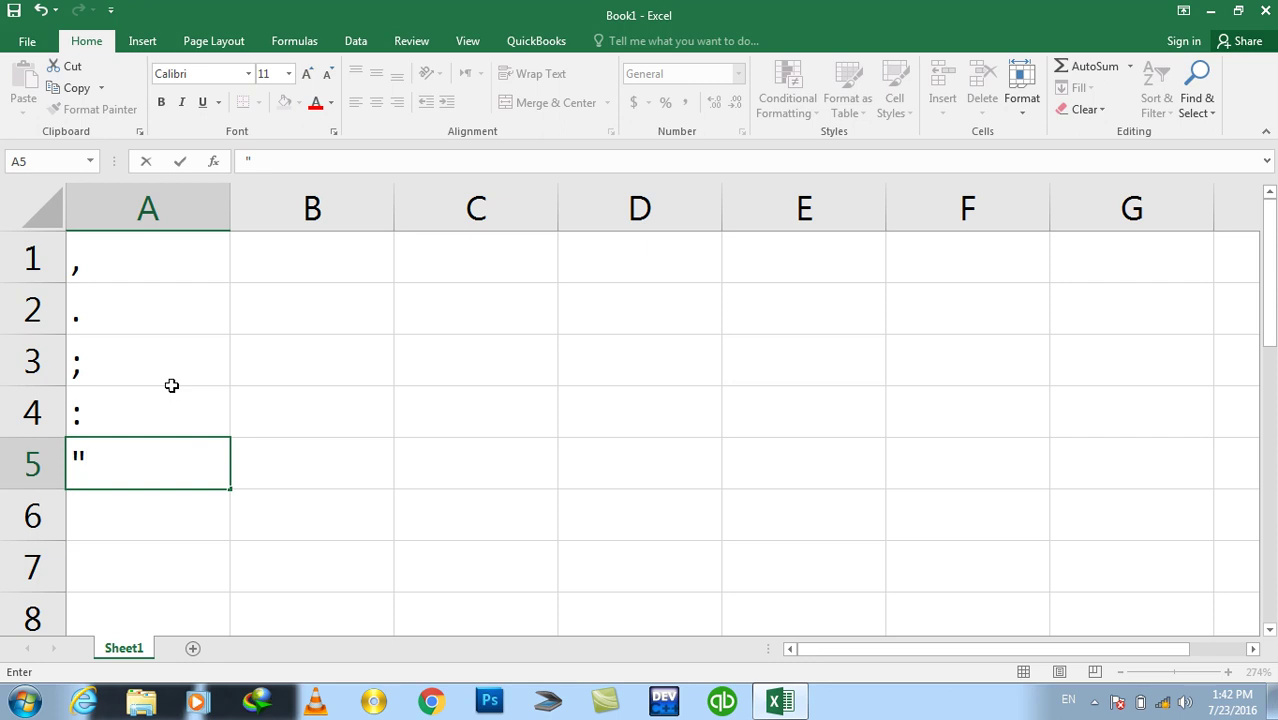
pyautogui.press('Return')
pyautogui.write("'")
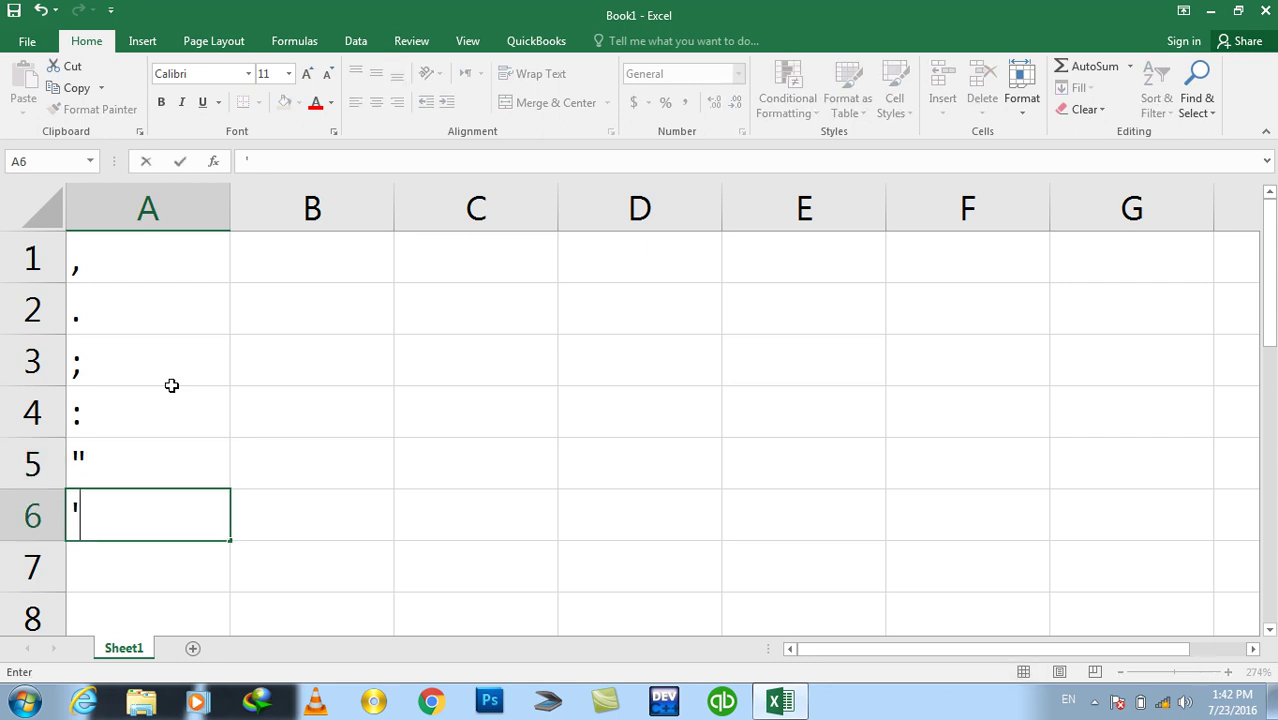
pyautogui.press('Return')
pyautogui.press('Up')
pyautogui.write('"')
pyautogui.press('Return')
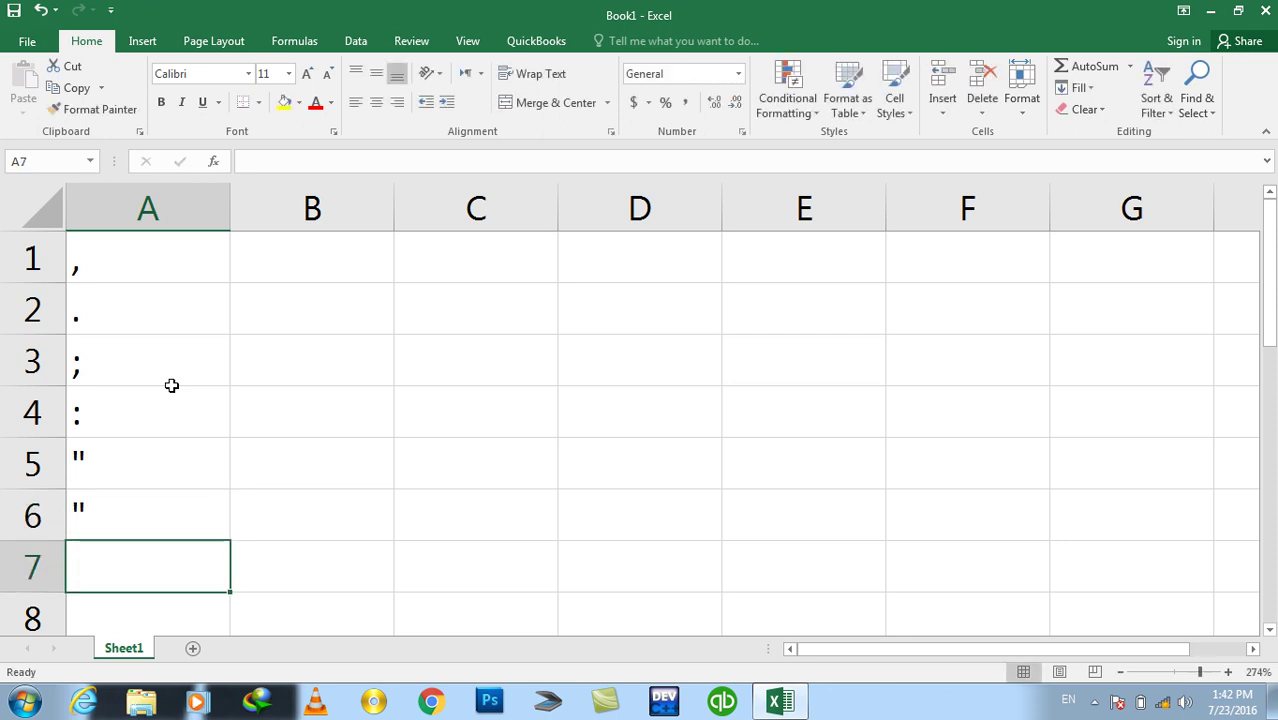
pyautogui.write("'")
pyautogui.press('Return')
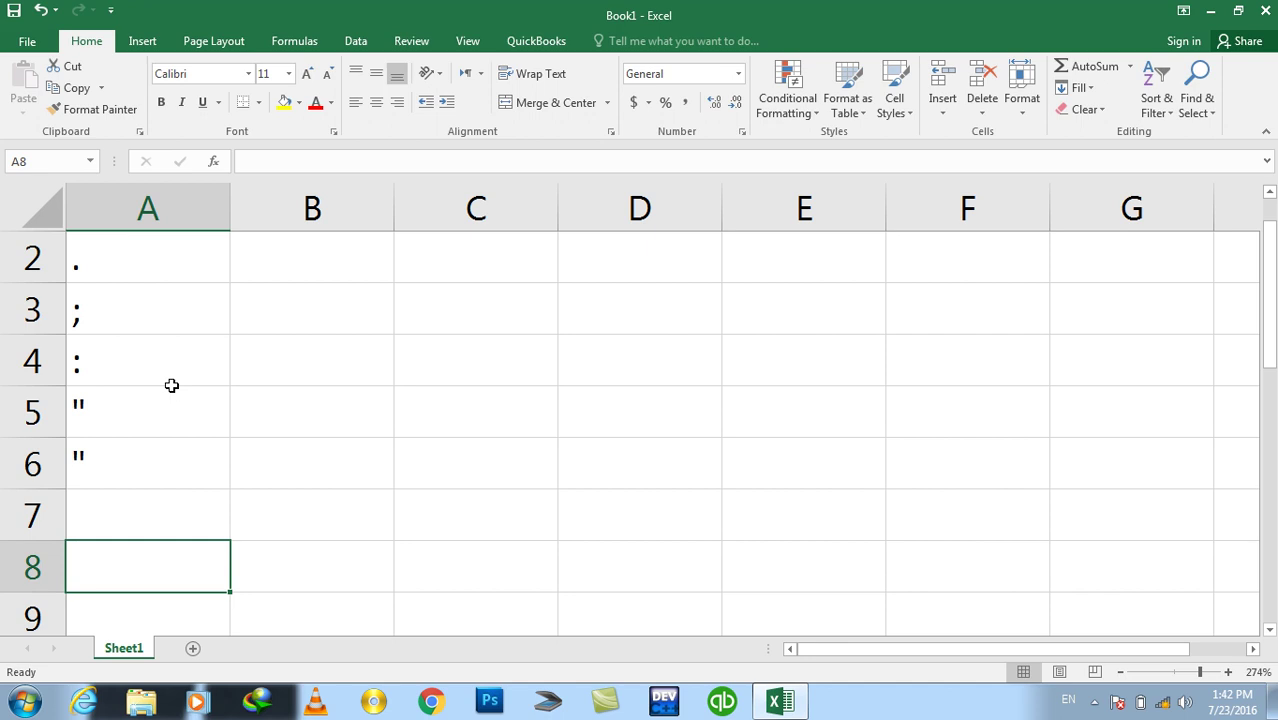
pyautogui.press('Up')
pyautogui.press('Down')
pyautogui.write('()')
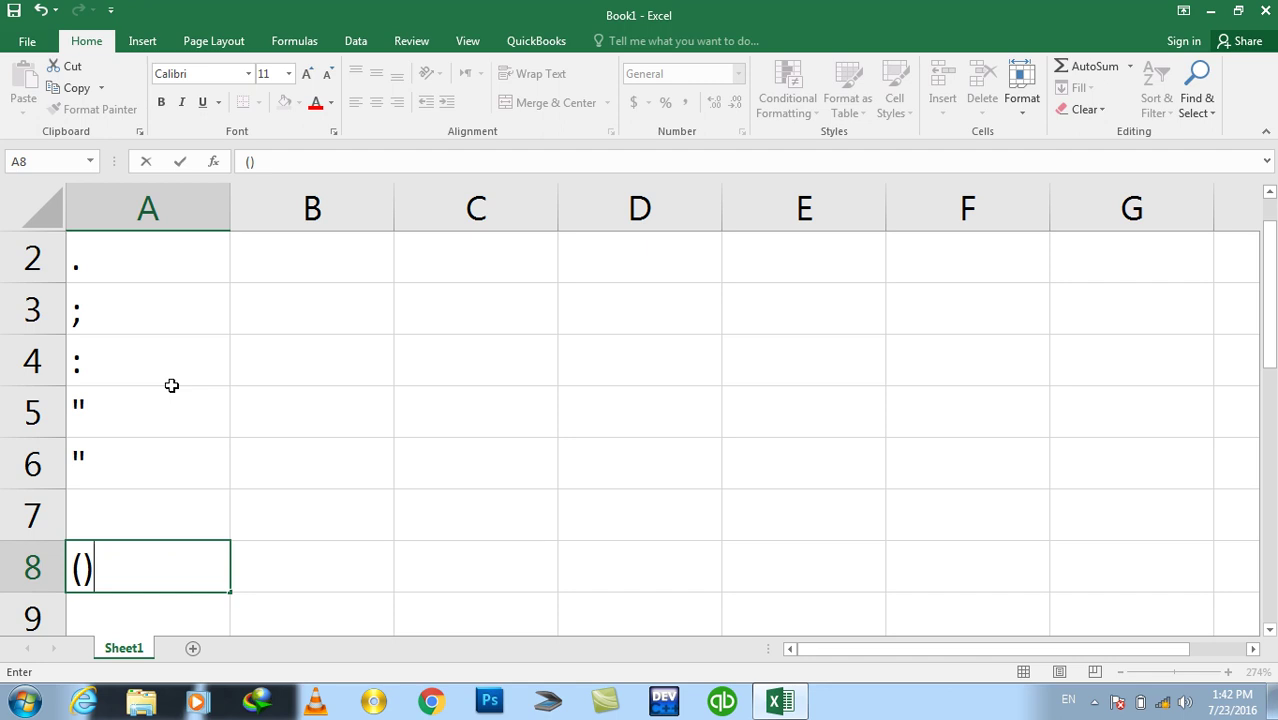
pyautogui.press('Return')
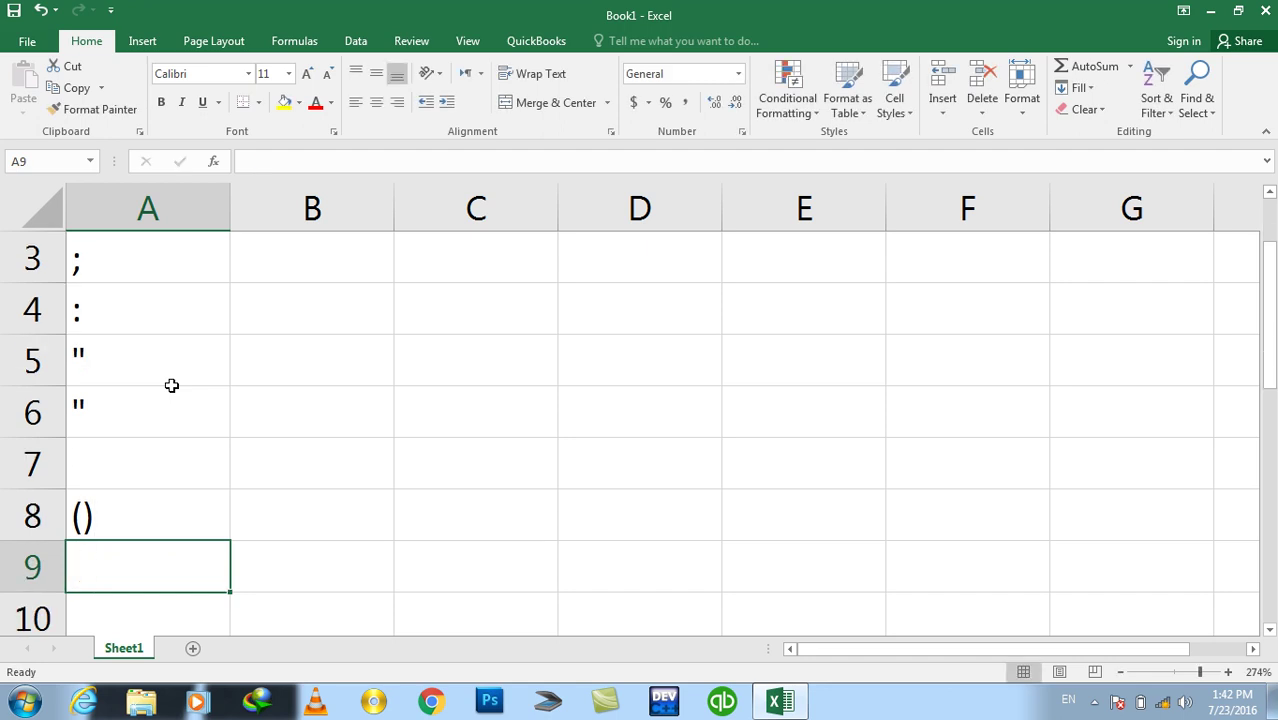
# Enter the comparison symbols >, <, >=, <=, <> and = in A9–A14
pyautogui.write('>')
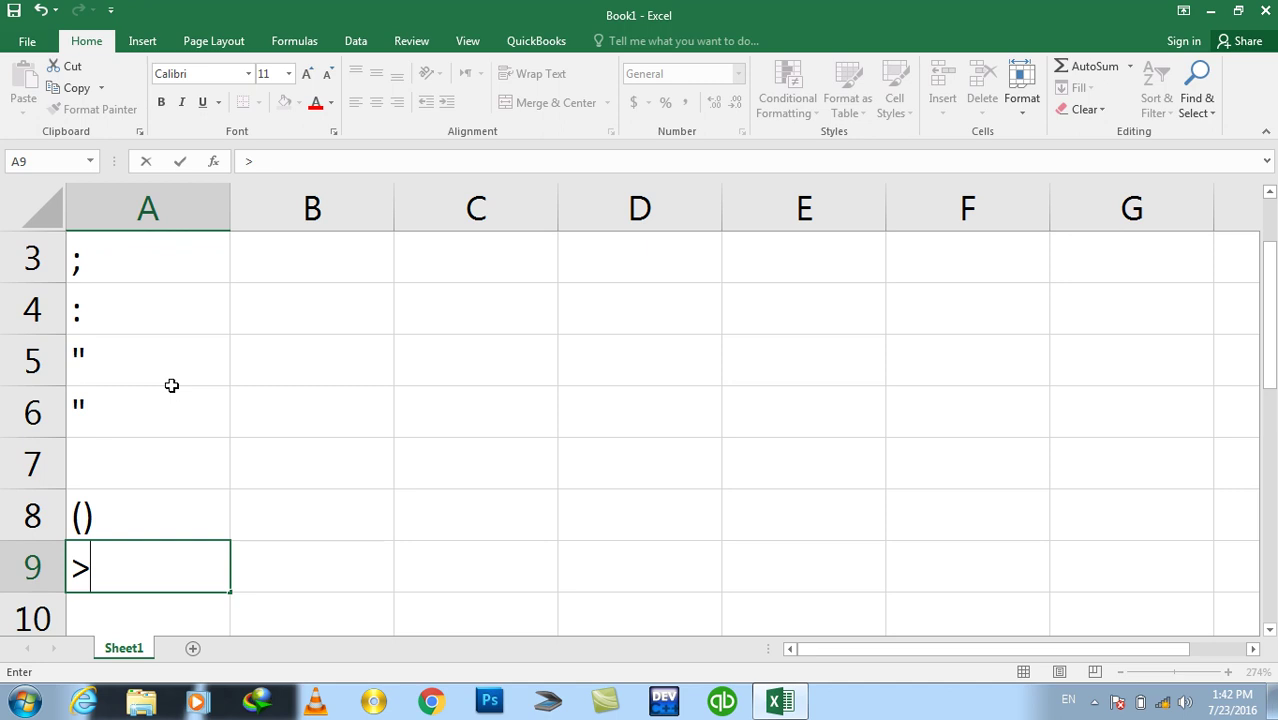
pyautogui.press('Return')
pyautogui.write('<')
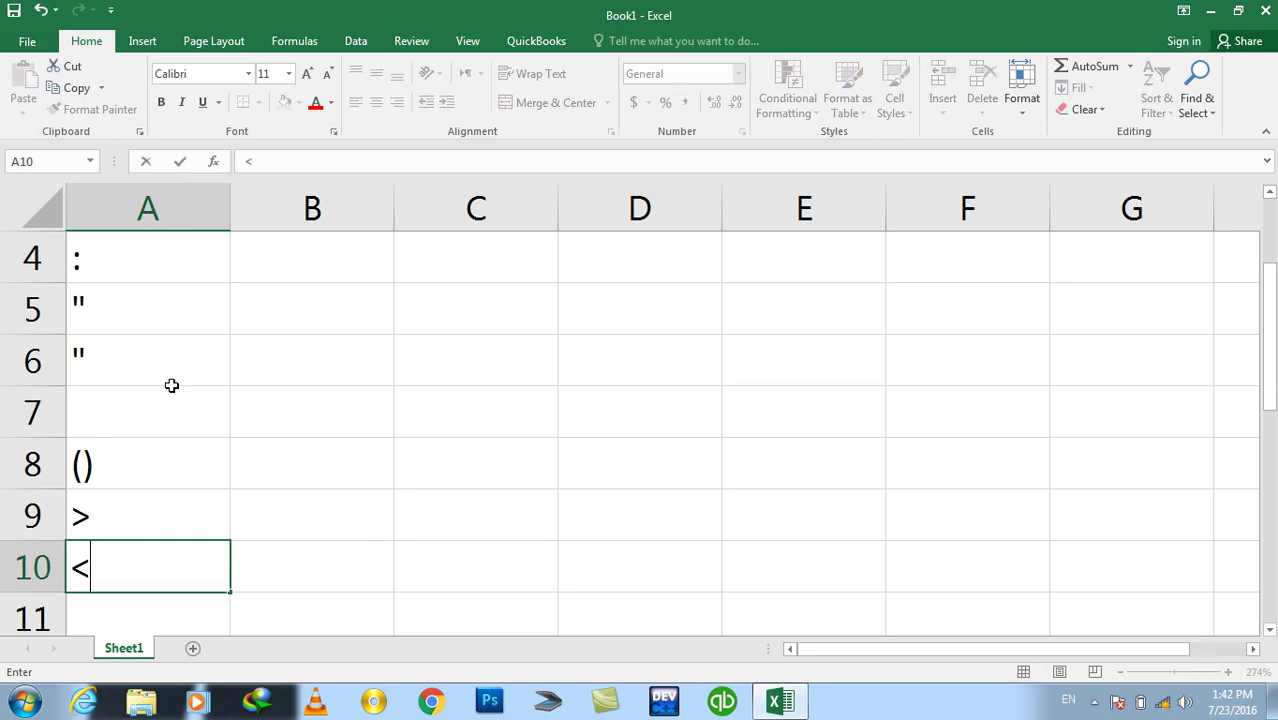
pyautogui.press('Return')
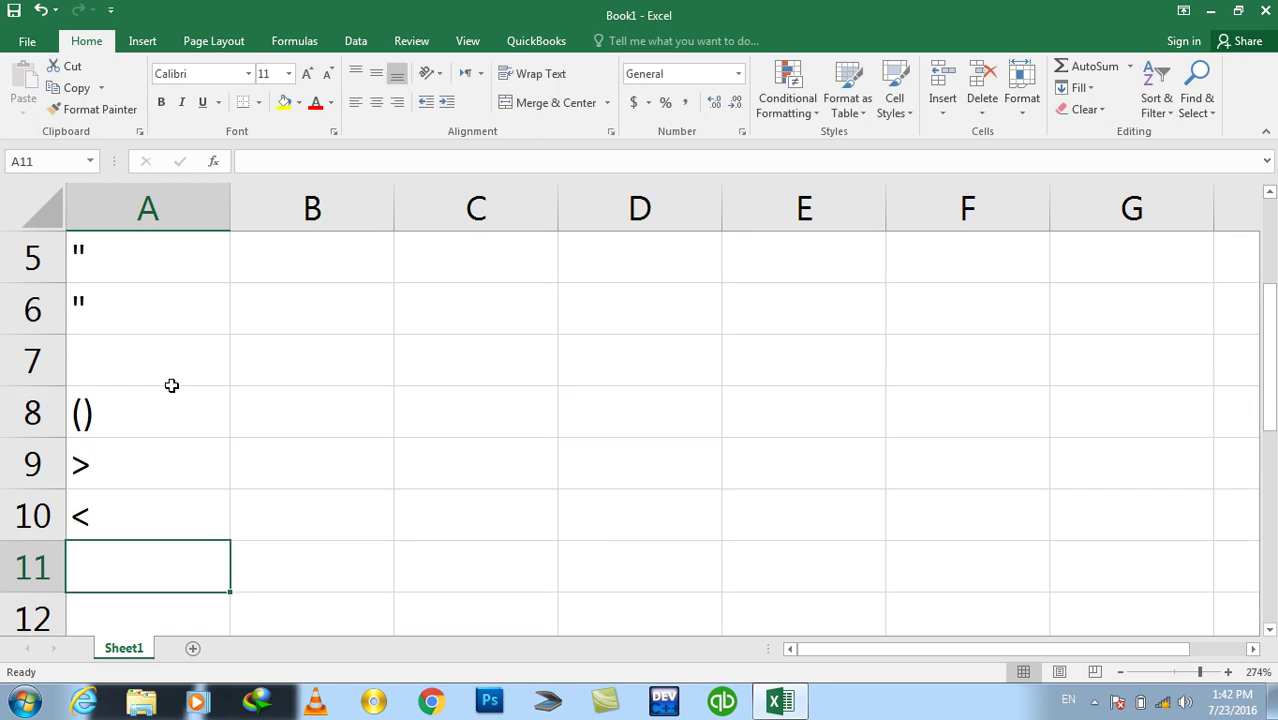
pyautogui.write('>=')
pyautogui.press('Return')
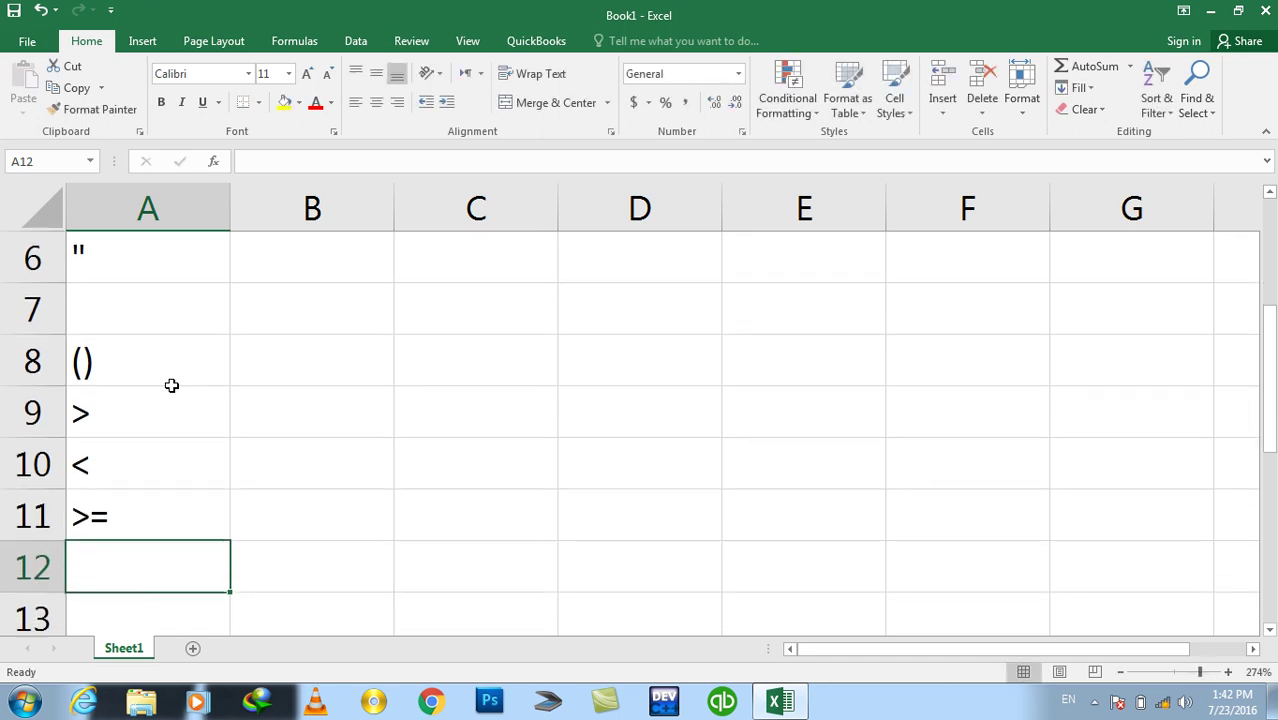
pyautogui.write('<=')
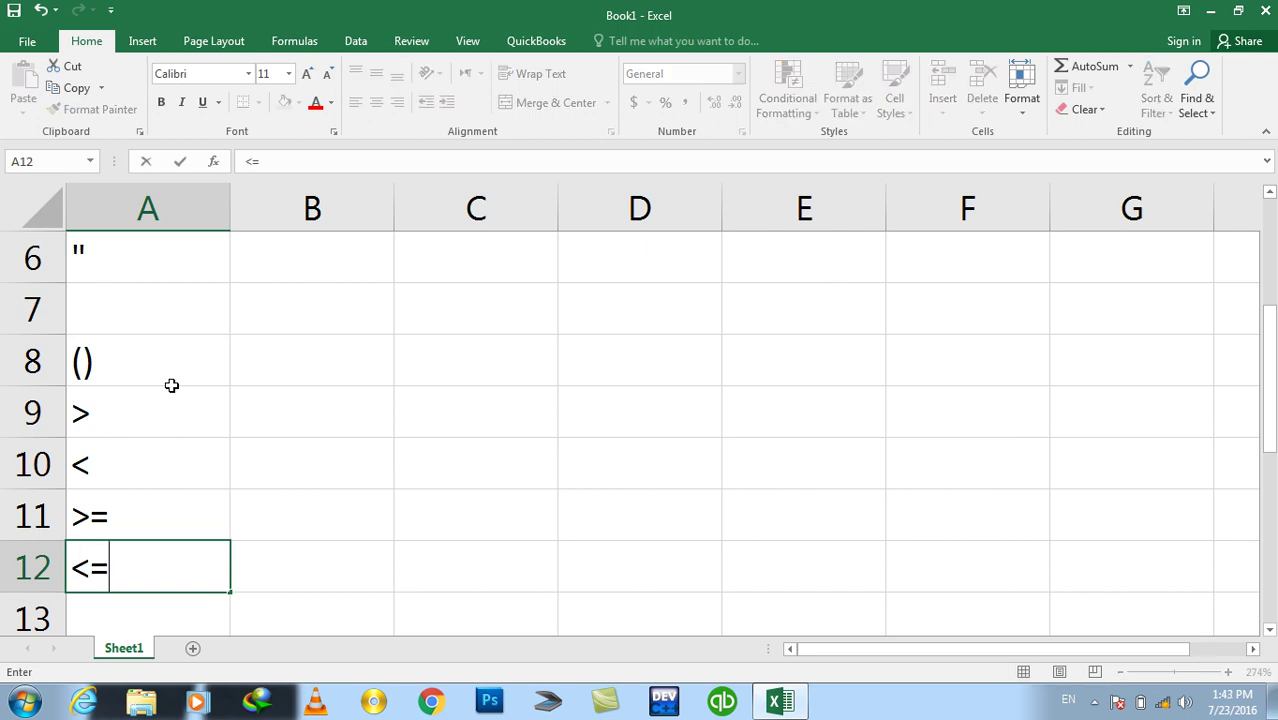
pyautogui.press('Return')
pyautogui.write('<>')
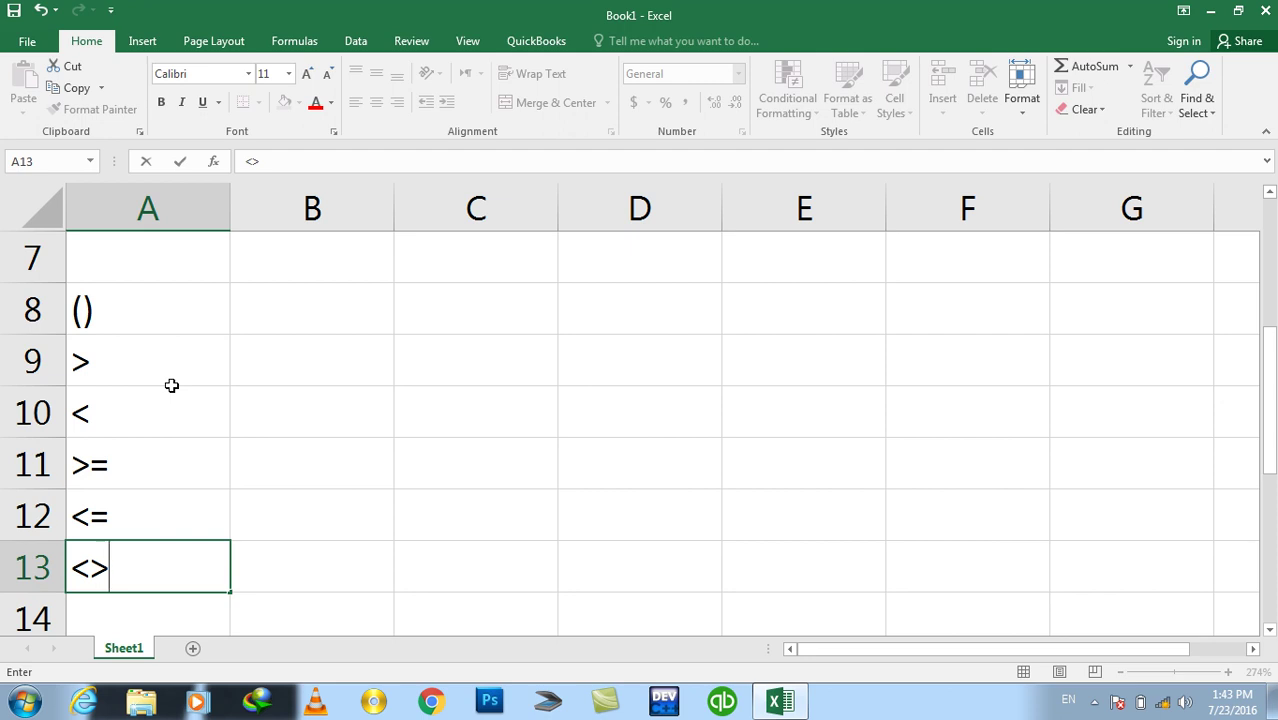
pyautogui.press('Return')
pyautogui.write('=')
pyautogui.press('Return')
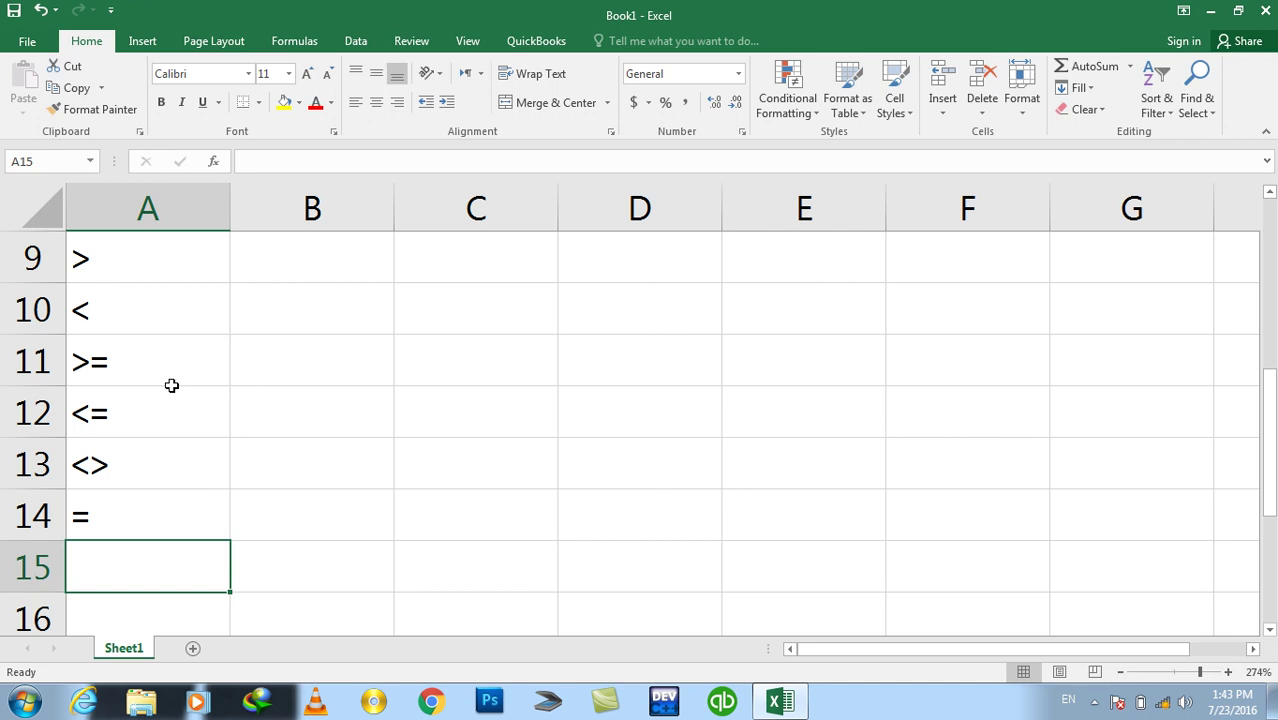
# Enter +, -, *, / and \ in A15–A19, then move back toward the top
pyautogui.write('+')
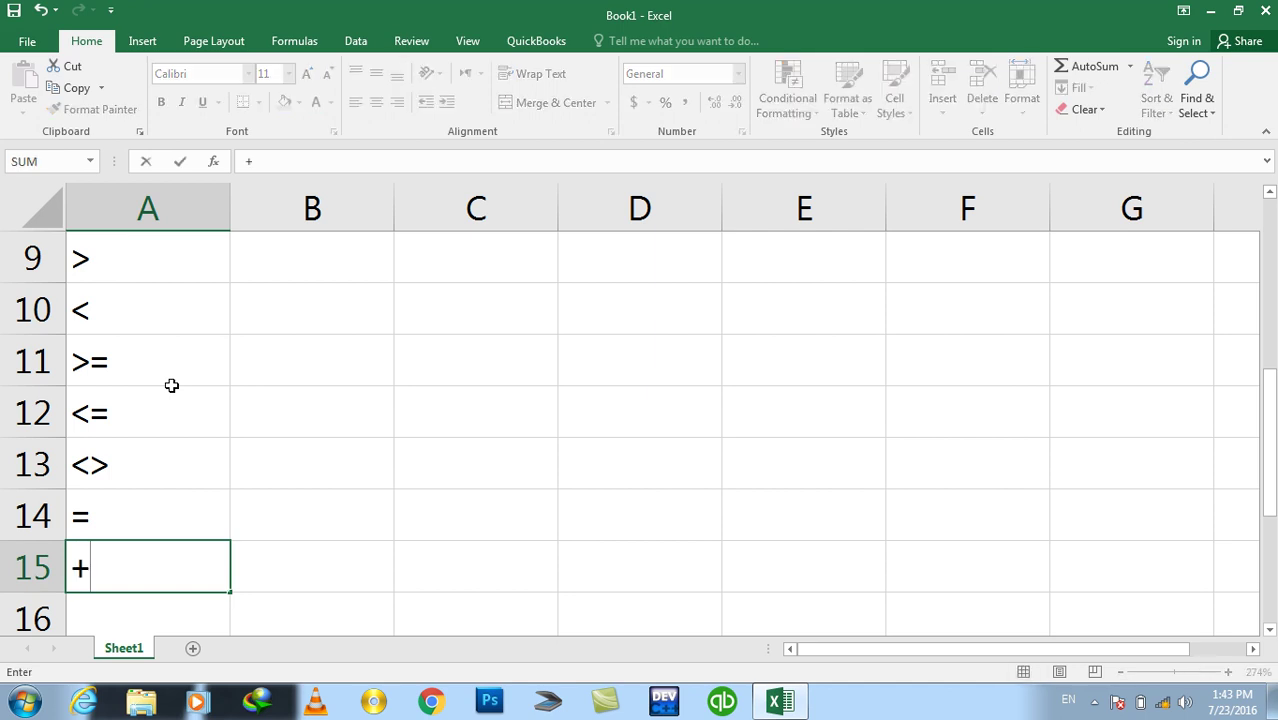
pyautogui.press('Return')
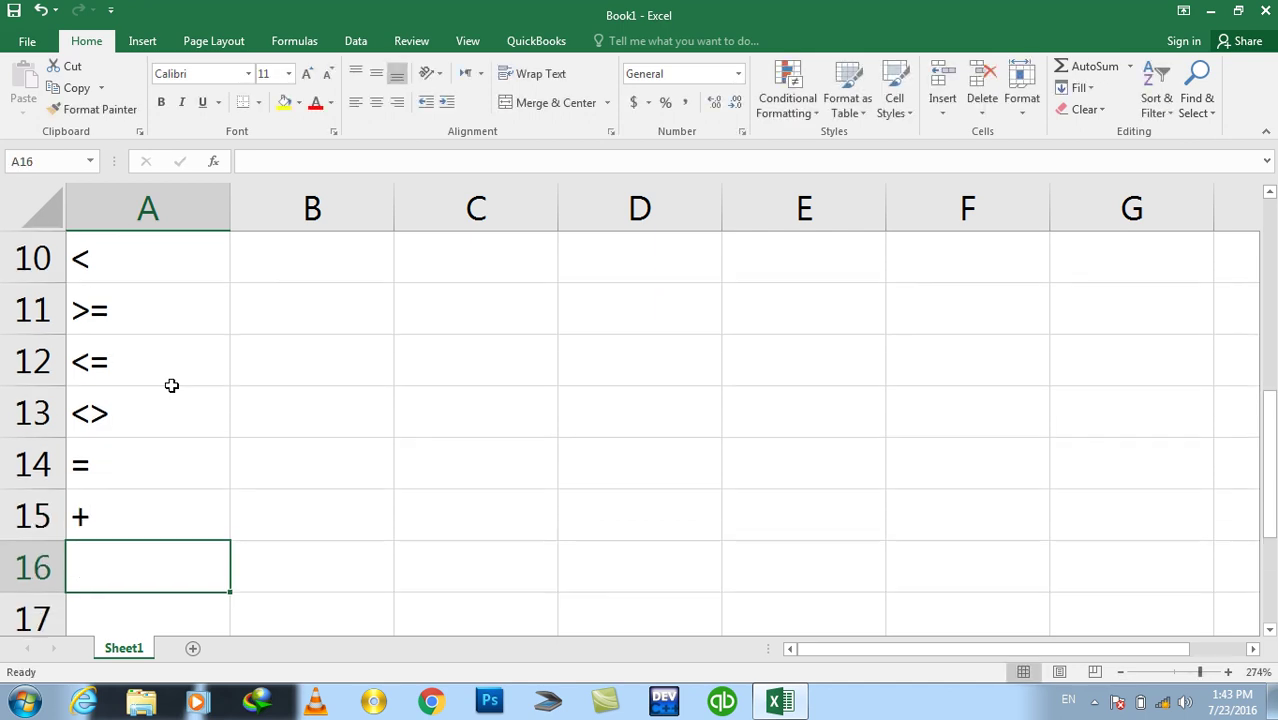
pyautogui.write('-')
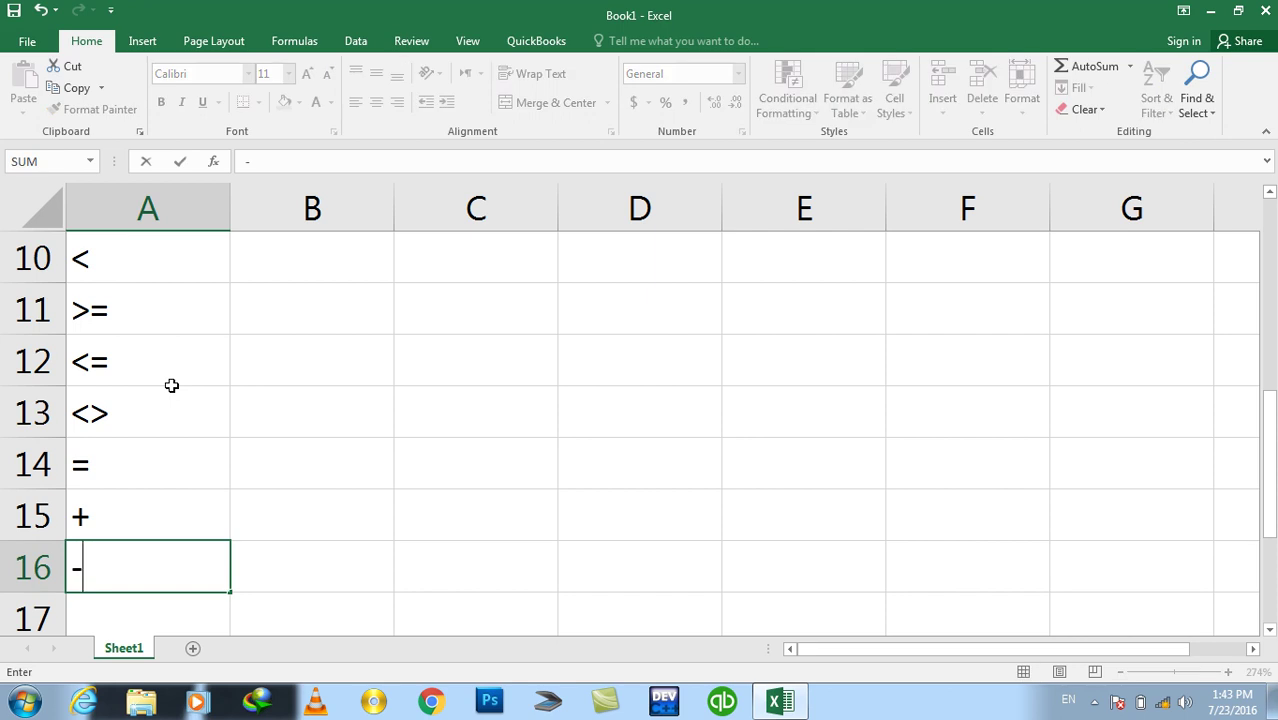
pyautogui.press('Return')
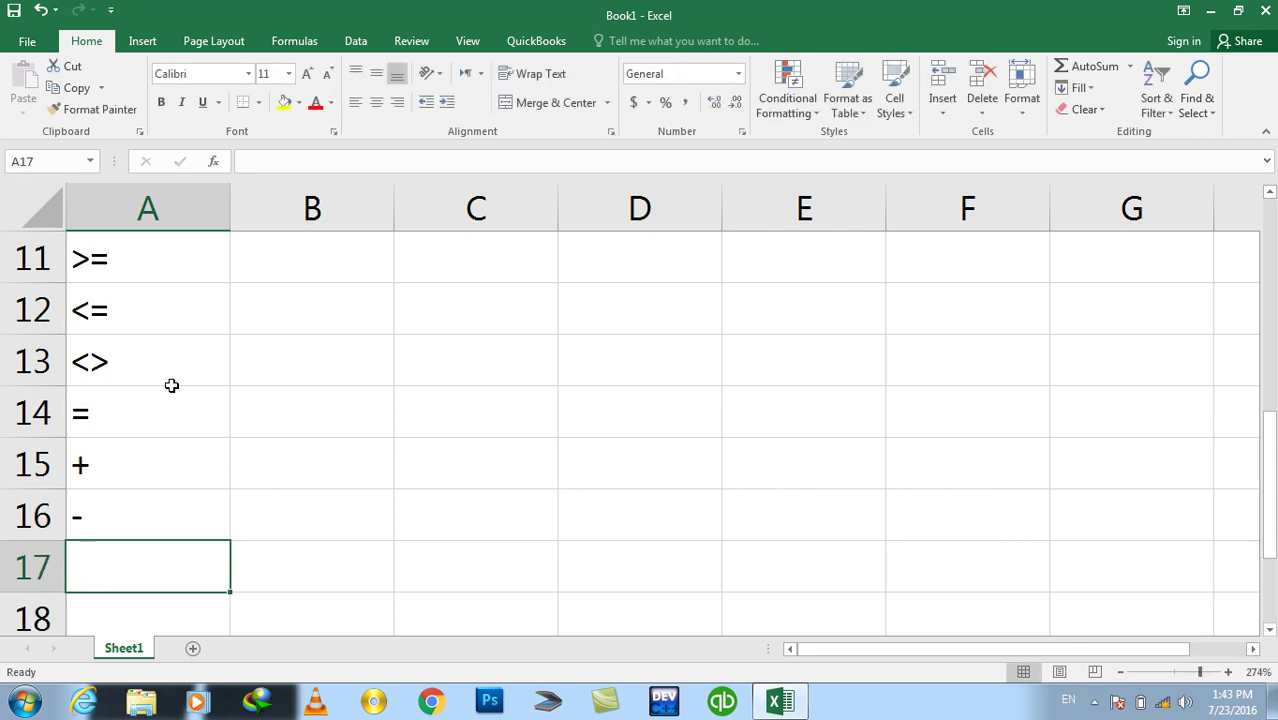
pyautogui.write('*')
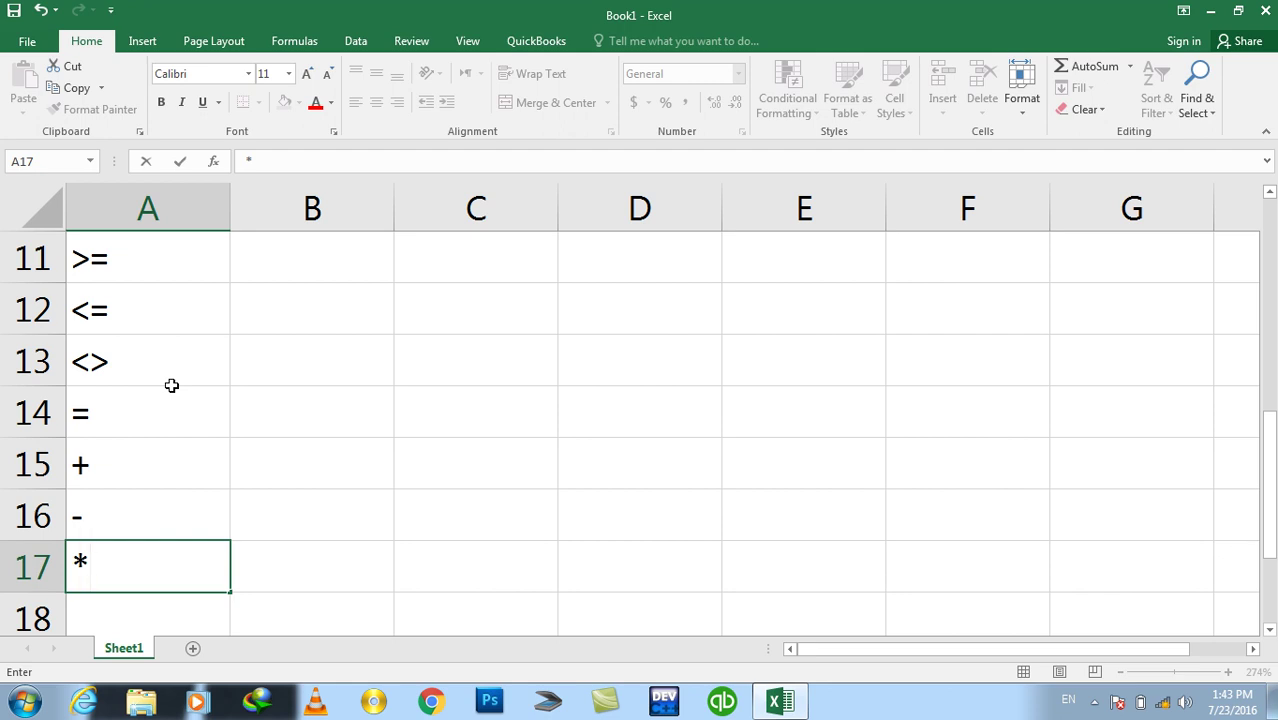
pyautogui.press('Return')
pyautogui.press('alt')
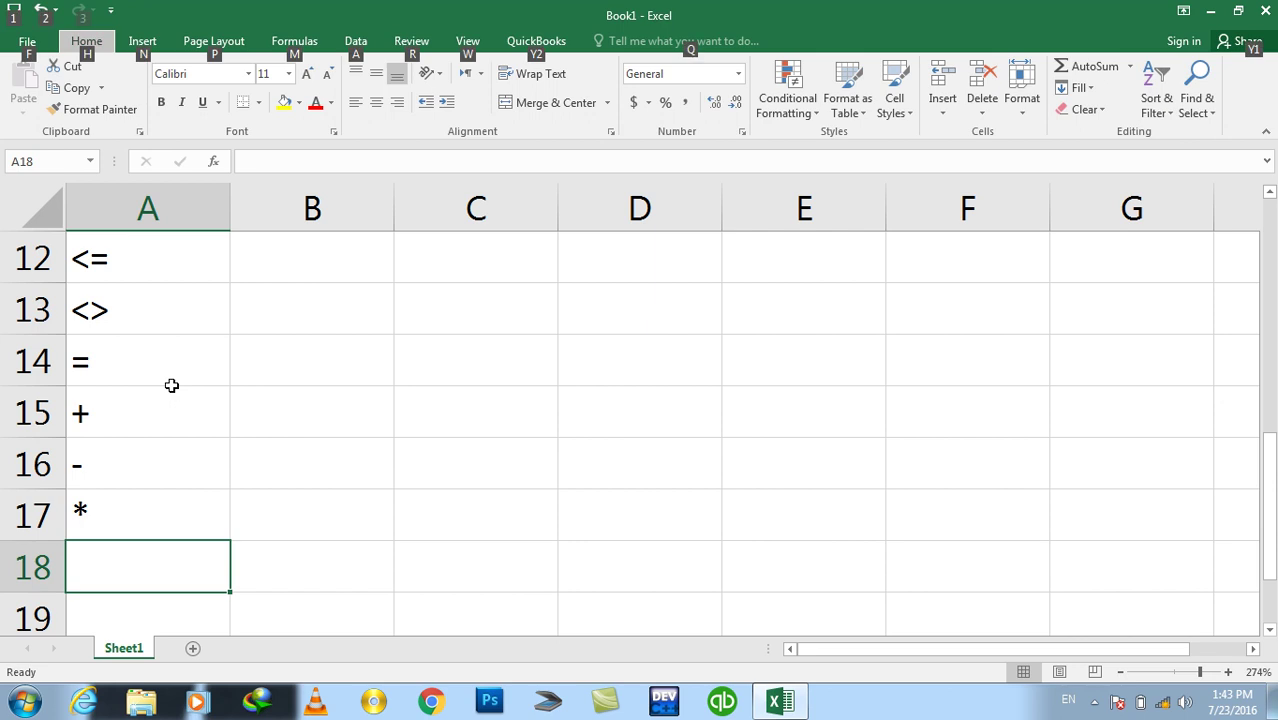
pyautogui.press('alt')
pyautogui.write('?')
pyautogui.press('BackSpace')
pyautogui.write('/')
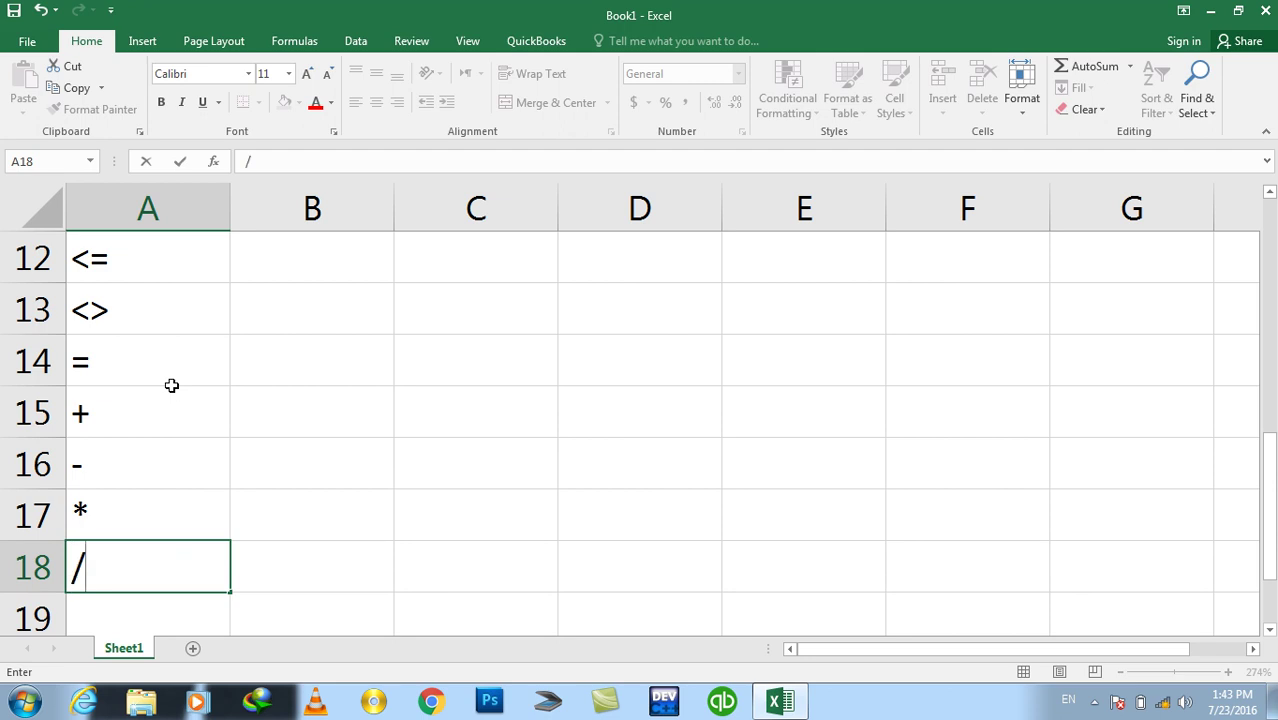
pyautogui.press('Return')
pyautogui.write('\\')
pyautogui.press('Return')
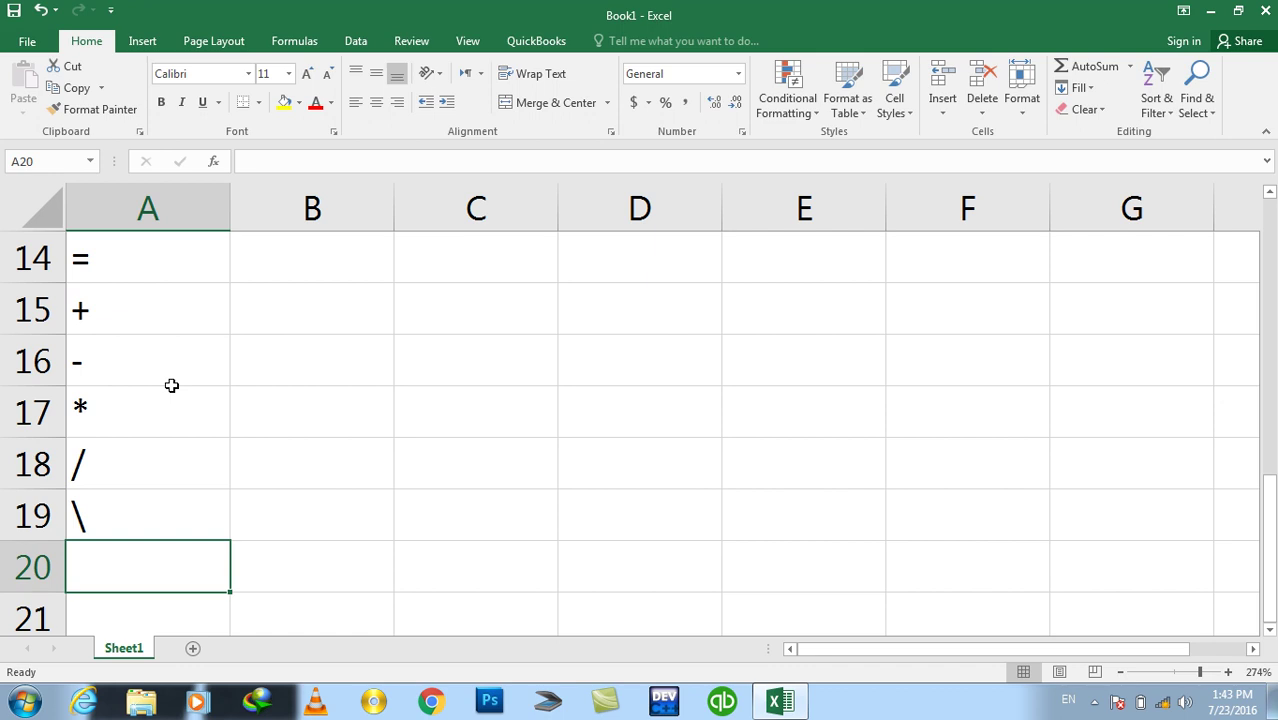
pyautogui.press('Right')
pyautogui.press('Up')
# Enter () in C1 and Top in D1, dismissing the Create Table prompt
pyautogui.press('Up')
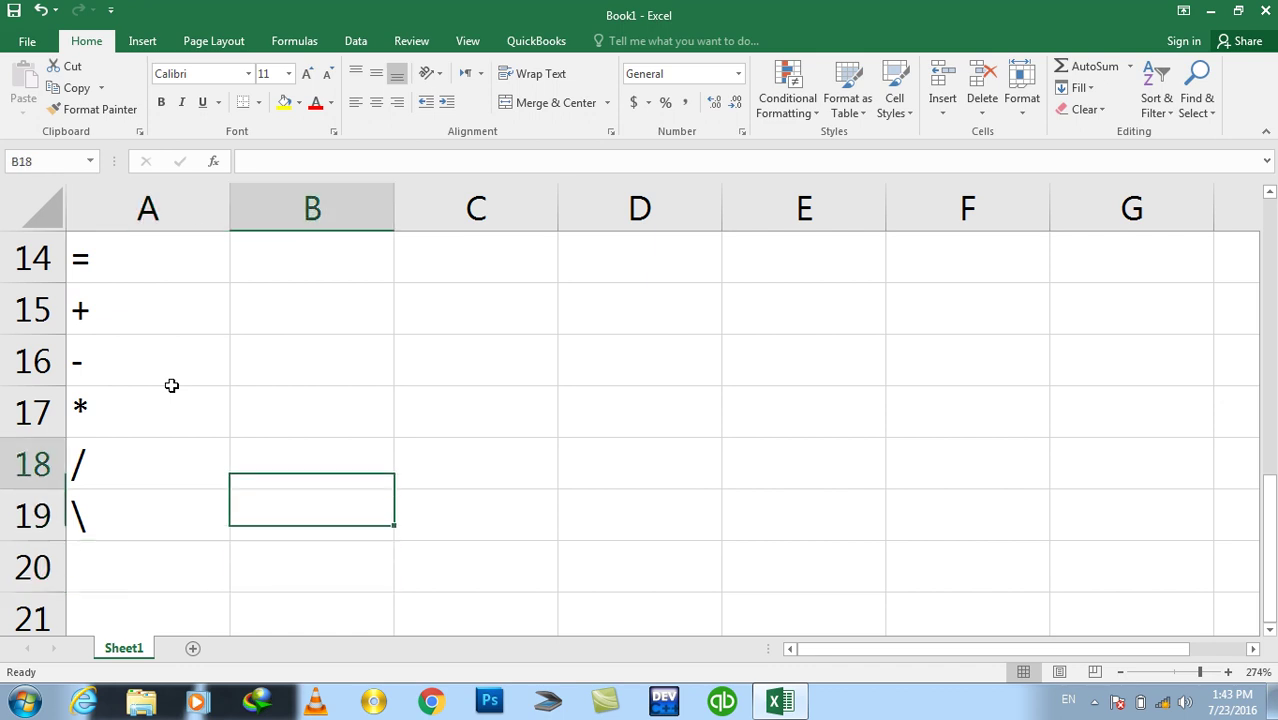
pyautogui.press('Up')
pyautogui.press('Up')
pyautogui.press('Up')
pyautogui.press('Up')
pyautogui.press('Right')
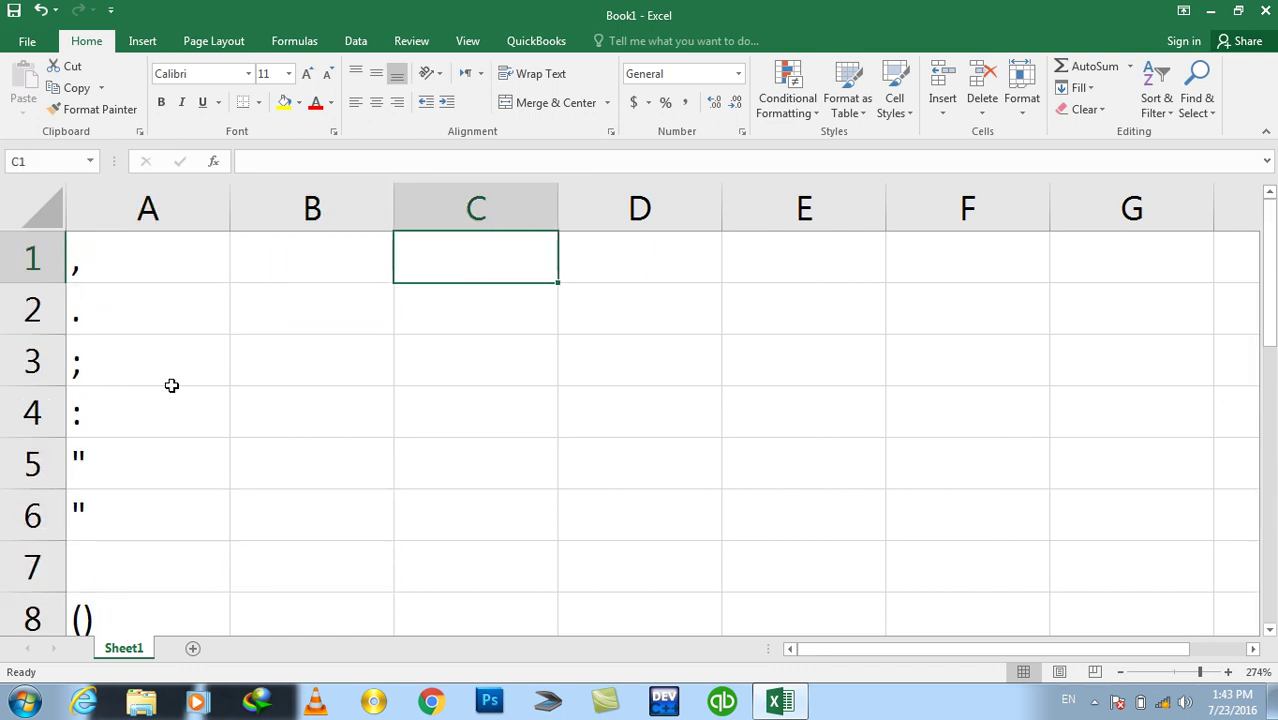
pyautogui.press('Down')
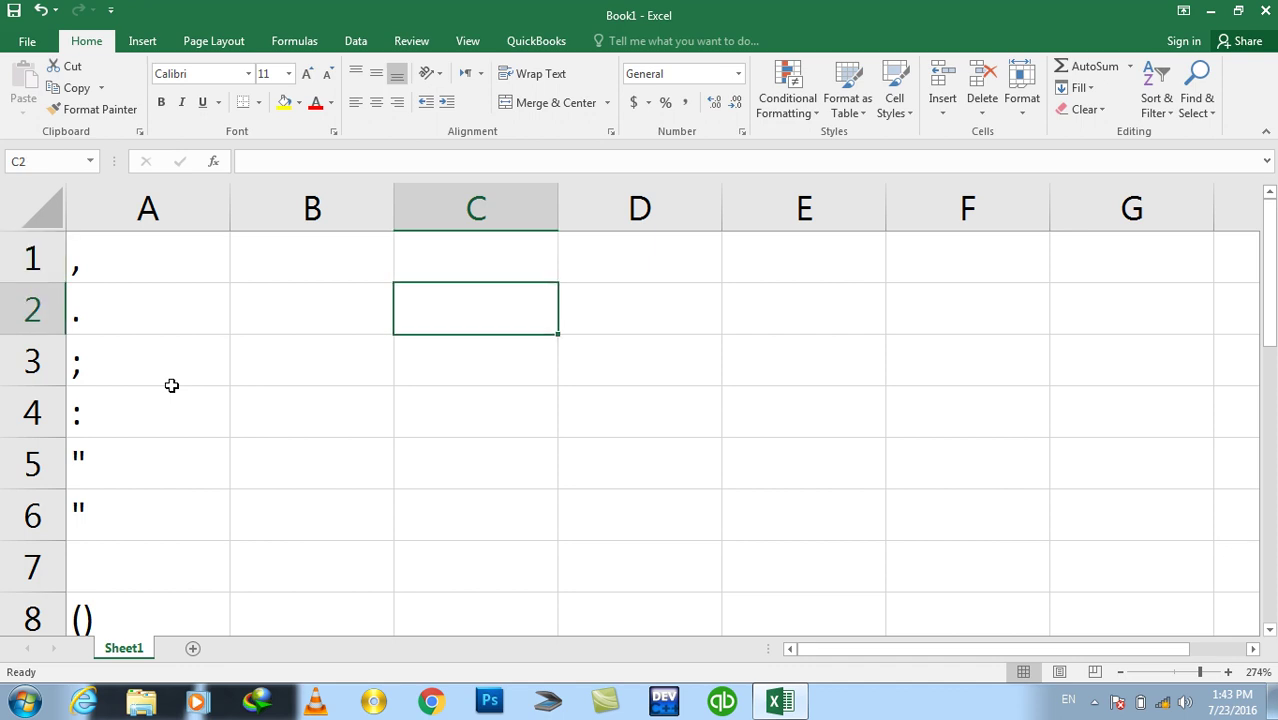
pyautogui.press('Up')
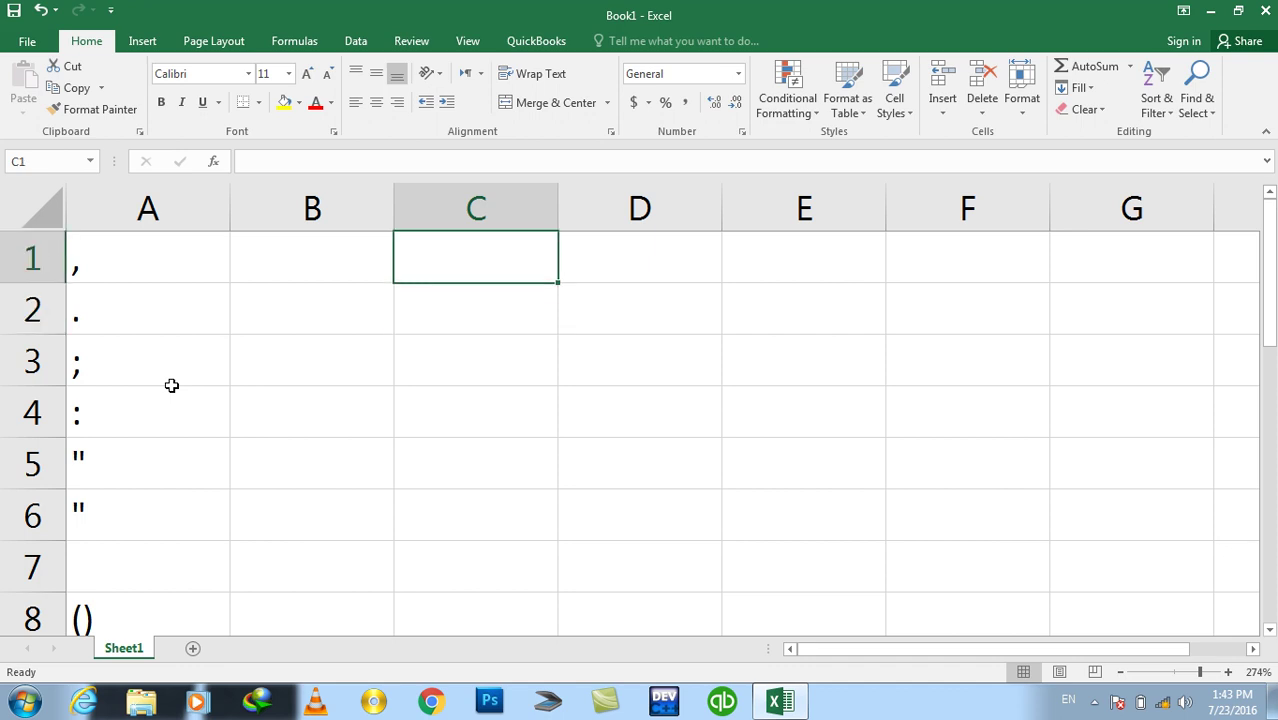
pyautogui.write('(')
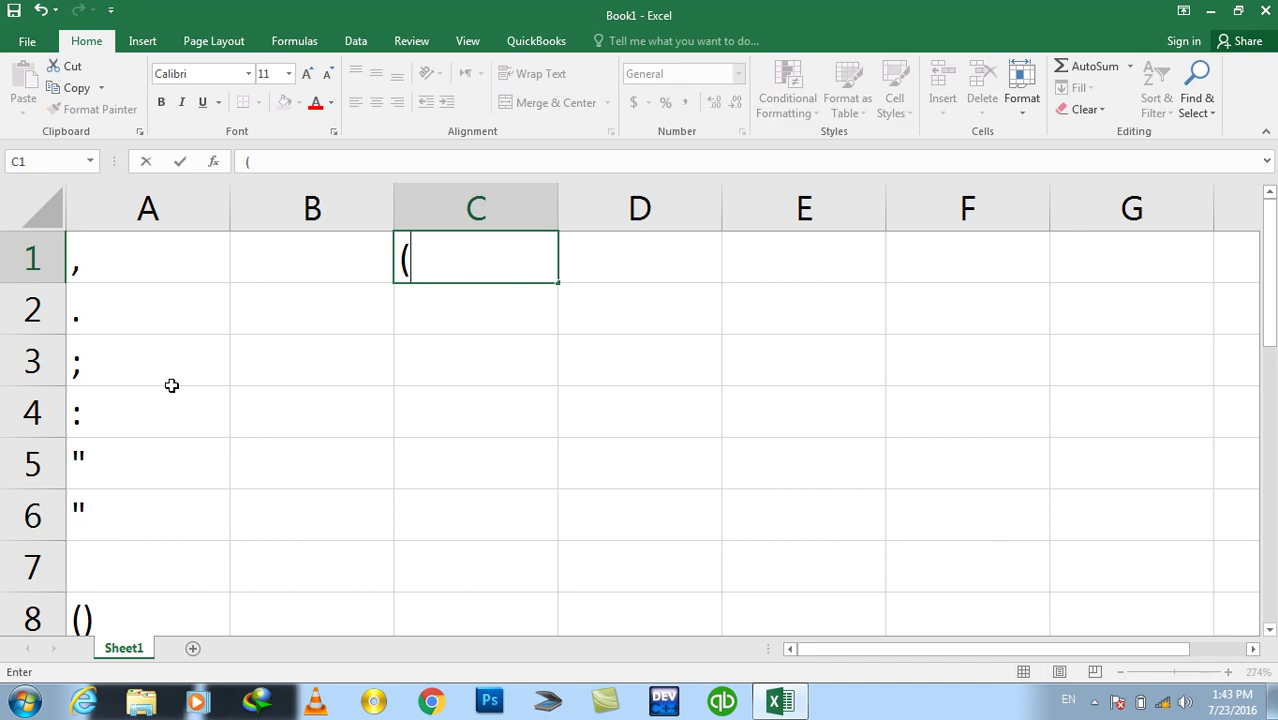
pyautogui.write(')')
pyautogui.press('Return')
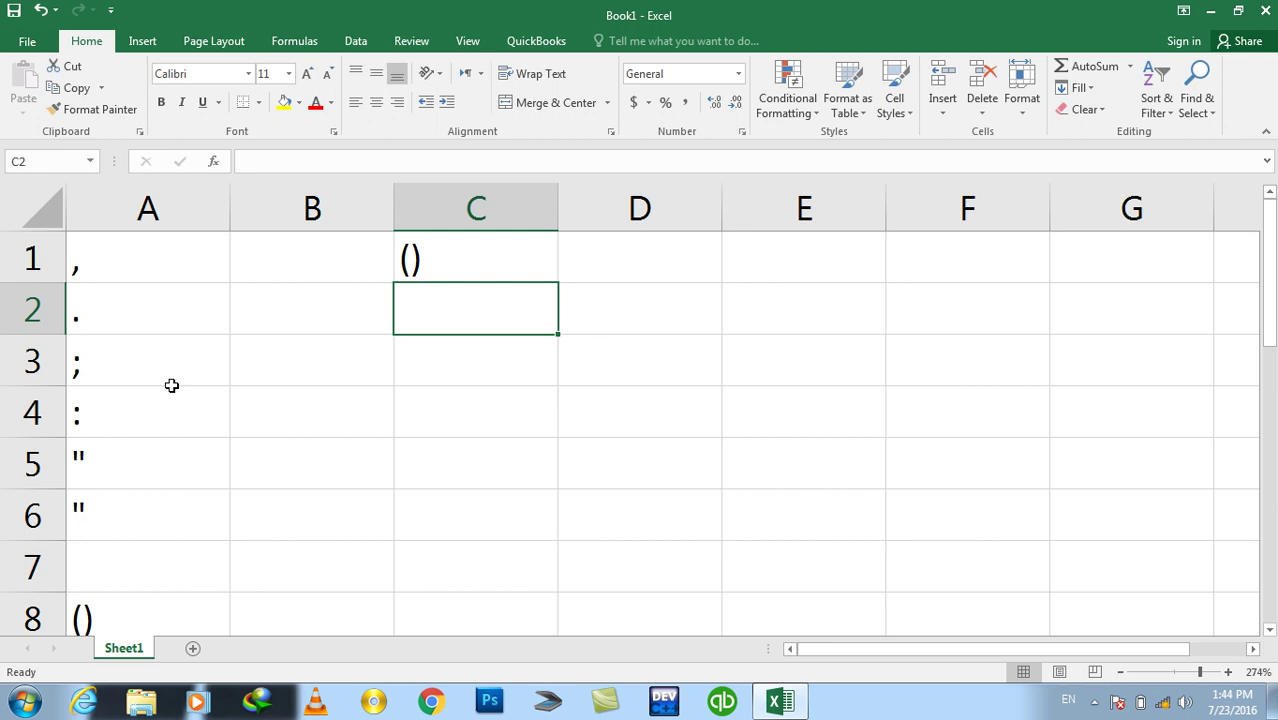
pyautogui.press('Right')
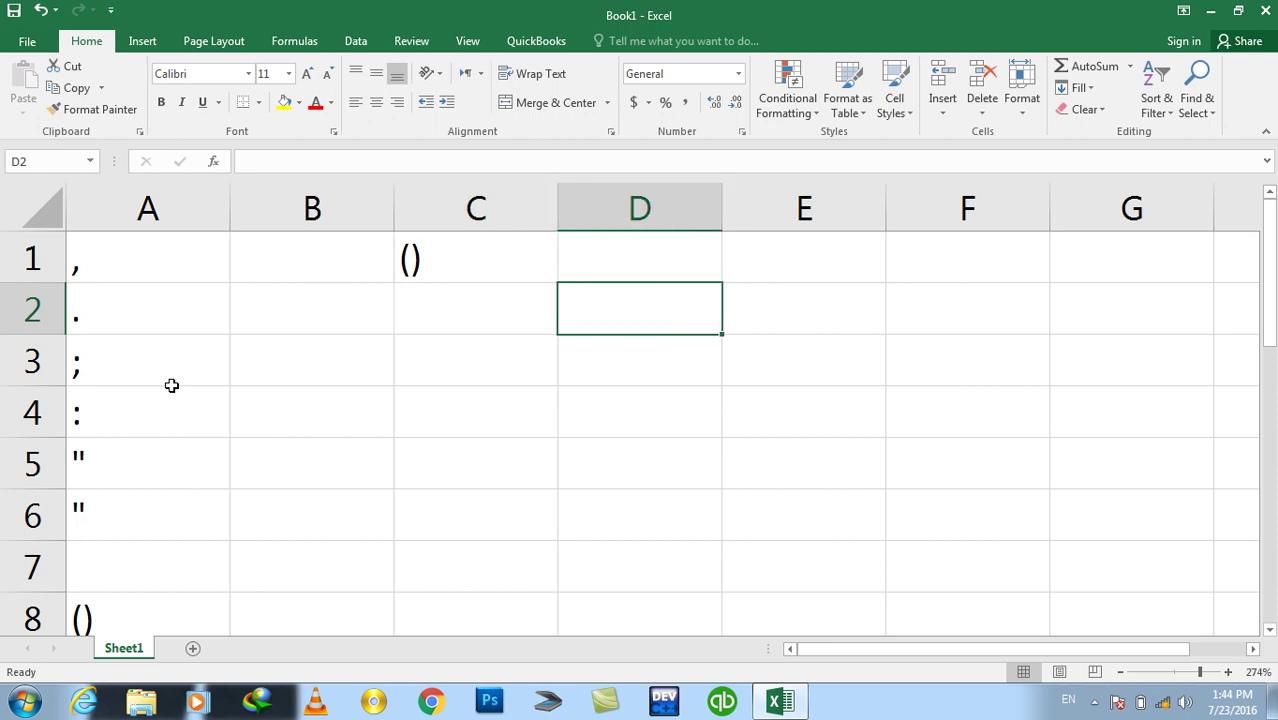
pyautogui.press('Up')
pyautogui.hotkey('ctrl', 't')
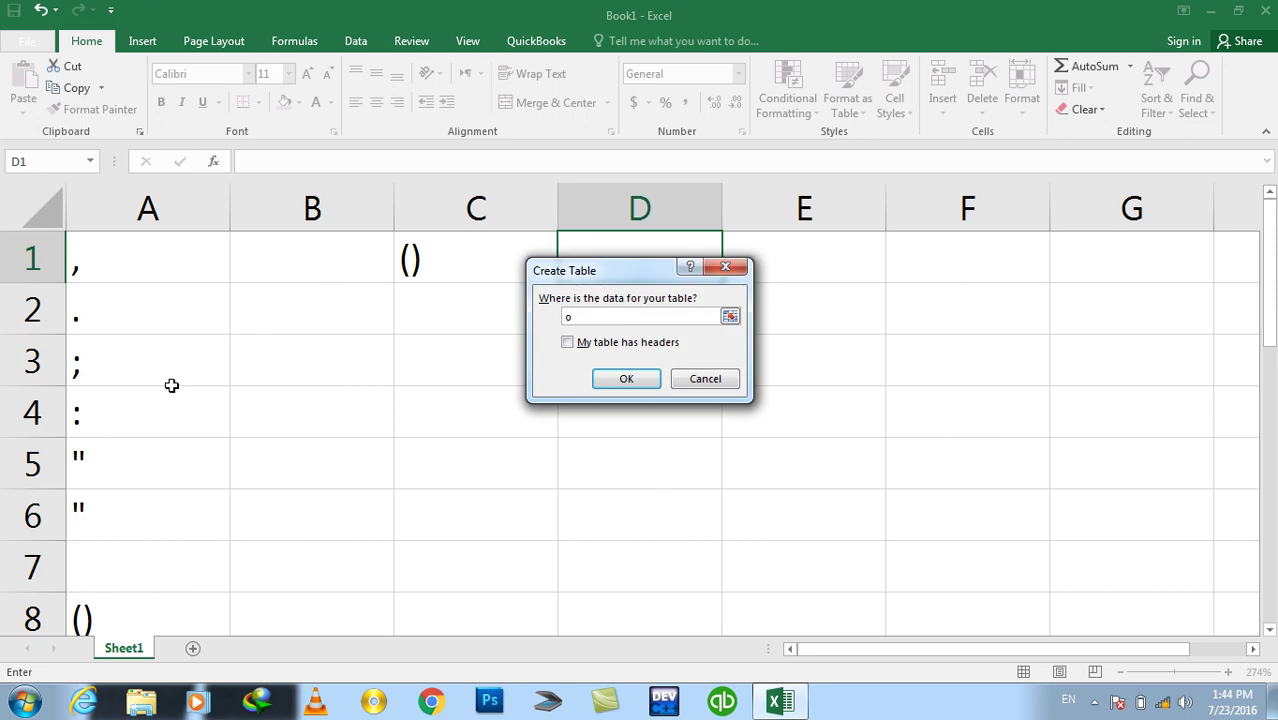
pyautogui.press('Escape')
pyautogui.write('Top')
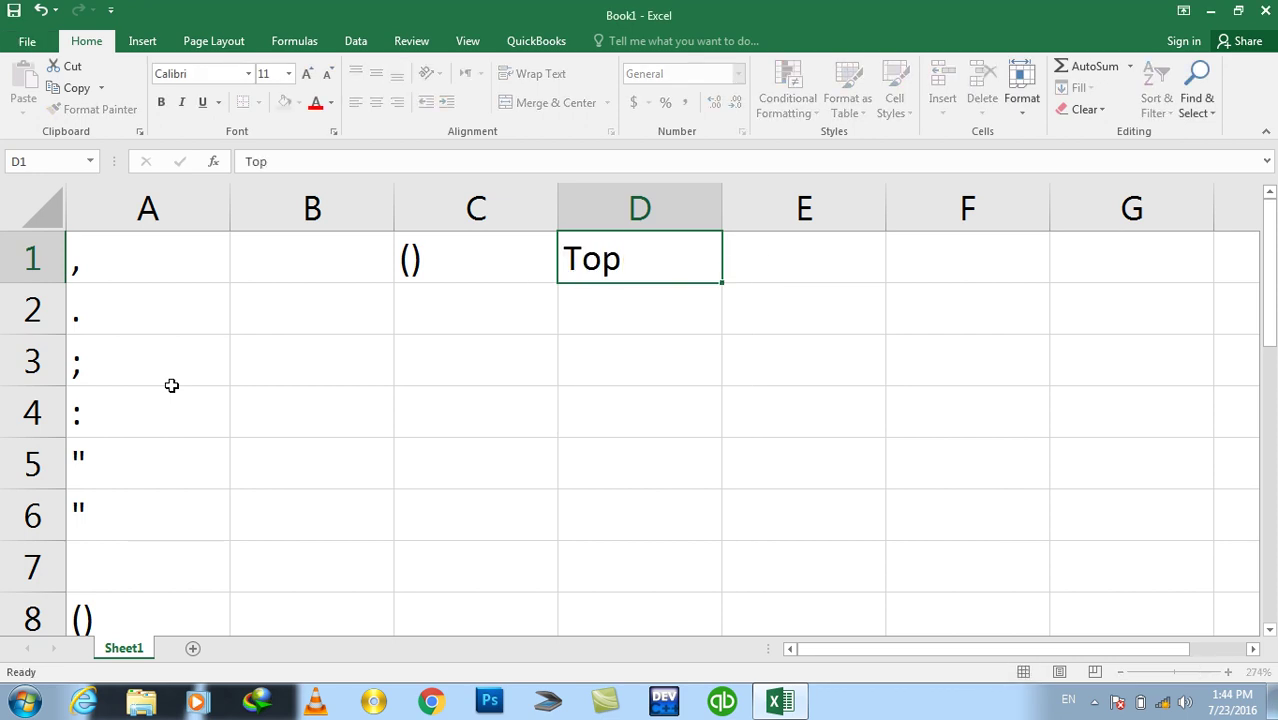
pyautogui.press('Return')
# Enter */ % in C2 and attempt +- in C3
pyautogui.press('Left')
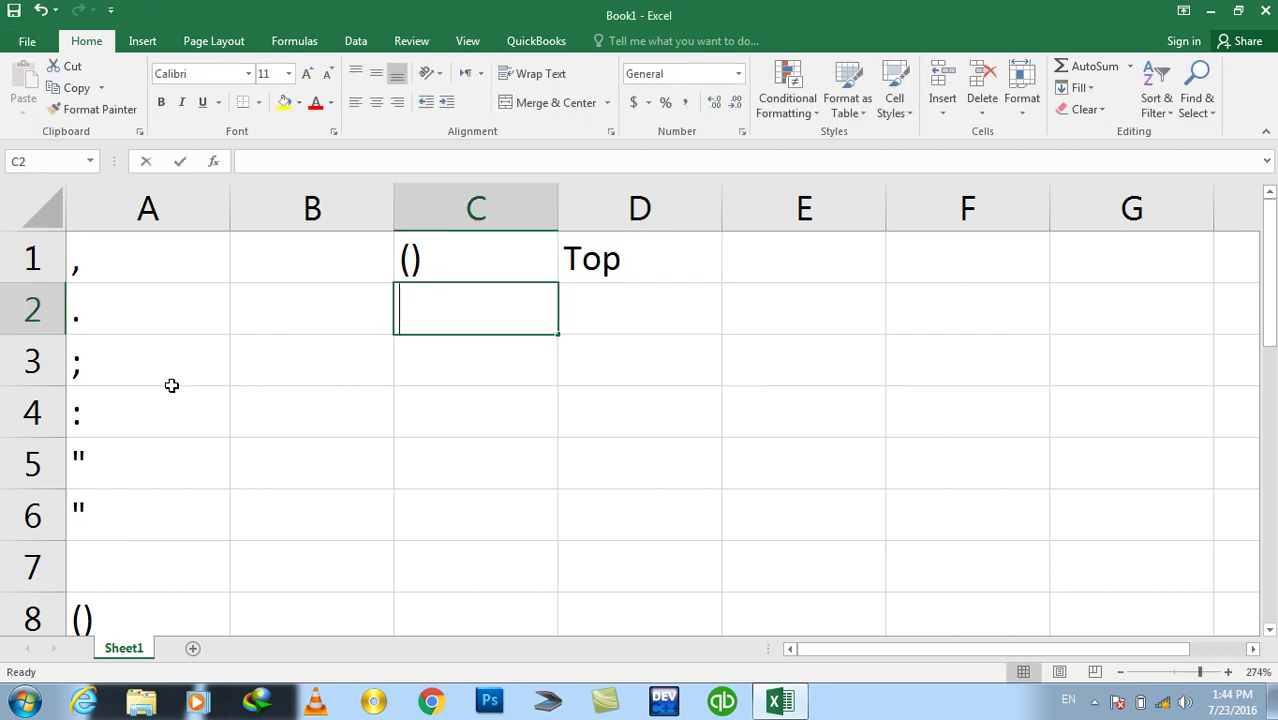
pyautogui.write('*/')
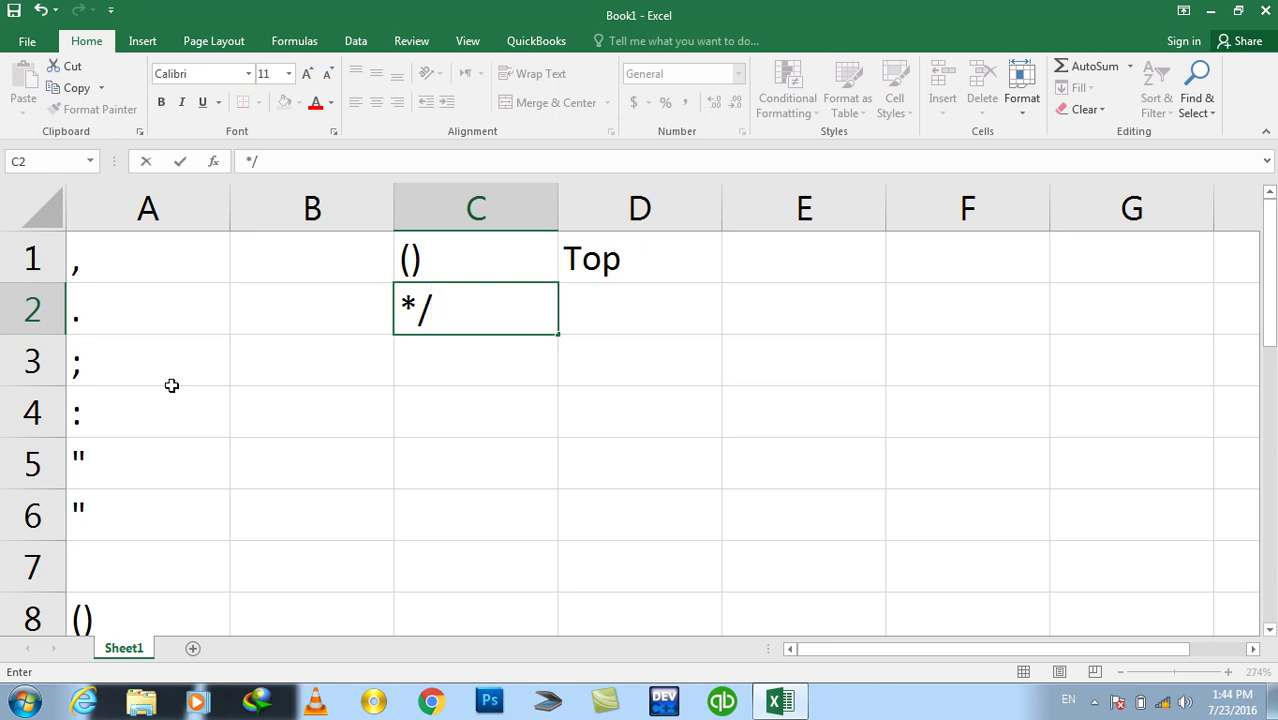
pyautogui.write(' %')
pyautogui.press('Return')
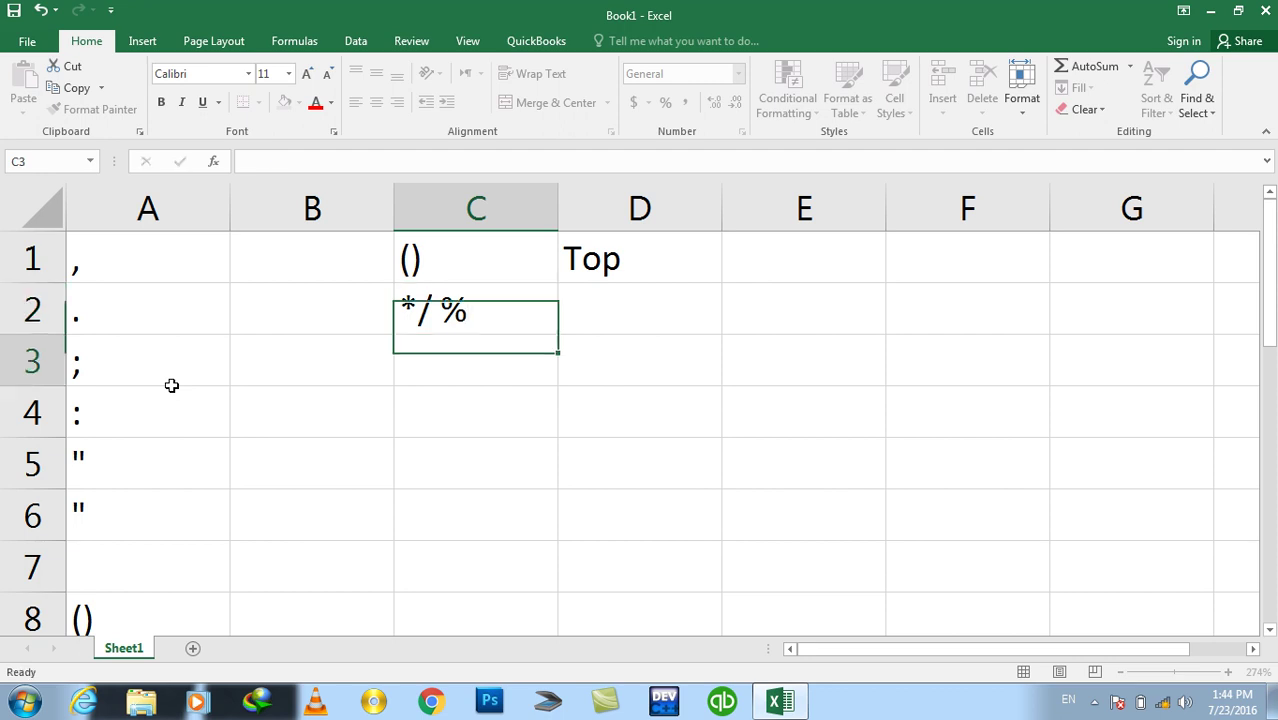
pyautogui.write('+')
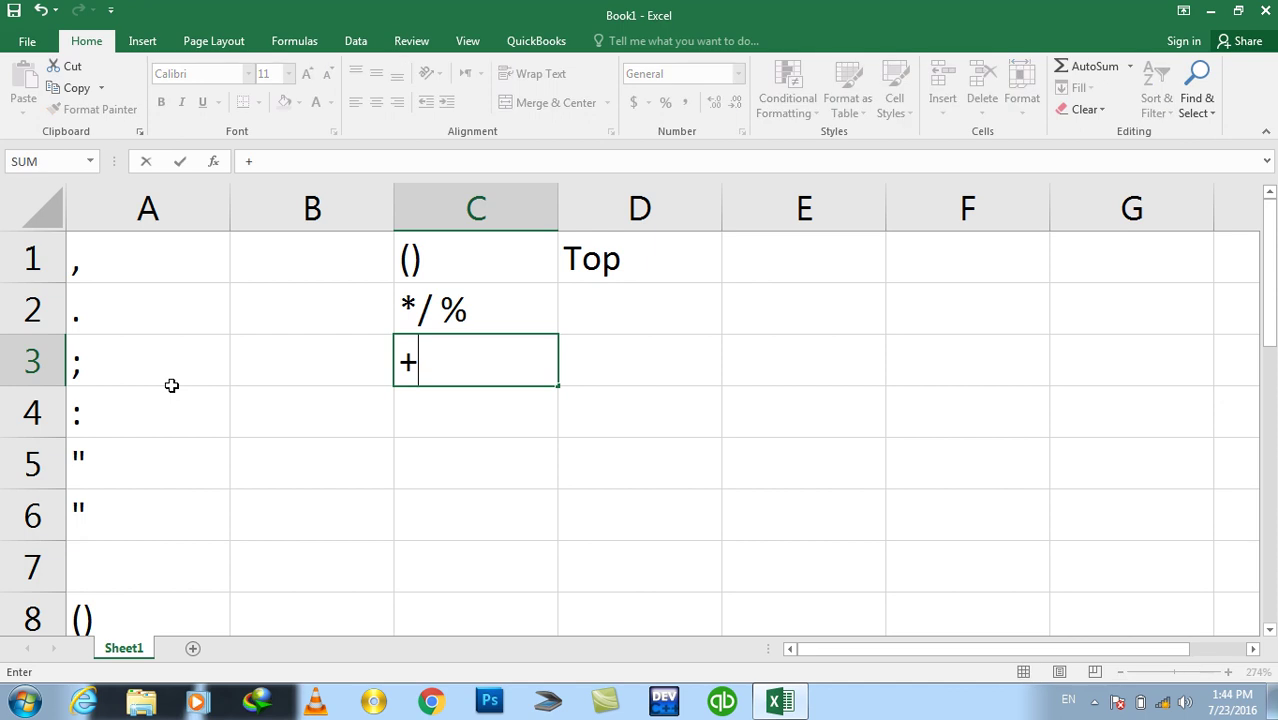
pyautogui.write('-')
pyautogui.press('Return')
pyautogui.press('Return')
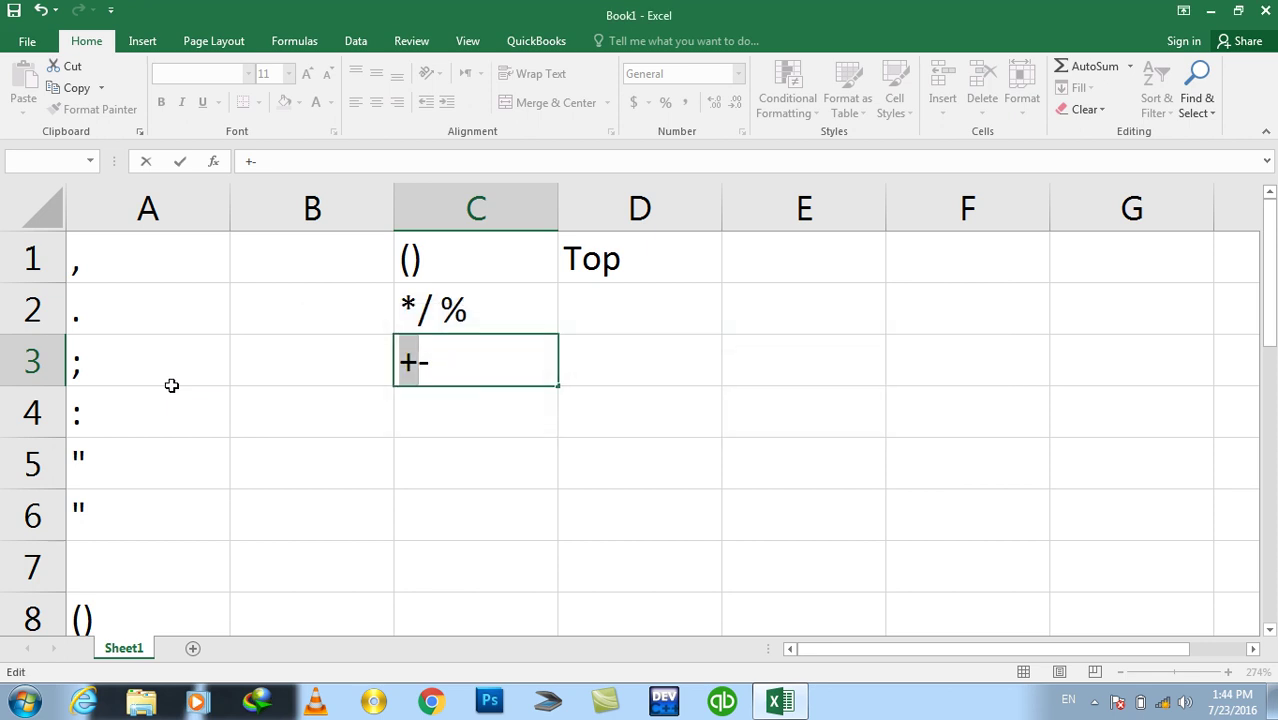
pyautogui.press('Up')
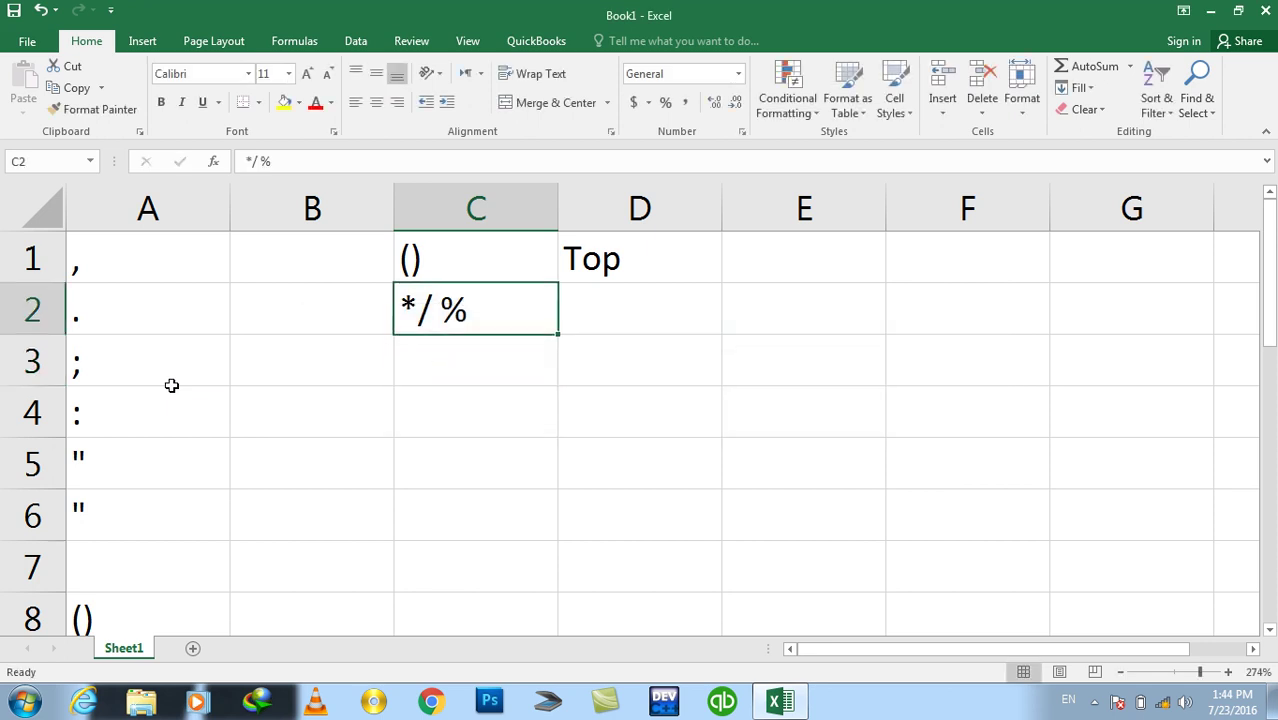
pyautogui.press('Up')
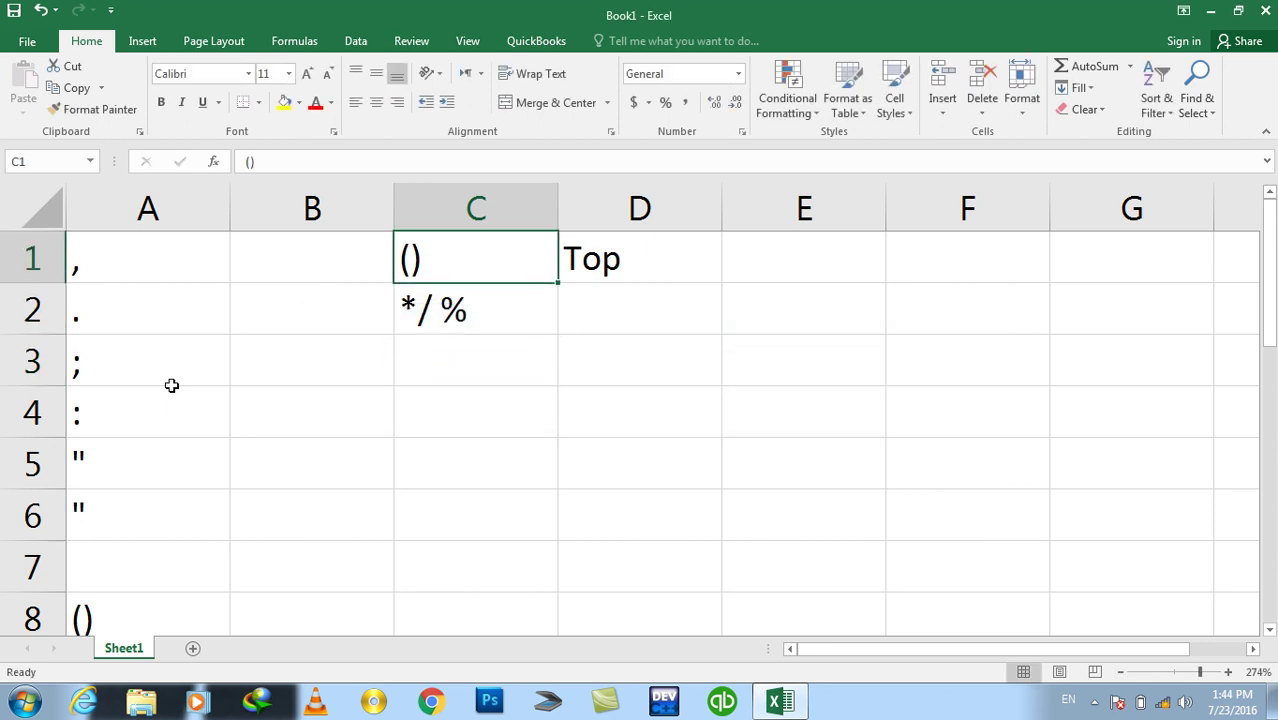
pyautogui.press('Down')
pyautogui.press('Down')
pyautogui.press('Right')
pyautogui.press('Right')
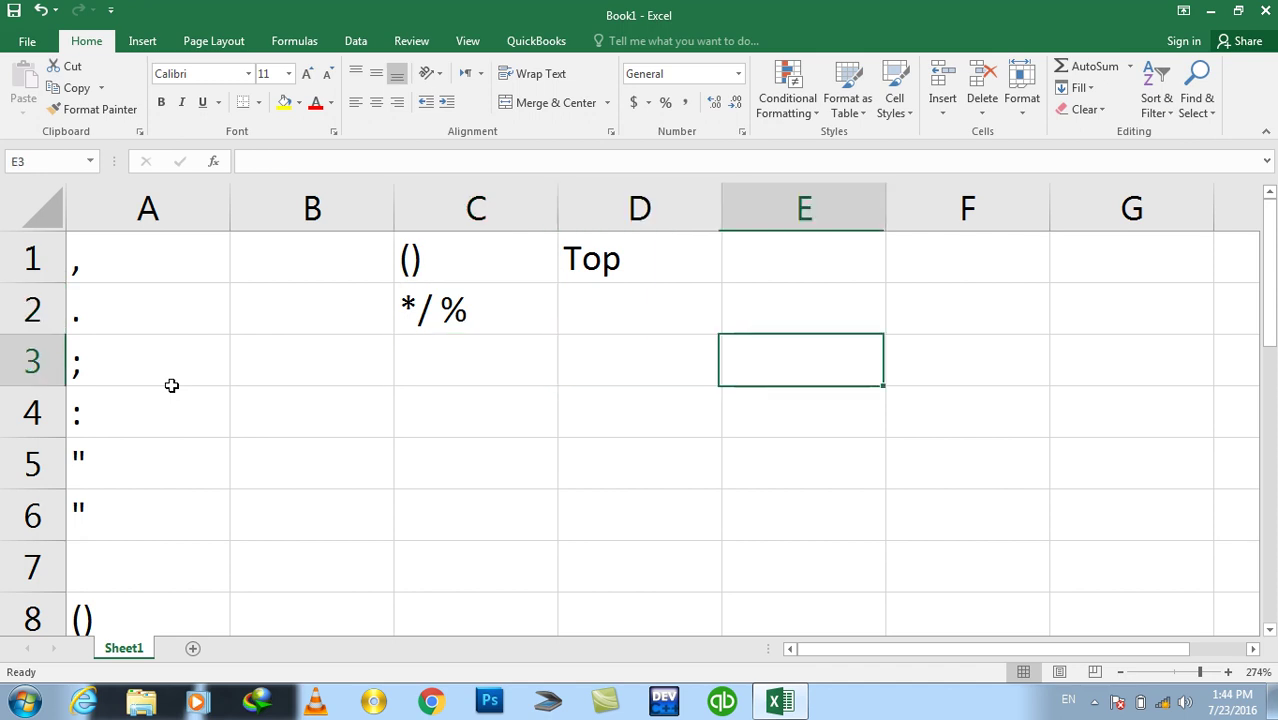
pyautogui.press('Left')
pyautogui.press('Left')
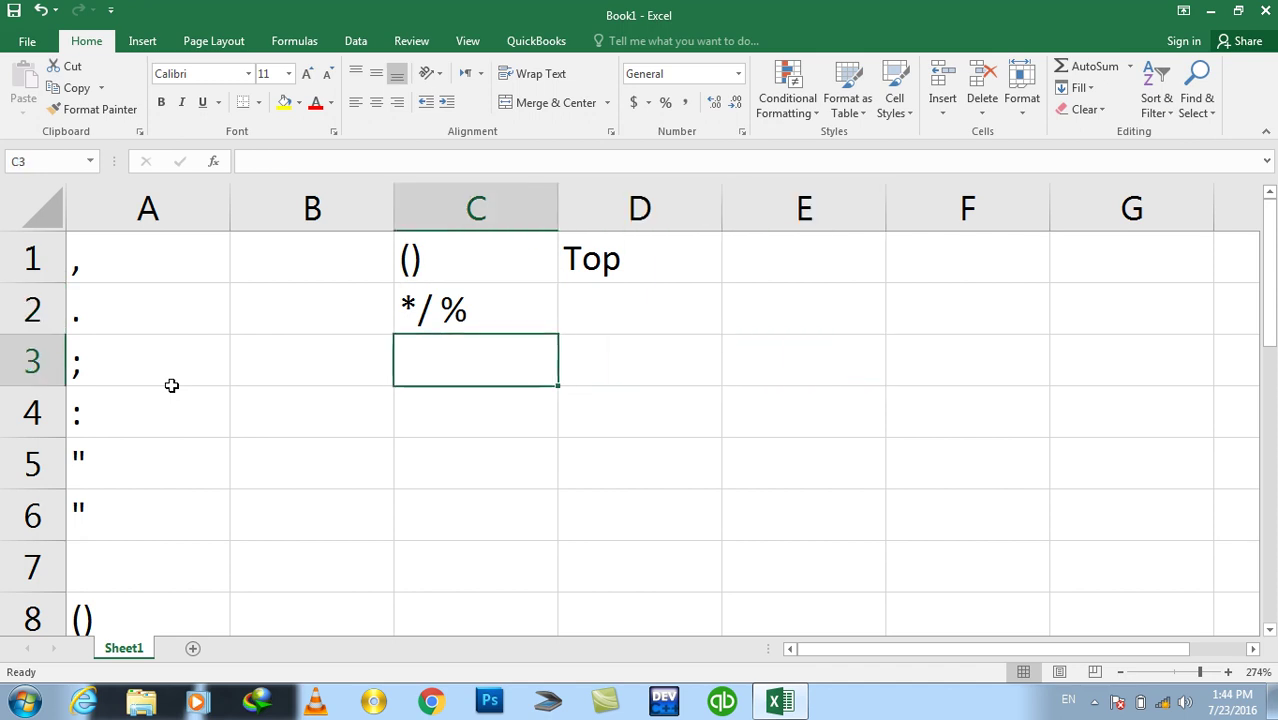
pyautogui.press('Down')
pyautogui.press('Down')
pyautogui.press('Down')
pyautogui.press('Up')
pyautogui.press('Up')
pyautogui.press('Up')
pyautogui.press('Up')
pyautogui.press('Up')
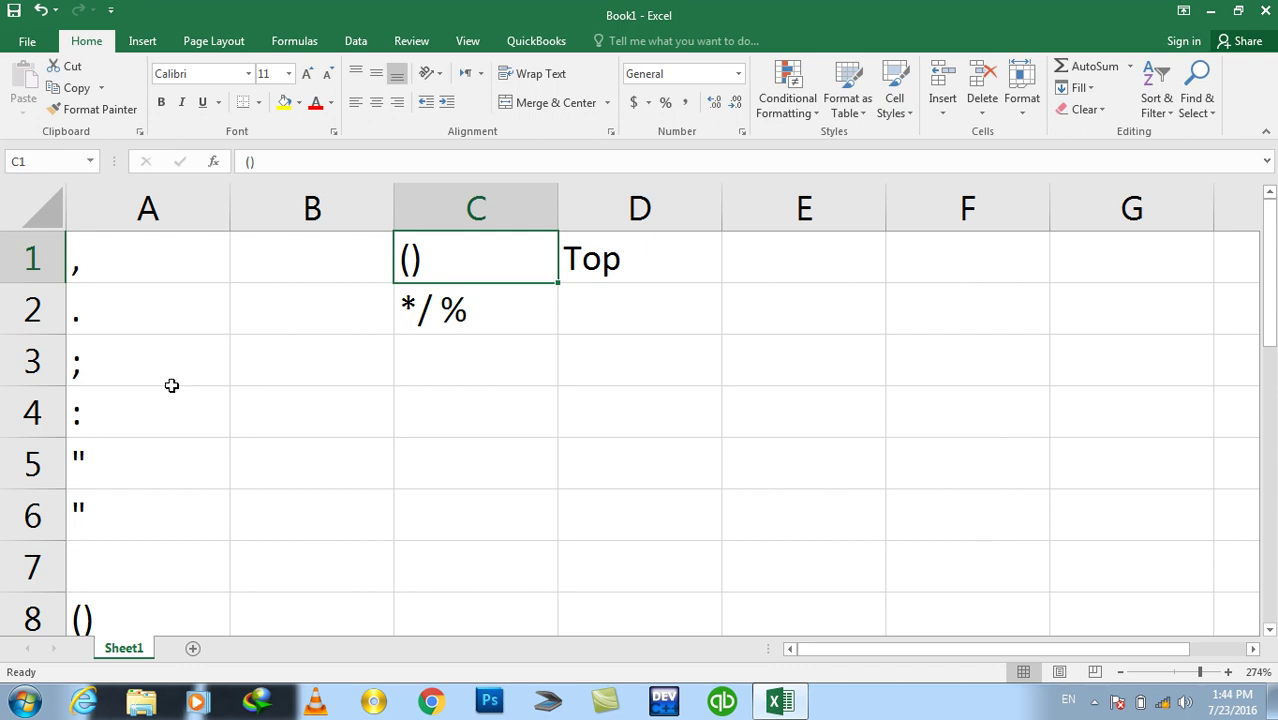
pyautogui.press('Down')
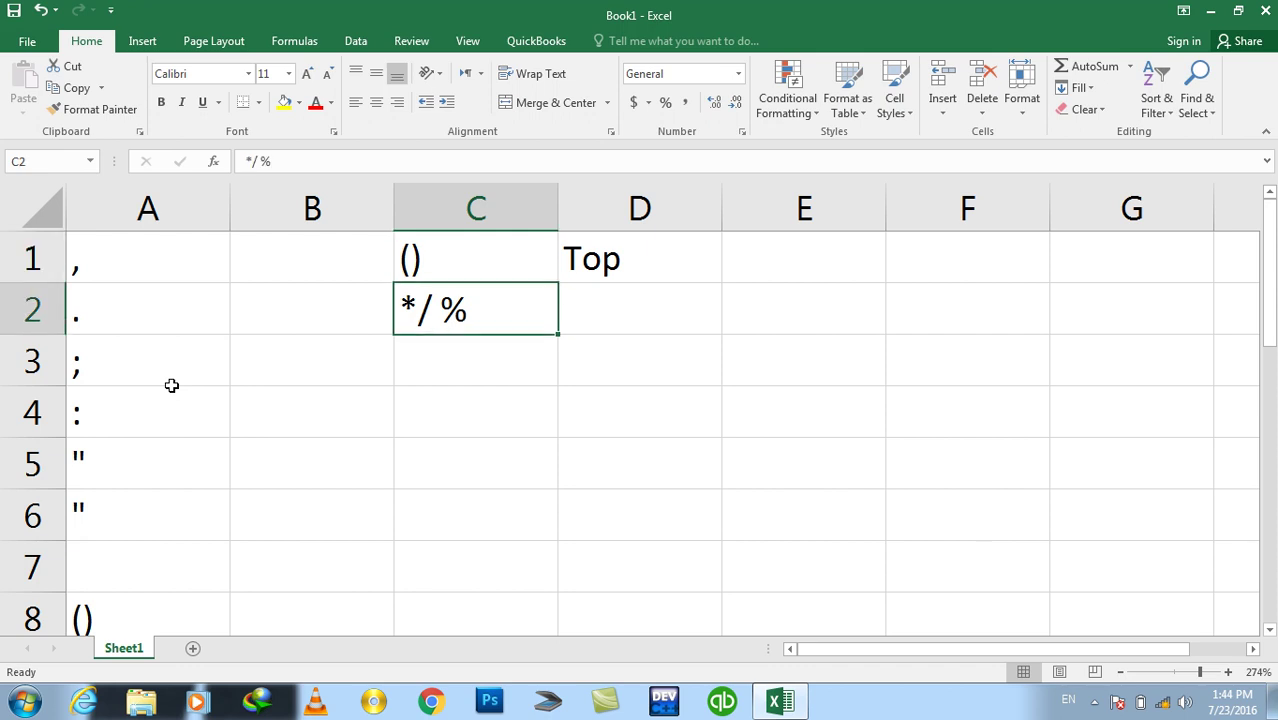
pyautogui.press('Down')
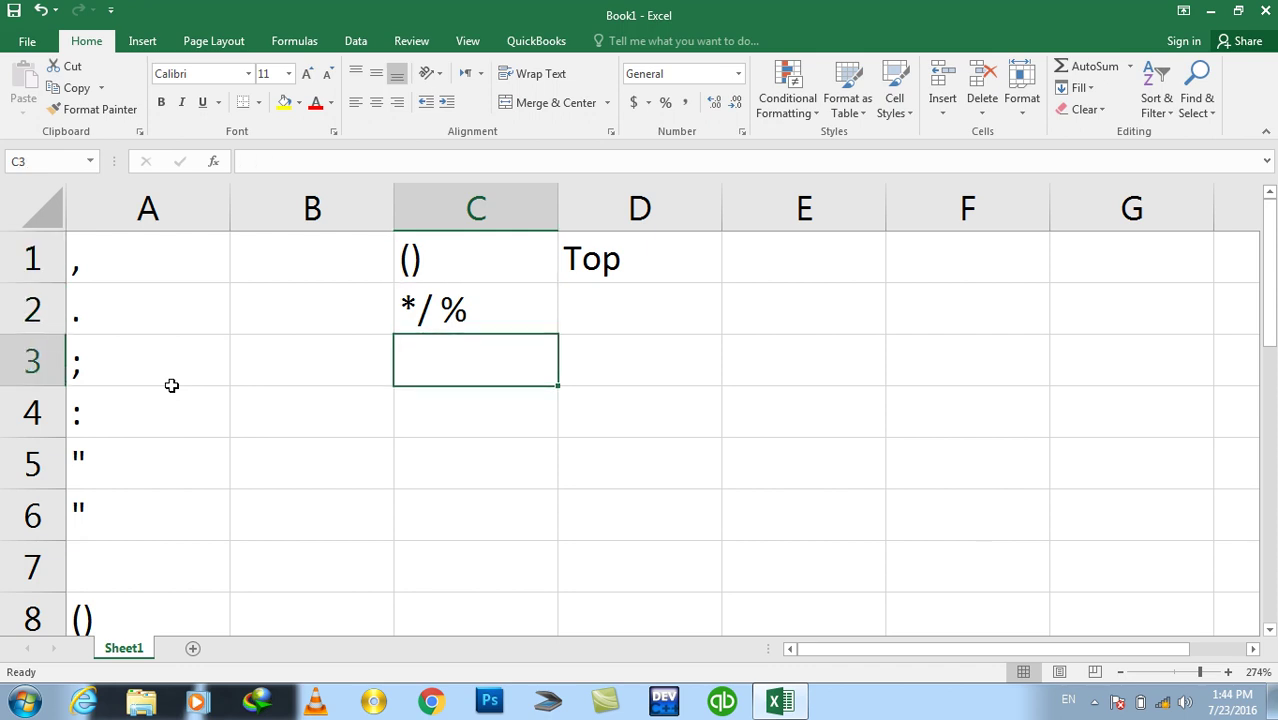
pyautogui.press('Up')
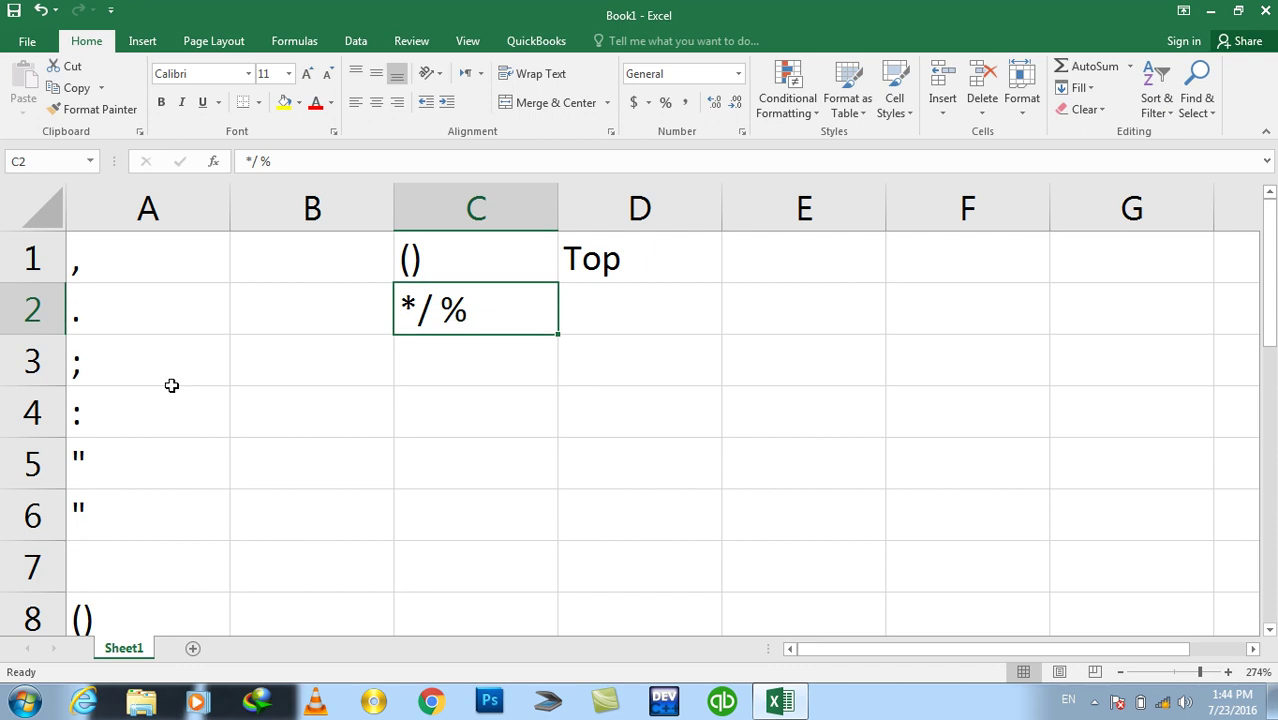
pyautogui.press('Down')
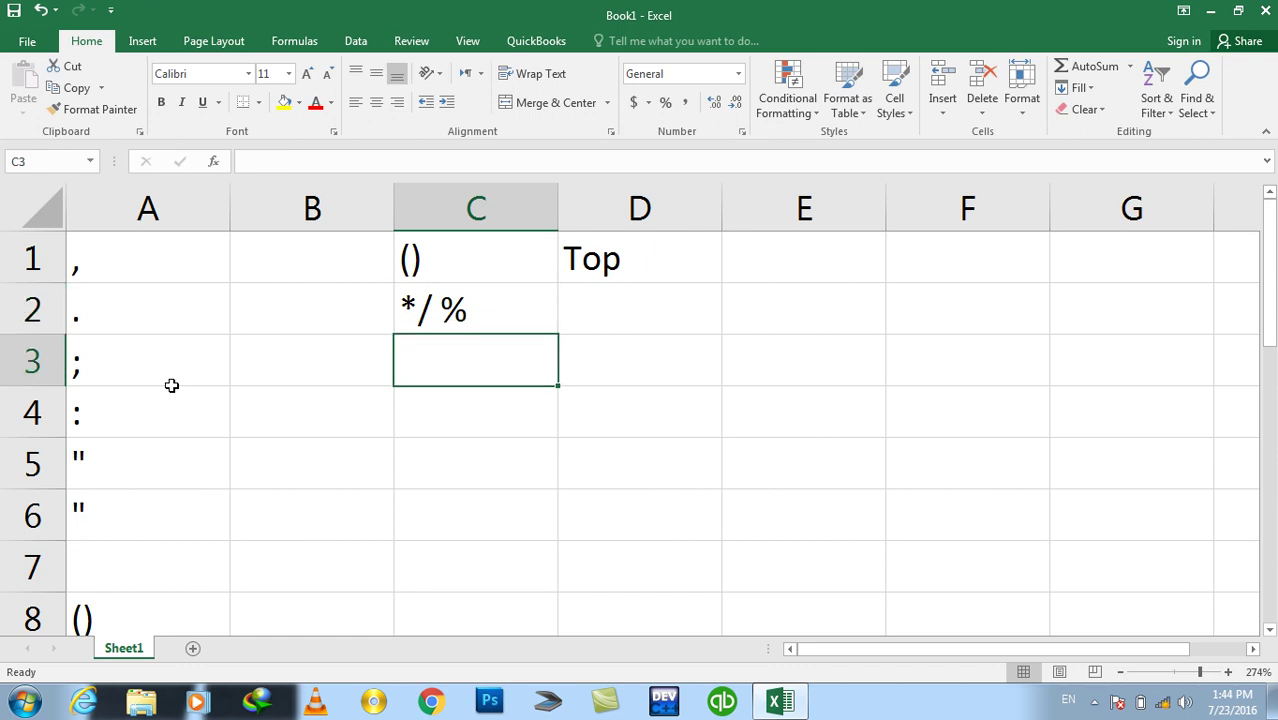
pyautogui.press('Right')
pyautogui.press('Right')
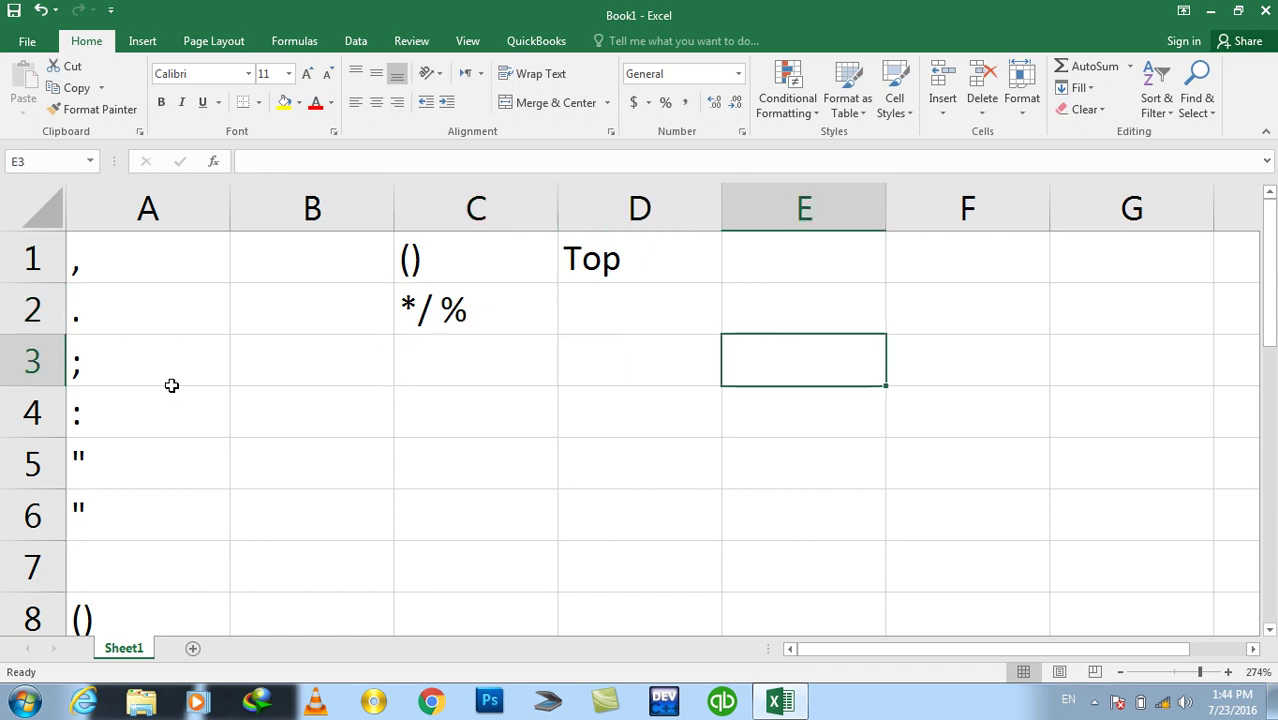
pyautogui.press('Right')
pyautogui.press('Up')
pyautogui.press('Up')
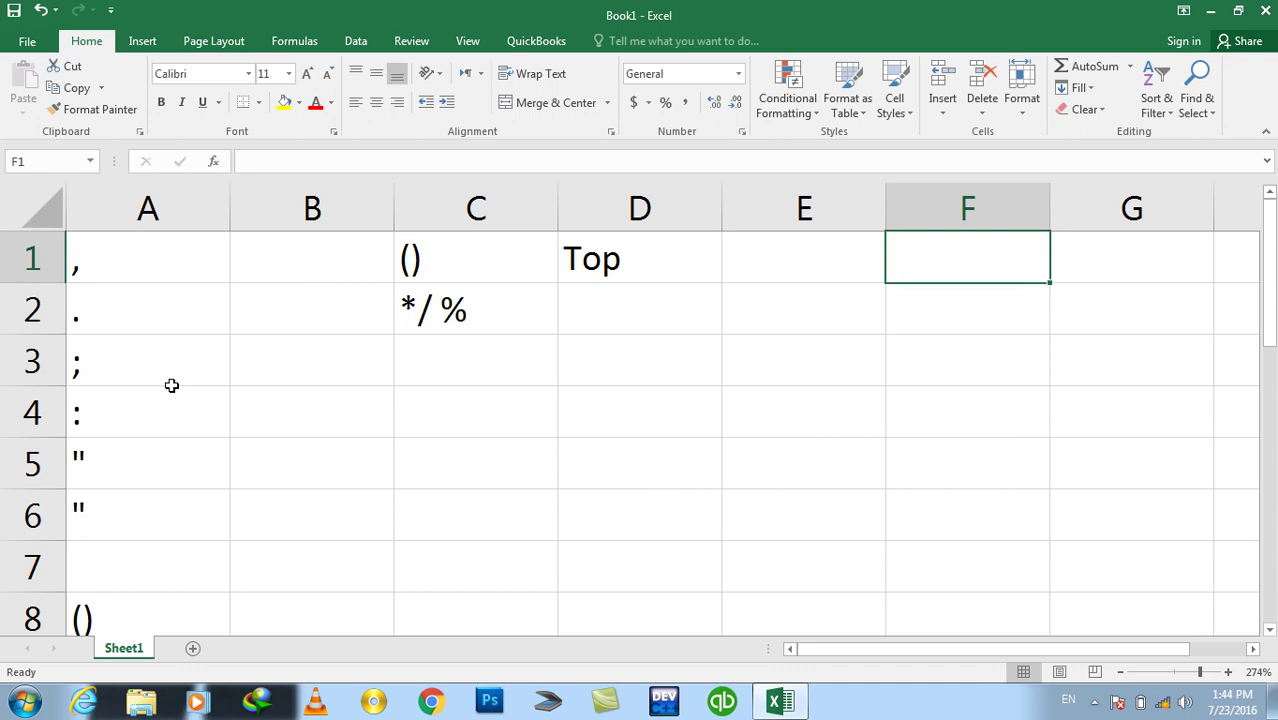
pyautogui.write('=')
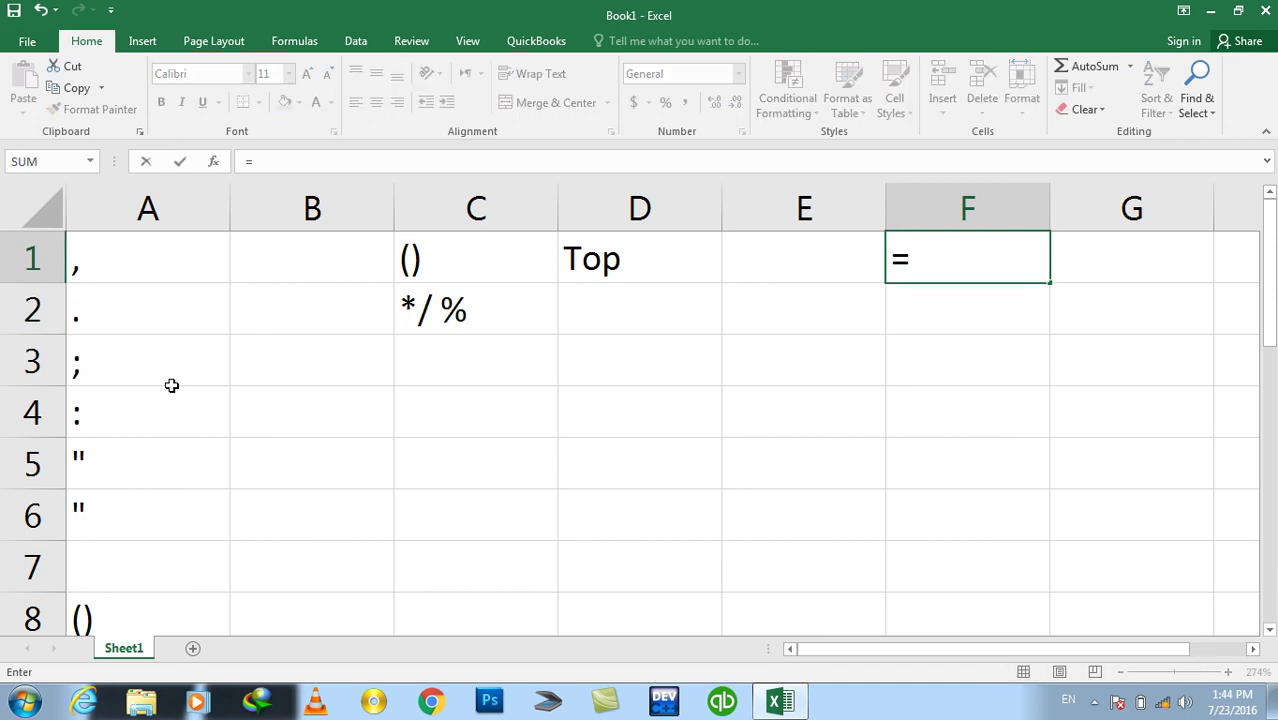
pyautogui.press('Escape')
pyautogui.press('Left')
pyautogui.write('10')
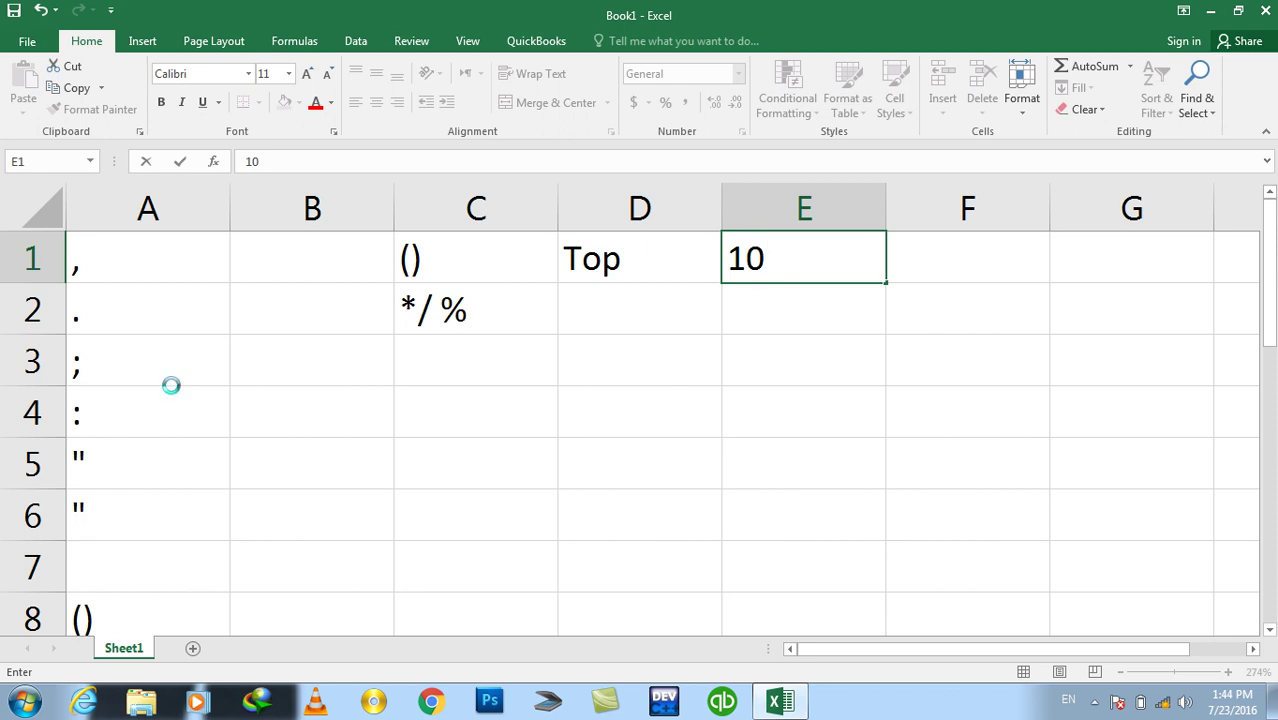
pyautogui.press('Right')
pyautogui.write('20')
pyautogui.press('BackSpace')
pyautogui.press('BackSpace')
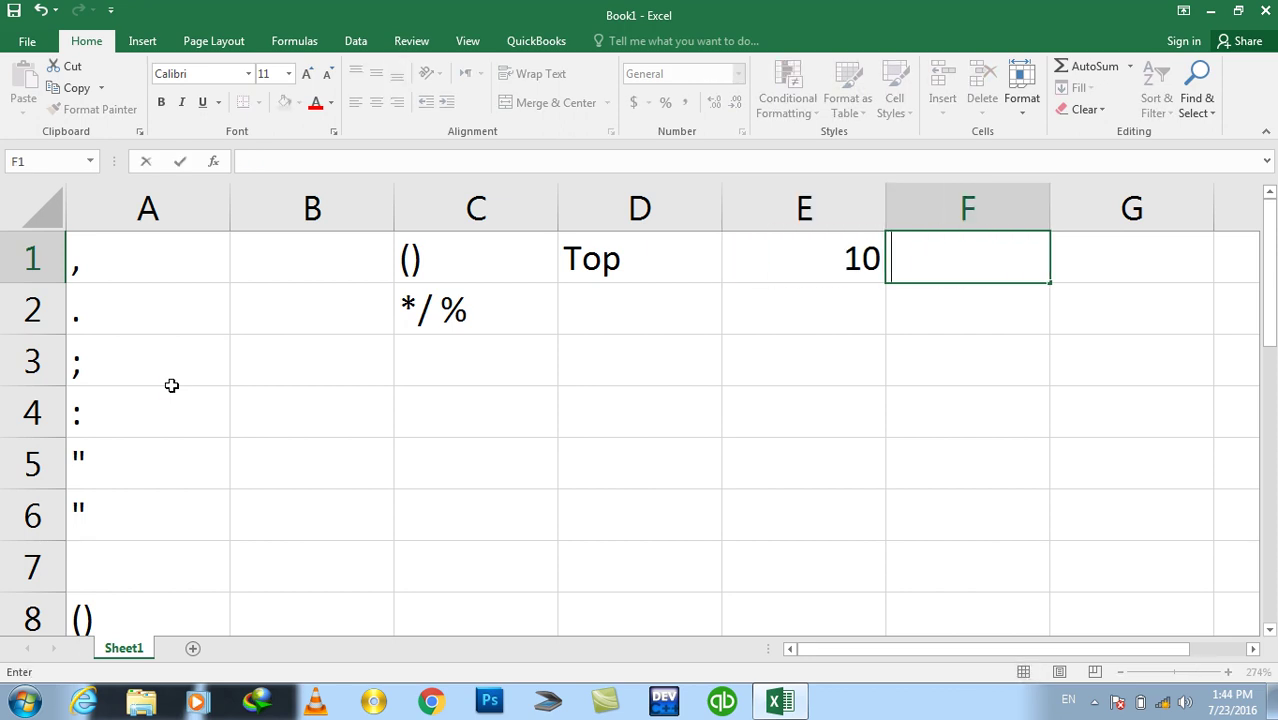
pyautogui.press('Return')
pyautogui.press('Left')
pyautogui.write('=')
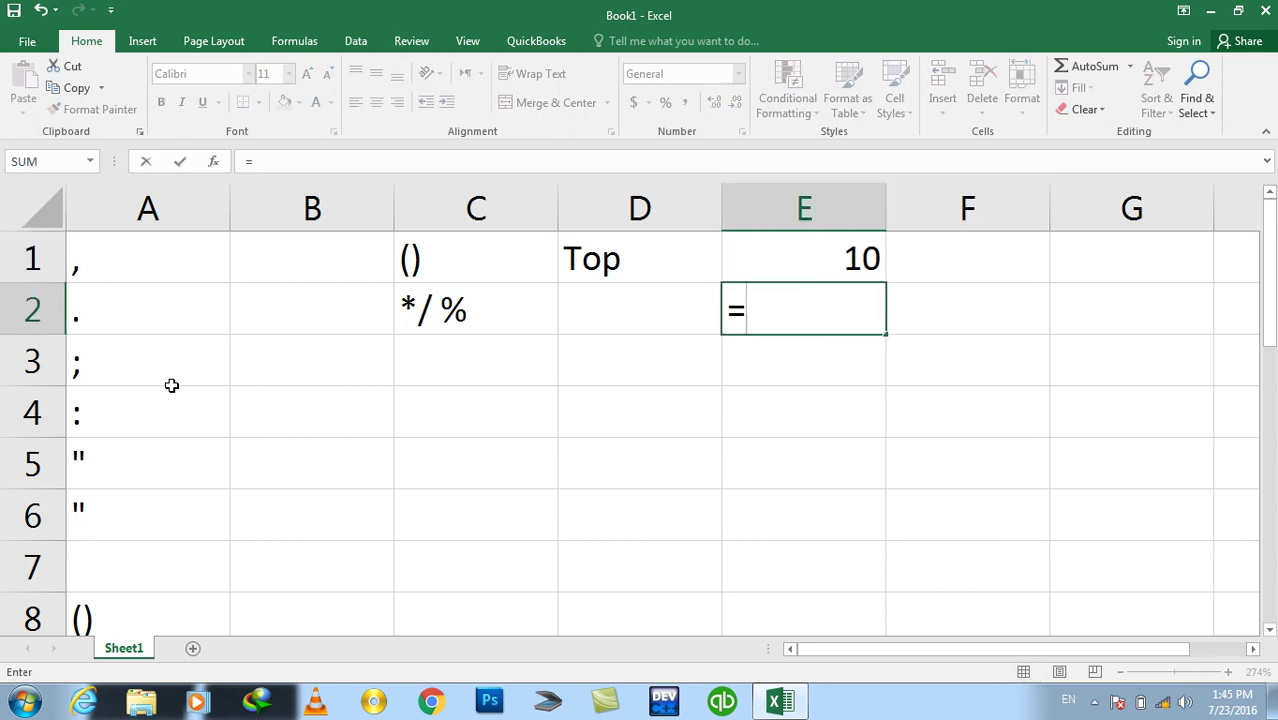
pyautogui.press('Up')
pyautogui.write('+')
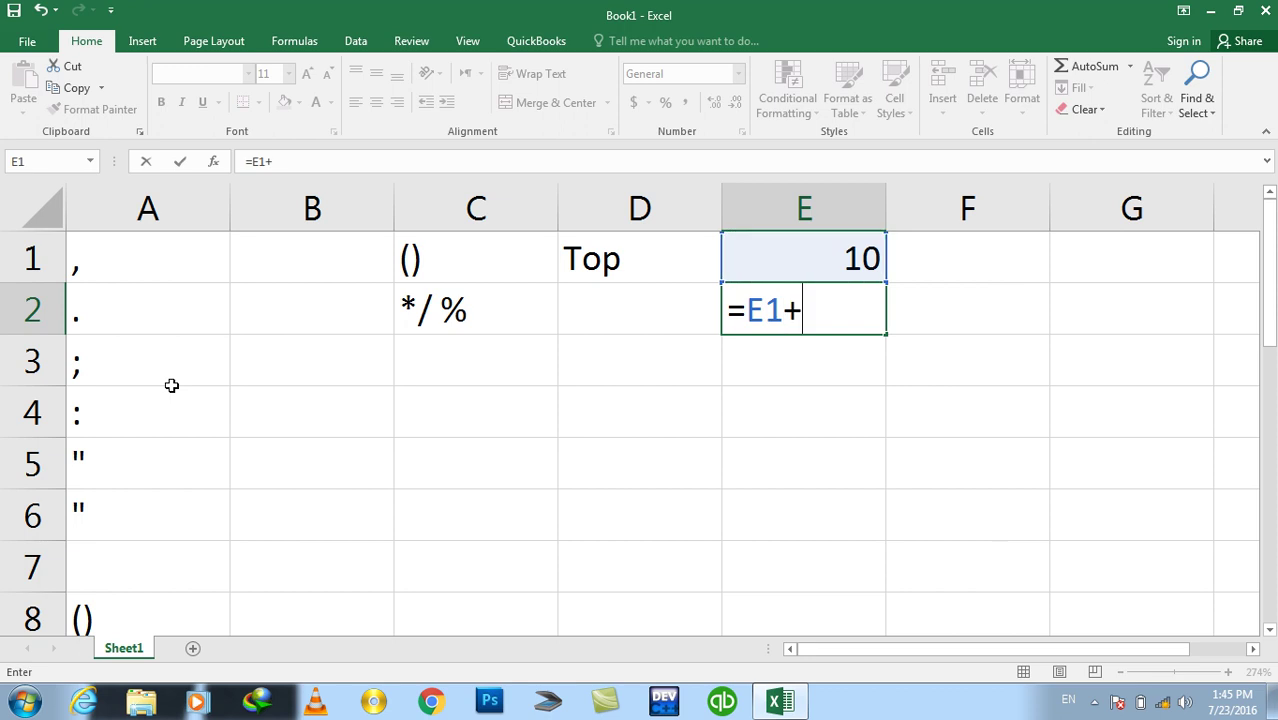
pyautogui.write('(')
pyautogui.write('10')
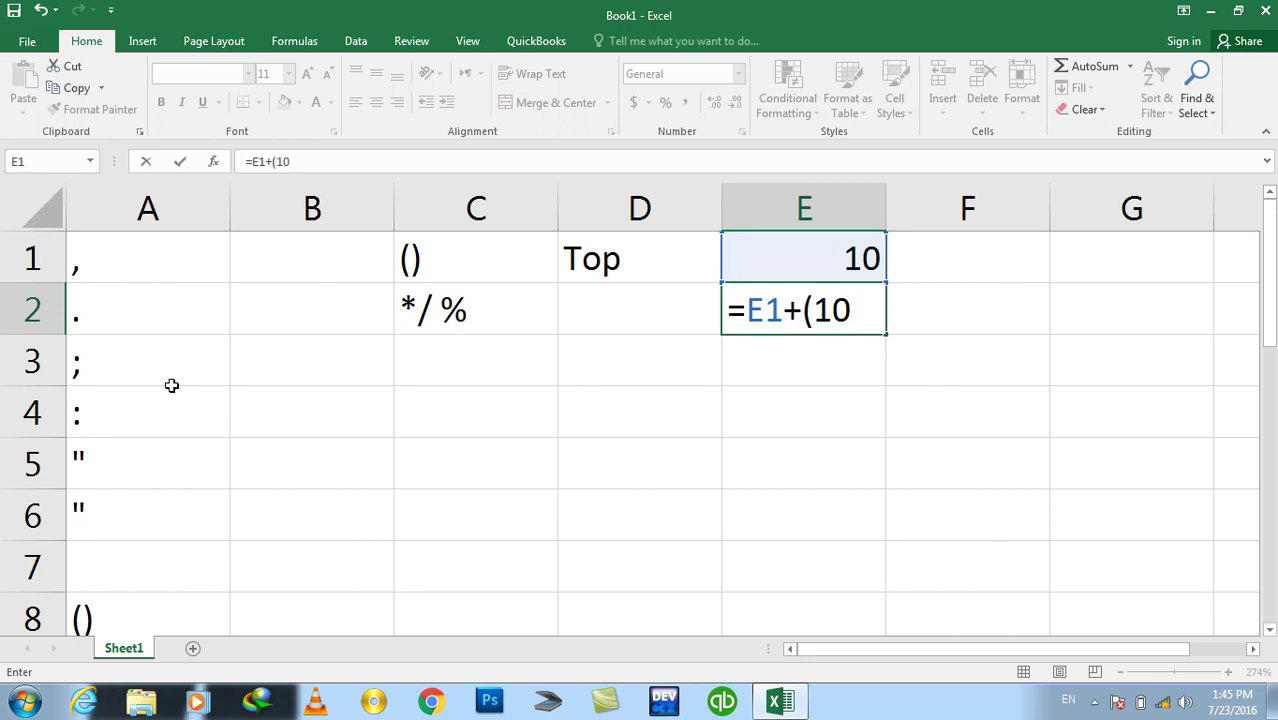
pyautogui.write('*10)')
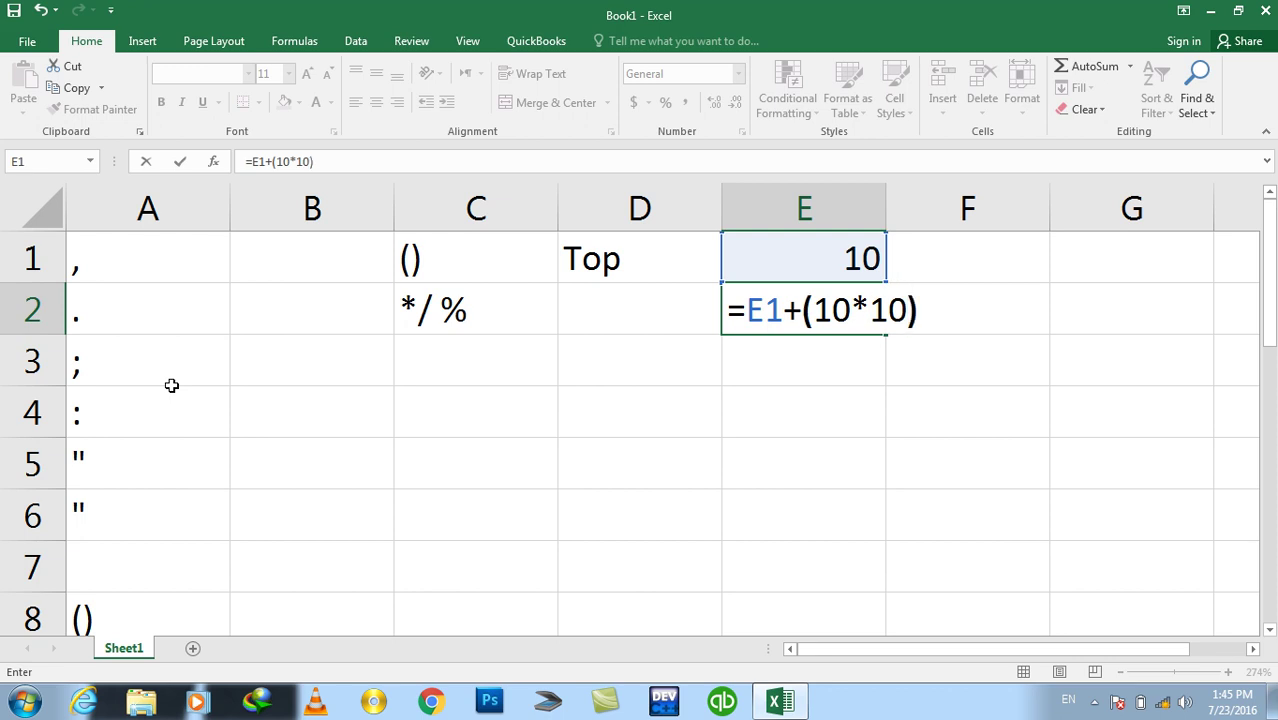
pyautogui.doubleClick(792, 310)
pyautogui.doubleClick(792, 310)
pyautogui.click(864, 310)
pyautogui.click(803, 310)
pyautogui.moveTo(857, 310); pyautogui.dragTo(866, 310)
pyautogui.write('/')
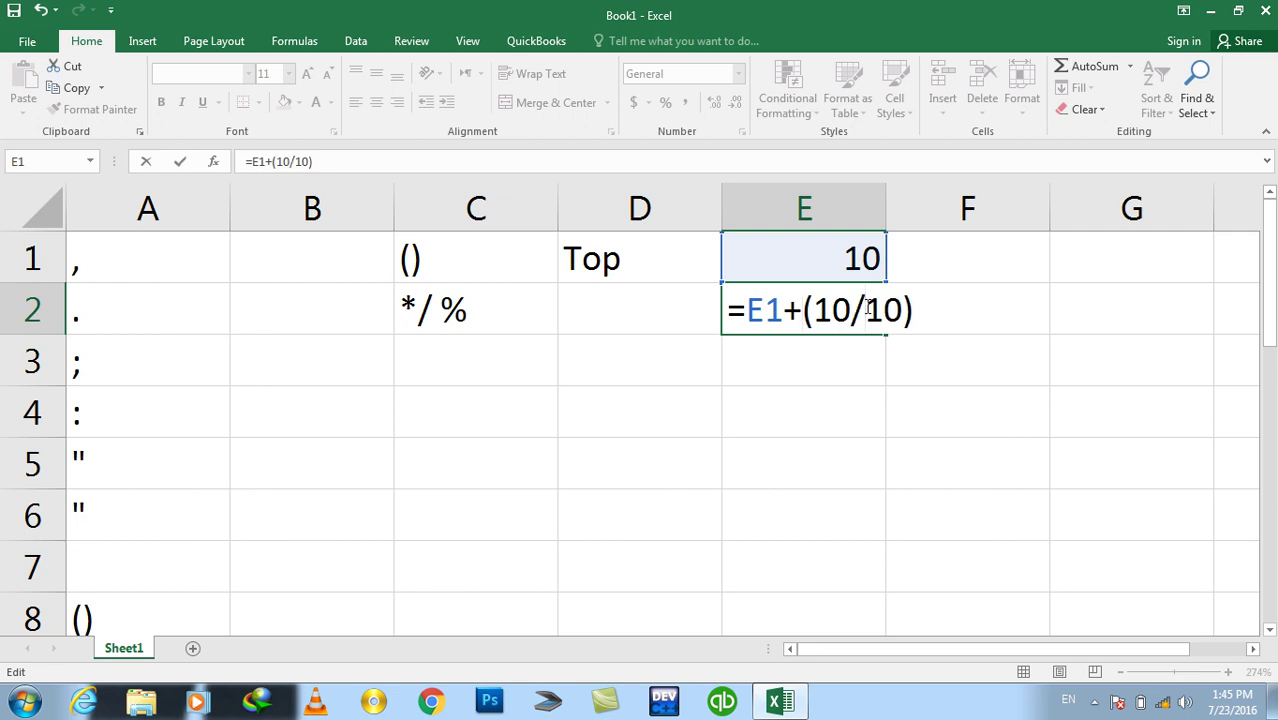
pyautogui.moveTo(832, 310); pyautogui.dragTo(852, 310)
pyautogui.click(883, 312)
pyautogui.press('Escape')
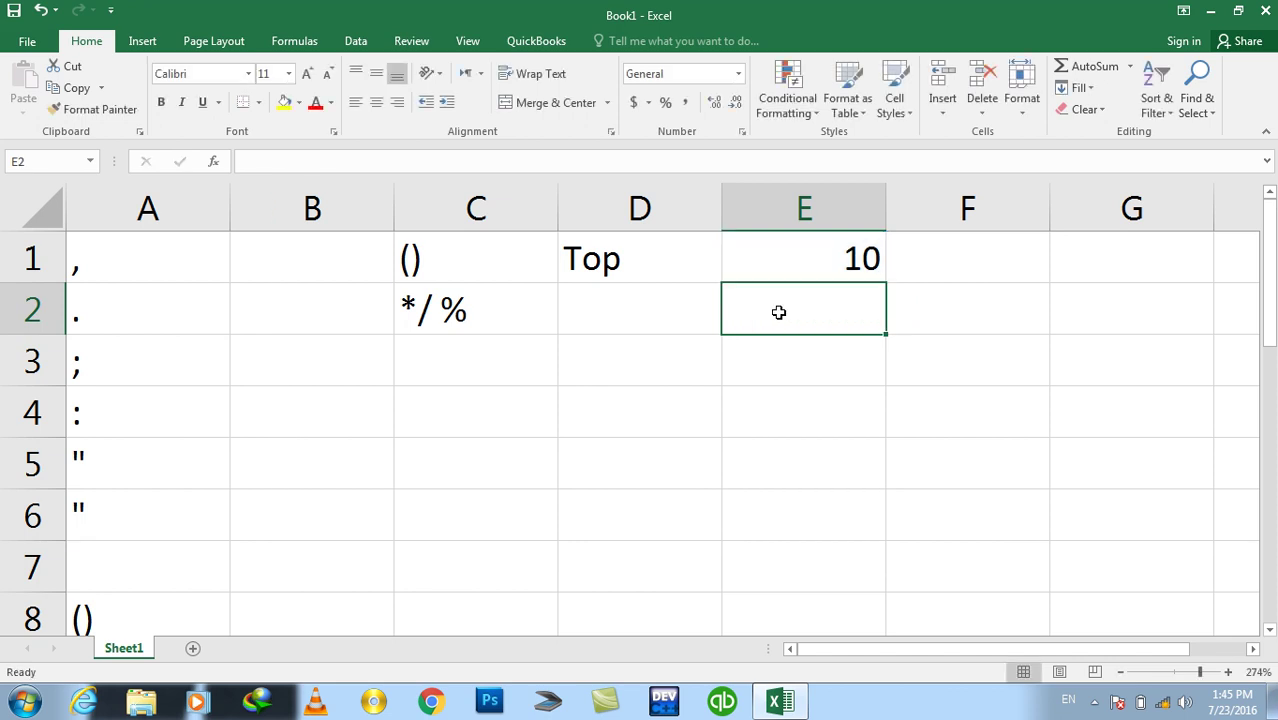
# Select and delete all the symbol notes, then zoom the sheet out slightly
pyautogui.click(298, 537)
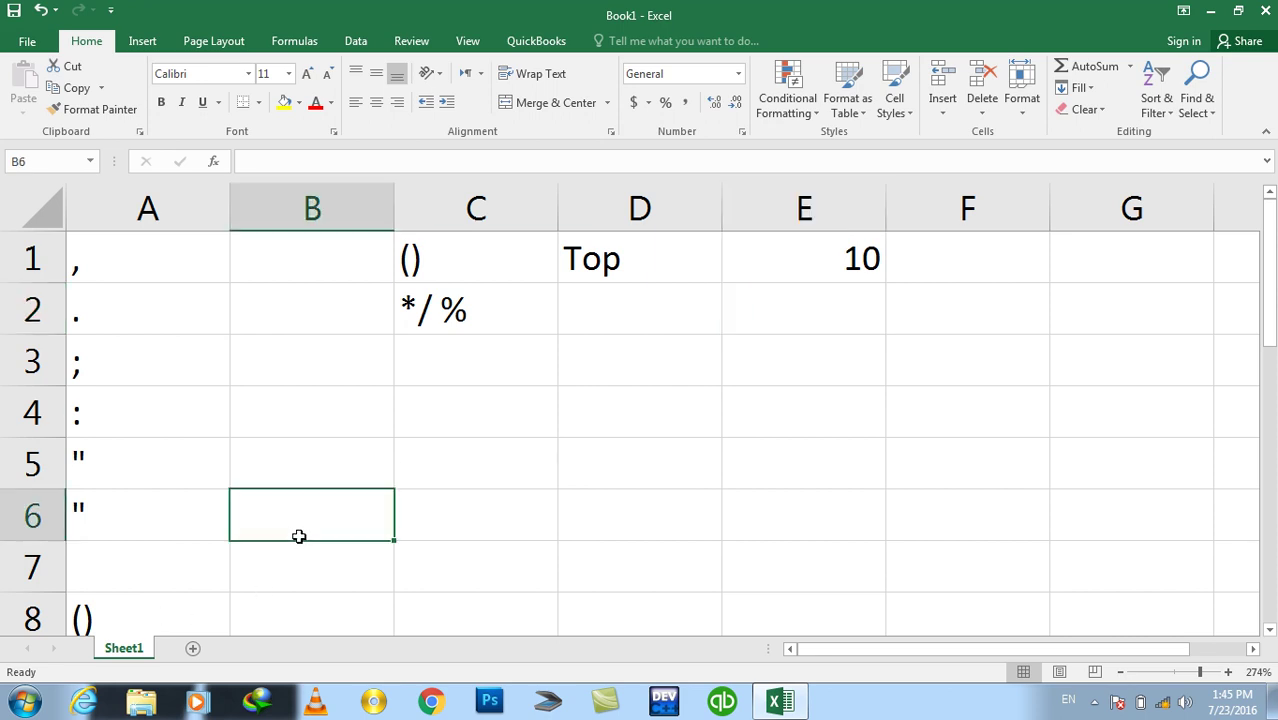
pyautogui.hotkey('ctrl', 'a')
pyautogui.press('Delete')
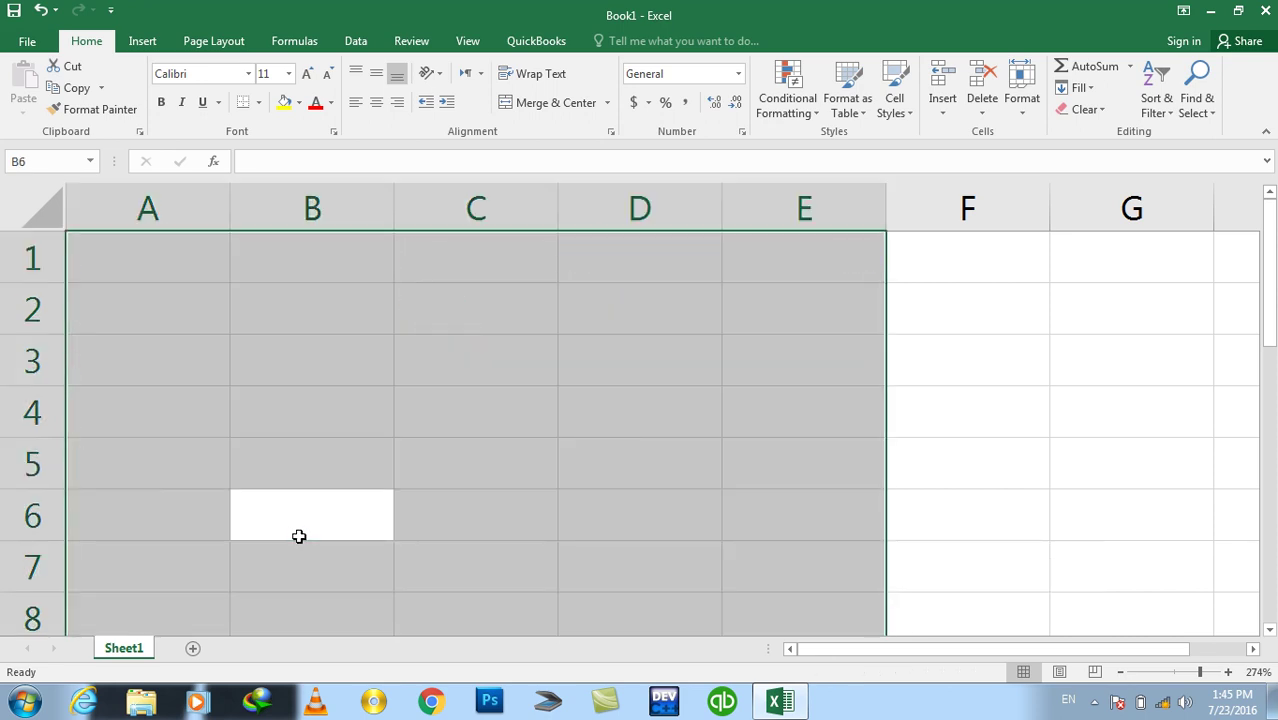
pyautogui.press('Up')
pyautogui.press('Up')
pyautogui.press('Up')
pyautogui.press('Up')
pyautogui.press('Up')
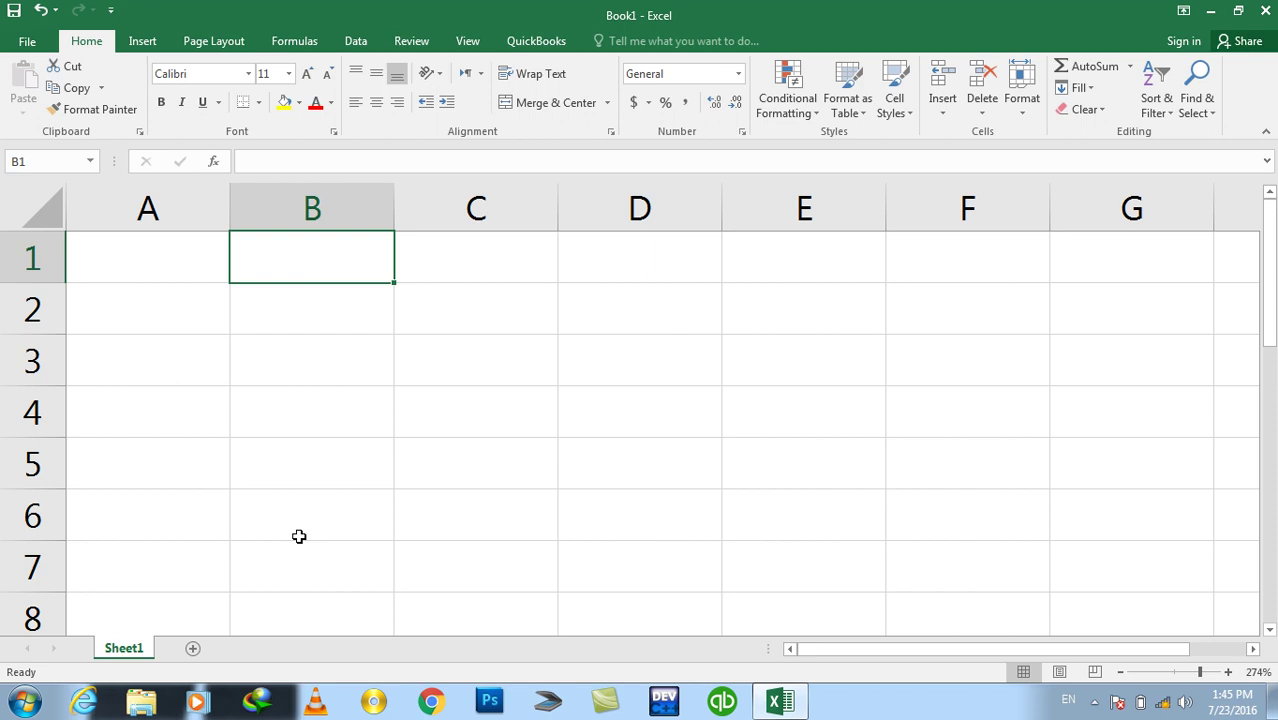
pyautogui.click(1121, 673)
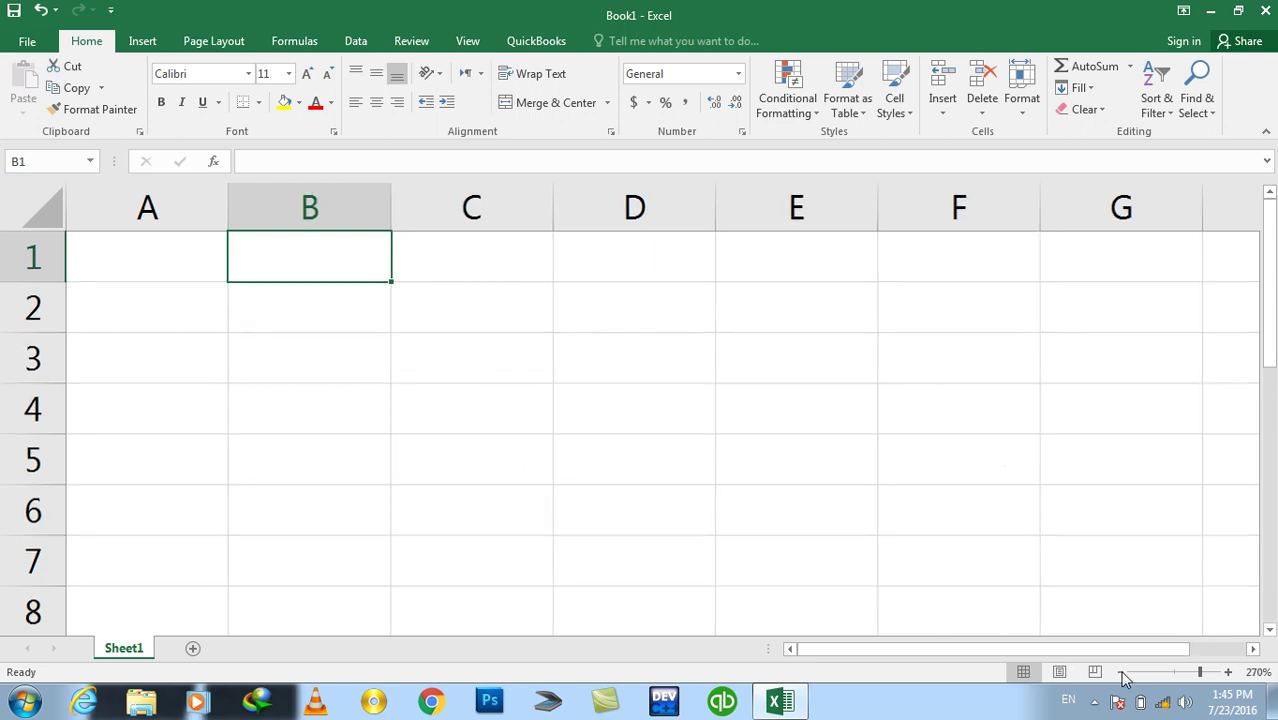
pyautogui.click(1122, 674)
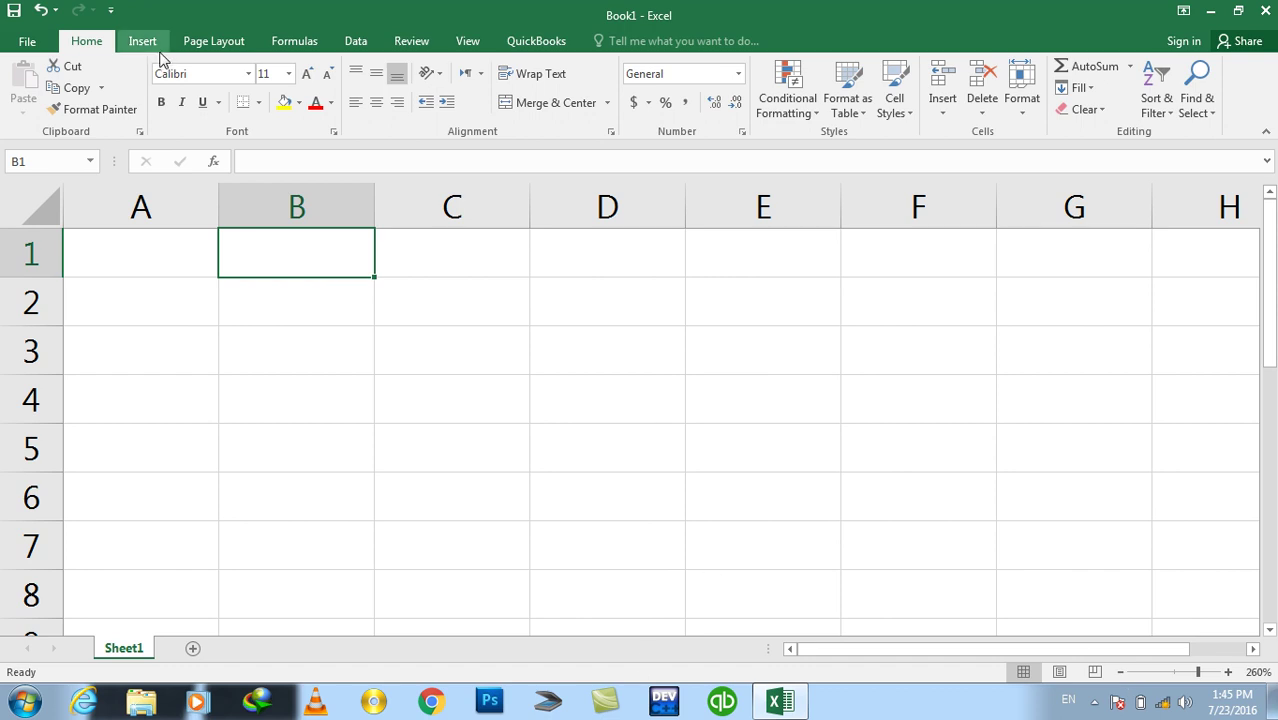
# Rename the sheet tab to 'Plus Operation Examples'
pyautogui.doubleClick(124, 649)
pyautogui.write('Plus Operation Examples')
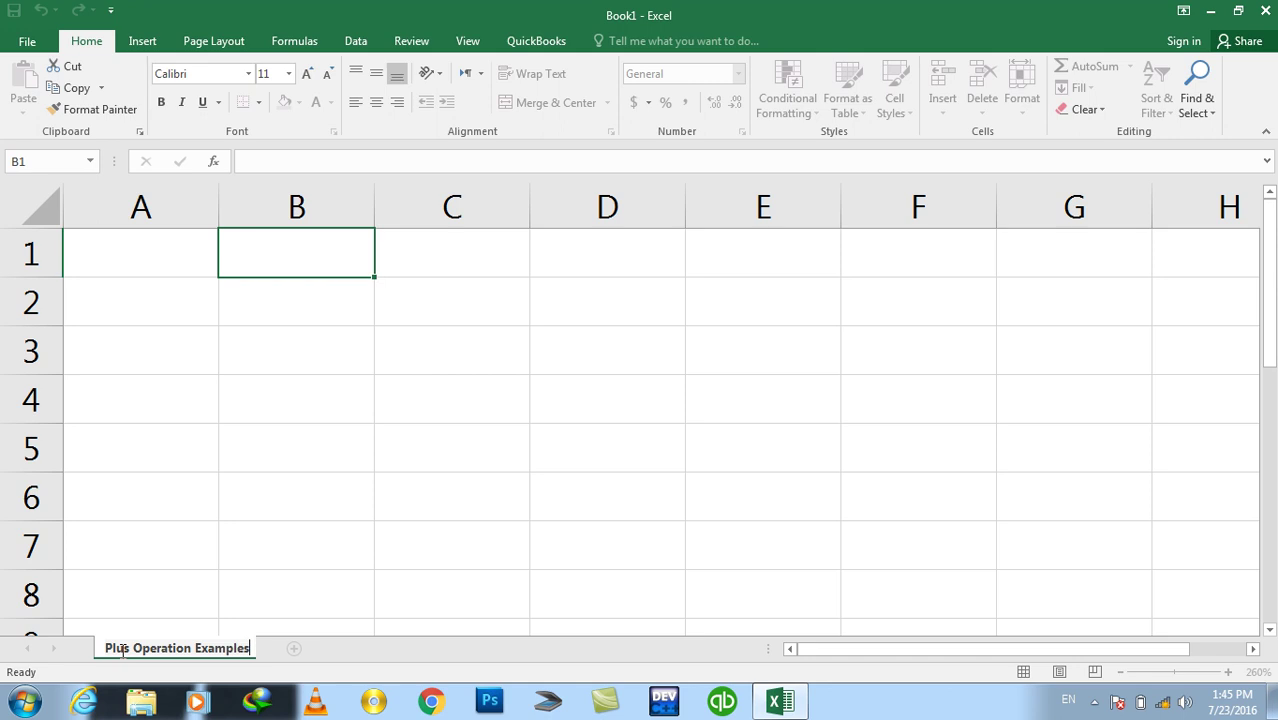
pyautogui.press('Return')
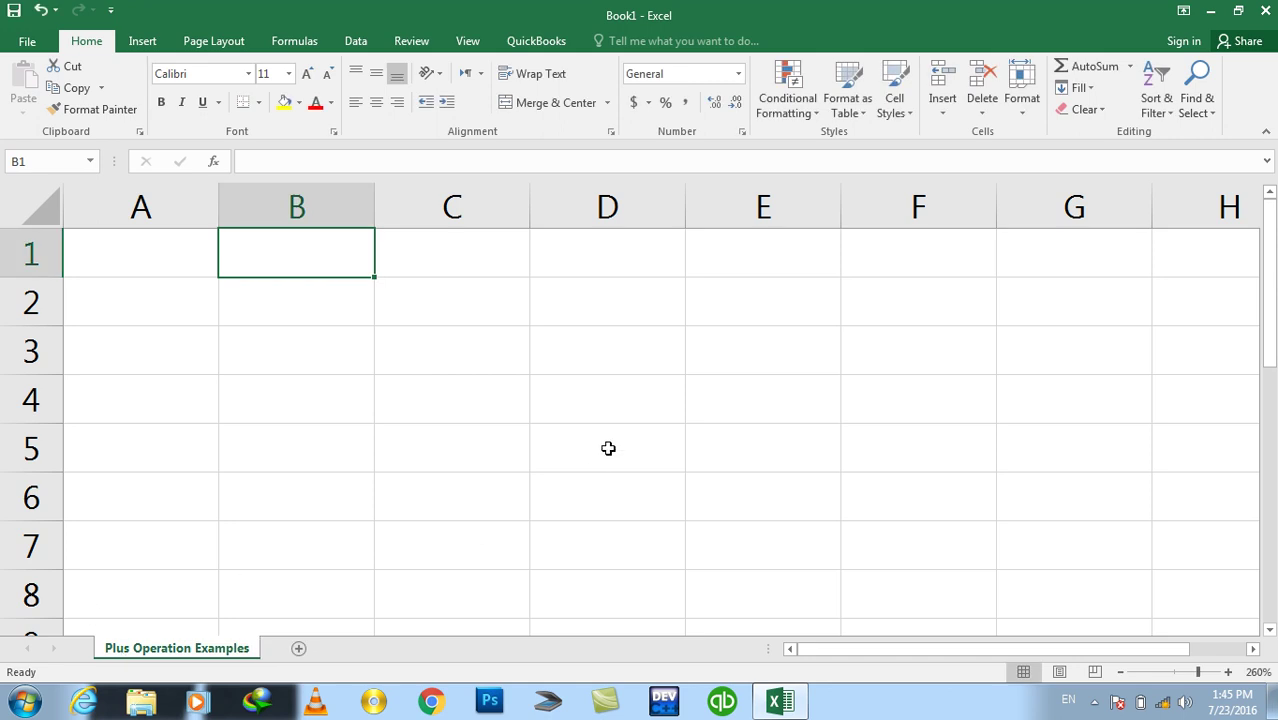
pyautogui.click(433, 249)
pyautogui.write('+')
pyautogui.press('Right')
pyautogui.press('Right')
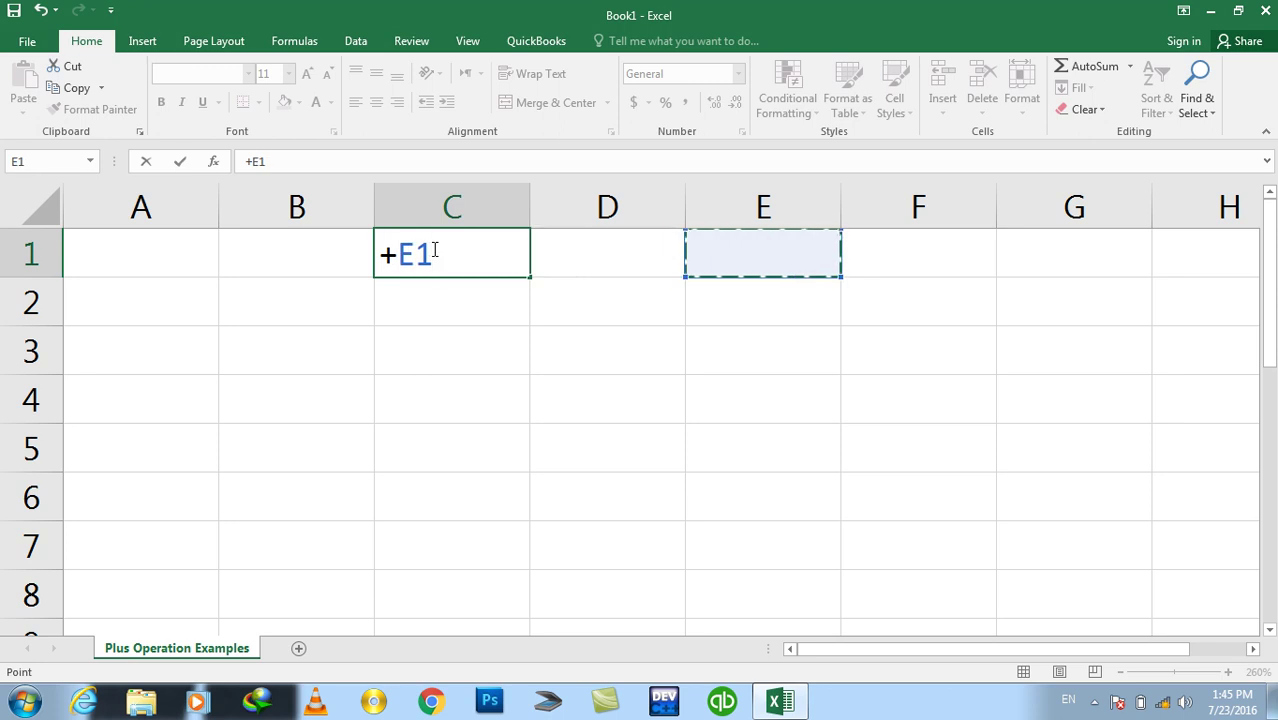
pyautogui.press('Escape')
pyautogui.write('+')
pyautogui.press('Return')
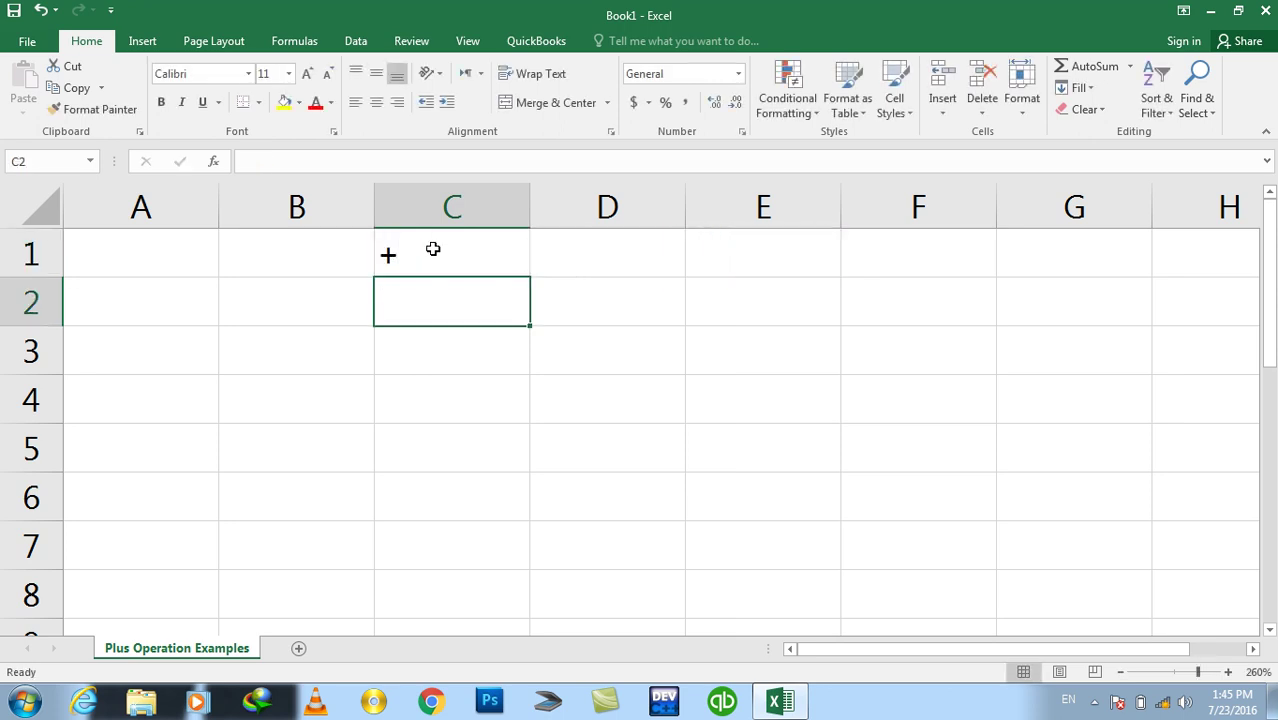
pyautogui.write('&')
pyautogui.press('BackSpace')
pyautogui.write('*')
pyautogui.press('Return')
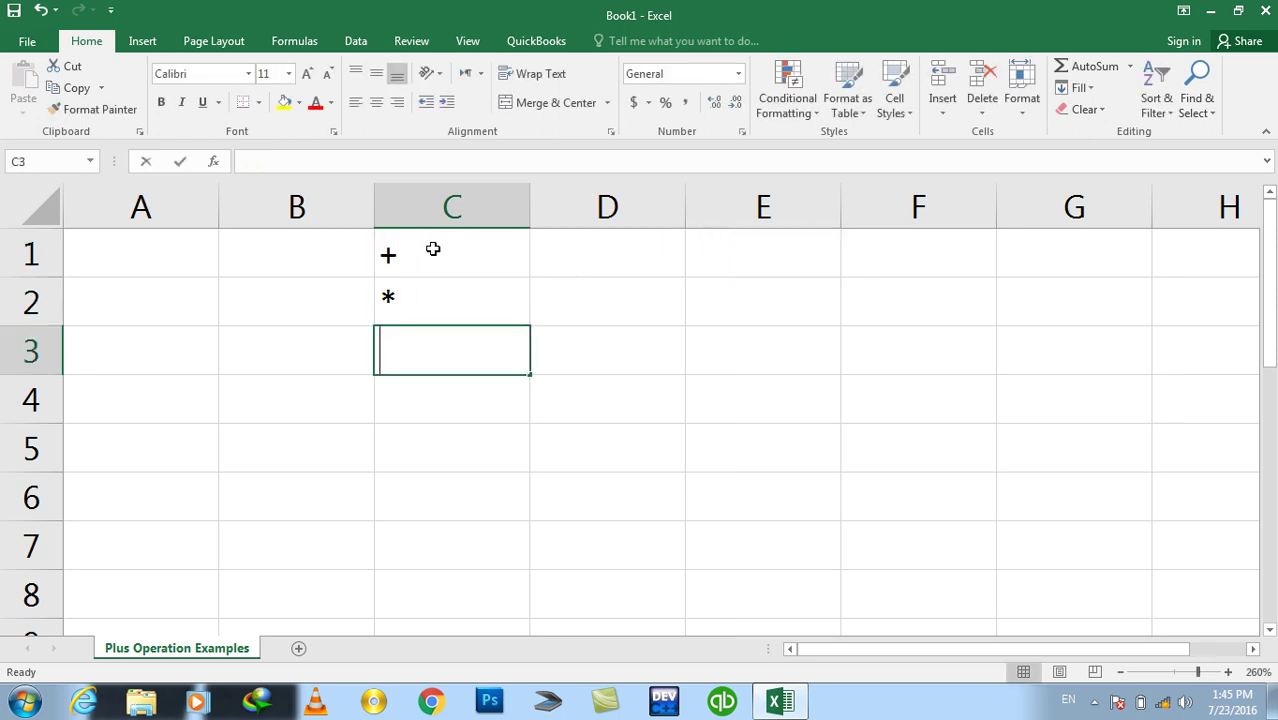
pyautogui.write('-')
pyautogui.press('Return')
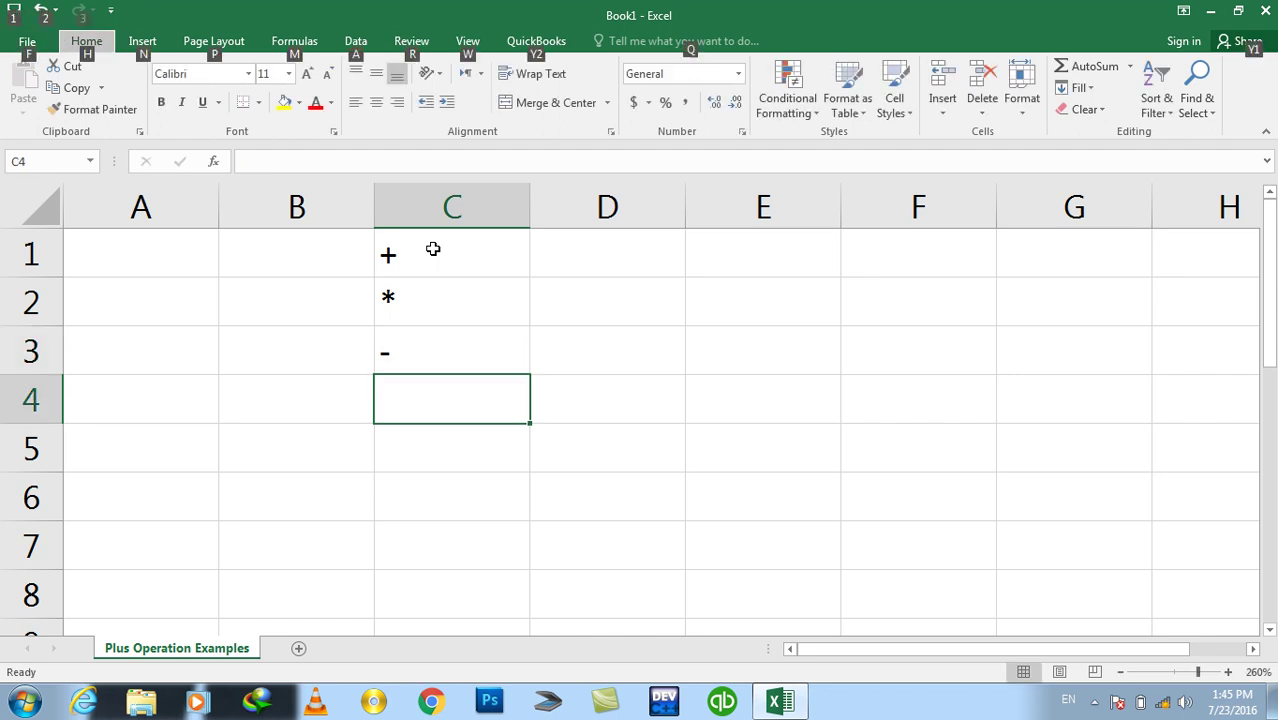
pyautogui.press('alt')
pyautogui.press('Escape')
pyautogui.write('?')
pyautogui.press('Escape')
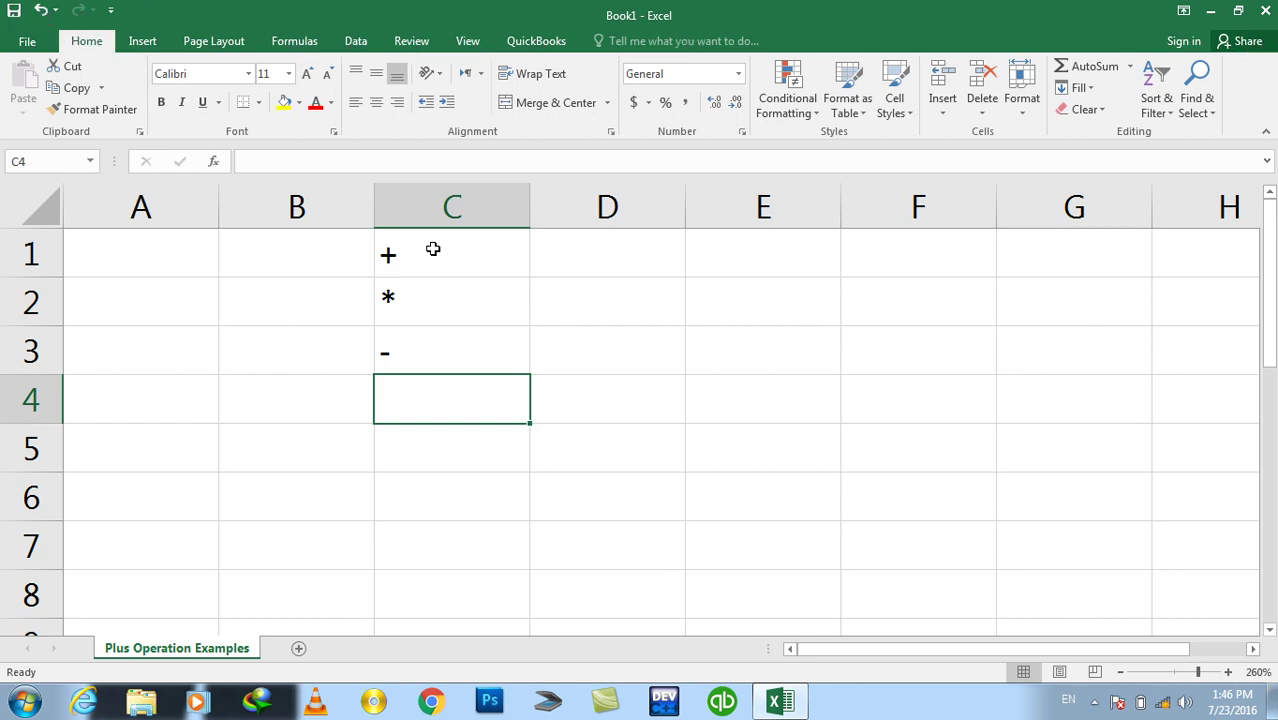
pyautogui.write("'/")
pyautogui.press('Return')
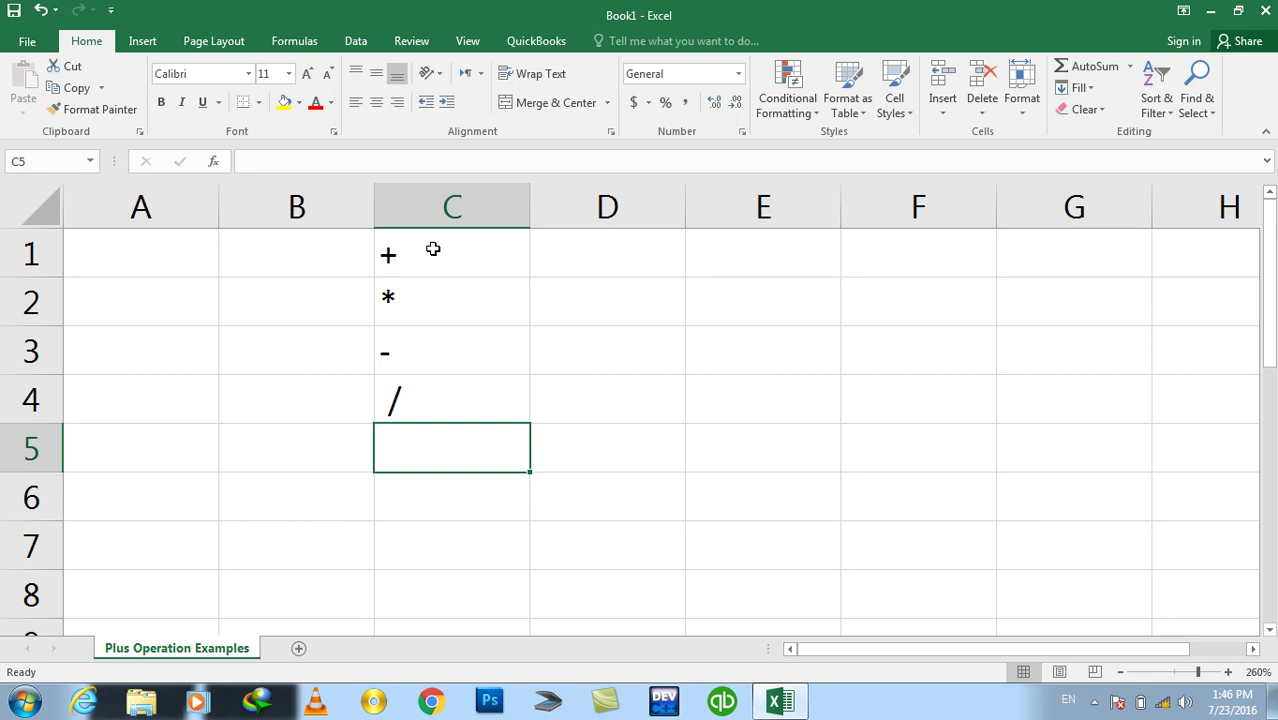
pyautogui.moveTo(432, 265); pyautogui.dragTo(421, 399)
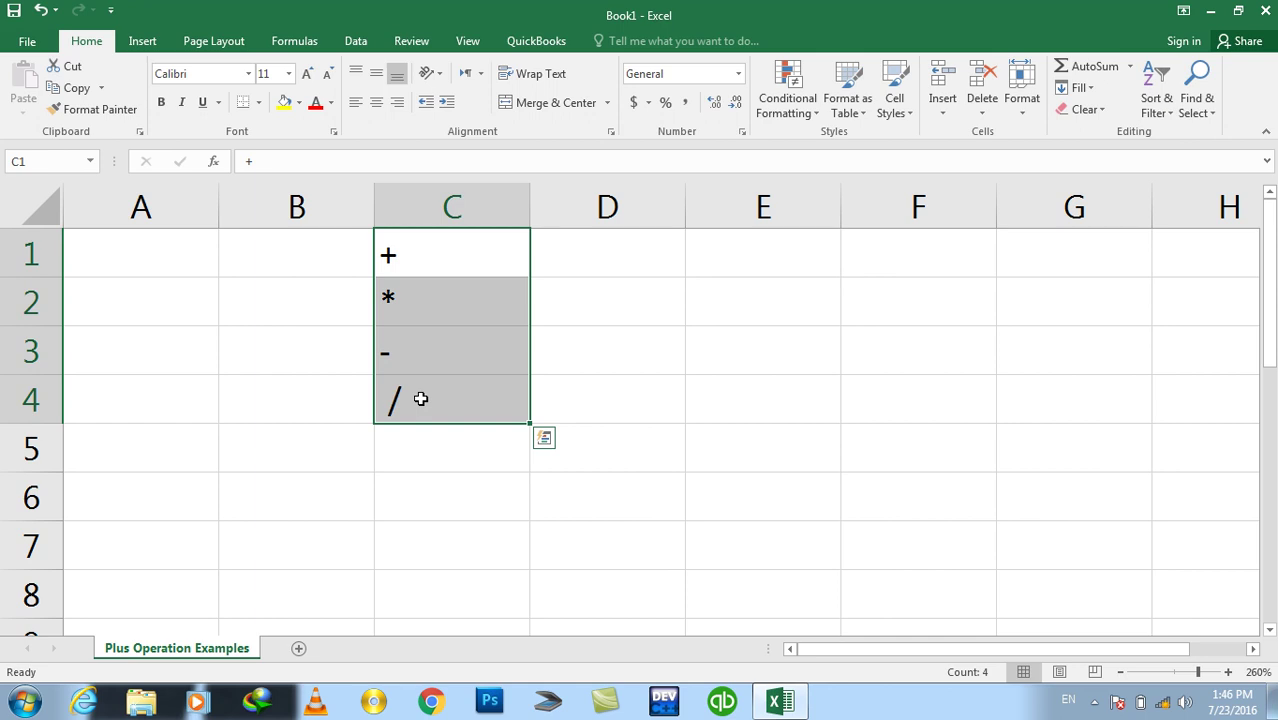
pyautogui.press('Delete')
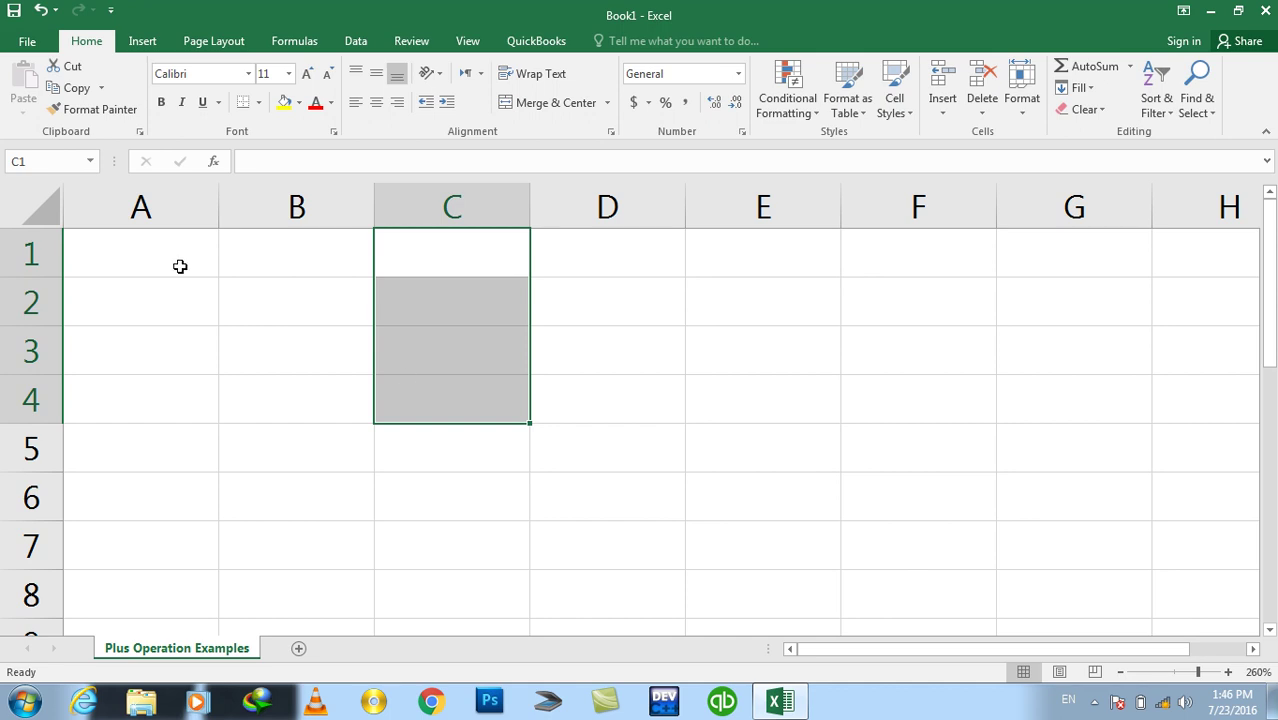
pyautogui.click(148, 245)
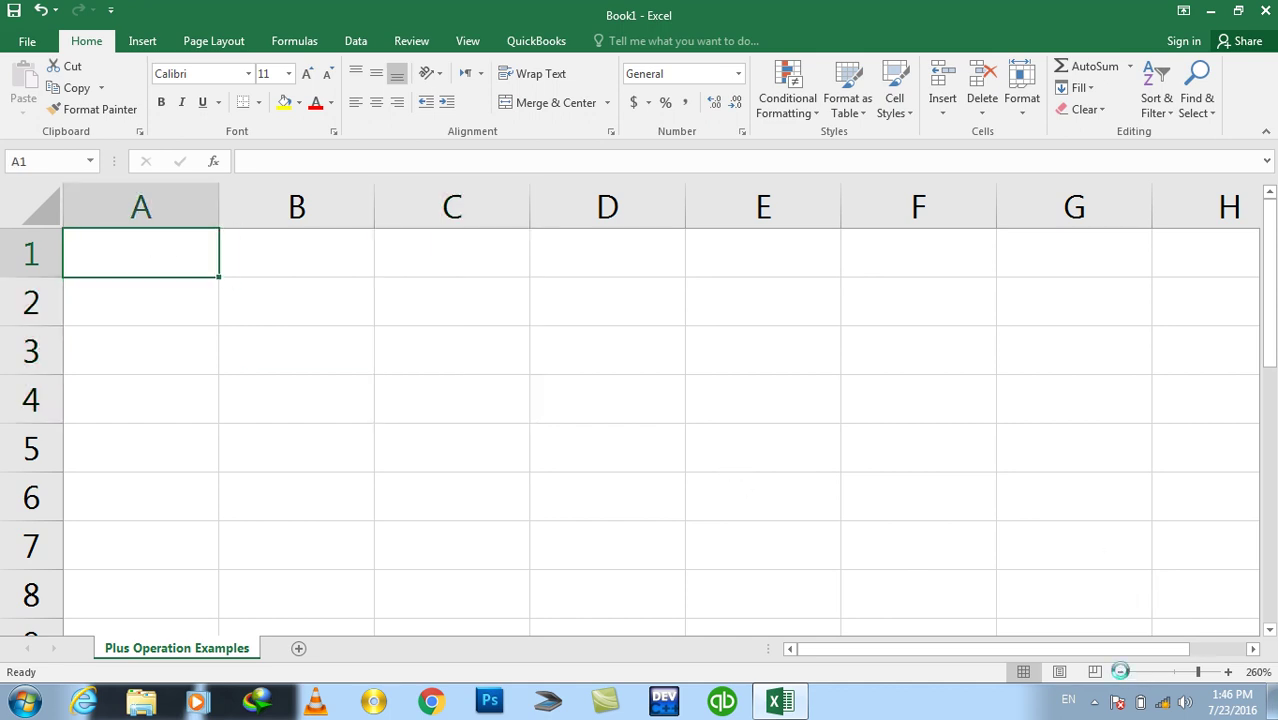
pyautogui.click(1121, 673)
pyautogui.click(1121, 673)
pyautogui.click(1121, 673)
pyautogui.click(1121, 673)
pyautogui.click(1121, 673)
pyautogui.click(1121, 673)
pyautogui.click(1121, 673)
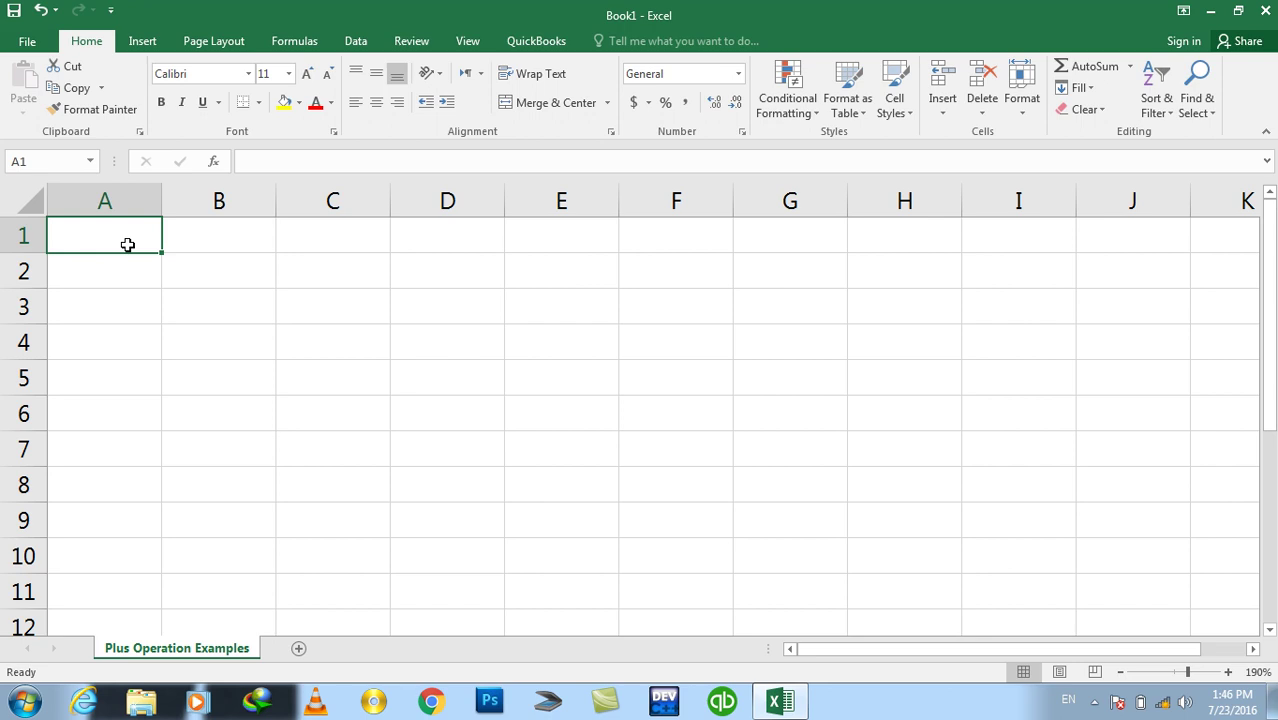
# Type EmpName, Post, Salary, Overtime and Net Salary into cells A1 through E1
pyautogui.write('EmpName')
pyautogui.press('Tab')
pyautogui.write('Post')
pyautogui.press('Tab')
pyautogui.write('Salary')
pyautogui.press('Tab')
pyautogui.write('Overtime')
pyautogui.press('Tab')
pyautogui.write('Net Salary')
pyautogui.press('Down')
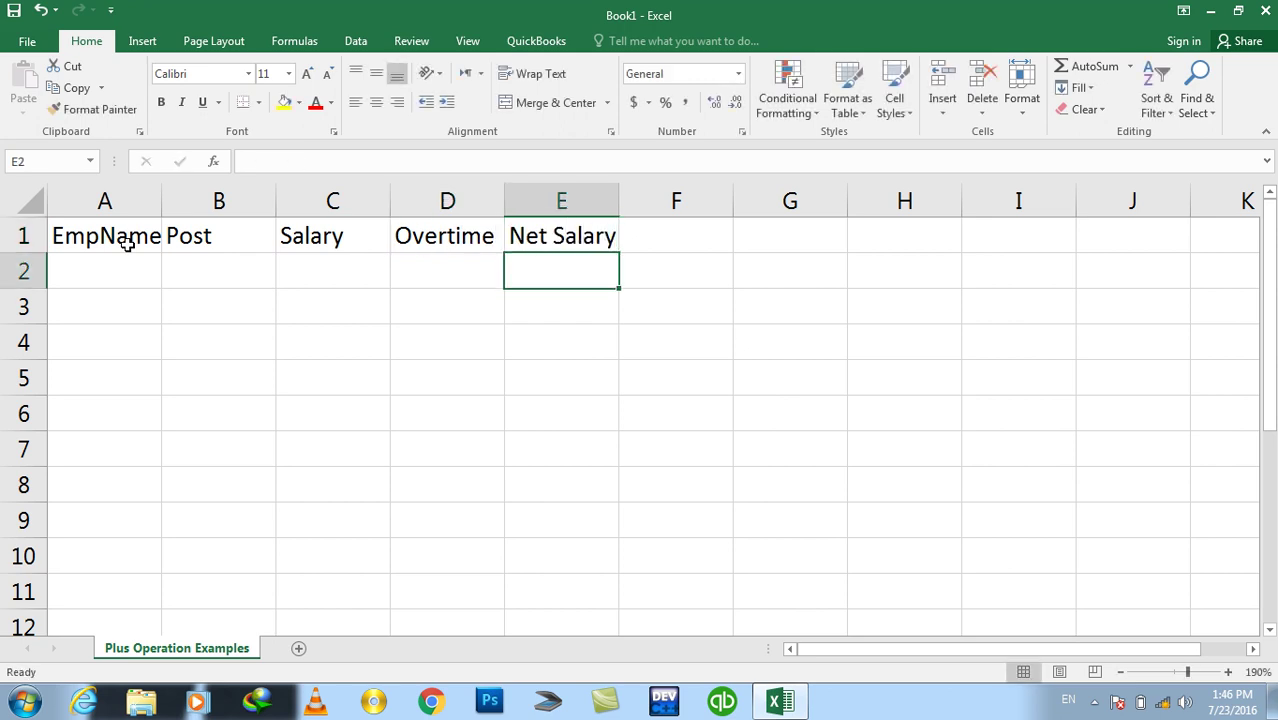
# Centre the A1:E1 headers, border them, and put All Borders on A2:E7
pyautogui.moveTo(127, 244); pyautogui.dragTo(540, 249)
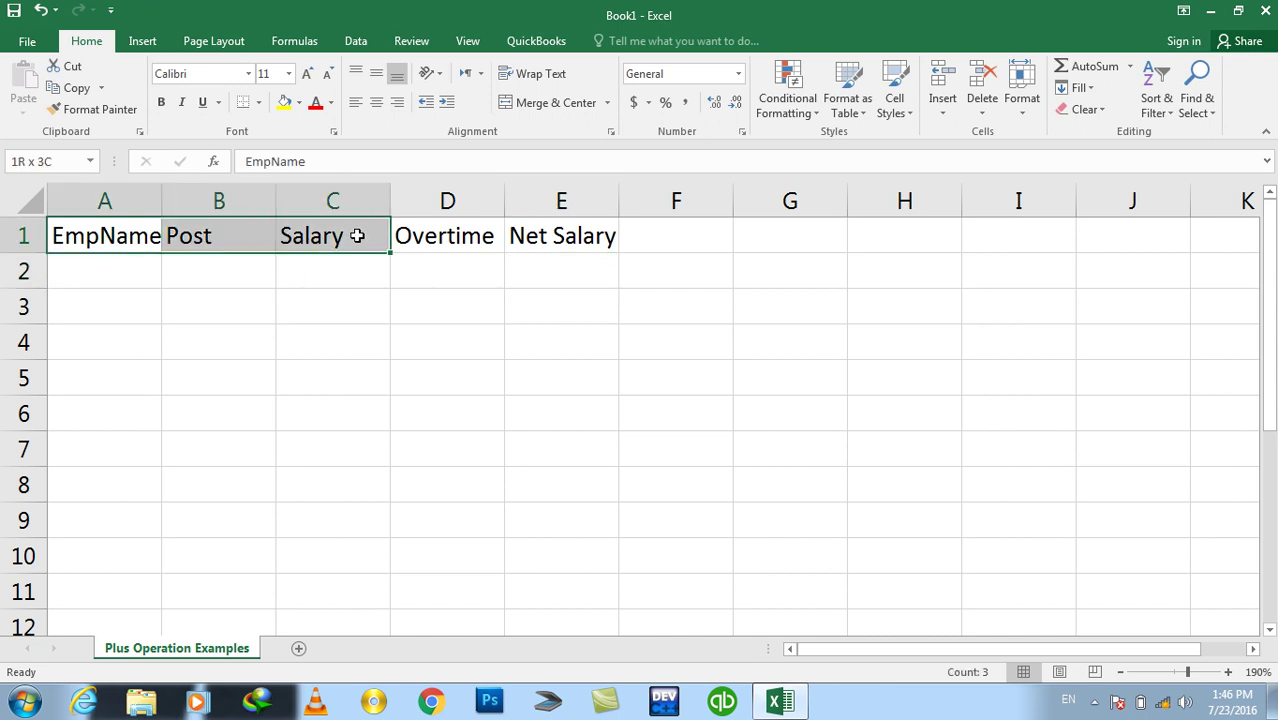
pyautogui.click(376, 102)
pyautogui.click(376, 73)
pyautogui.click(258, 102)
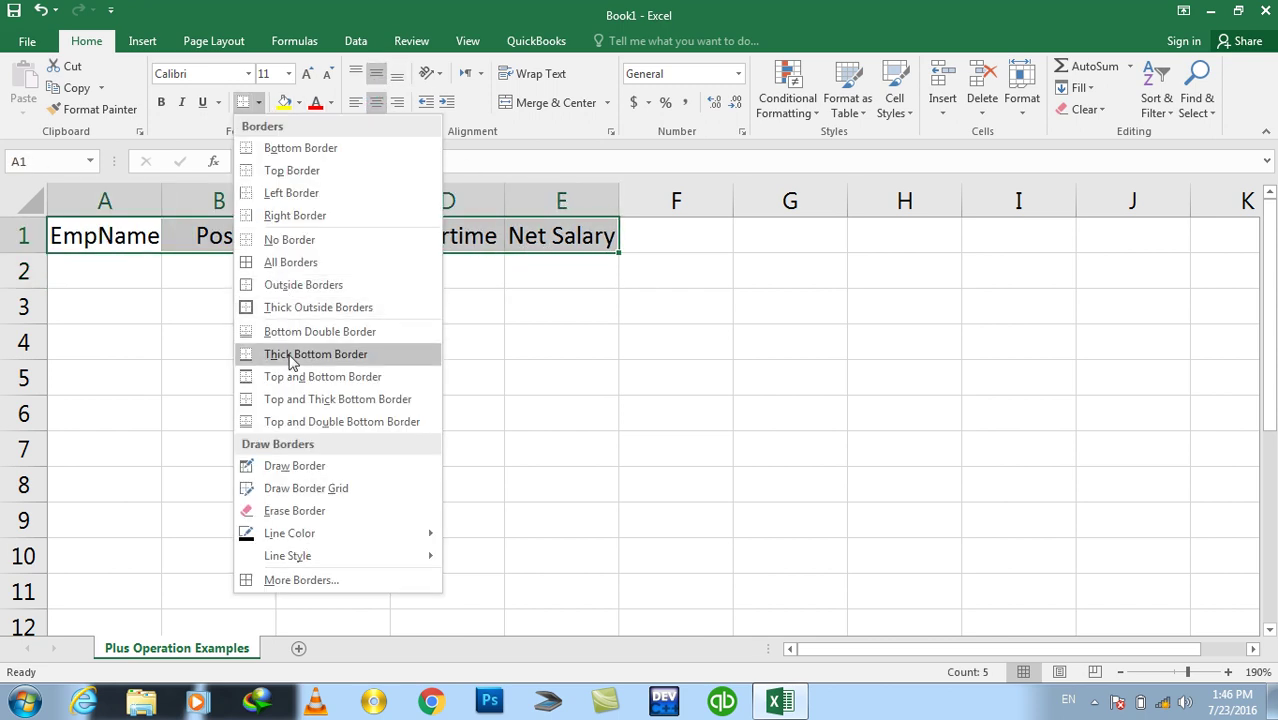
pyautogui.click(282, 377)
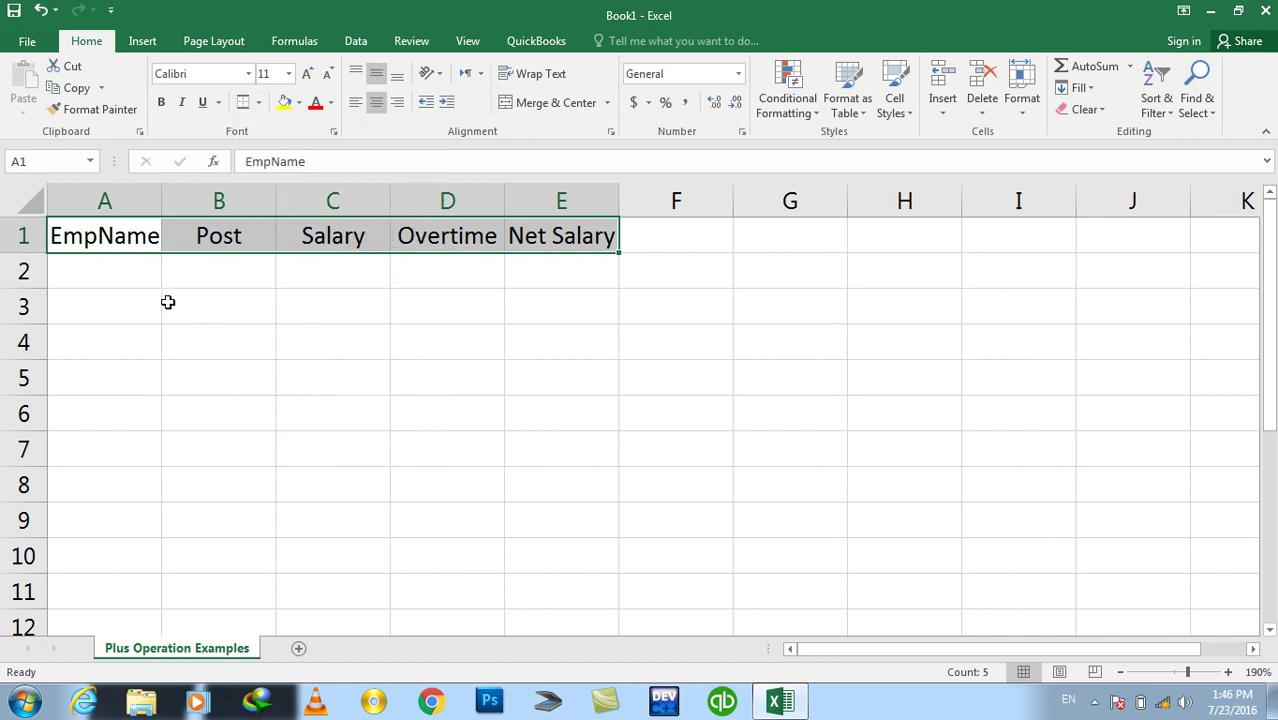
pyautogui.moveTo(117, 265)
pyautogui.mouseDown()
pyautogui.moveTo(381, 347)
pyautogui.moveTo(551, 442)
pyautogui.mouseUp()
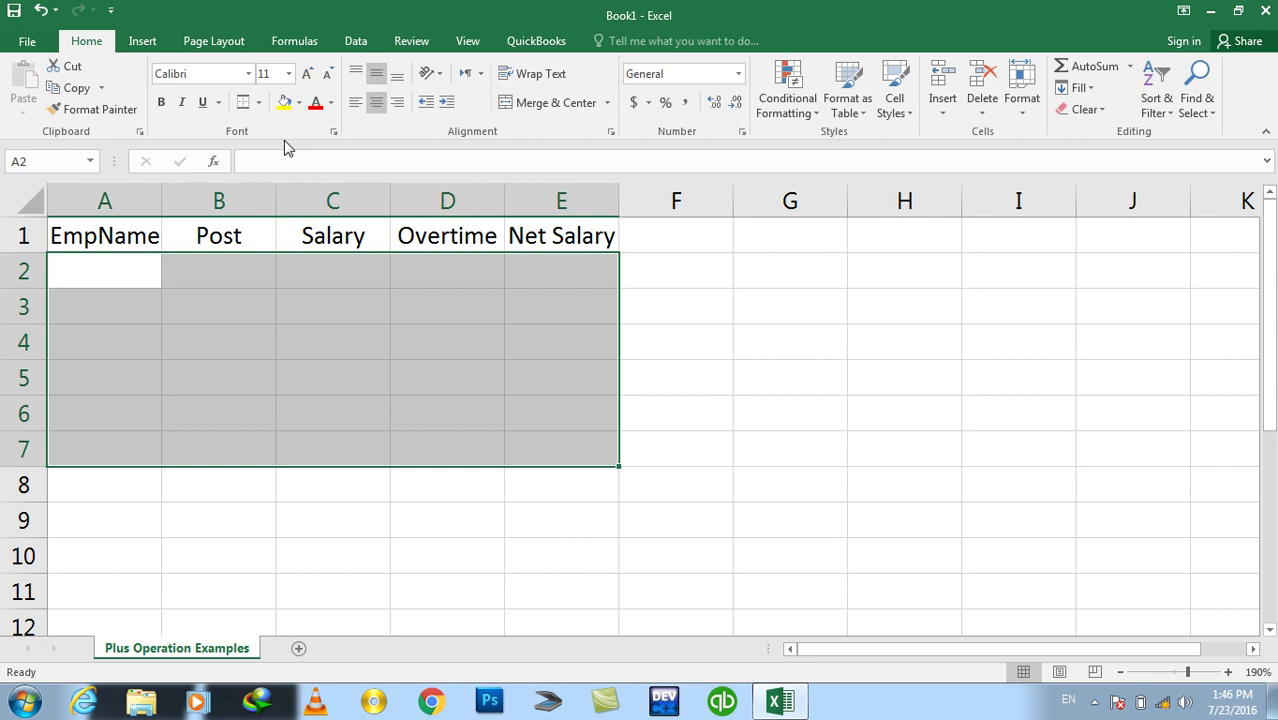
pyautogui.click(258, 104)
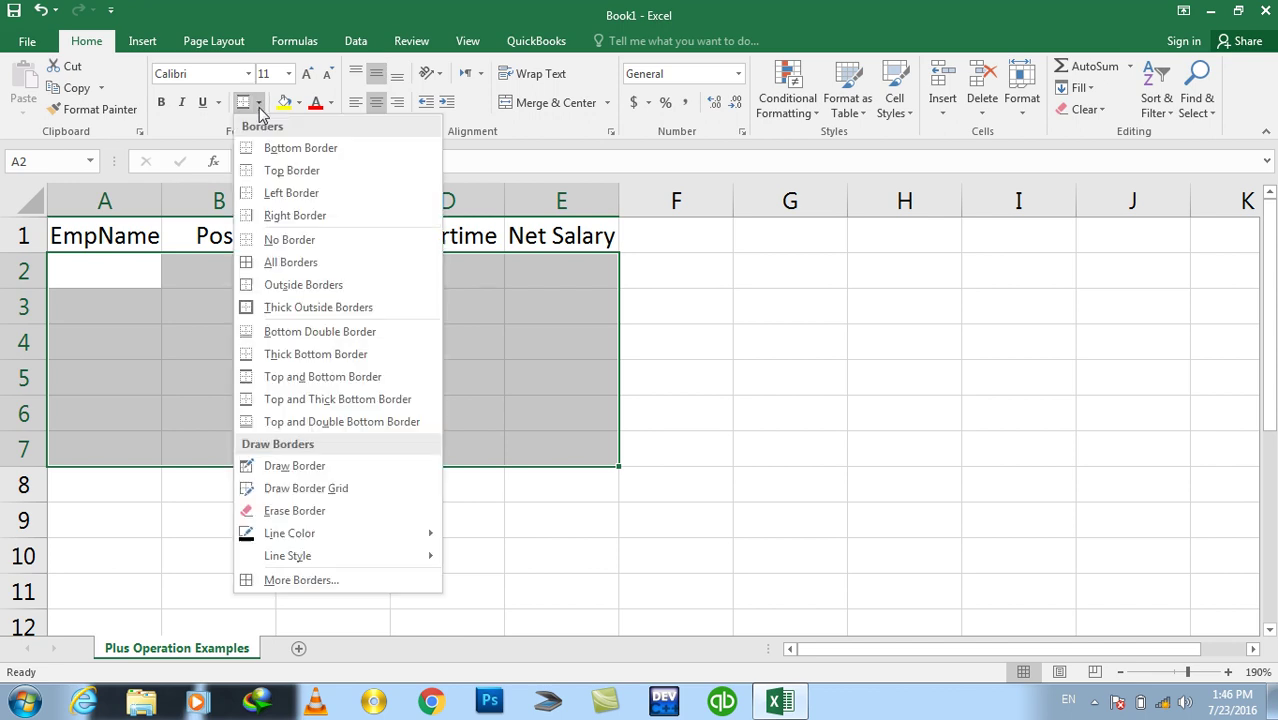
pyautogui.click(280, 264)
pyautogui.click(262, 309)
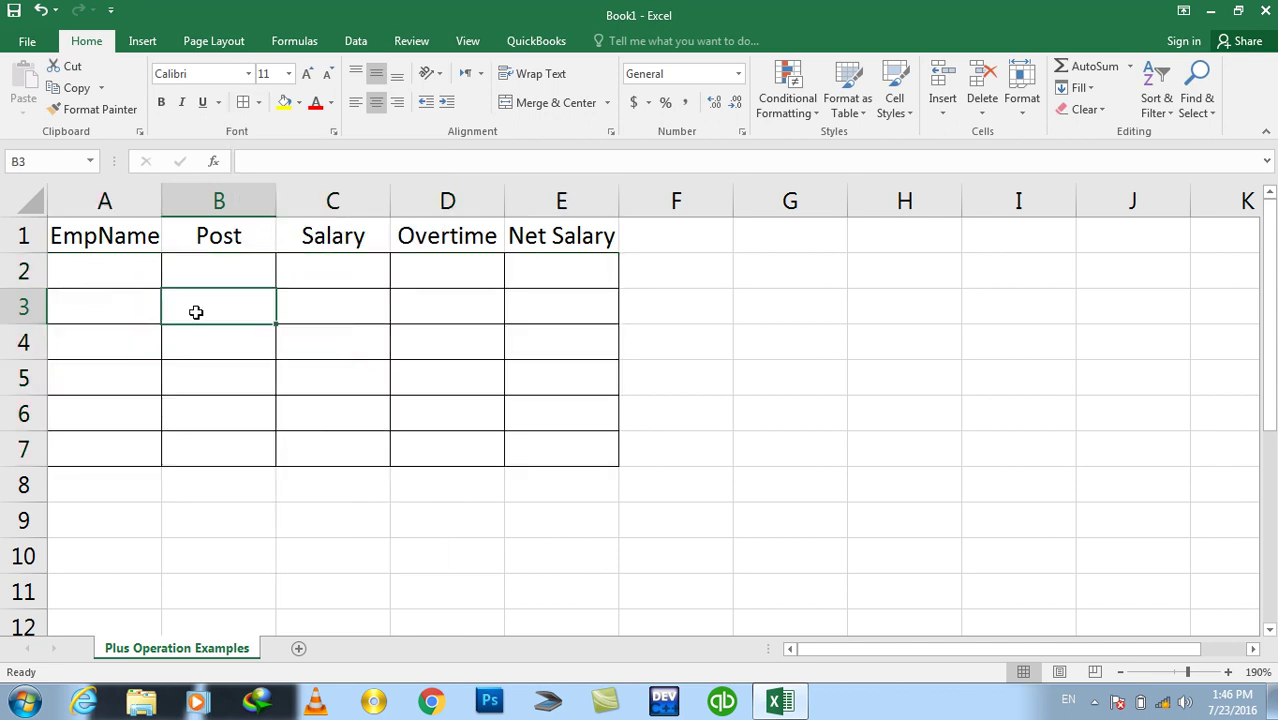
# Give the header row a top and thick bottom border and make it bold
pyautogui.moveTo(542, 237); pyautogui.dragTo(114, 246)
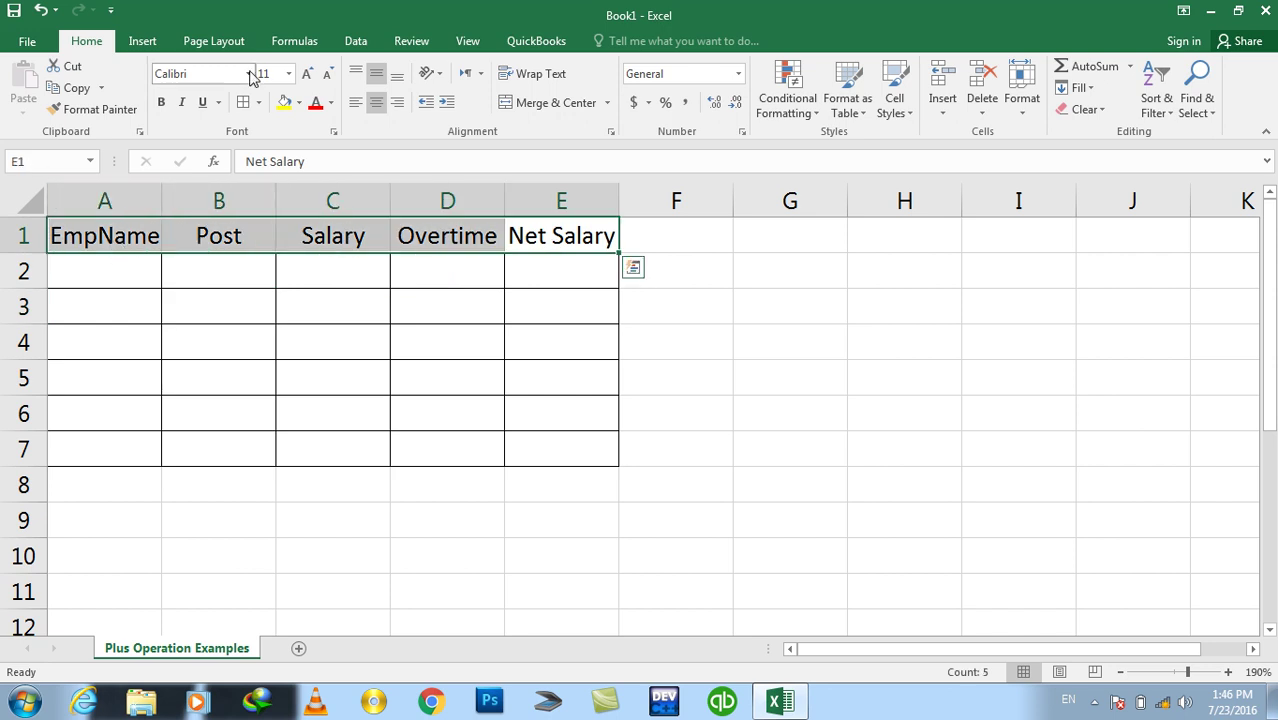
pyautogui.click(258, 104)
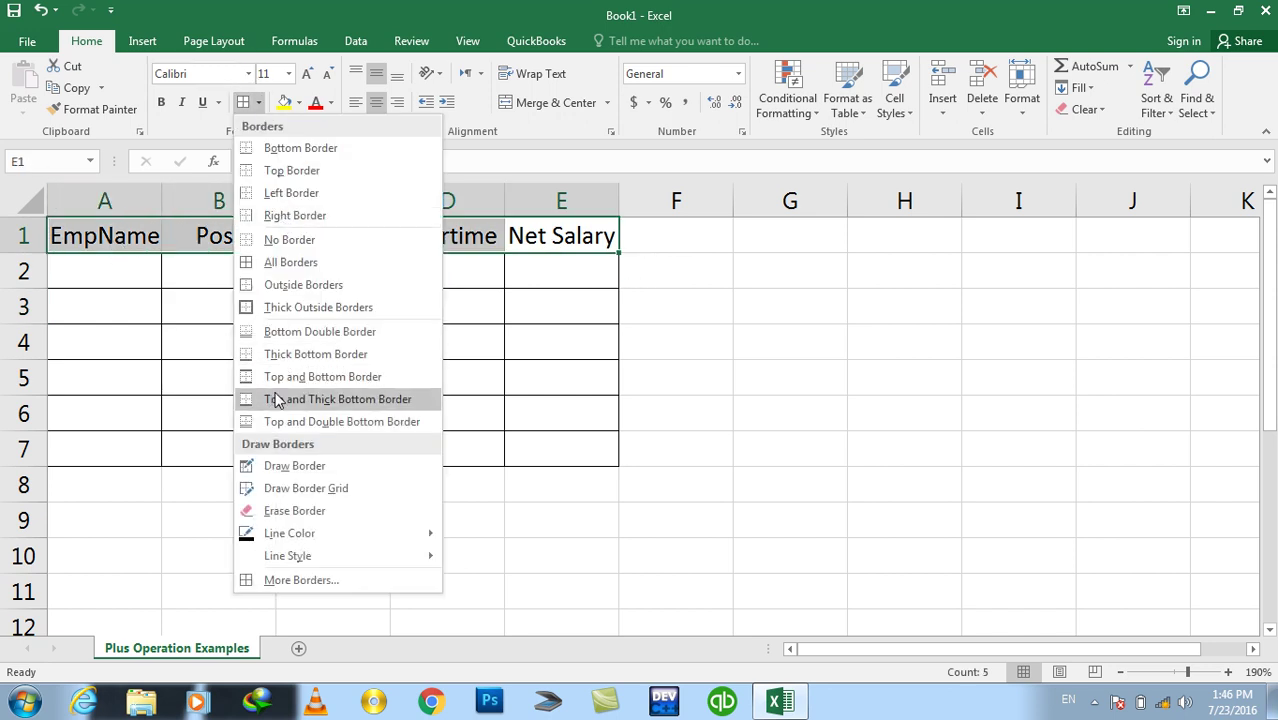
pyautogui.click(280, 398)
pyautogui.click(142, 272)
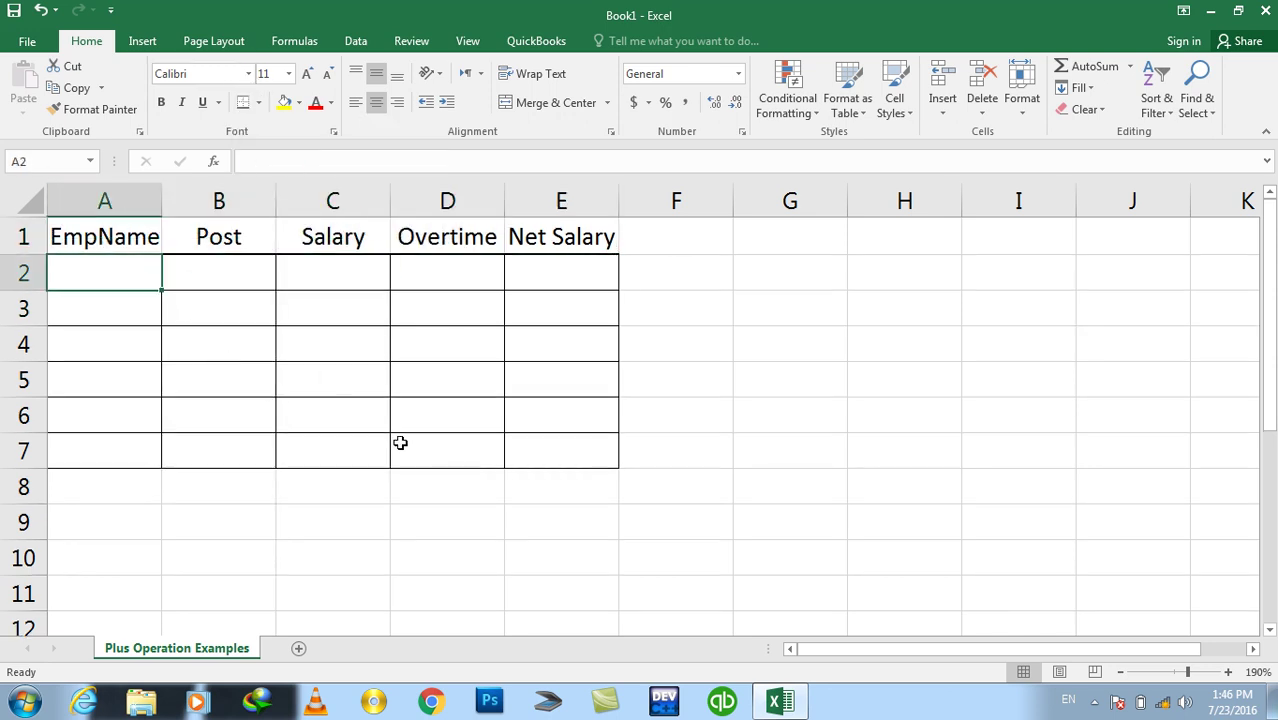
pyautogui.moveTo(559, 243); pyautogui.dragTo(90, 240)
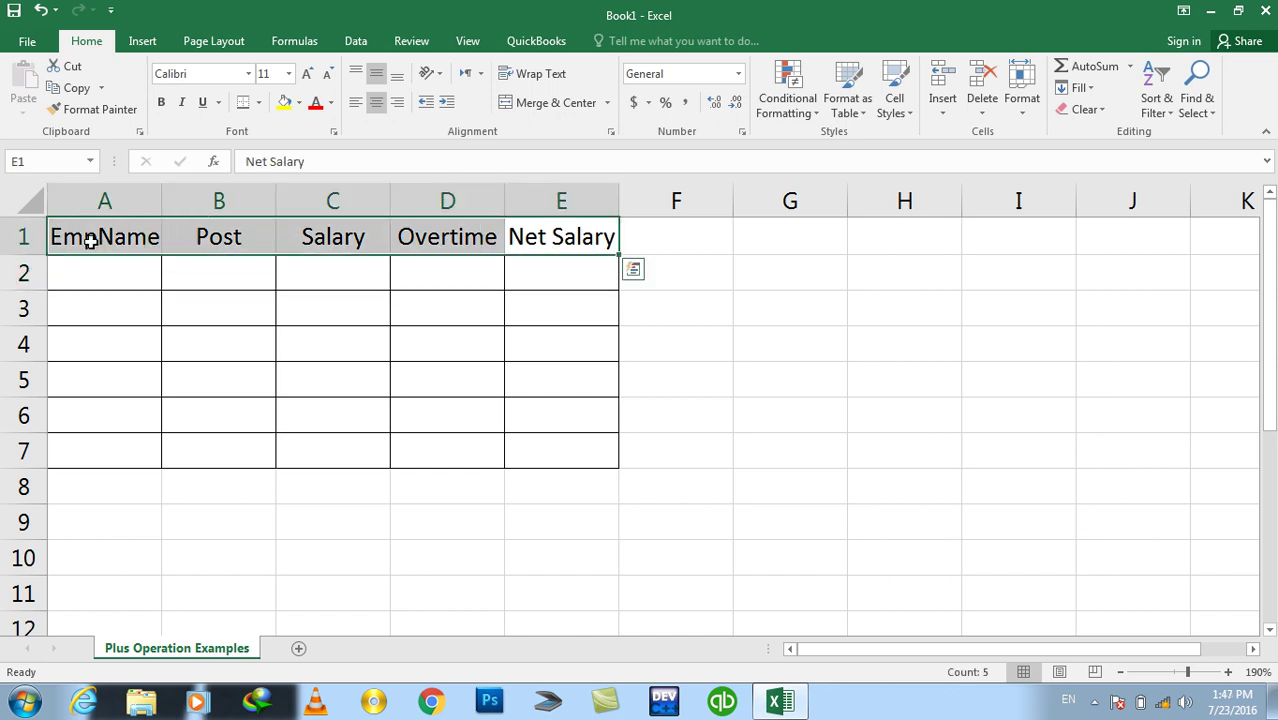
pyautogui.hotkey('ctrl', 'b')
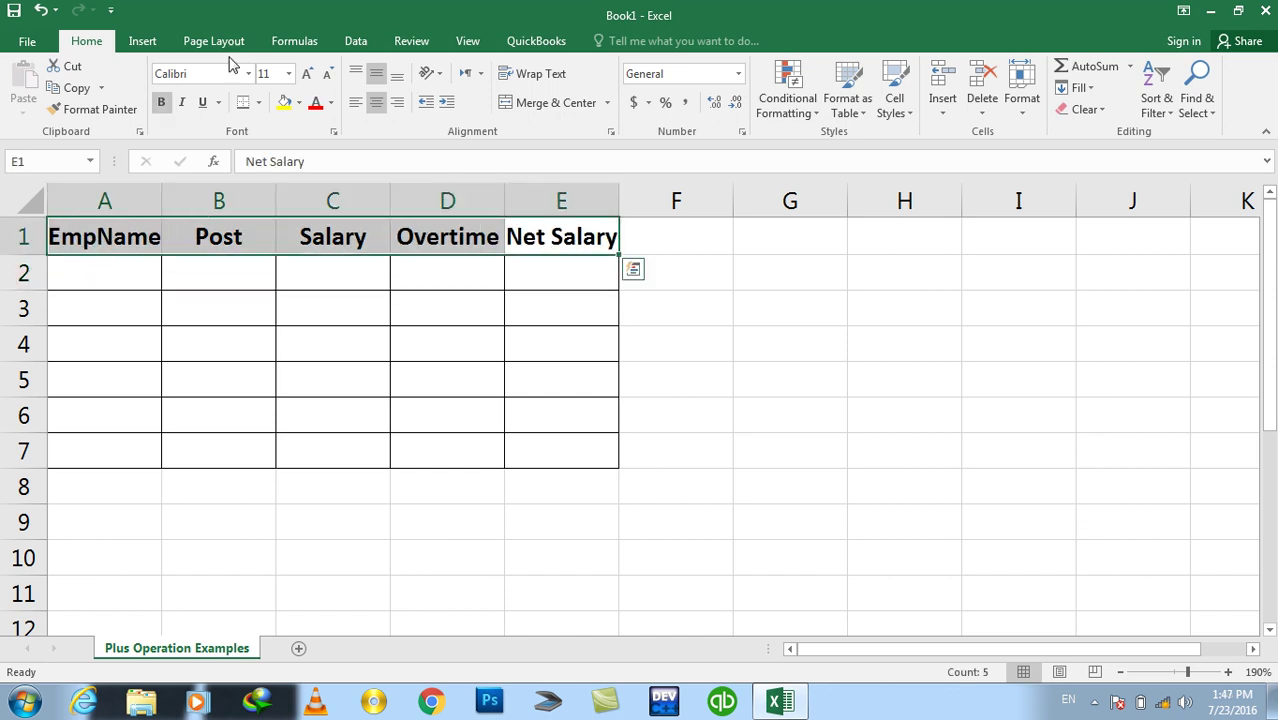
pyautogui.click(1120, 673)
# Enter the first employee's name in A2, then IT Manager, 2500 and 300 in B2:D2
pyautogui.click(128, 268)
pyautogui.write('Isla')
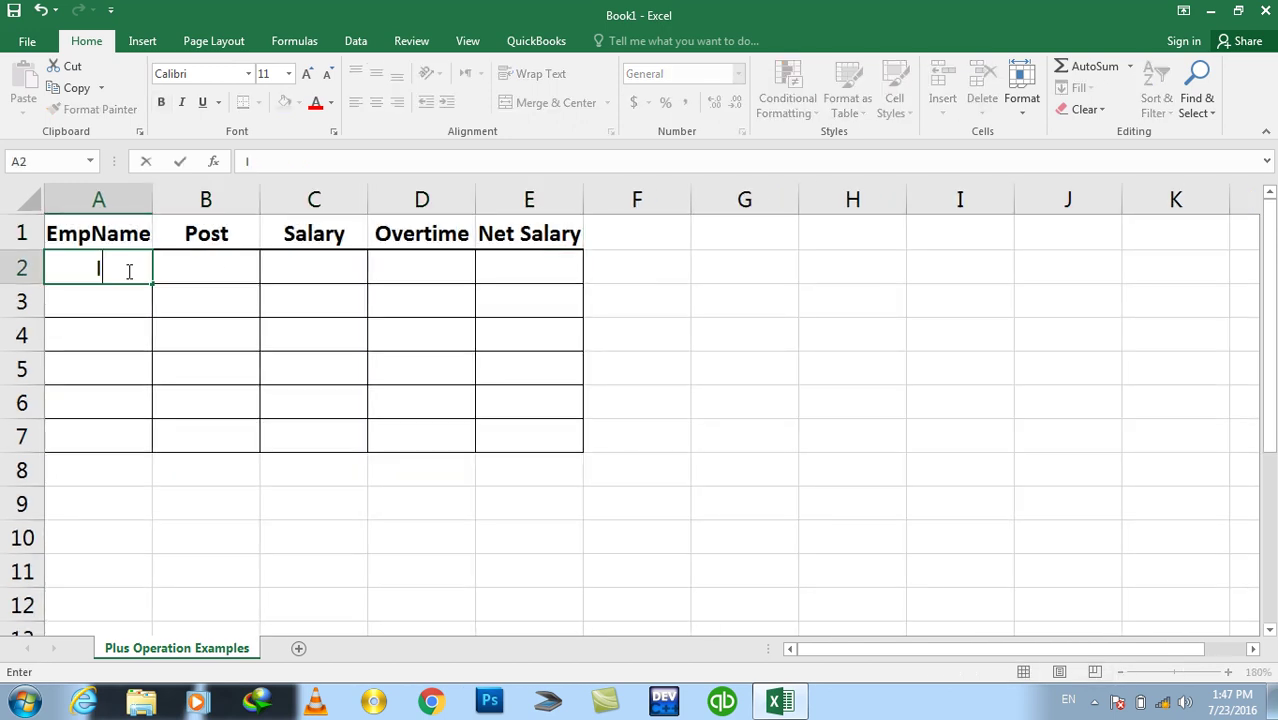
pyautogui.write('m')
pyautogui.press('Return')
pyautogui.press('Tab')
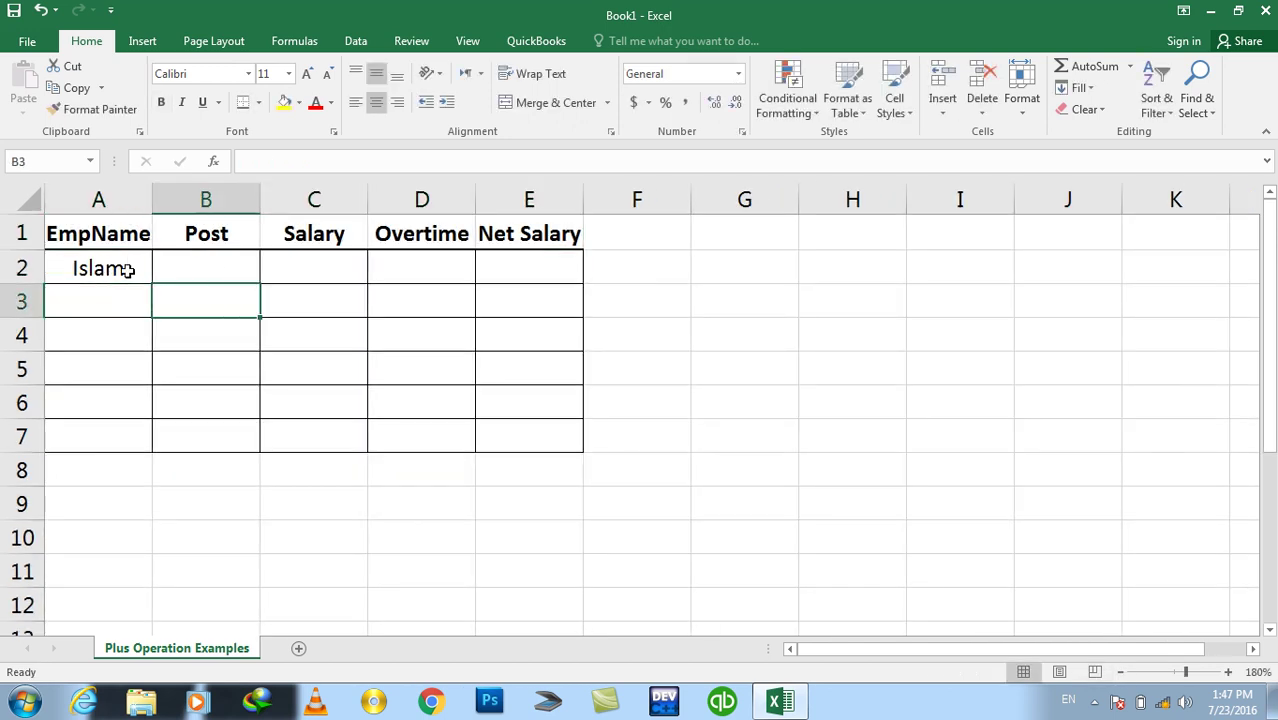
pyautogui.press('Up')
pyautogui.write('IT Manager')
pyautogui.press('Tab')
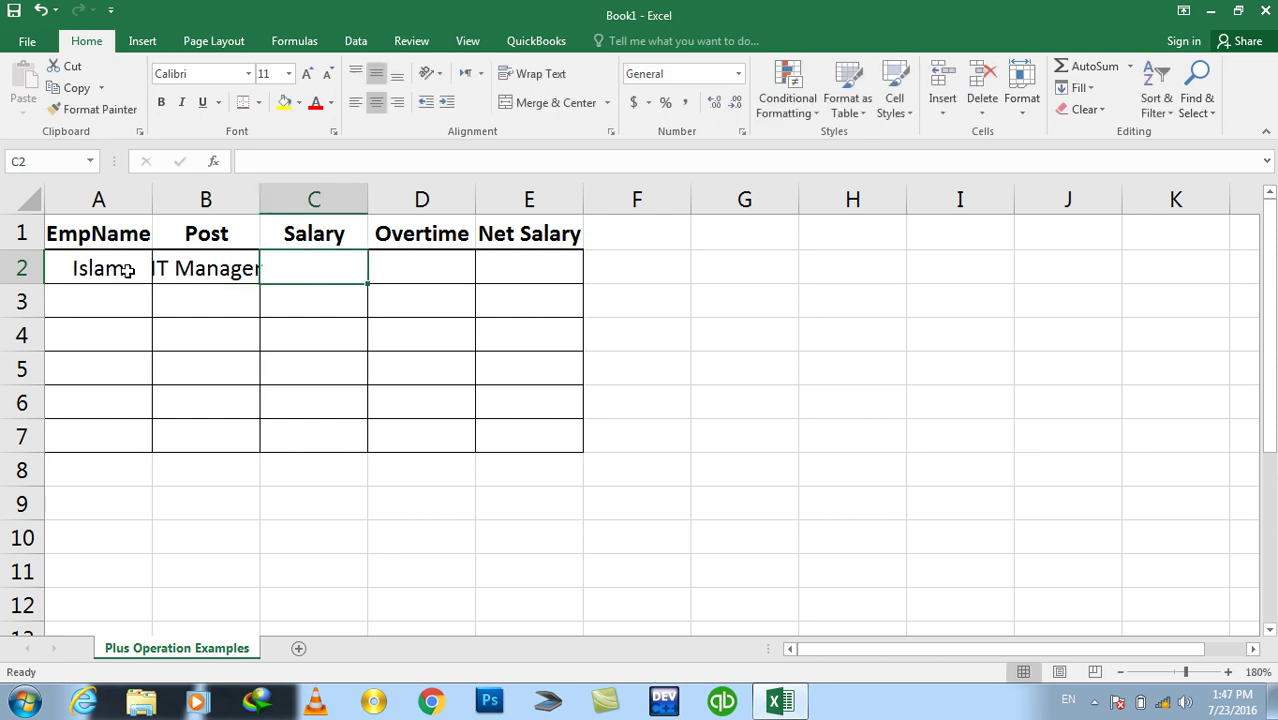
pyautogui.write('2500')
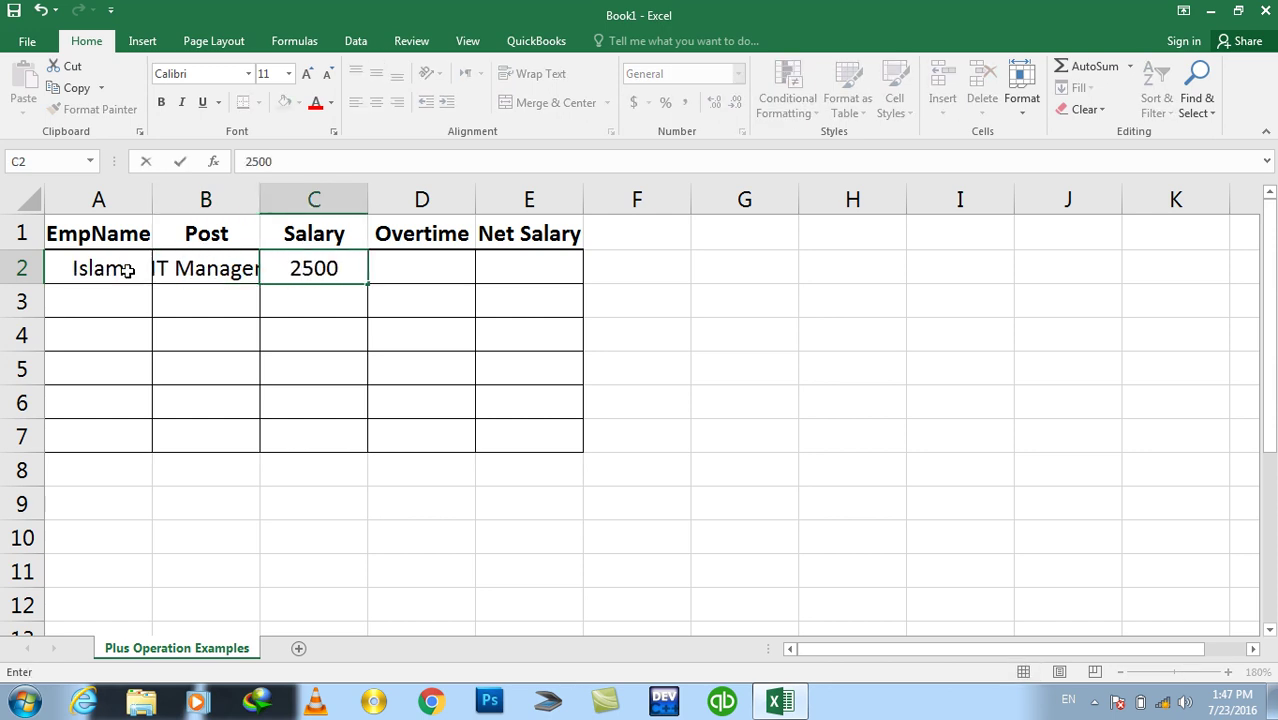
pyautogui.press('Tab')
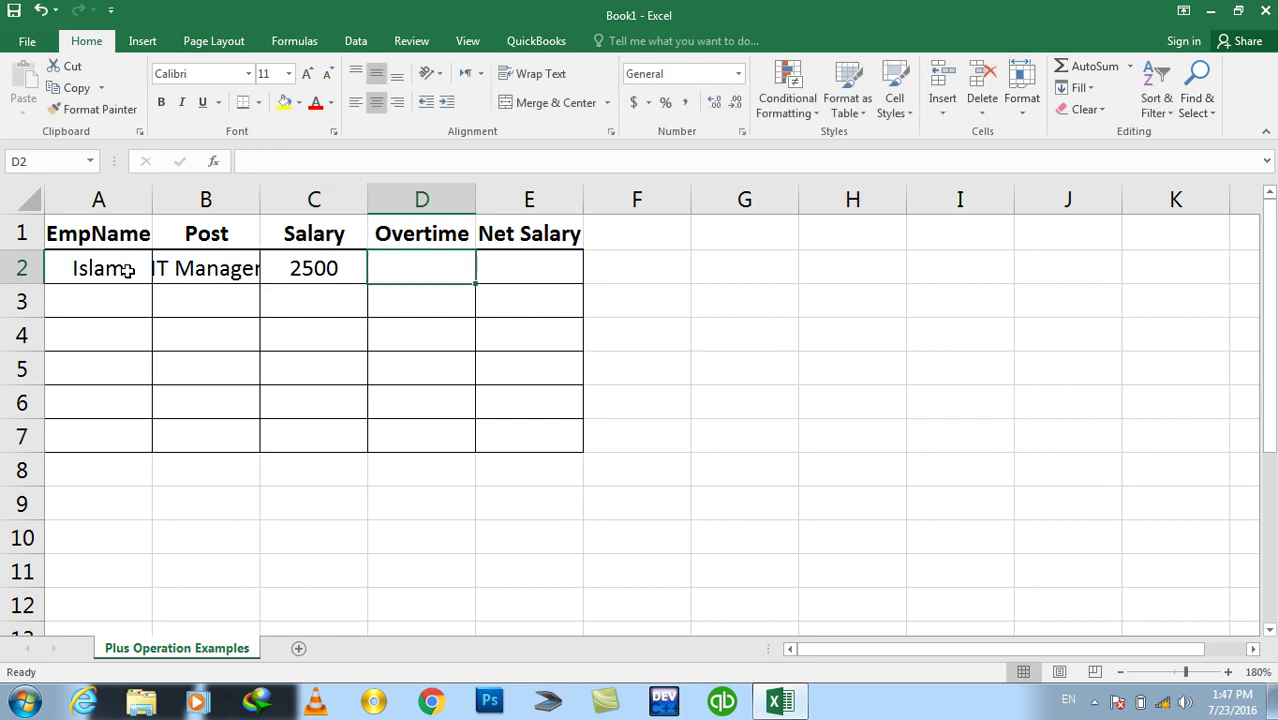
pyautogui.write('300')
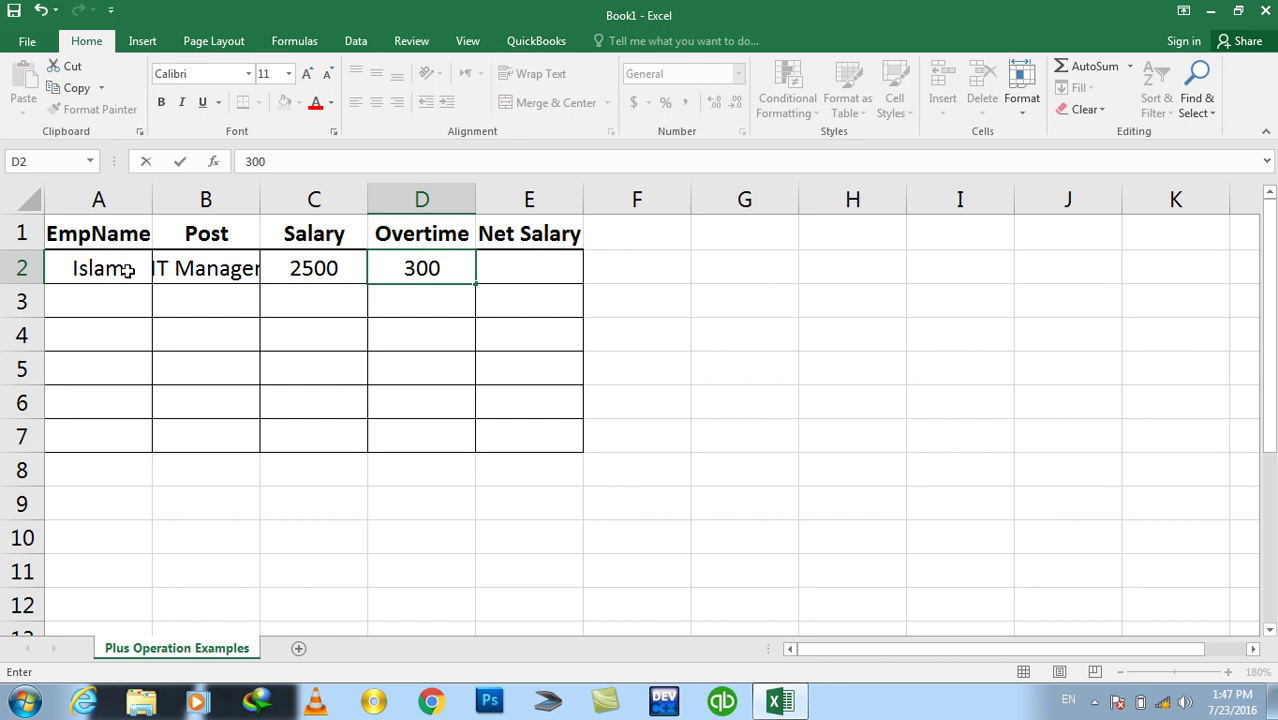
pyautogui.press('Tab')
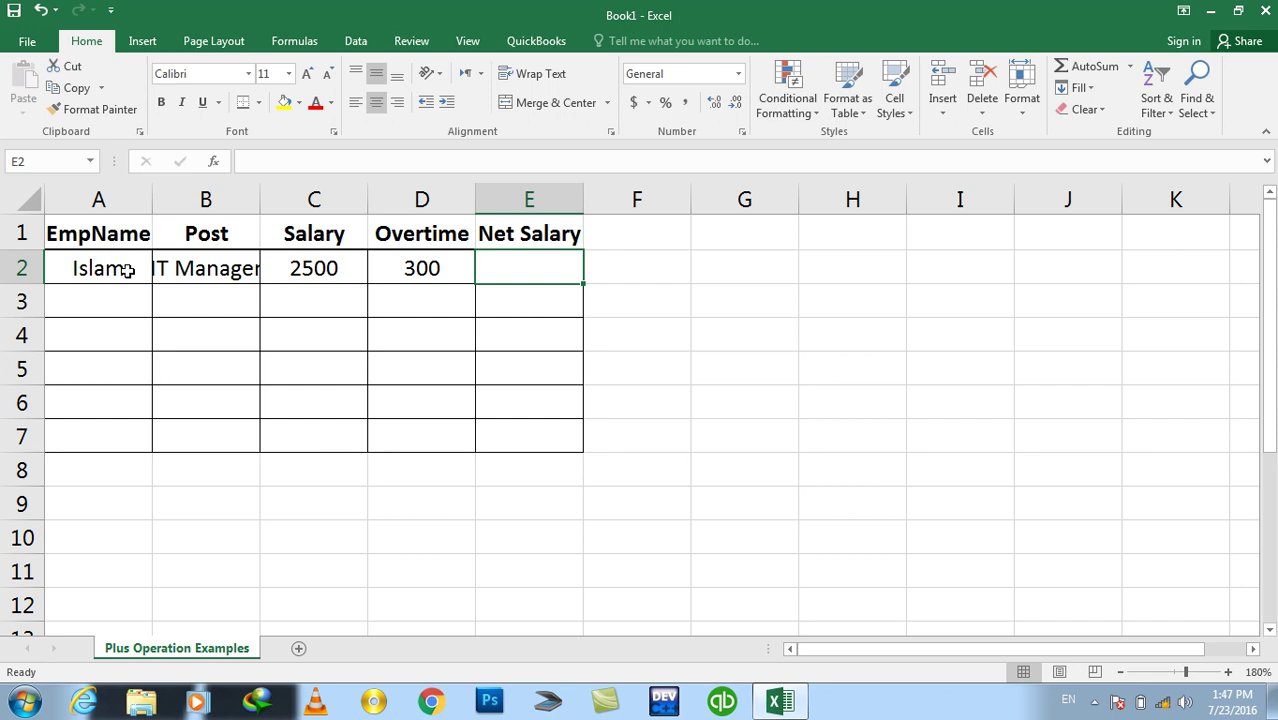
# Enter the formula =C2+D2 in E2 so Net Salary shows 2800
pyautogui.write('=')
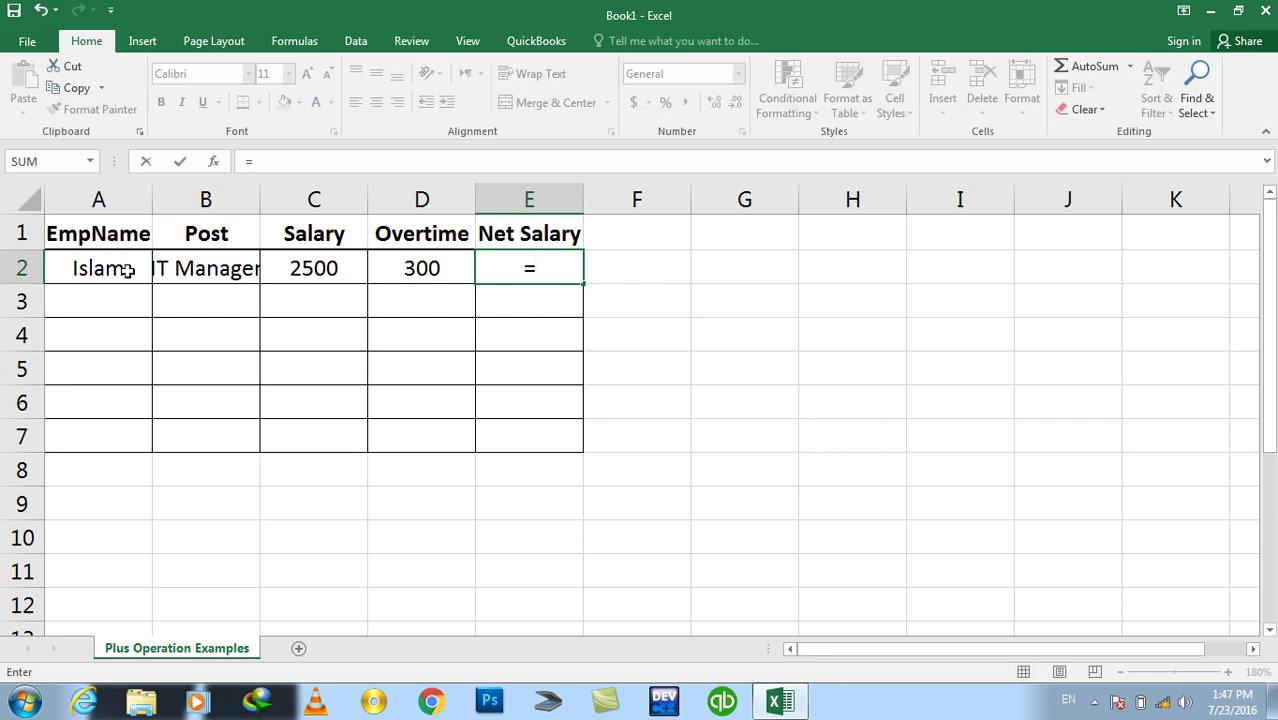
pyautogui.click(314, 266)
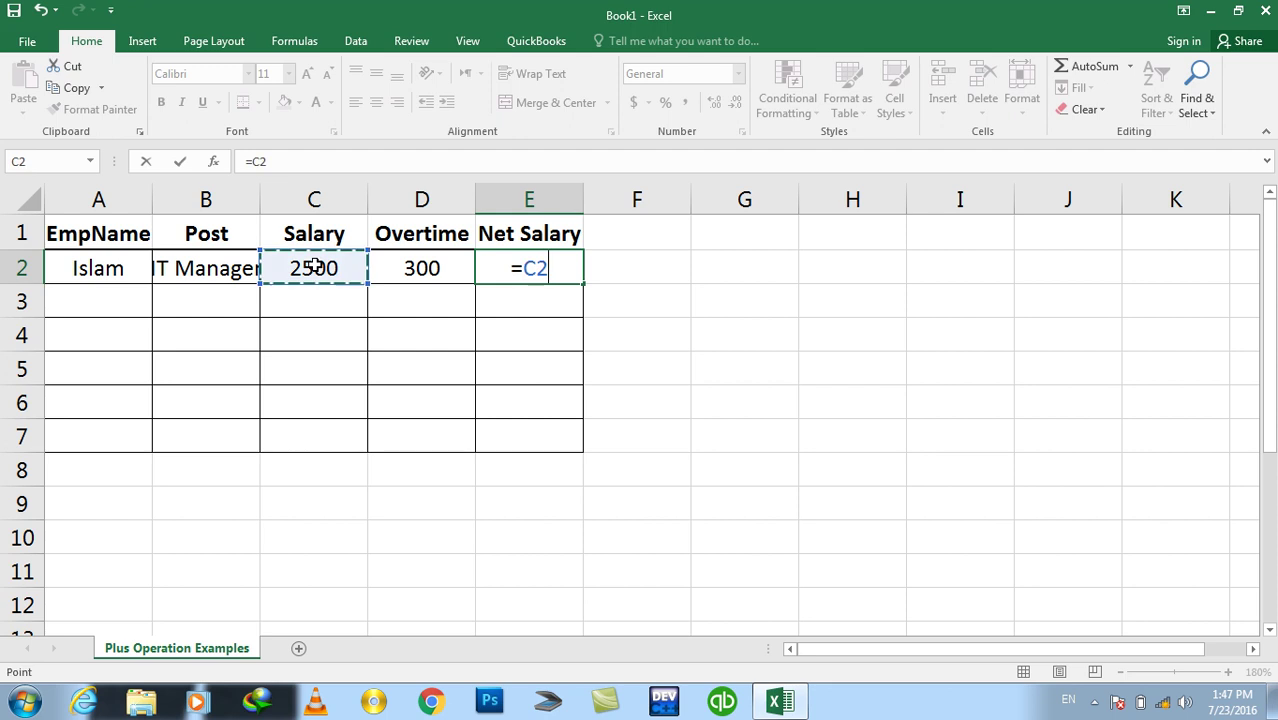
pyautogui.write('+')
pyautogui.click(376, 266)
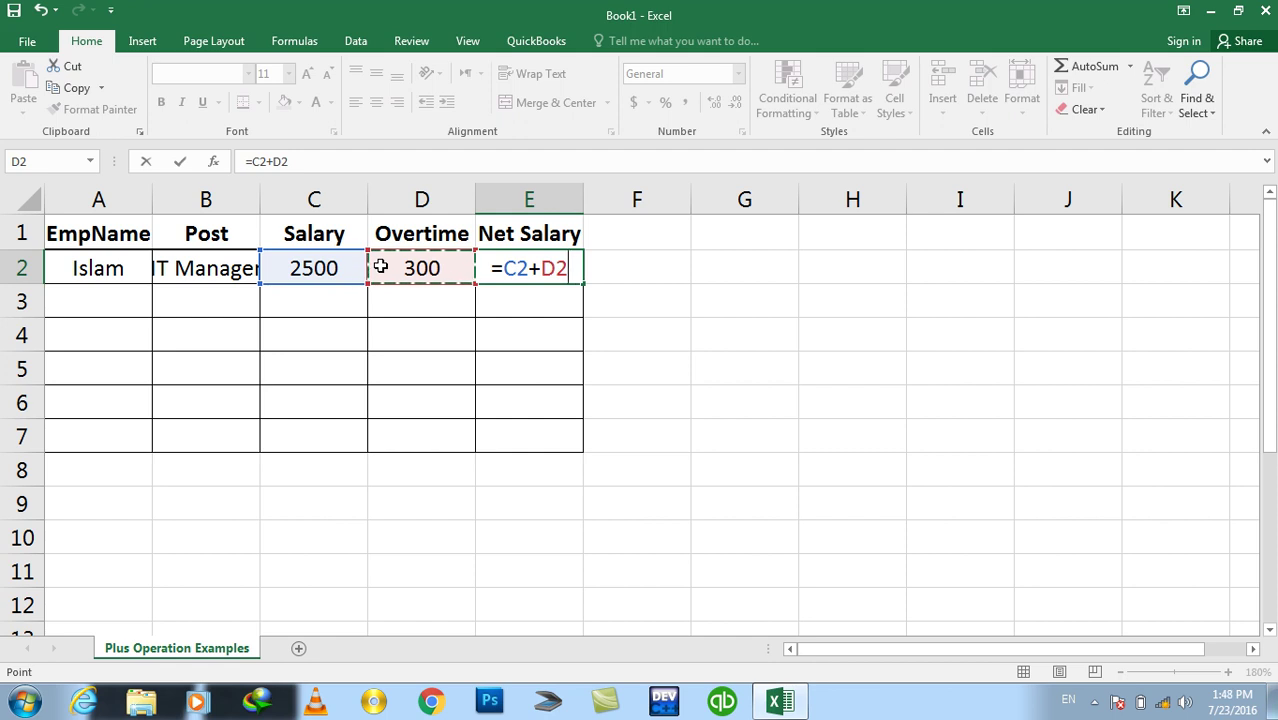
pyautogui.doubleClick(535, 268)
pyautogui.click(530, 268)
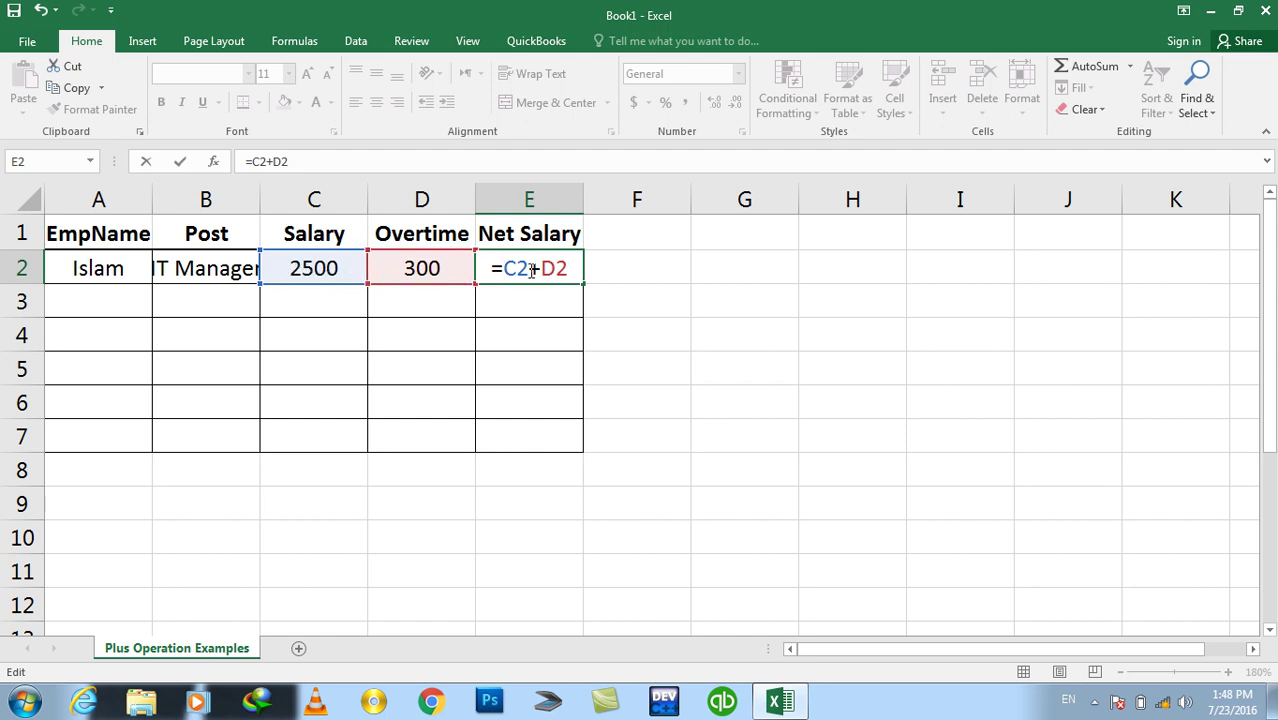
pyautogui.moveTo(530, 268); pyautogui.dragTo(503, 268)
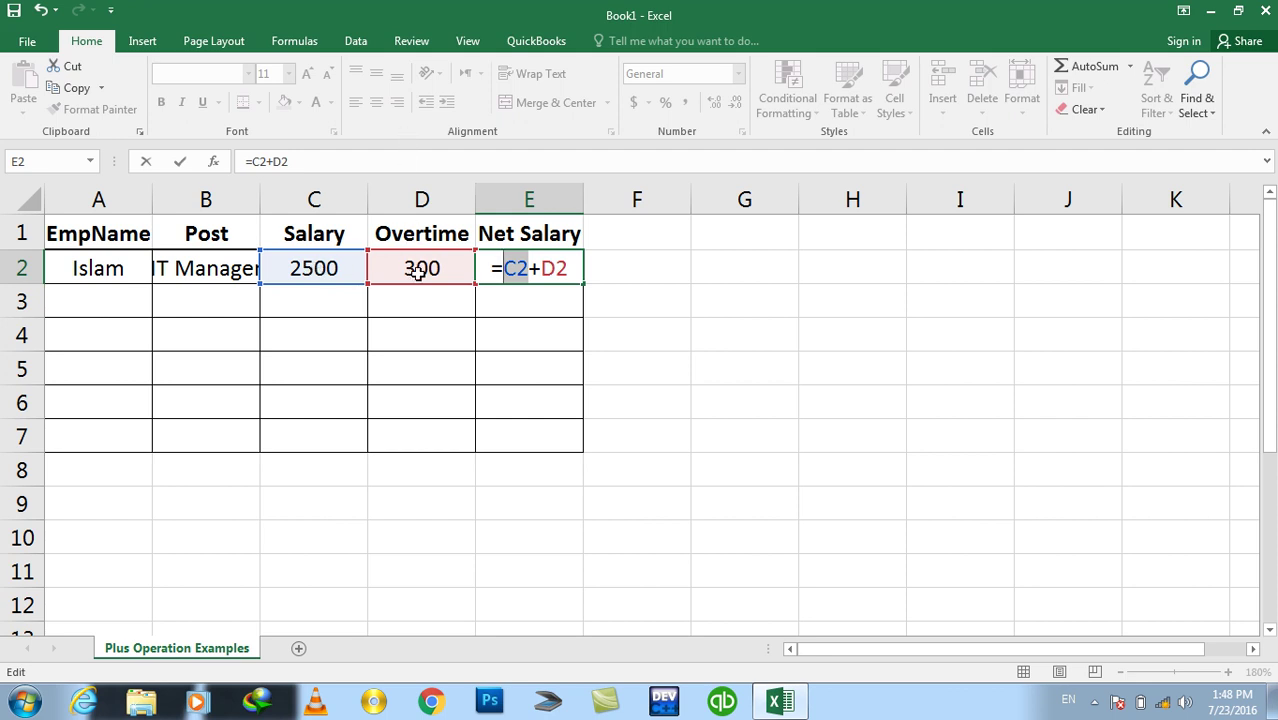
pyautogui.press('Return')
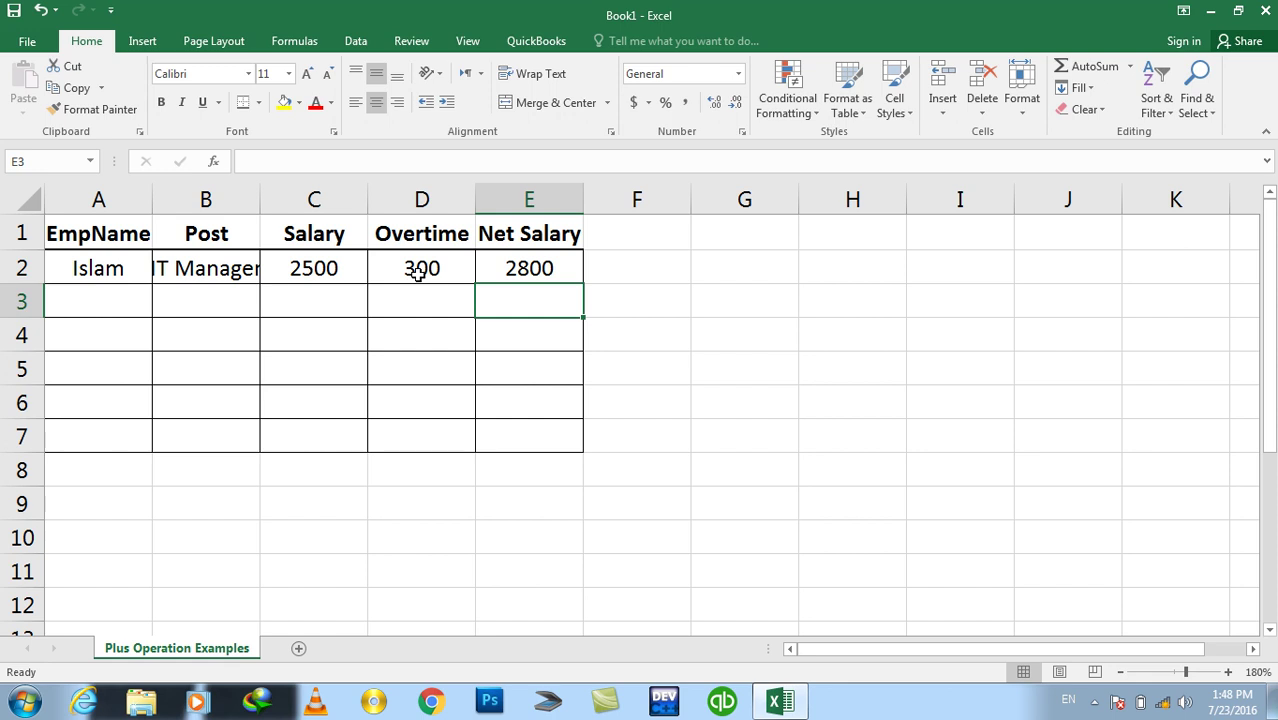
# Check the first row's values, then enter the second employee's name in A3
pyautogui.click(339, 270)
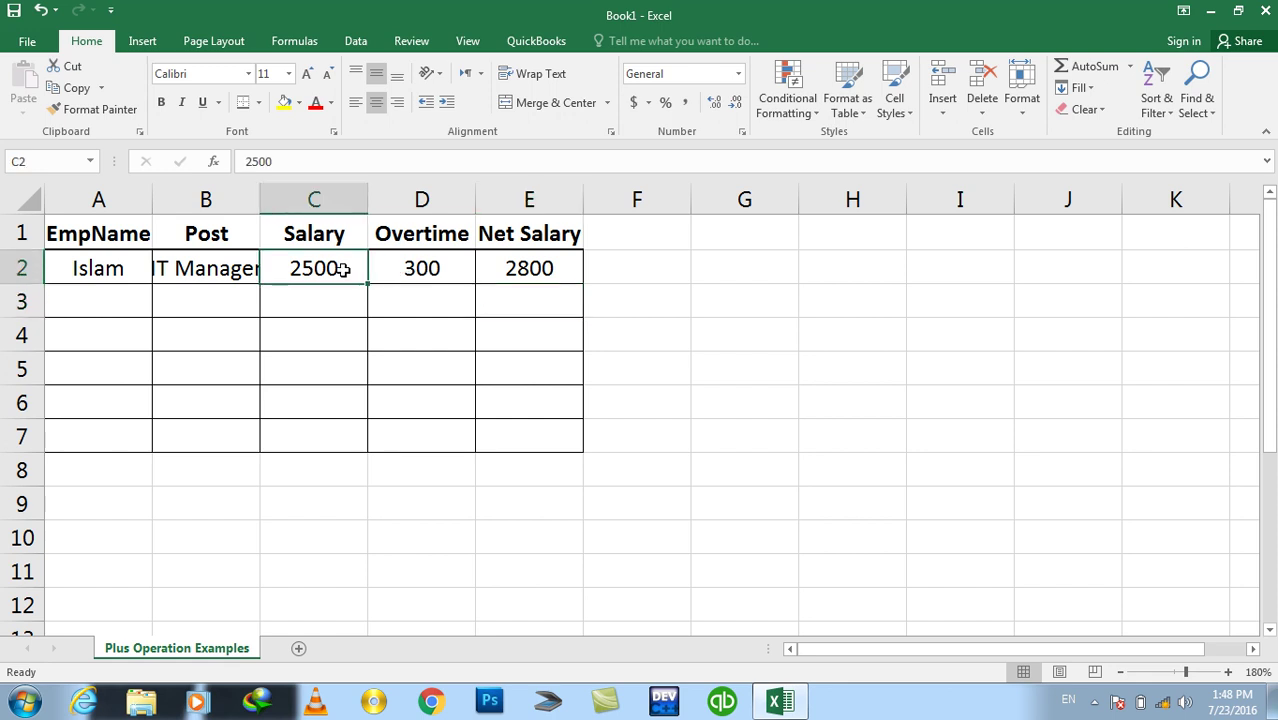
pyautogui.click(418, 268)
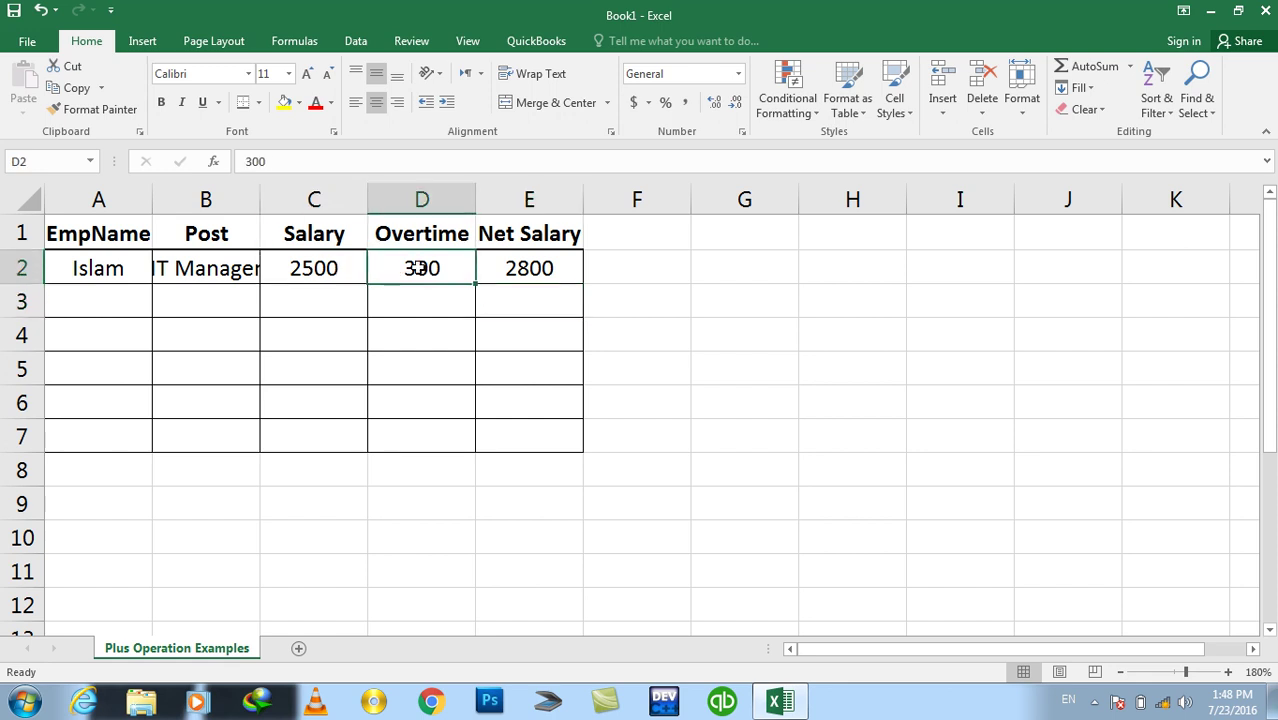
pyautogui.click(328, 268)
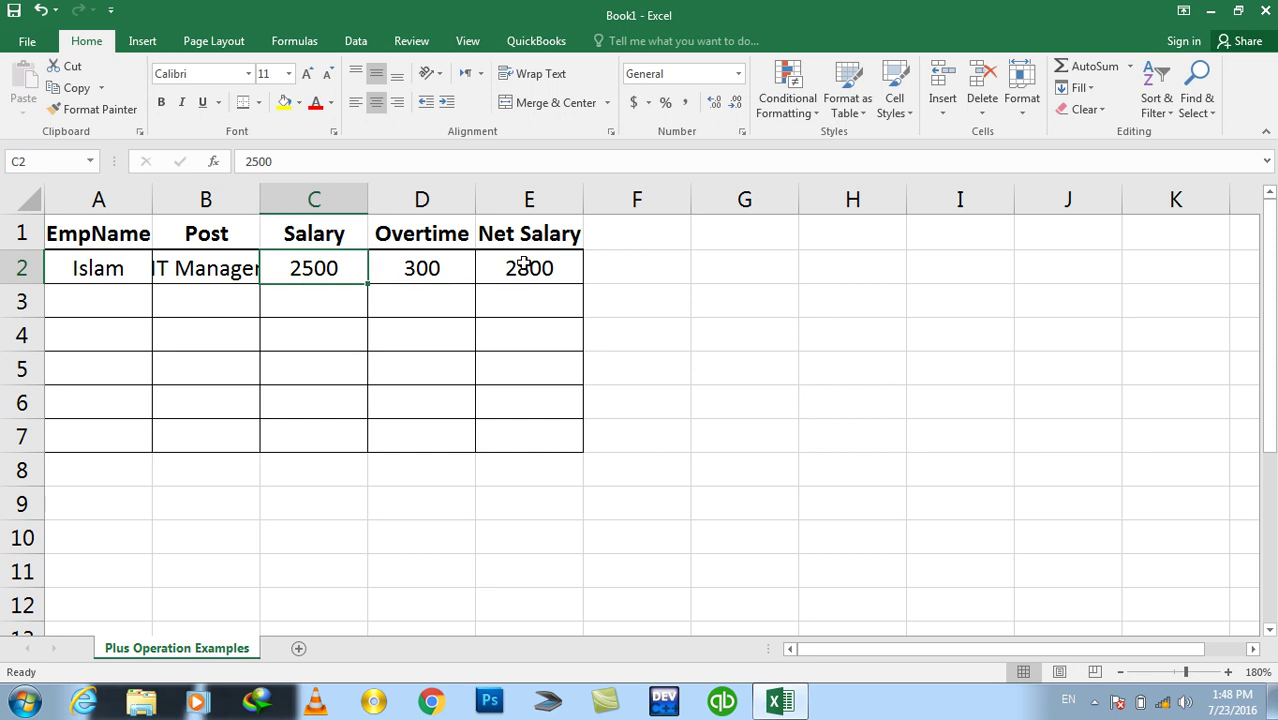
pyautogui.click(88, 312)
pyautogui.write('Salam')
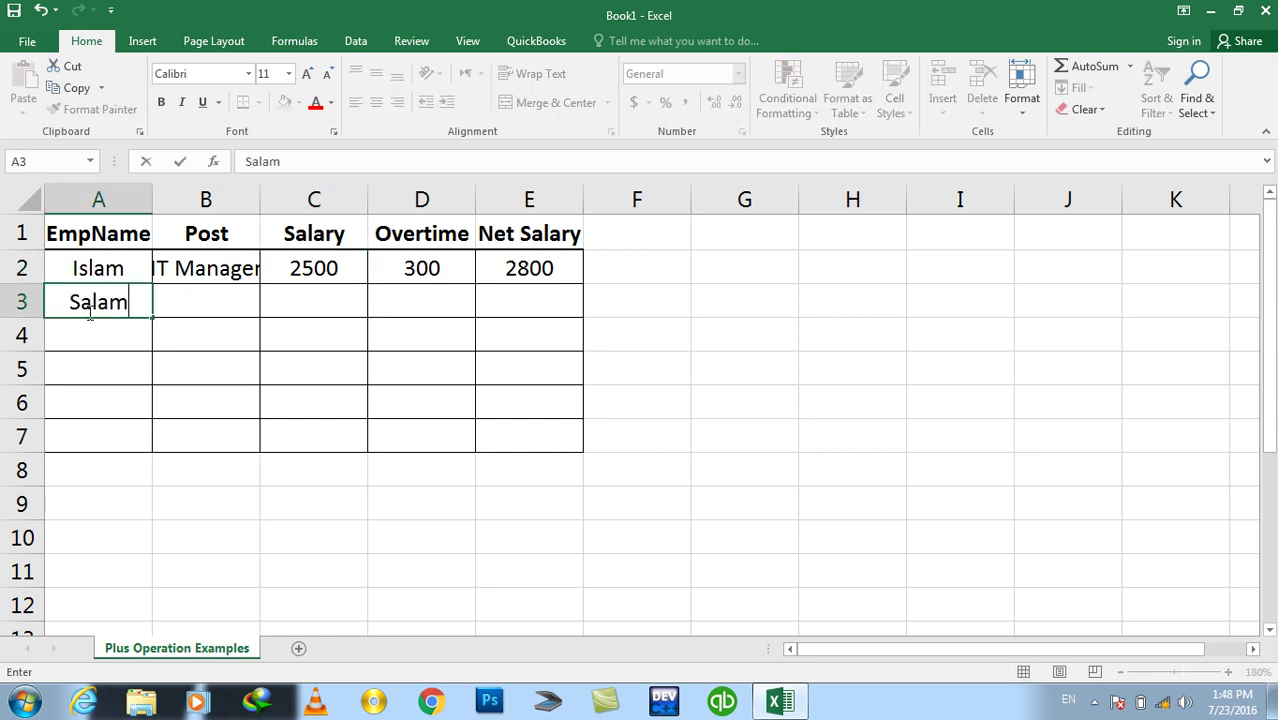
pyautogui.press('Tab')
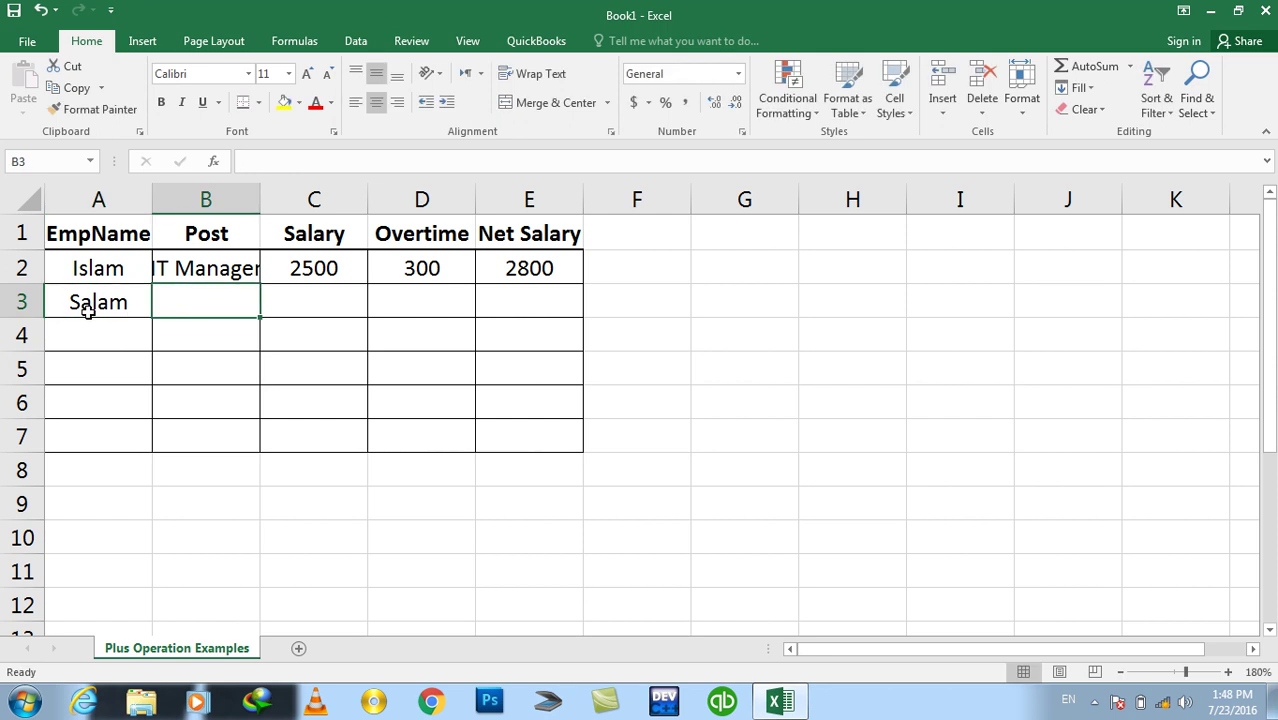
# Fill B3:D3 with post IT Officer, salary 1500 and overtime 500
pyautogui.write('T')
pyautogui.press('BackSpace')
pyautogui.write('Director')
pyautogui.press('Escape')
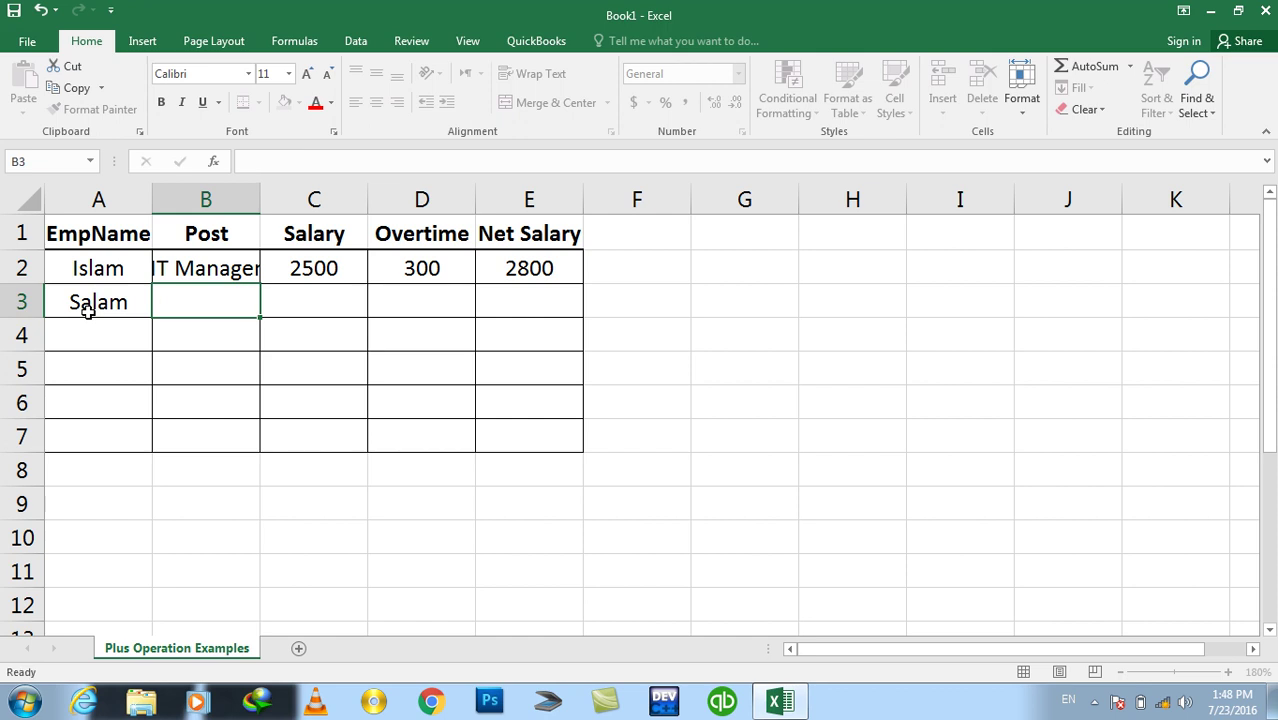
pyautogui.write('IT Officer')
pyautogui.press('Tab')
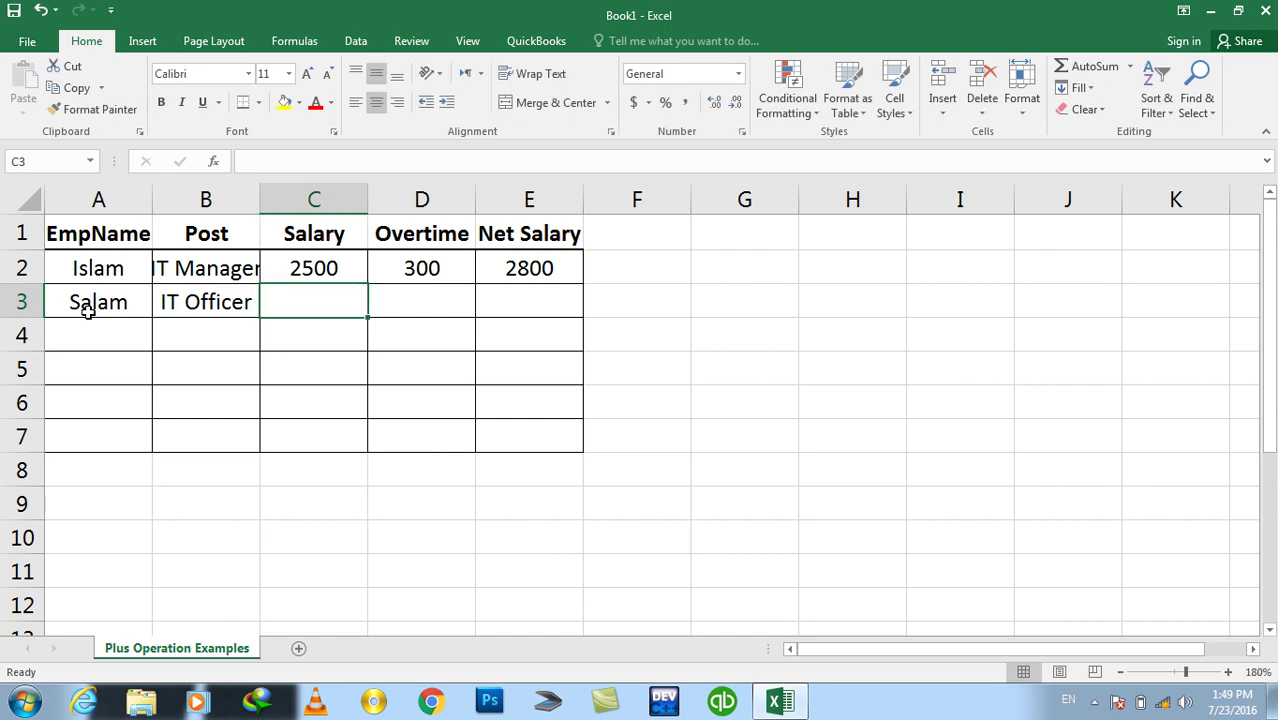
pyautogui.write('1500')
pyautogui.press('Tab')
pyautogui.write('500')
pyautogui.press('Down')
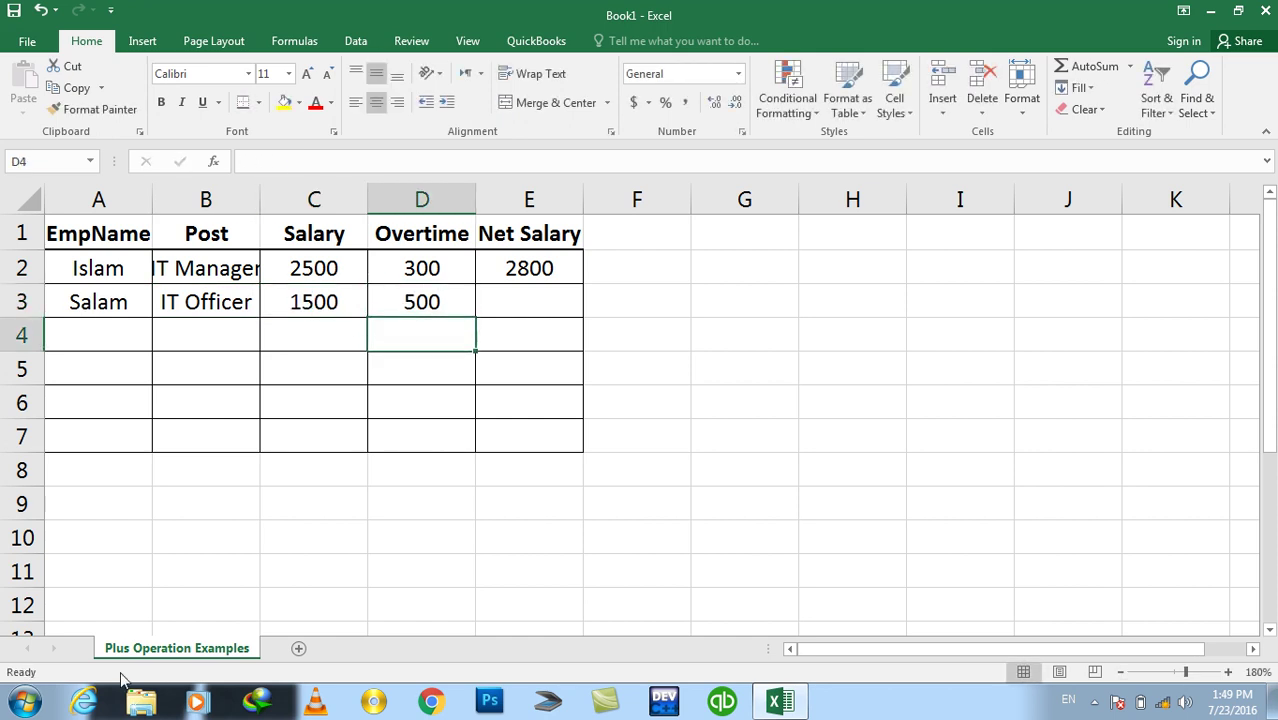
# Fill the Net Salary formula from E2 down through E7 with Ctrl+D
pyautogui.click(528, 272)
pyautogui.moveTo(582, 285); pyautogui.dragTo(577, 457)
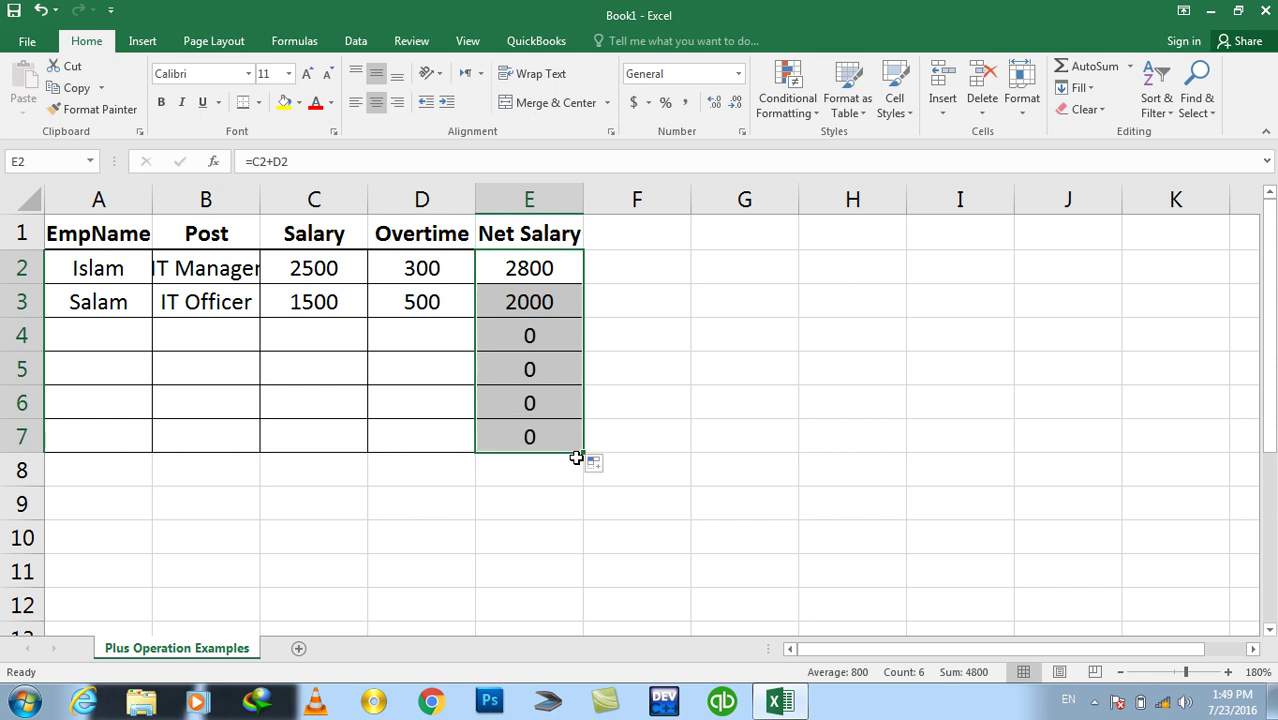
pyautogui.hotkey('ctrl', 'z')
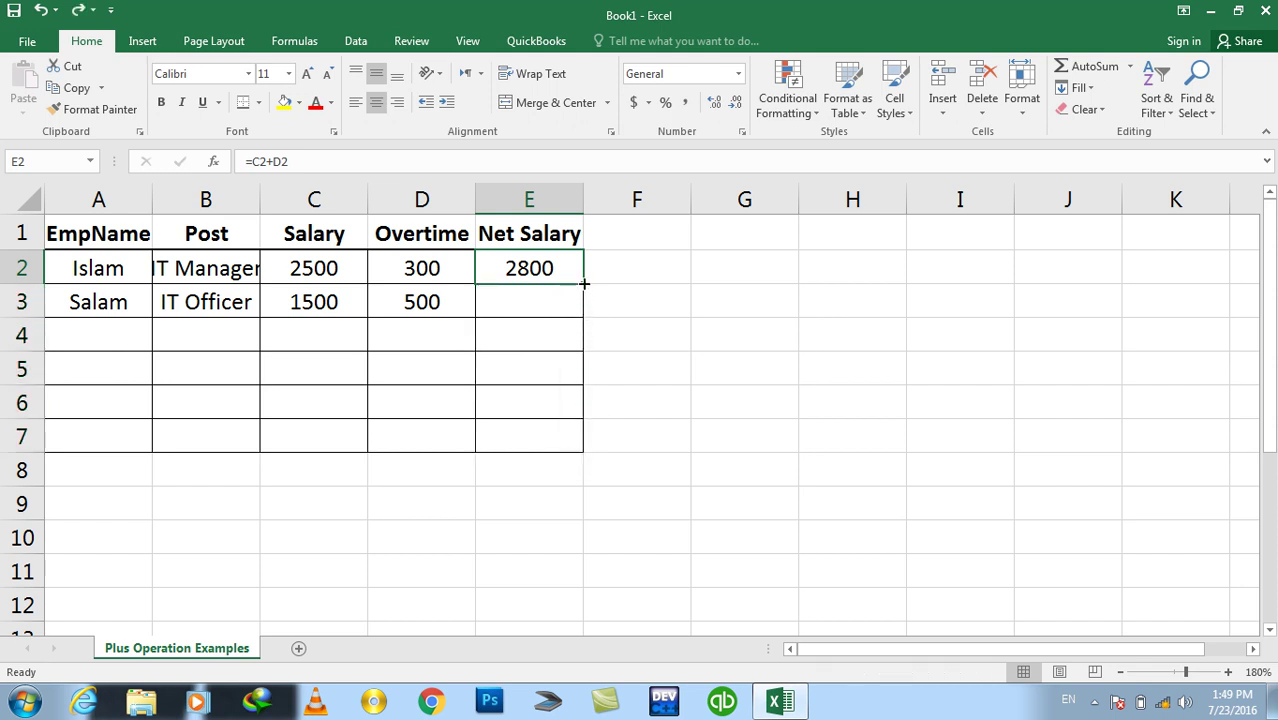
pyautogui.moveTo(582, 288); pyautogui.dragTo(583, 300)
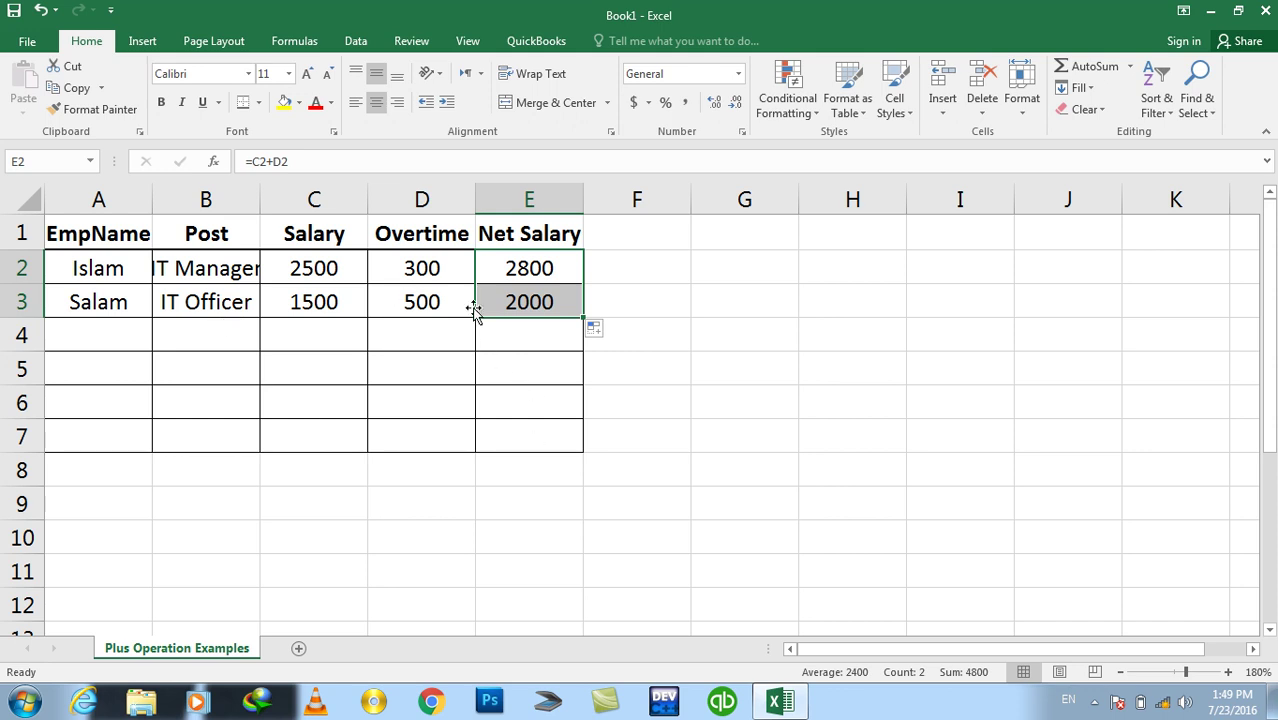
pyautogui.hotkey('ctrl', 'z')
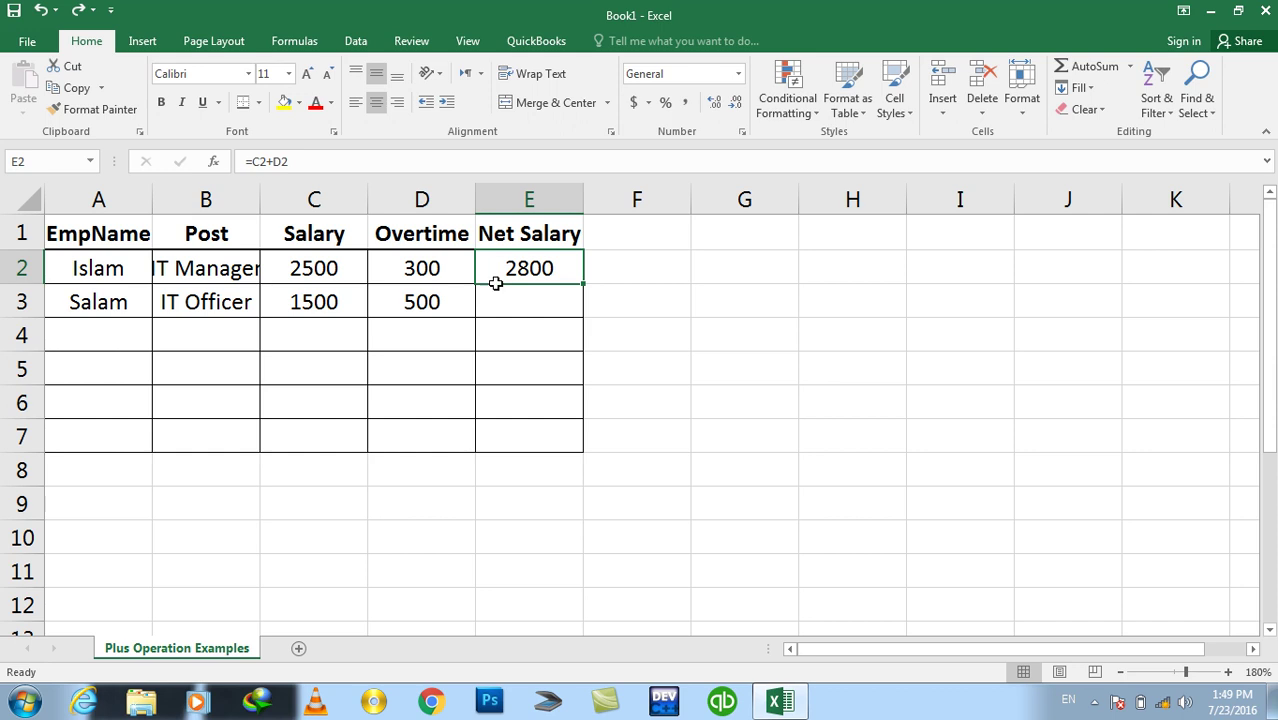
pyautogui.moveTo(495, 270); pyautogui.dragTo(504, 445)
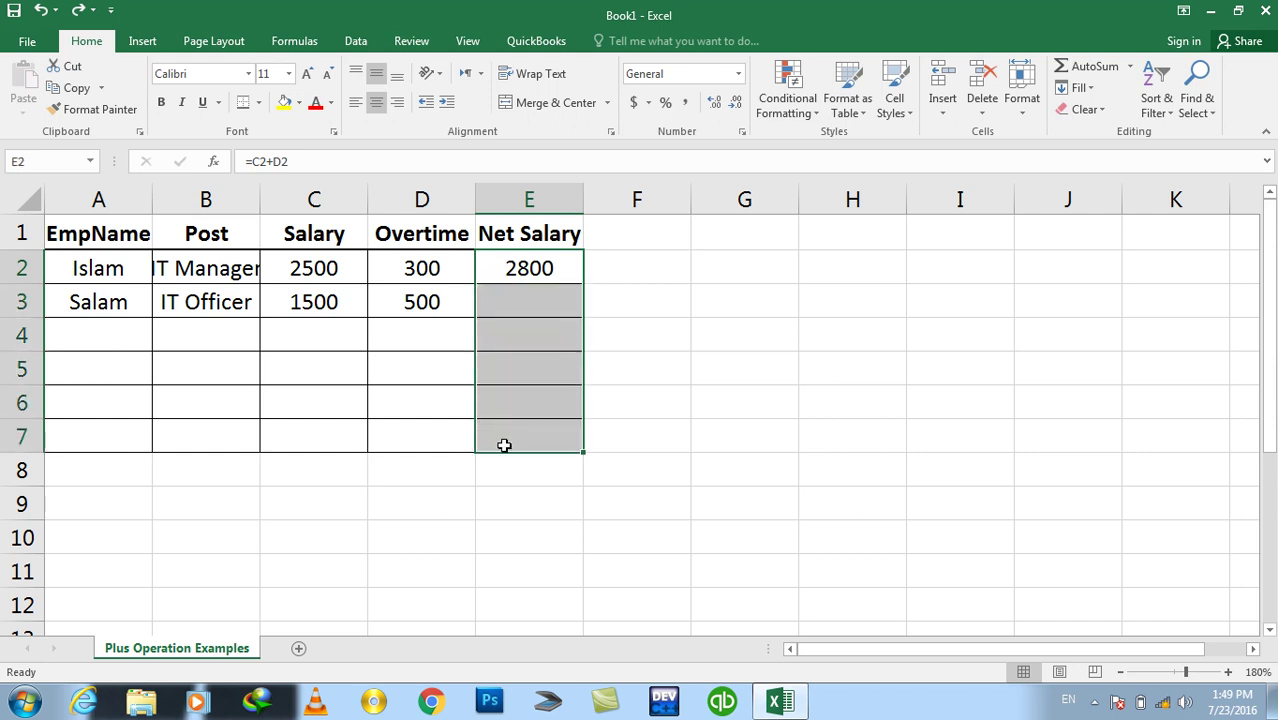
pyautogui.hotkey('ctrl', 'd')
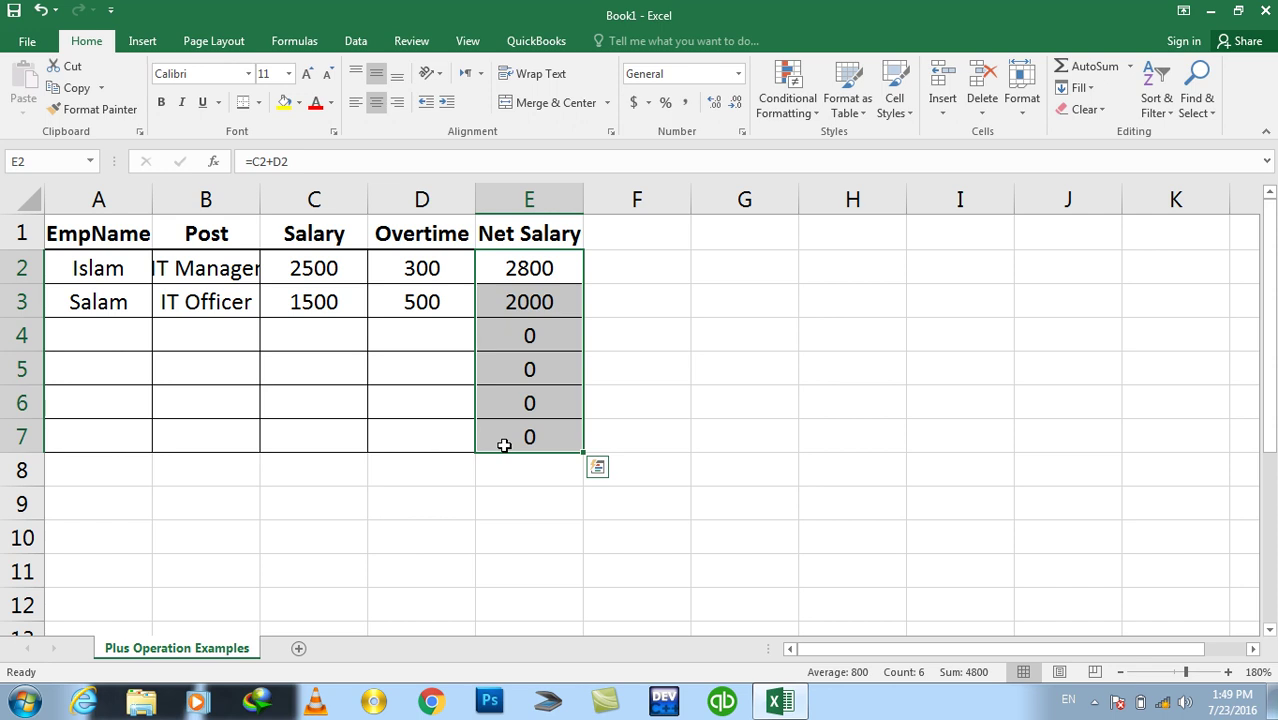
# Enter the third employee's name in A4
pyautogui.click(151, 335)
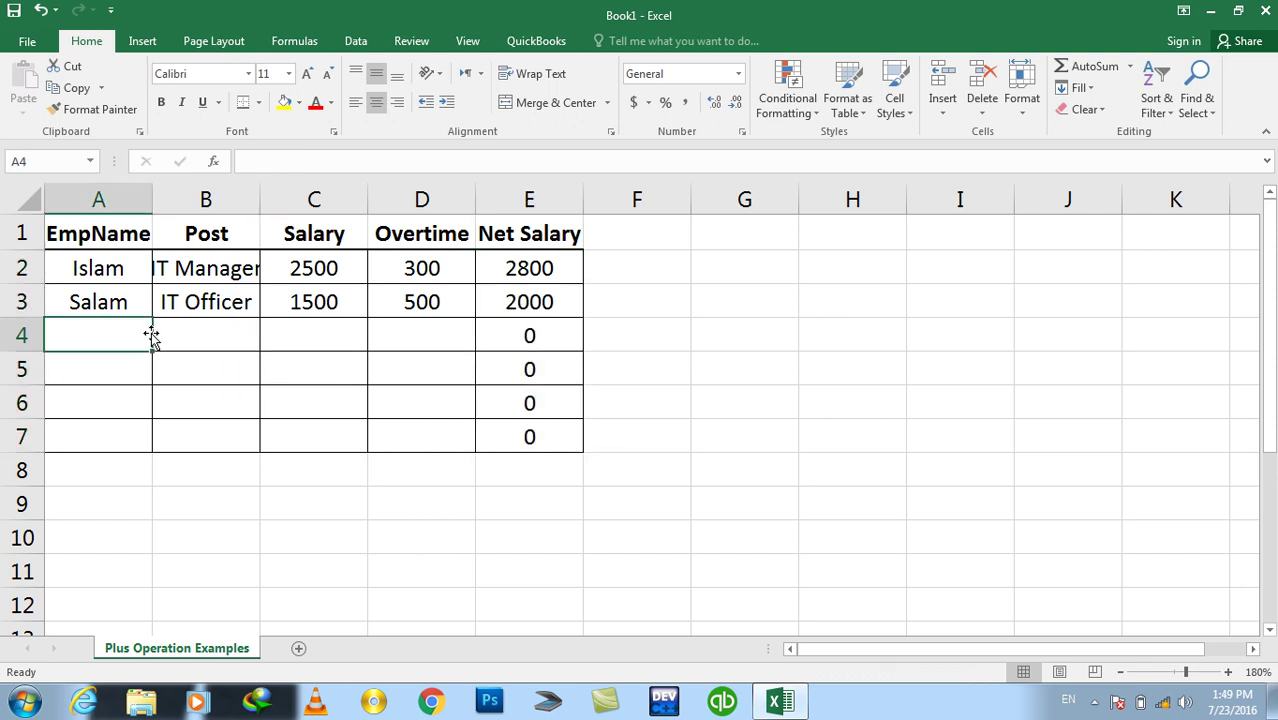
pyautogui.write('Jamal')
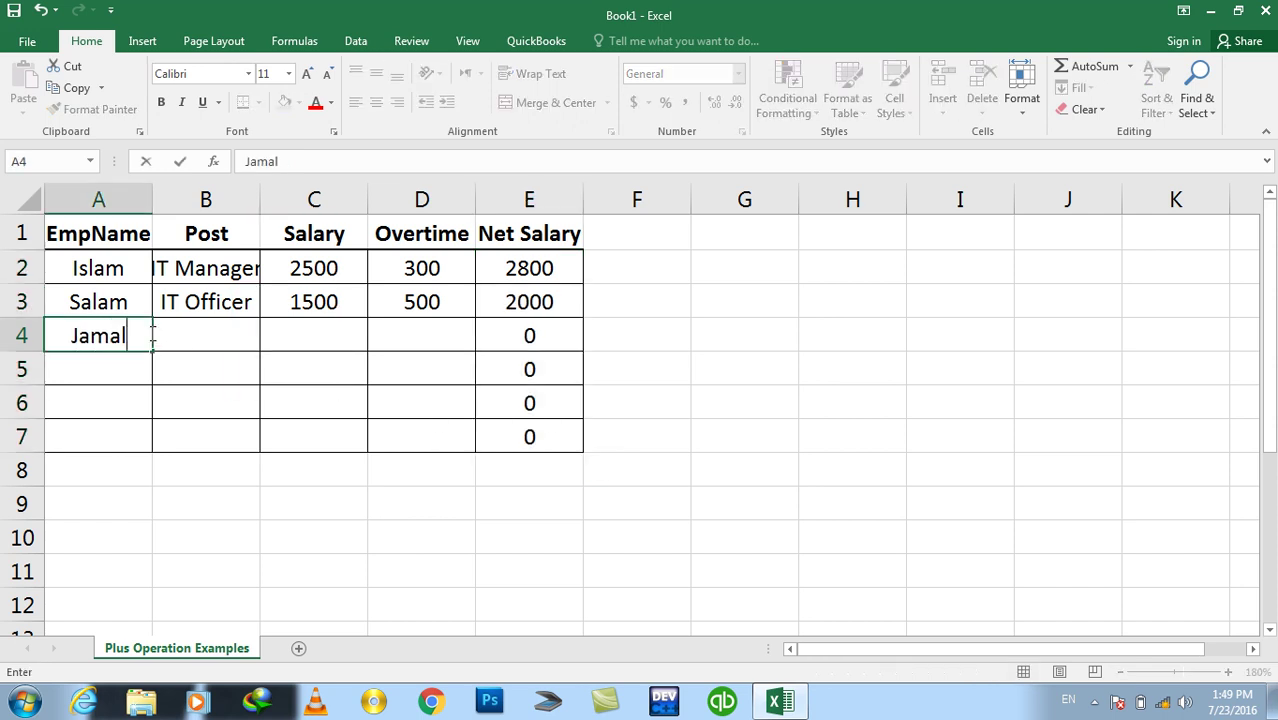
pyautogui.press('Tab')
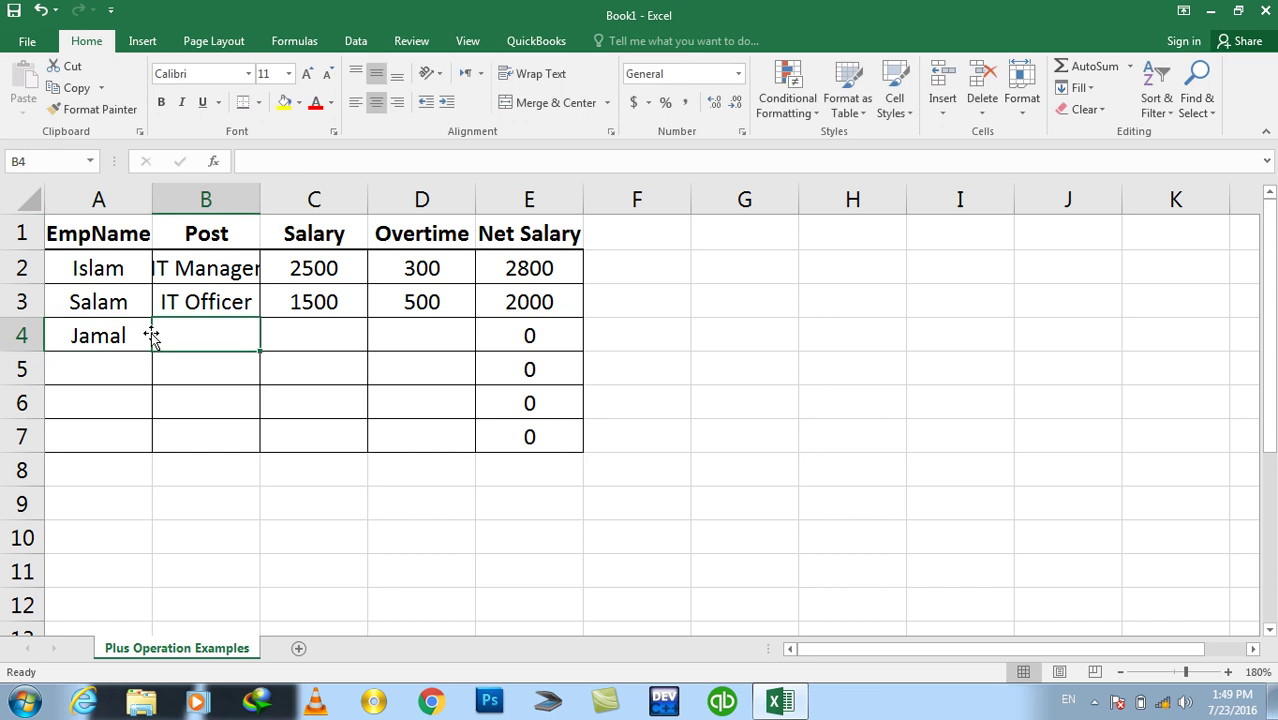
# Enter IT Officer, salary 2000 and overtime 300 in row 4, giving Net Salary 2300
pyautogui.write('IT')
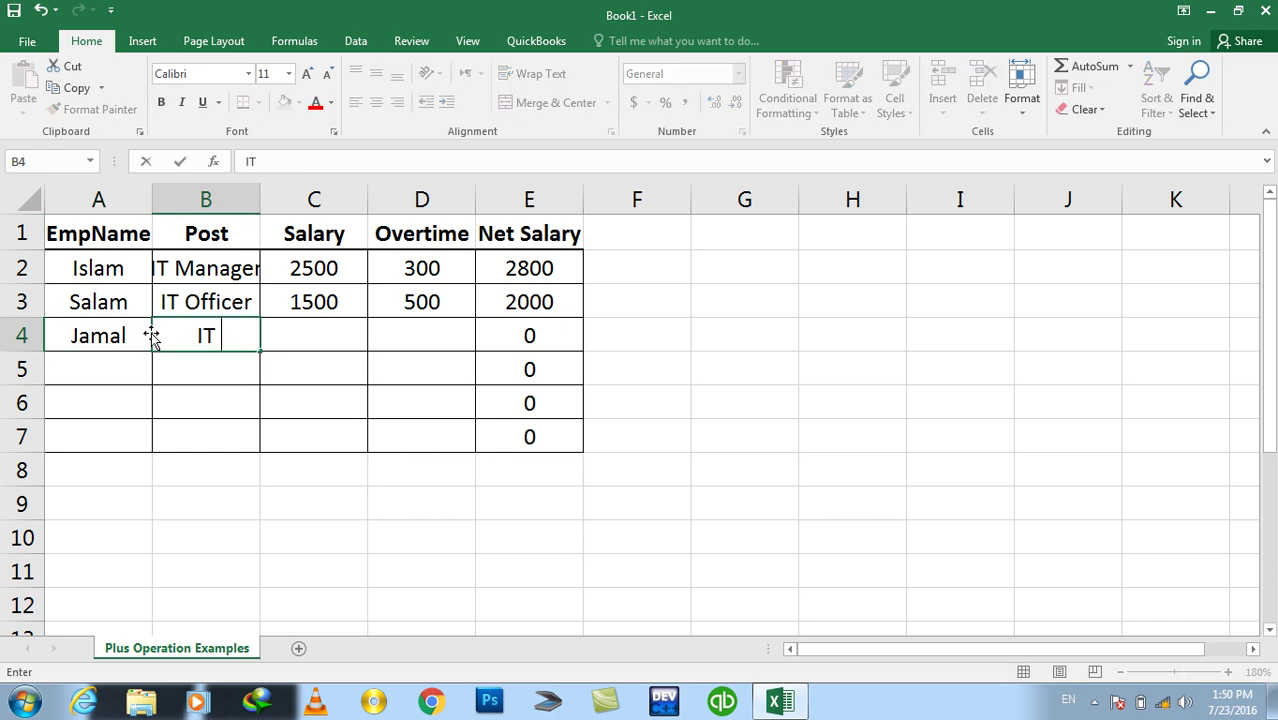
pyautogui.write(' Offic')
pyautogui.press('Tab')
pyautogui.write('2000')
pyautogui.press('Tab')
pyautogui.write('300')
pyautogui.press('Return')
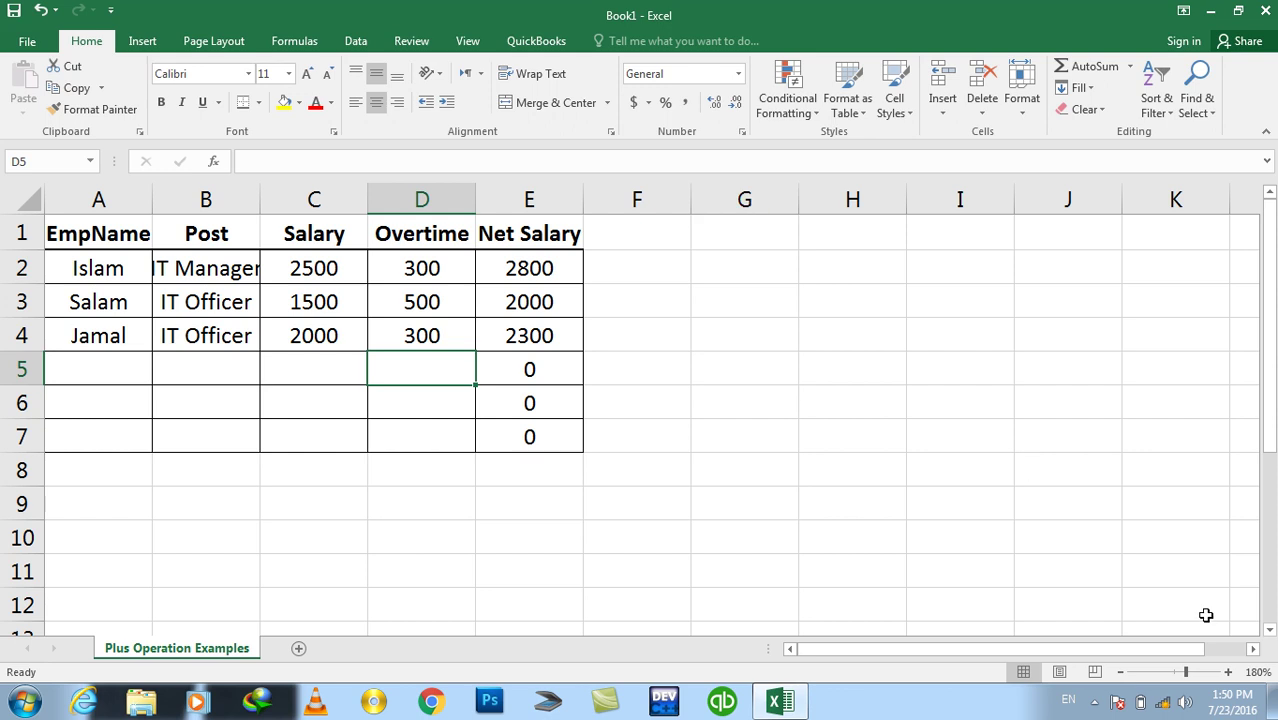
# Type the headings EmpName, Post and Salary into G1:I1
pyautogui.click(1253, 649)
pyautogui.moveTo(1253, 649); pyautogui.dragTo(1253, 649)
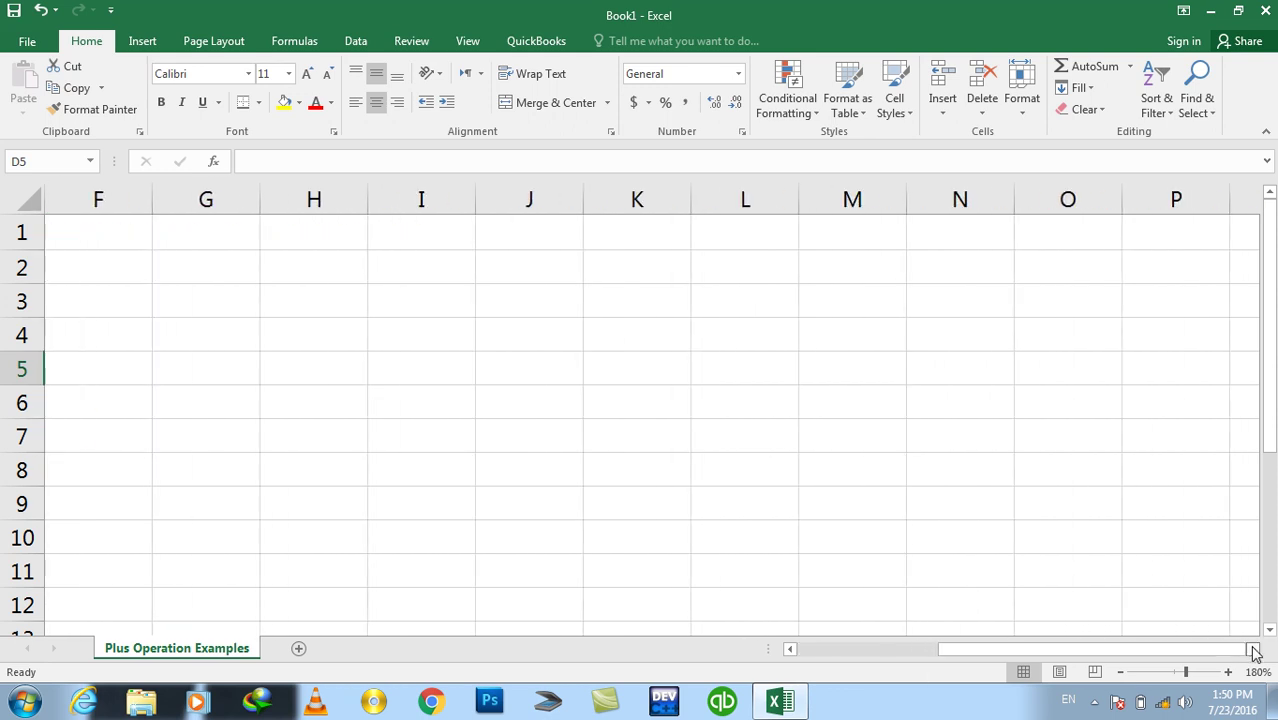
pyautogui.click(195, 241)
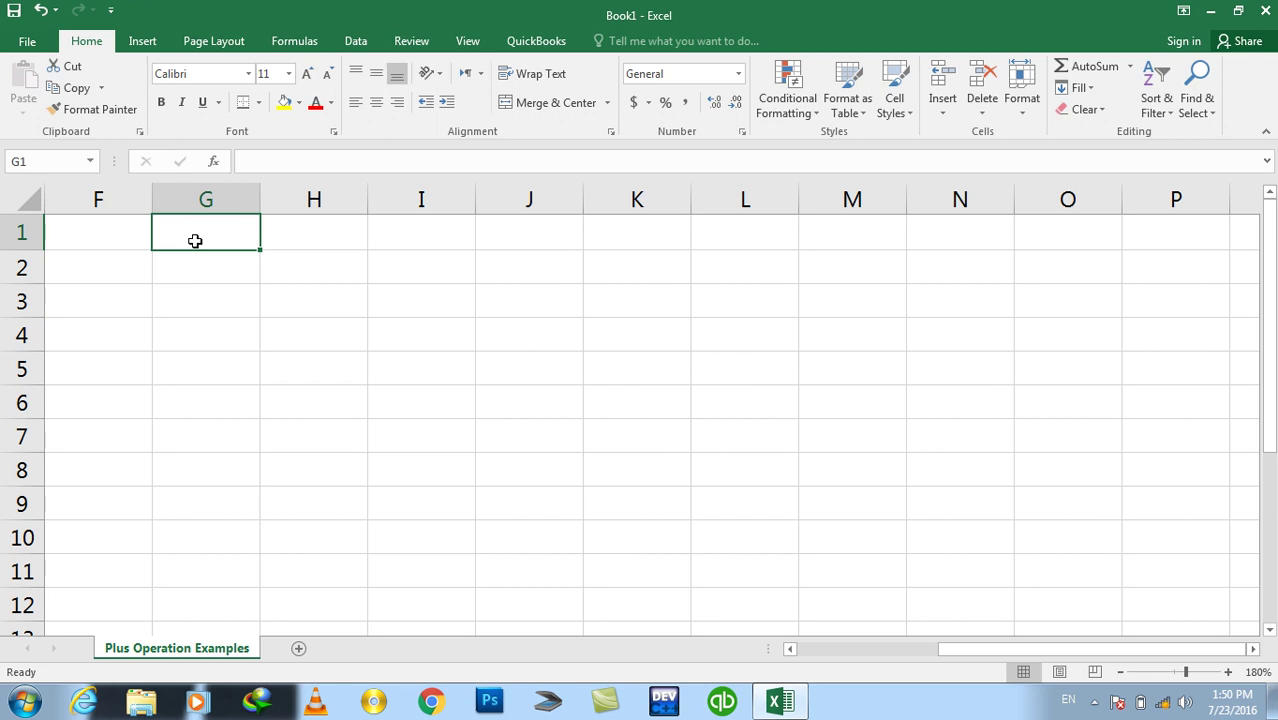
pyautogui.write('EmpName')
pyautogui.press('Tab')
pyautogui.write('POst')
pyautogui.press('Tab')
pyautogui.write('Salary')
pyautogui.hotkey('ctrl', 'Return')
pyautogui.press('Tab')
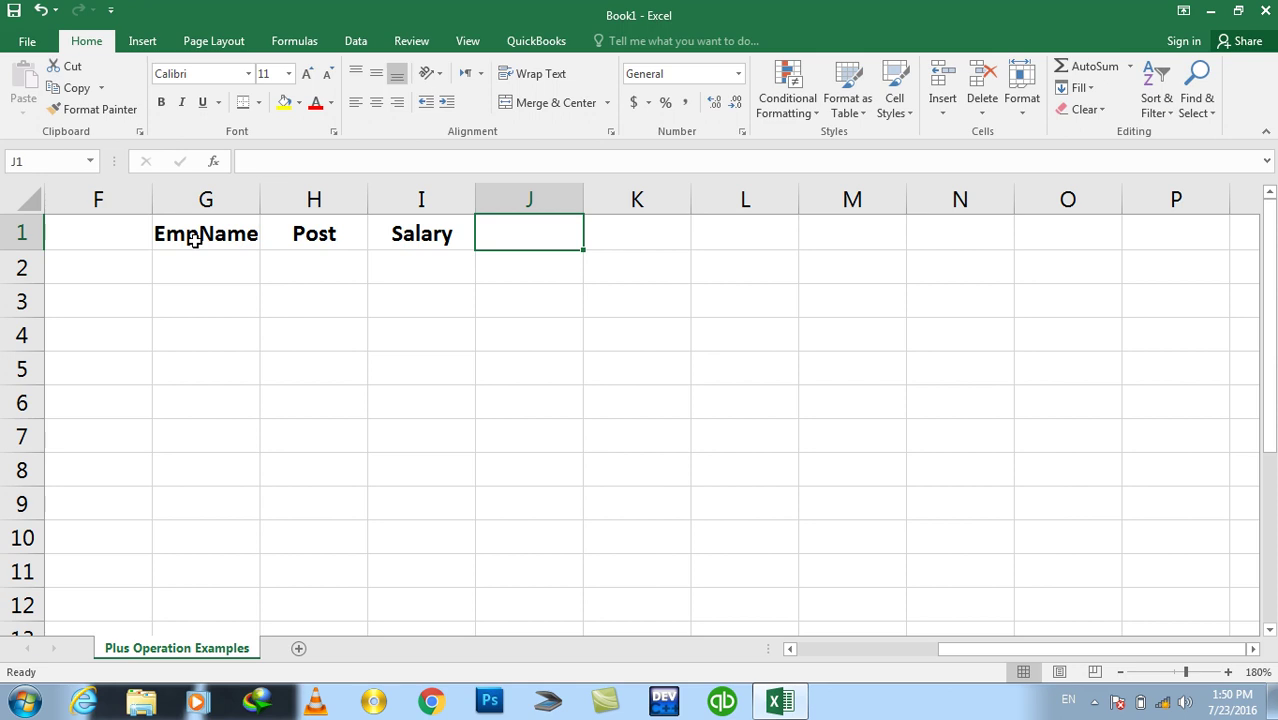
# Add the headings Overtime, Bonus and Net Salary in J1:L1
pyautogui.press('Return')
pyautogui.press('Up')
pyautogui.write('Overtime')
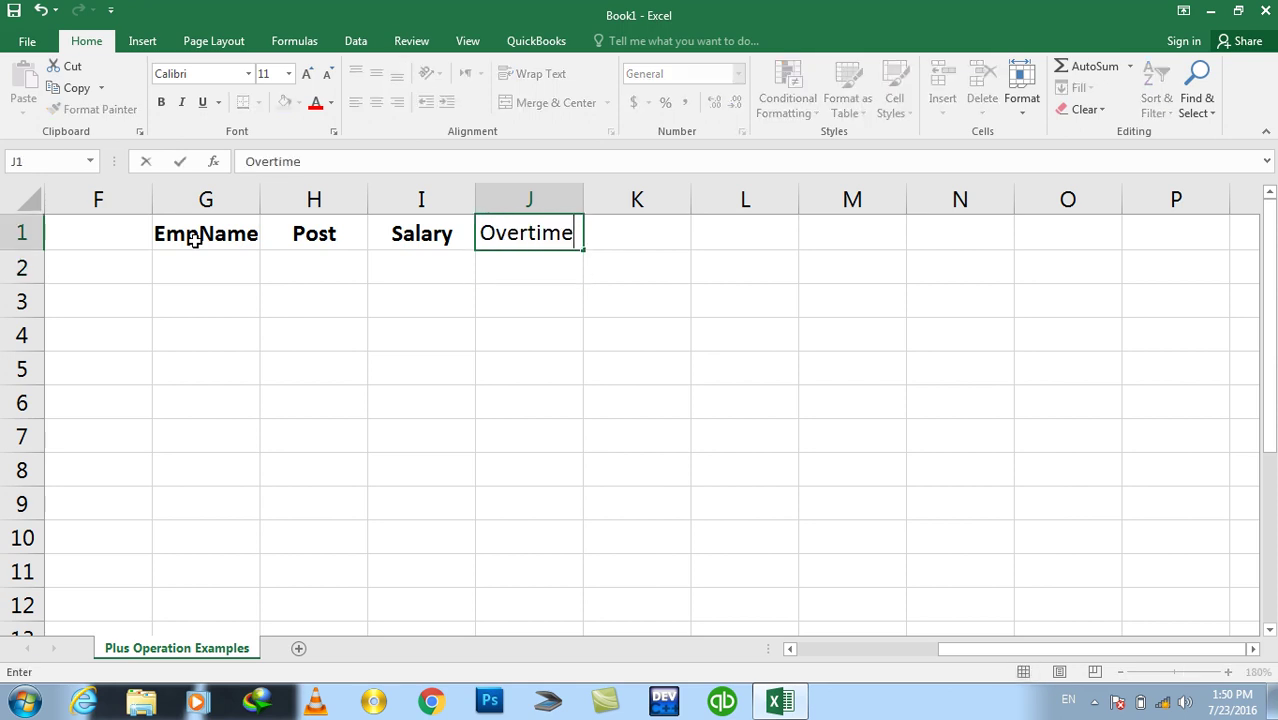
pyautogui.press('Tab')
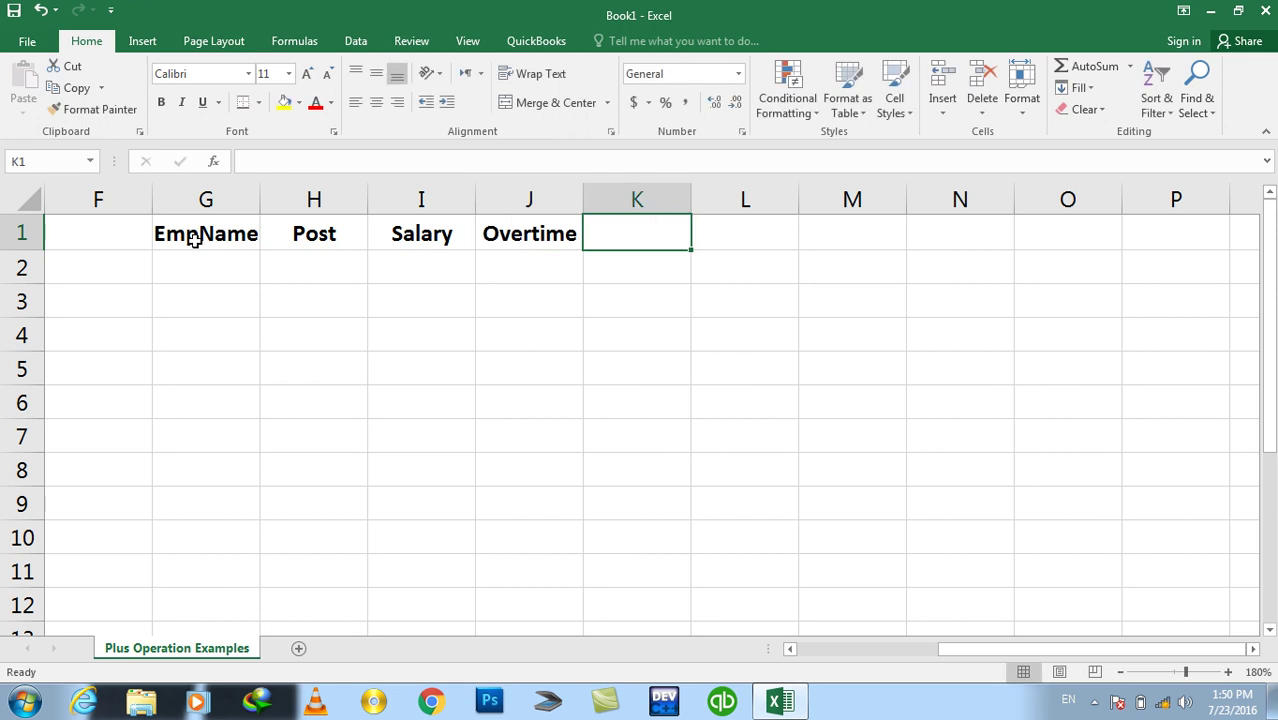
pyautogui.write('F')
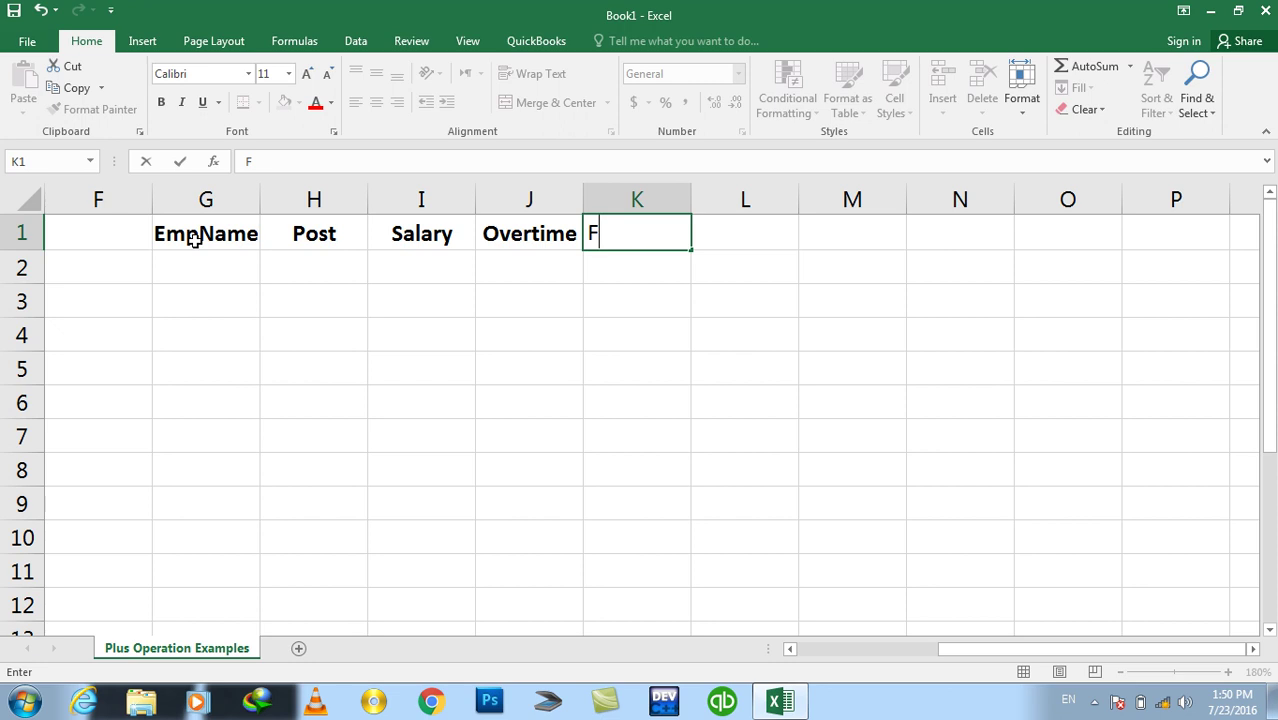
pyautogui.write('ood')
pyautogui.hotkey('ctrl', 'Return')
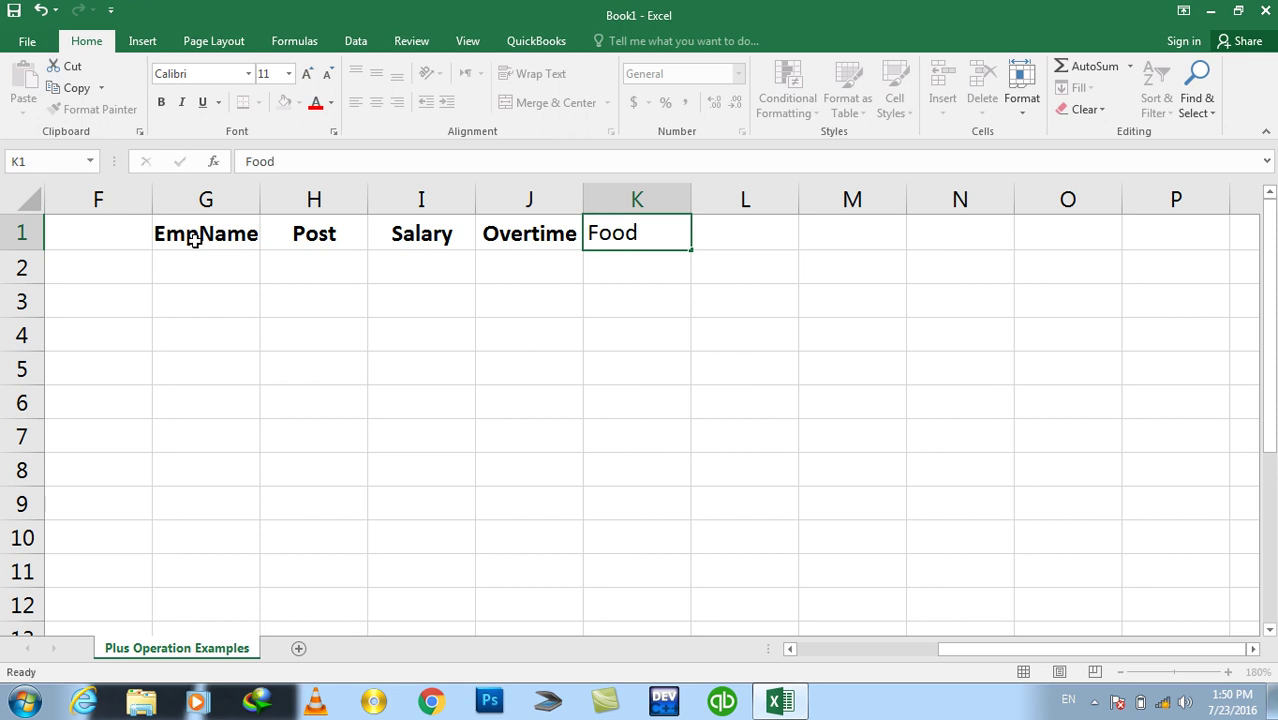
pyautogui.press('Delete')
pyautogui.write('Bonus')
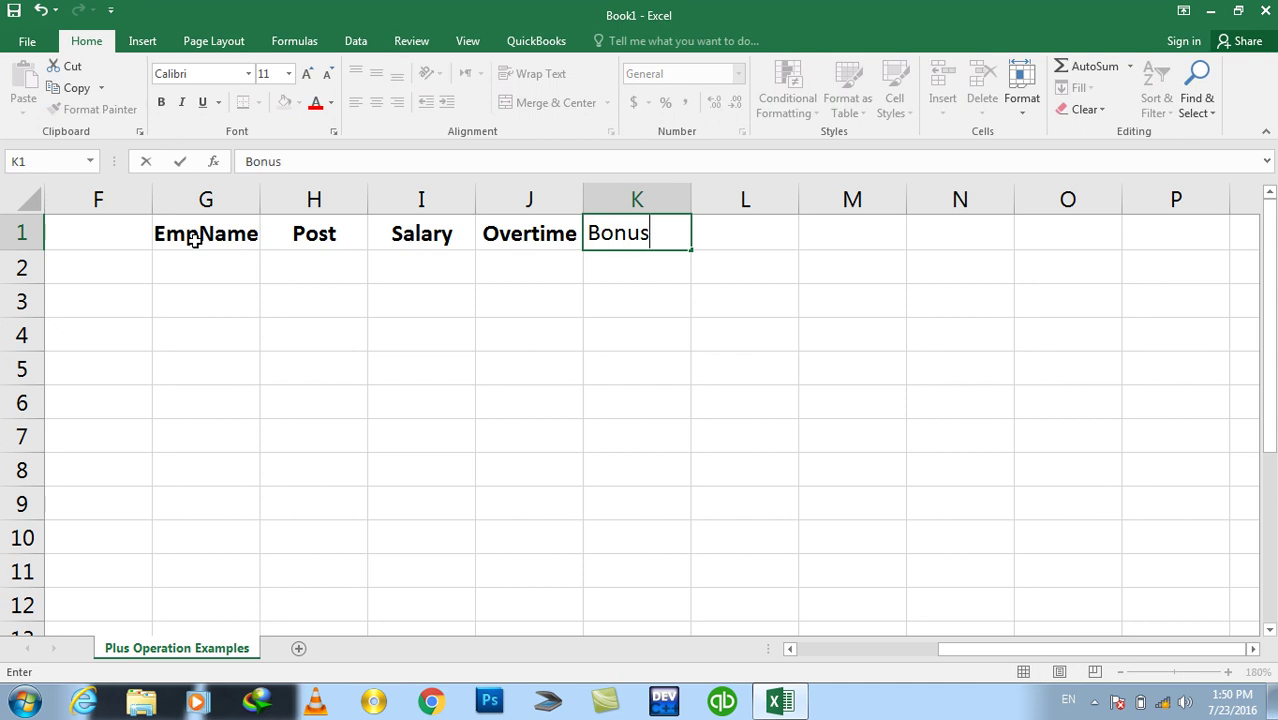
pyautogui.hotkey('ctrl', 'Return')
pyautogui.press('Right')
pyautogui.write('Net Salary')
pyautogui.press('Return')
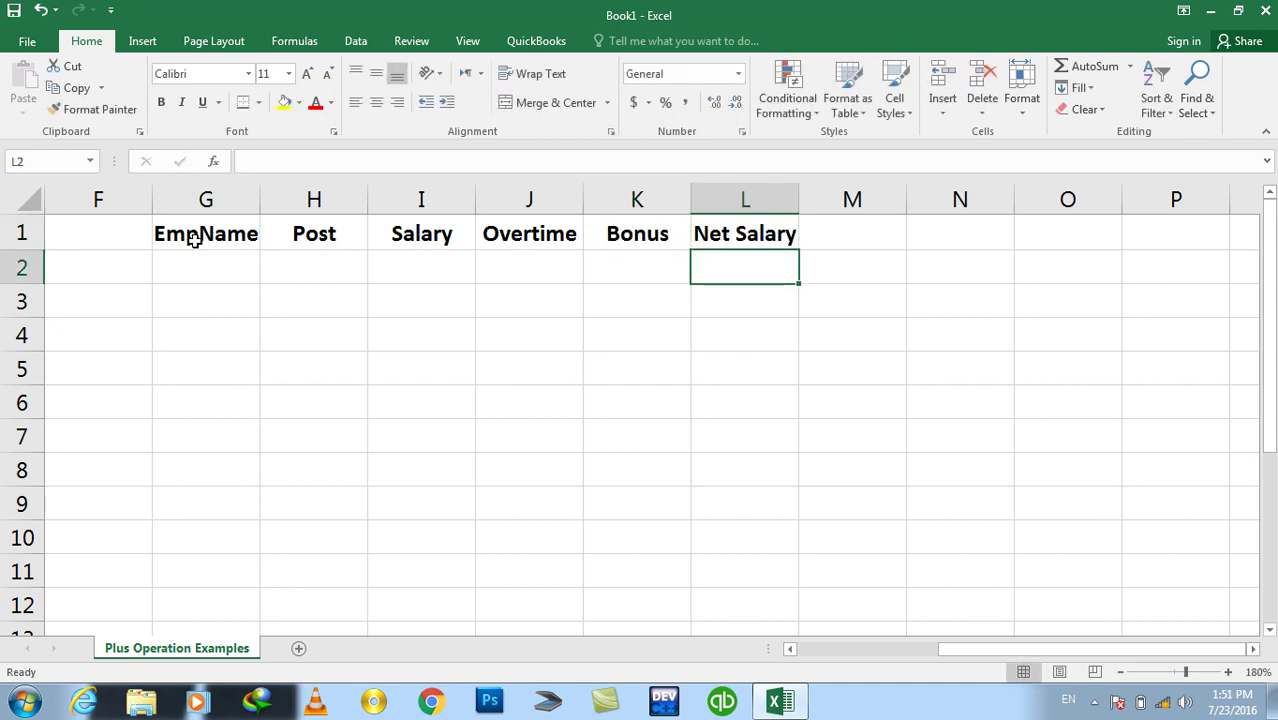
# Enter an Engineer row in G2:K2 with salary 2000, overtime 100 and bonus 300
pyautogui.click(193, 272)
pyautogui.write('Islam')
pyautogui.press('Tab')
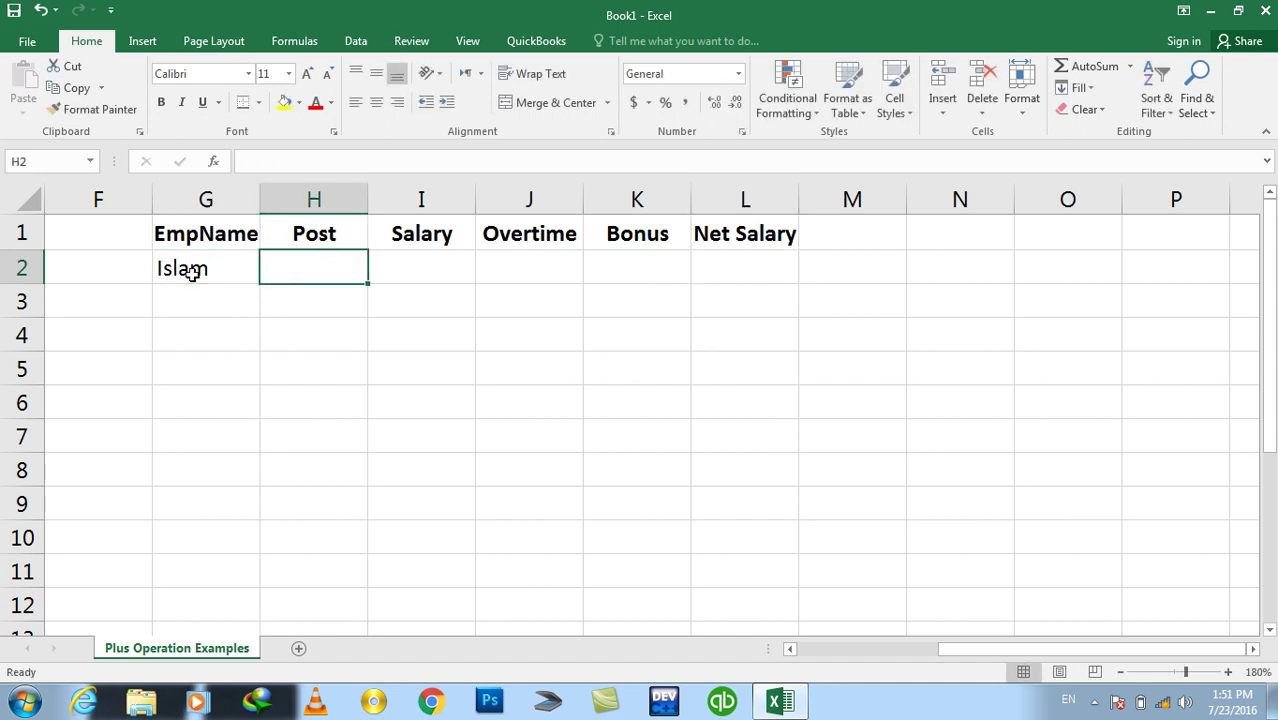
pyautogui.write('Engineer')
pyautogui.press('Tab')
pyautogui.write('2000')
pyautogui.press('Tab')
pyautogui.write('100')
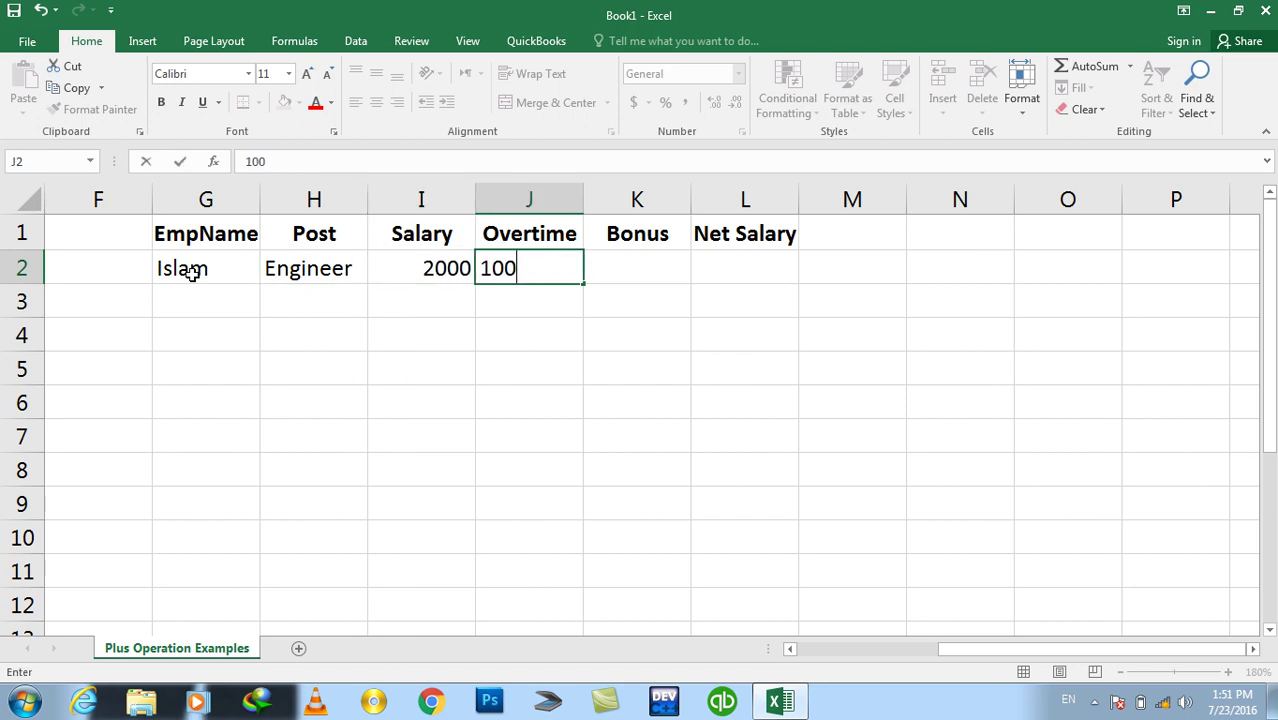
pyautogui.press('Tab')
pyautogui.write('3000')
pyautogui.press('BackSpace')
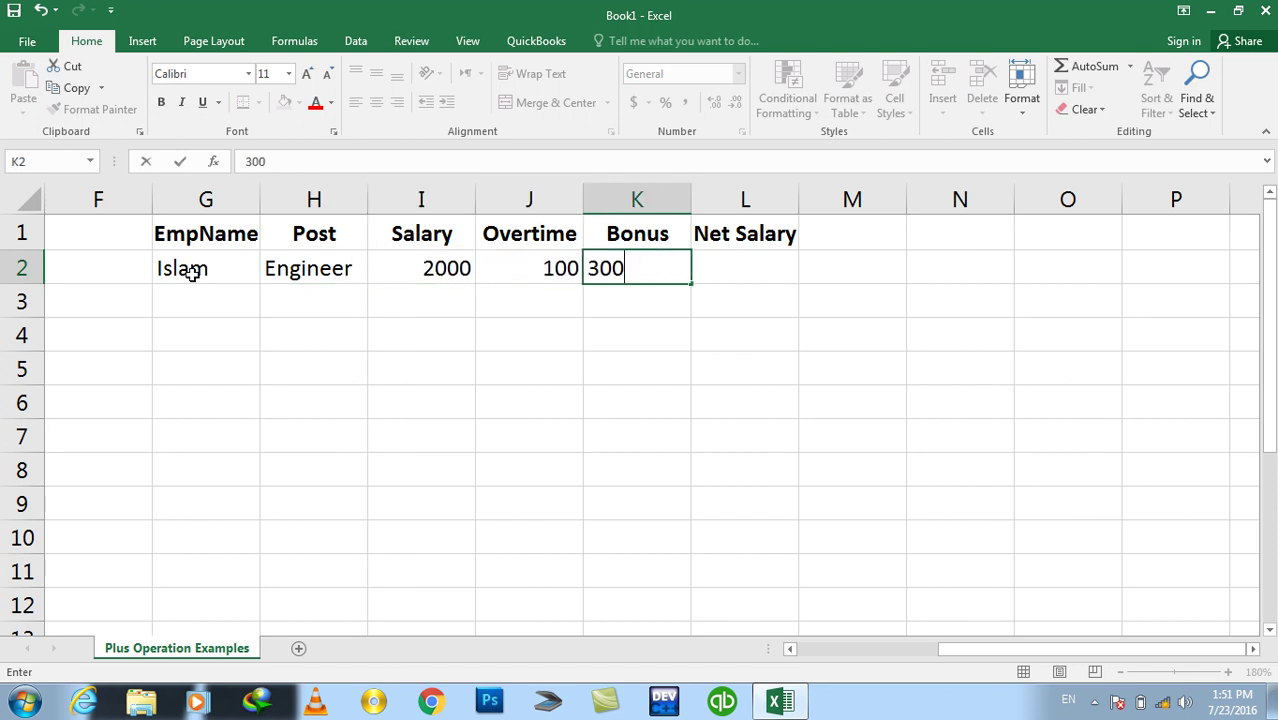
pyautogui.press('Tab')
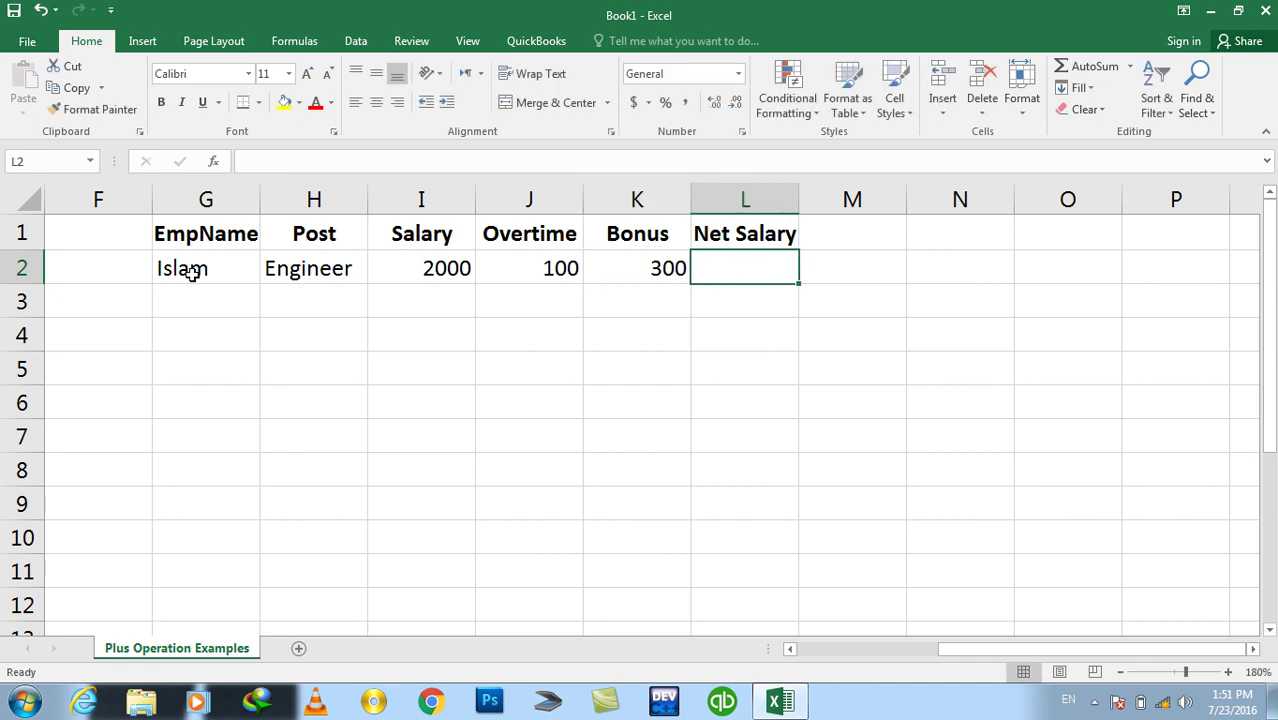
# Set Net Salary in L2 to =I2+J2+K2, showing 2400, and select L2:L7
pyautogui.write('=')
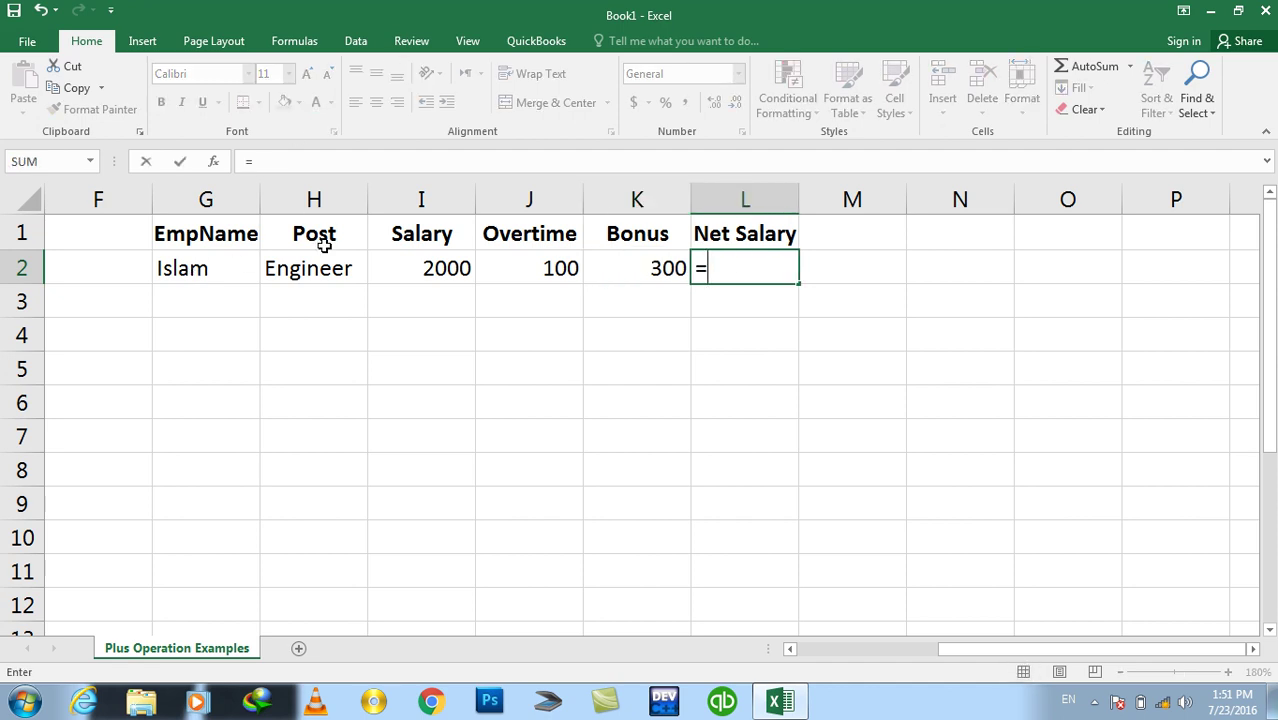
pyautogui.click(395, 268)
pyautogui.write('+')
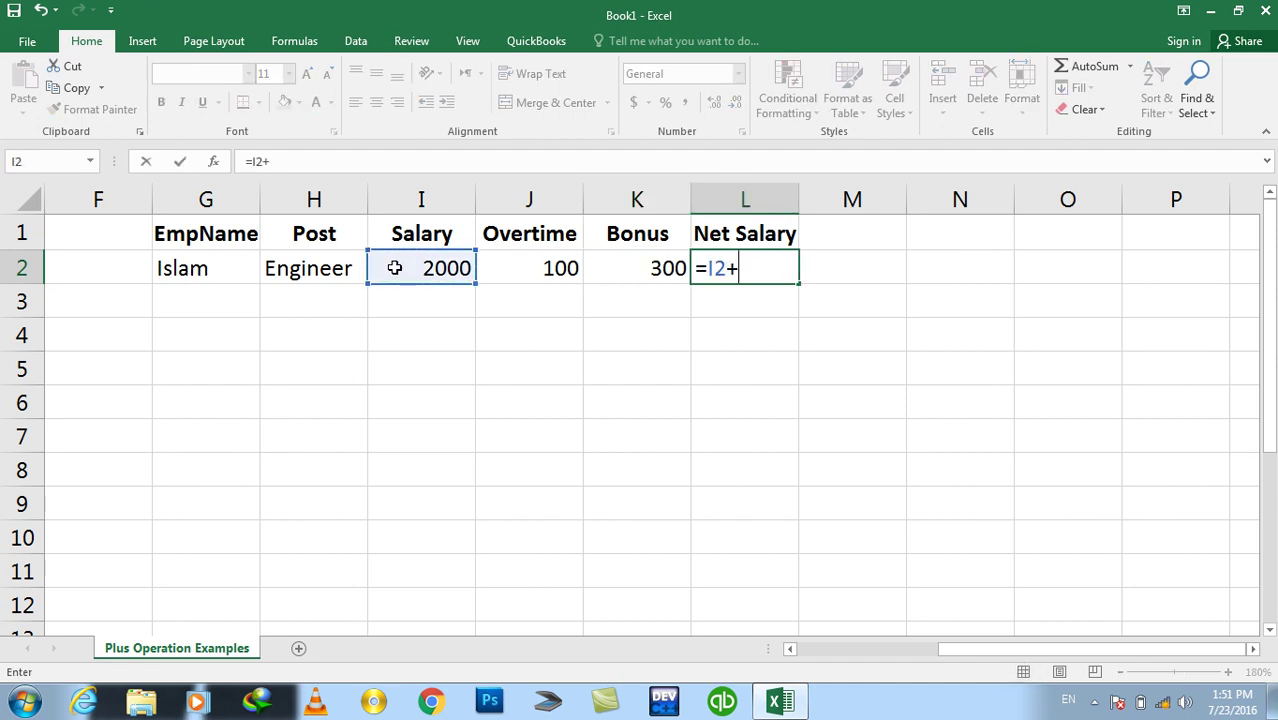
pyautogui.click(521, 262)
pyautogui.write('+')
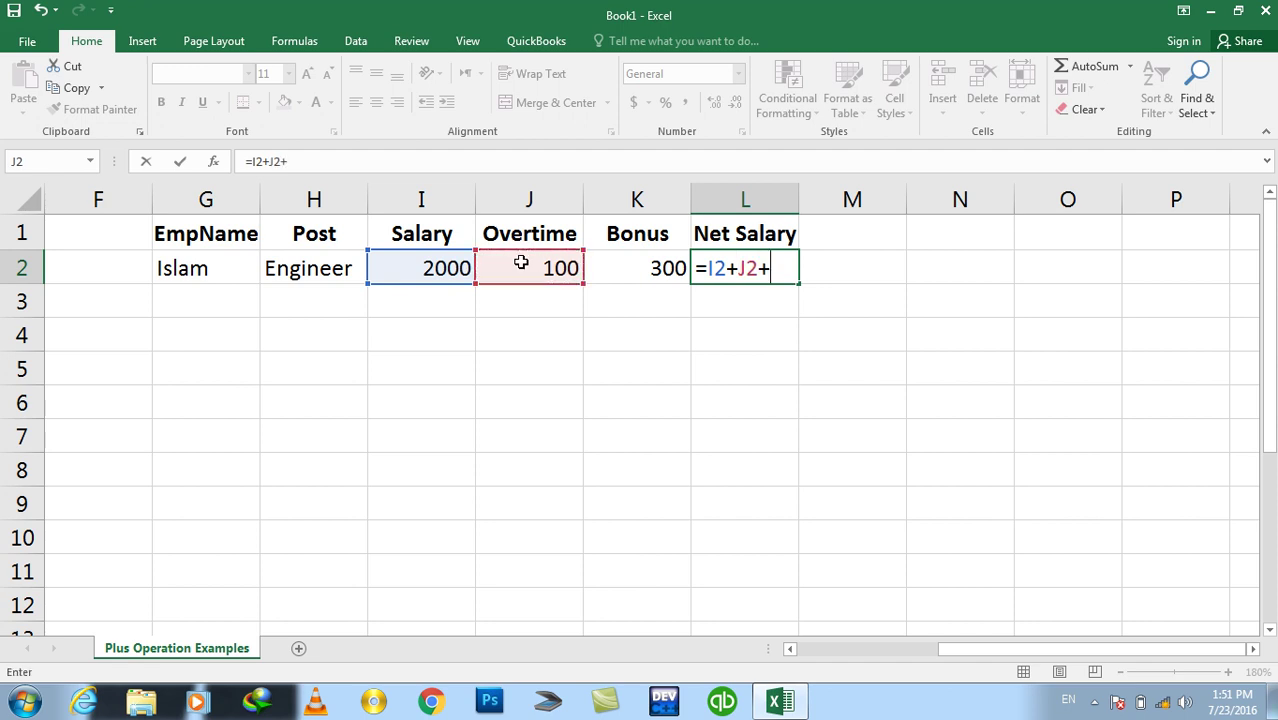
pyautogui.click(622, 263)
pyautogui.press('Return')
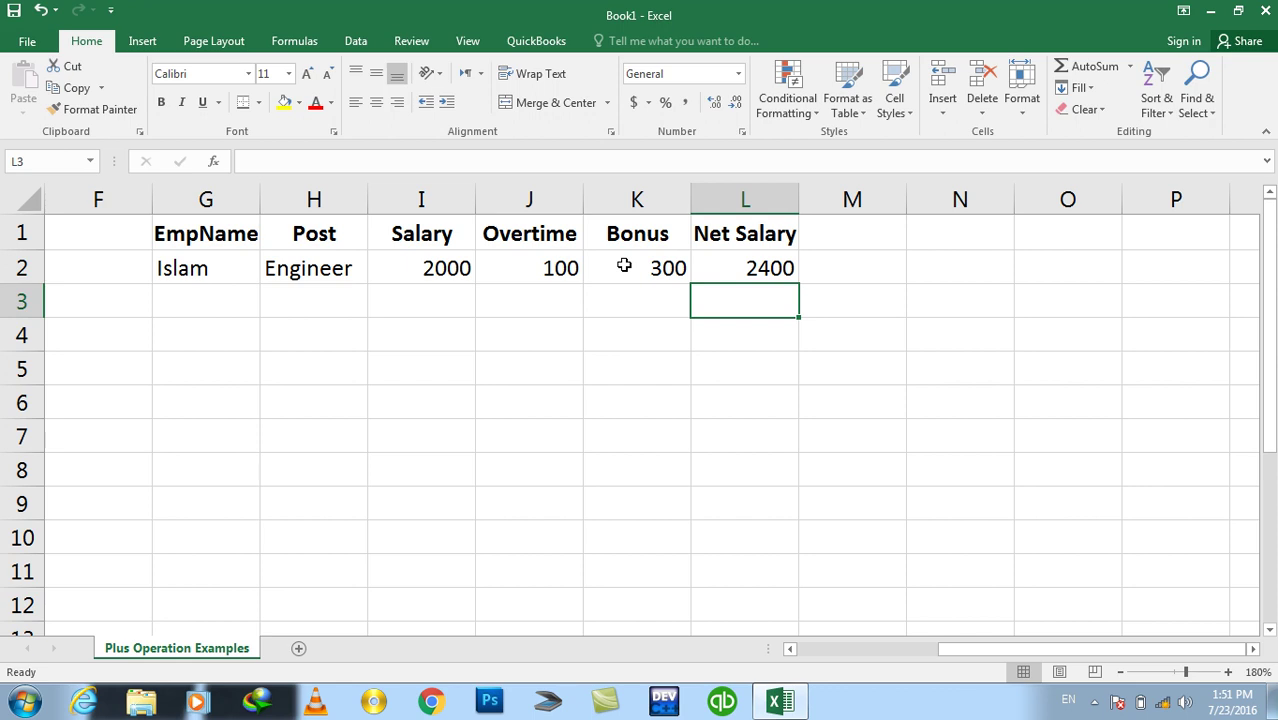
pyautogui.press('Up')
pyautogui.hotkey('shift', 'Down')
pyautogui.hotkey('shift', 'Down')
pyautogui.hotkey('shift', 'Down')
pyautogui.hotkey('shift', 'Down')
pyautogui.hotkey('shift', 'Down')
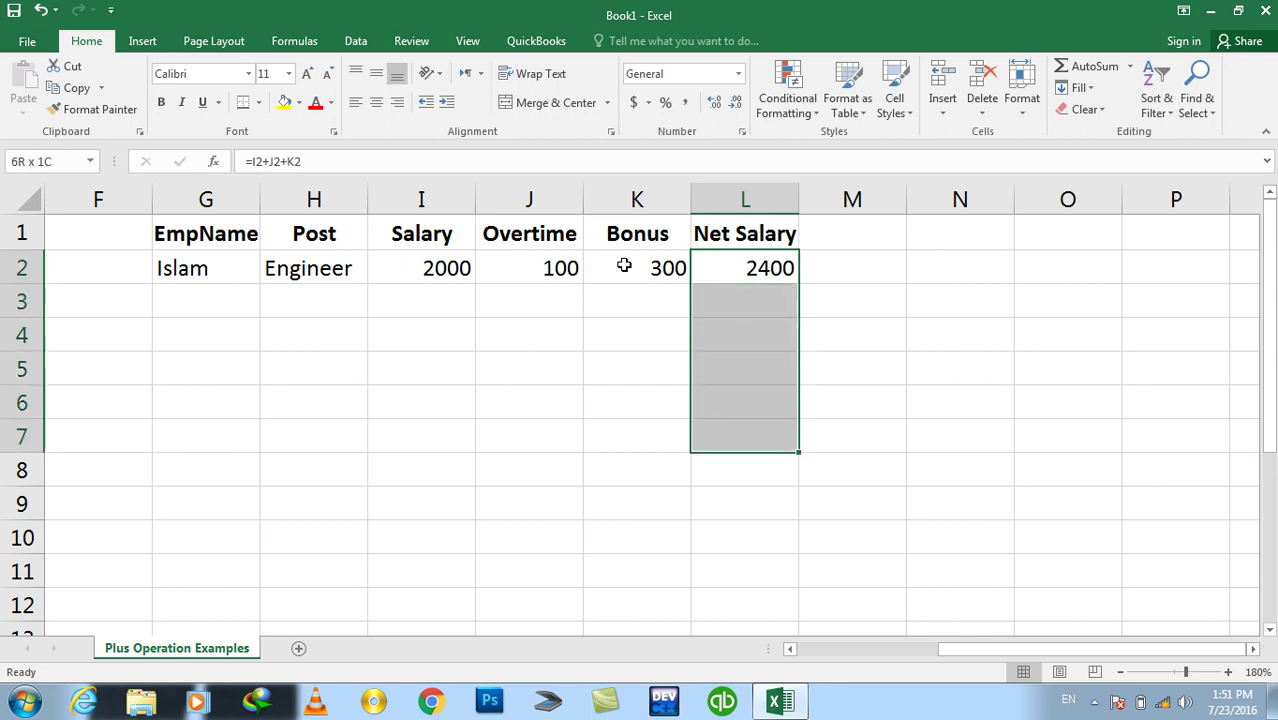
# Fill Net Salary down to L7 and add a Teacher row with 1000, 200 and 300
pyautogui.hotkey('ctrl', 'd')
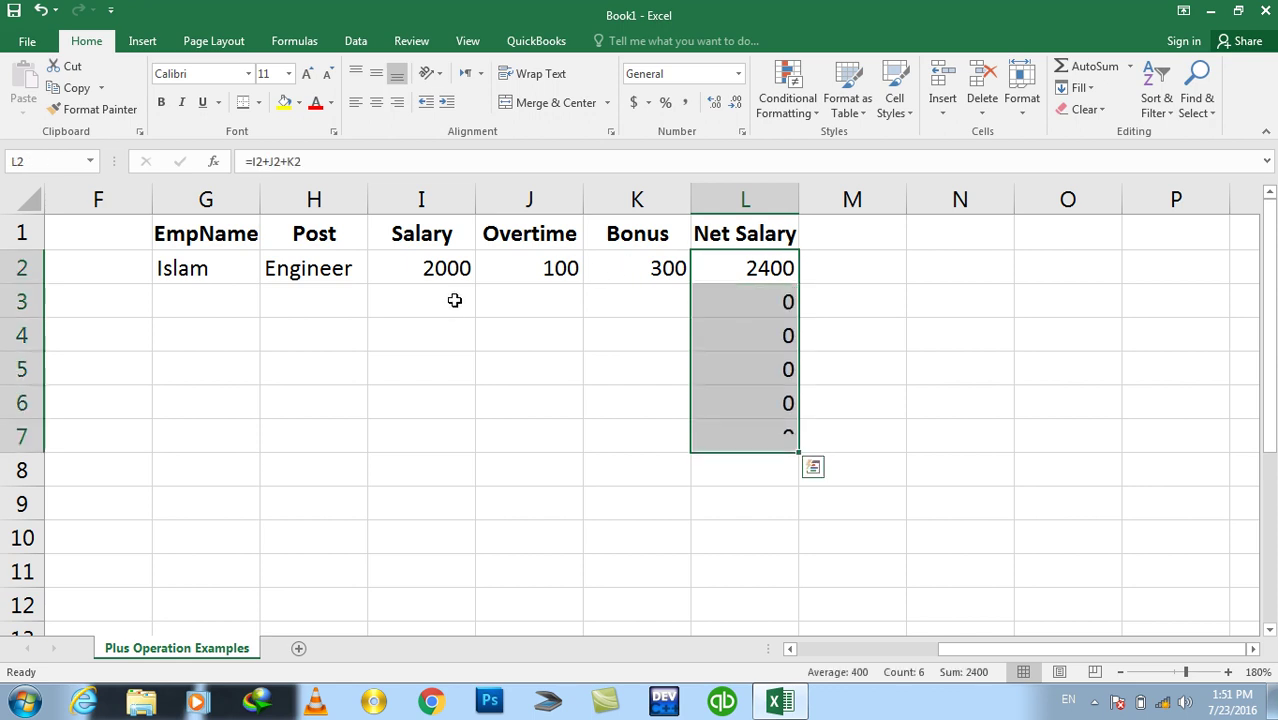
pyautogui.click(204, 316)
pyautogui.write('A')
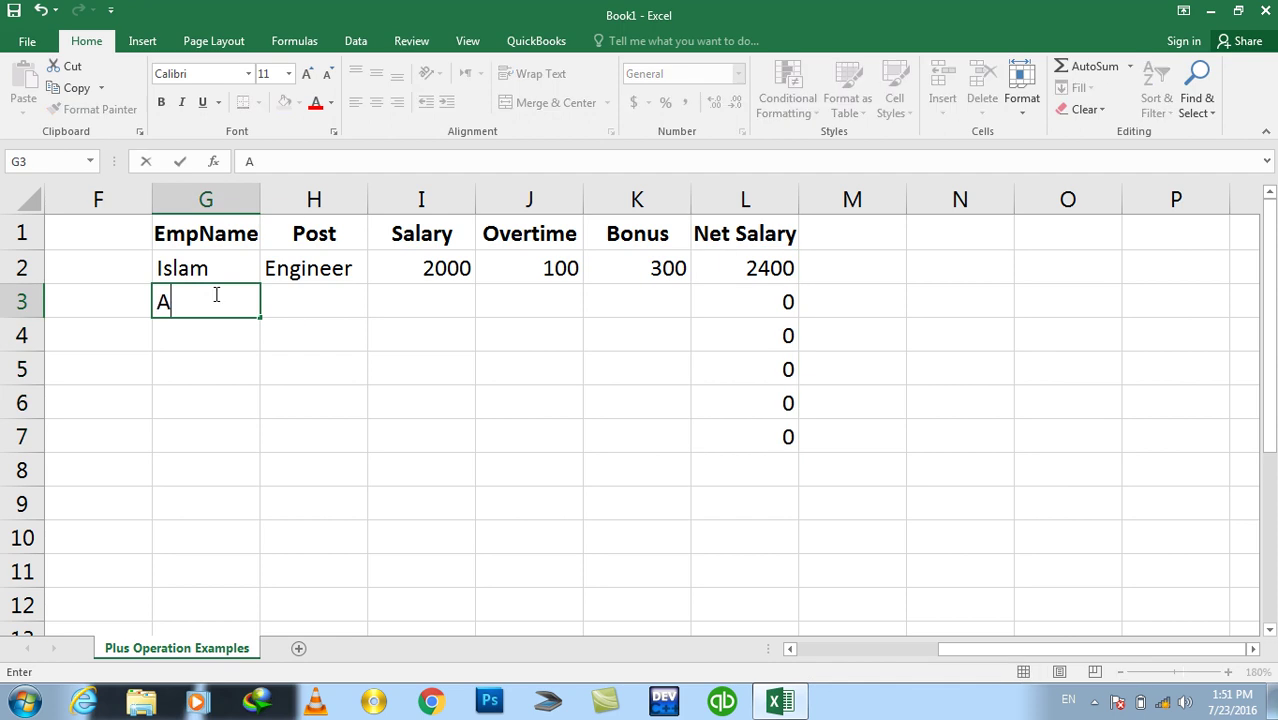
pyautogui.write('jmal')
pyautogui.press('Tab')
pyautogui.write('Teacher')
pyautogui.press('Tab')
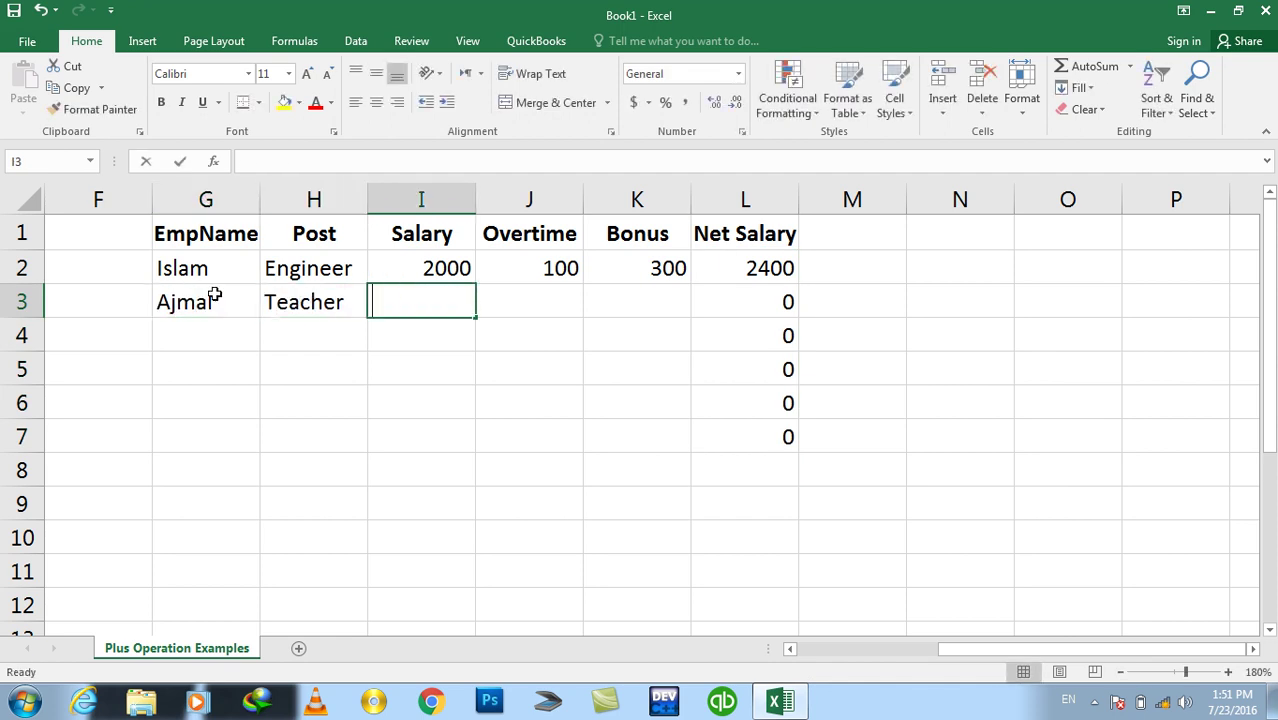
pyautogui.write('1000')
pyautogui.press('Tab')
pyautogui.write('200')
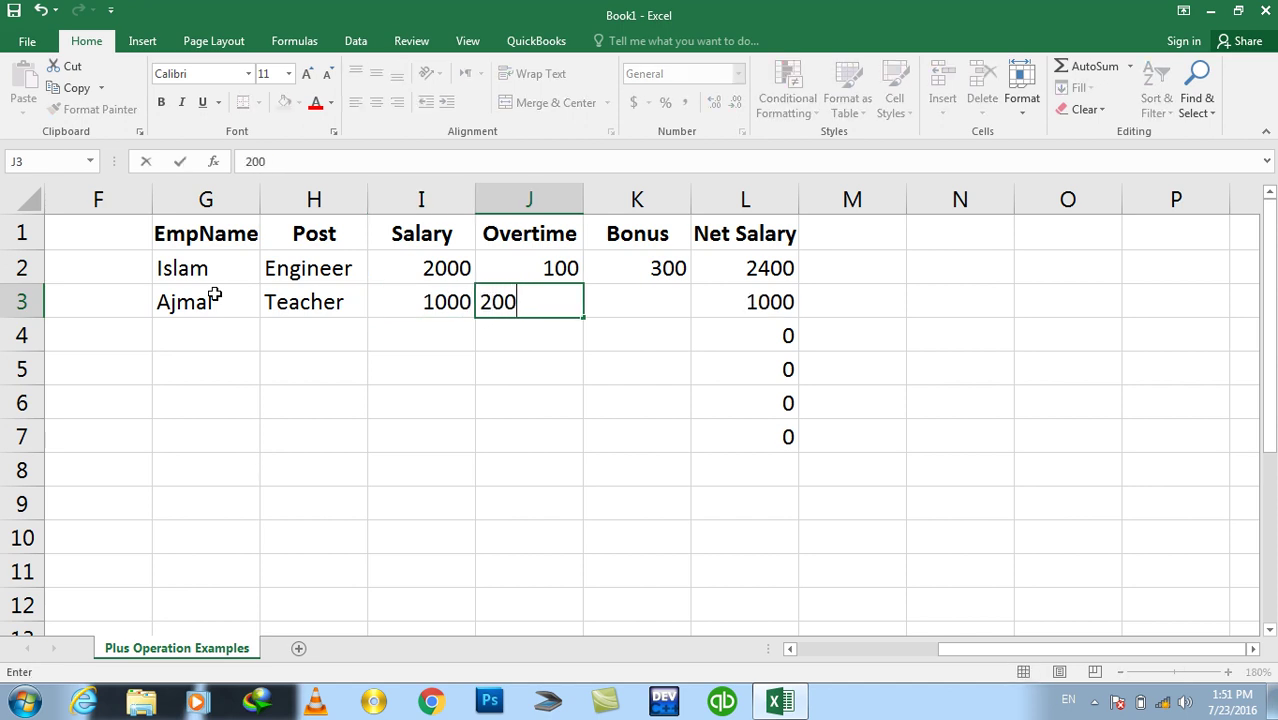
pyautogui.press('Tab')
pyautogui.write('300')
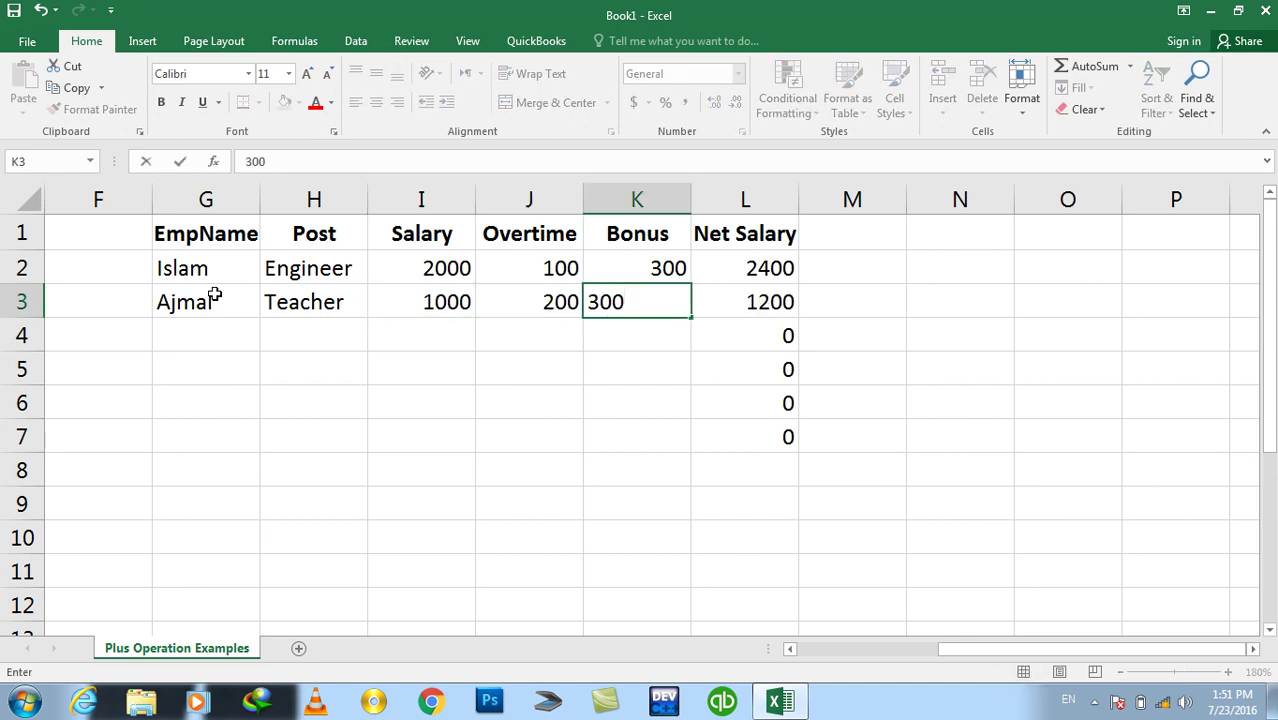
pyautogui.hotkey('ctrl', 'Return')
# Format the Net Salary cells L2:L7 as Accounting currency
pyautogui.press('Right')
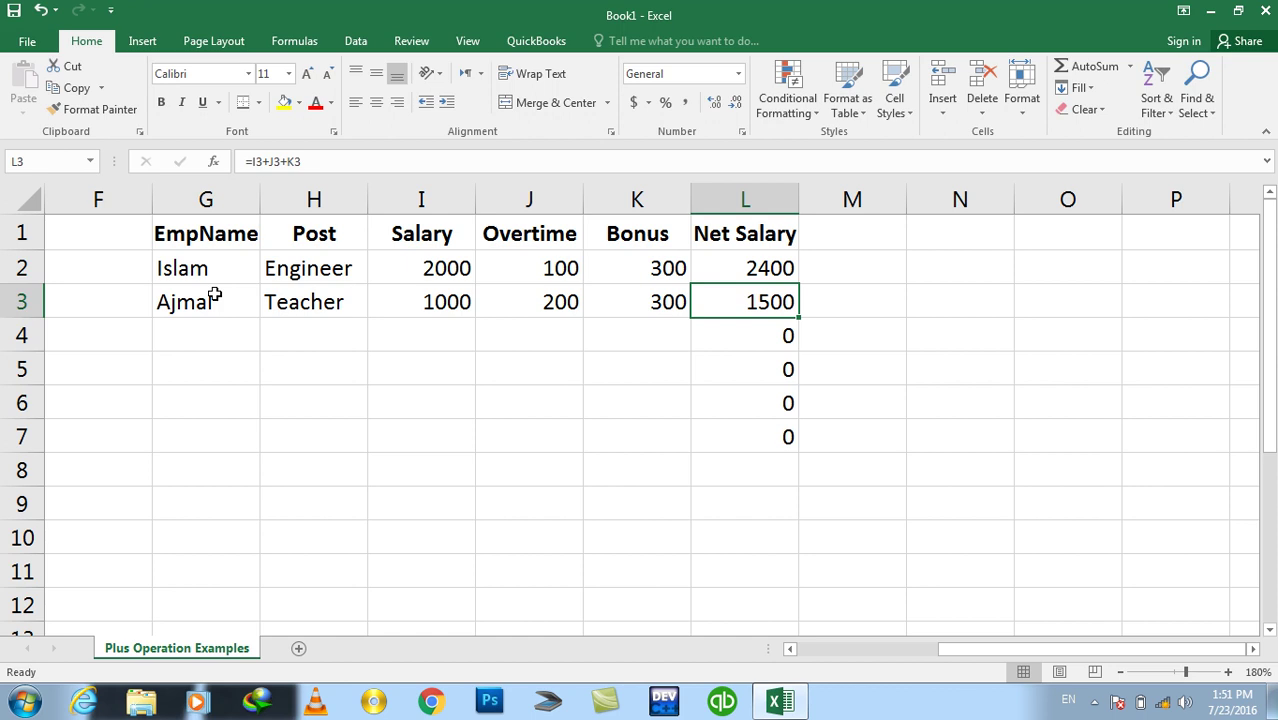
pyautogui.moveTo(702, 270); pyautogui.dragTo(697, 440)
pyautogui.click(633, 102)
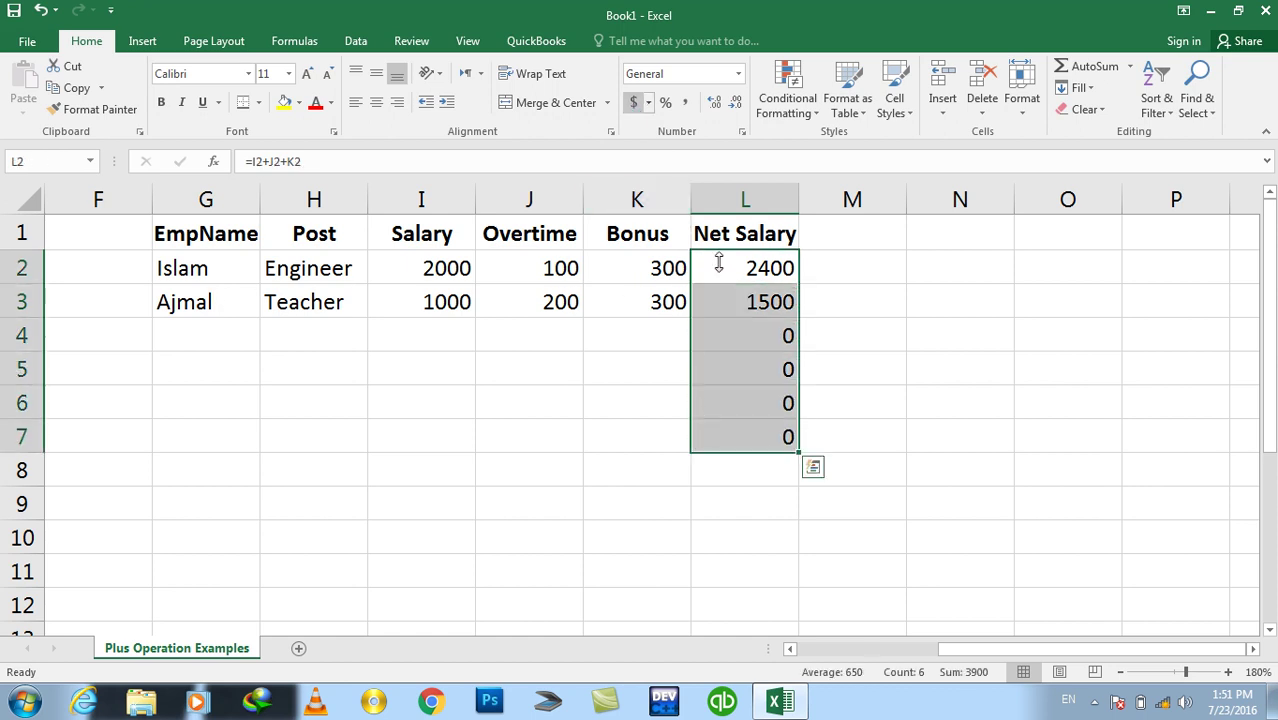
pyautogui.click(908, 346)
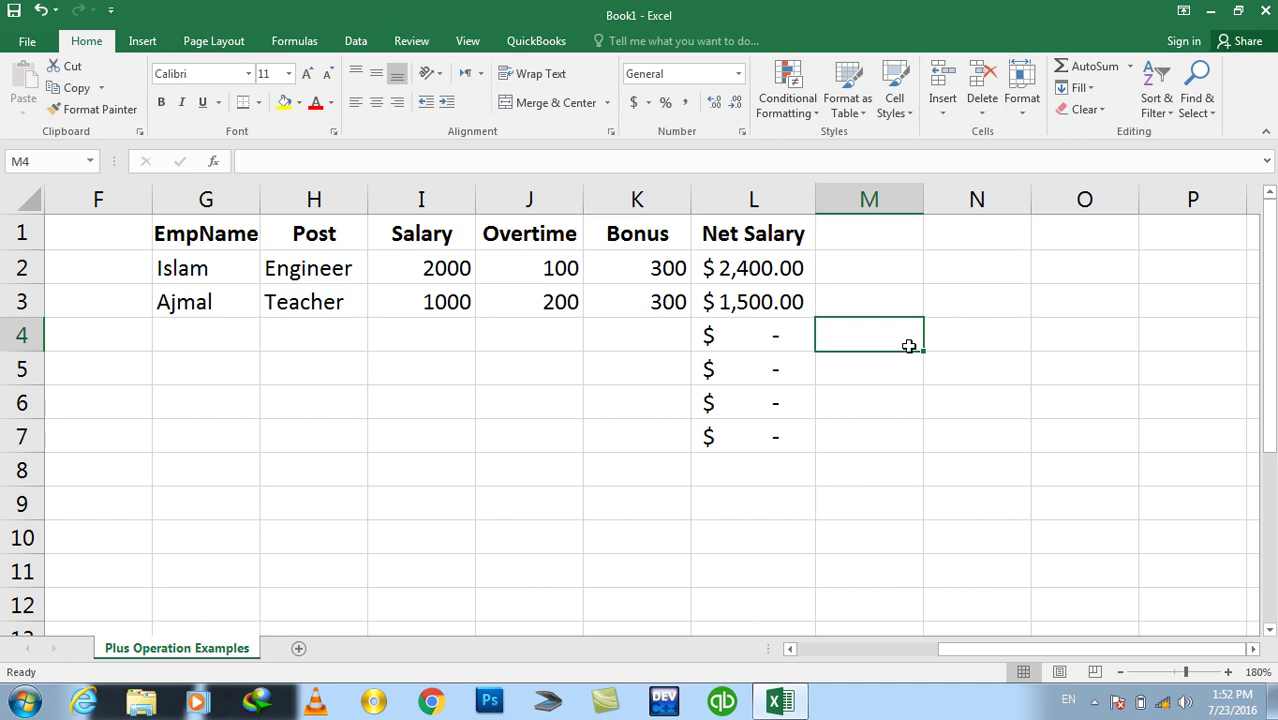
# Merge N1:V2 into a title cell and widen column L so the amounts show
pyautogui.click(1252, 649)
pyautogui.click(1251, 649)
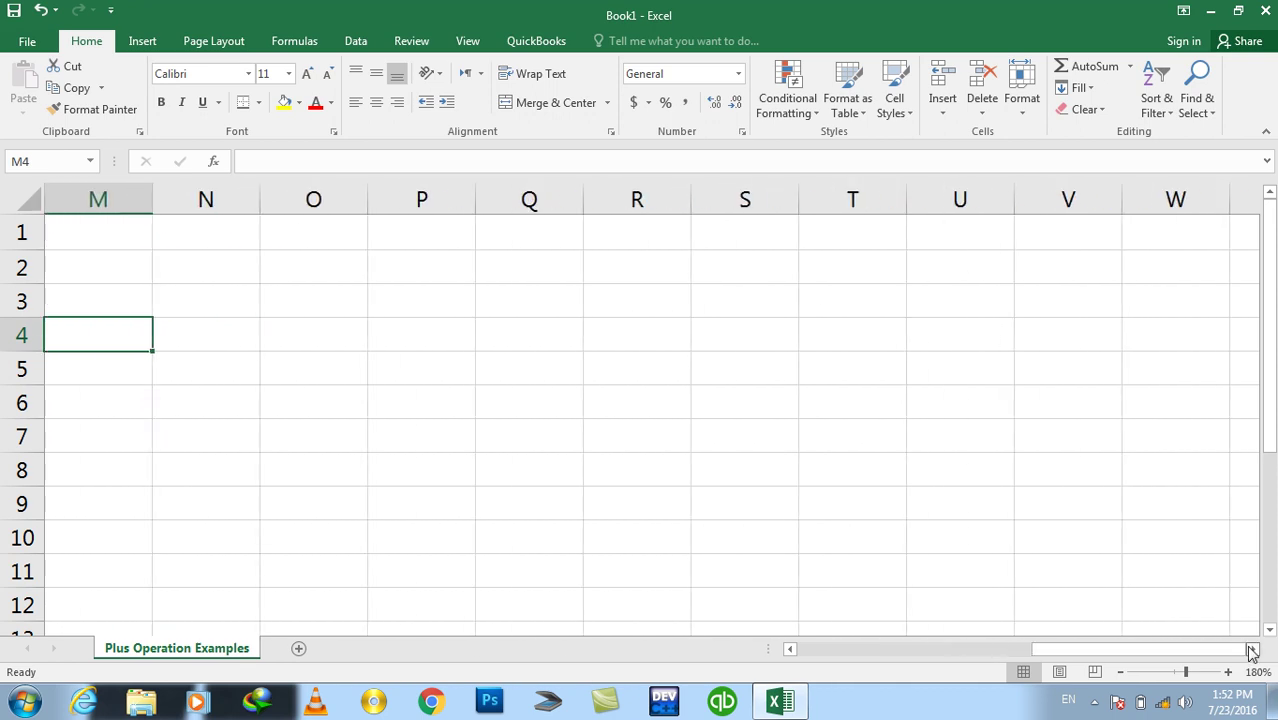
pyautogui.click(177, 236)
pyautogui.moveTo(175, 230)
pyautogui.mouseDown()
pyautogui.moveTo(1032, 249)
pyautogui.moveTo(1036, 260)
pyautogui.mouseUp()
pyautogui.click(551, 103)
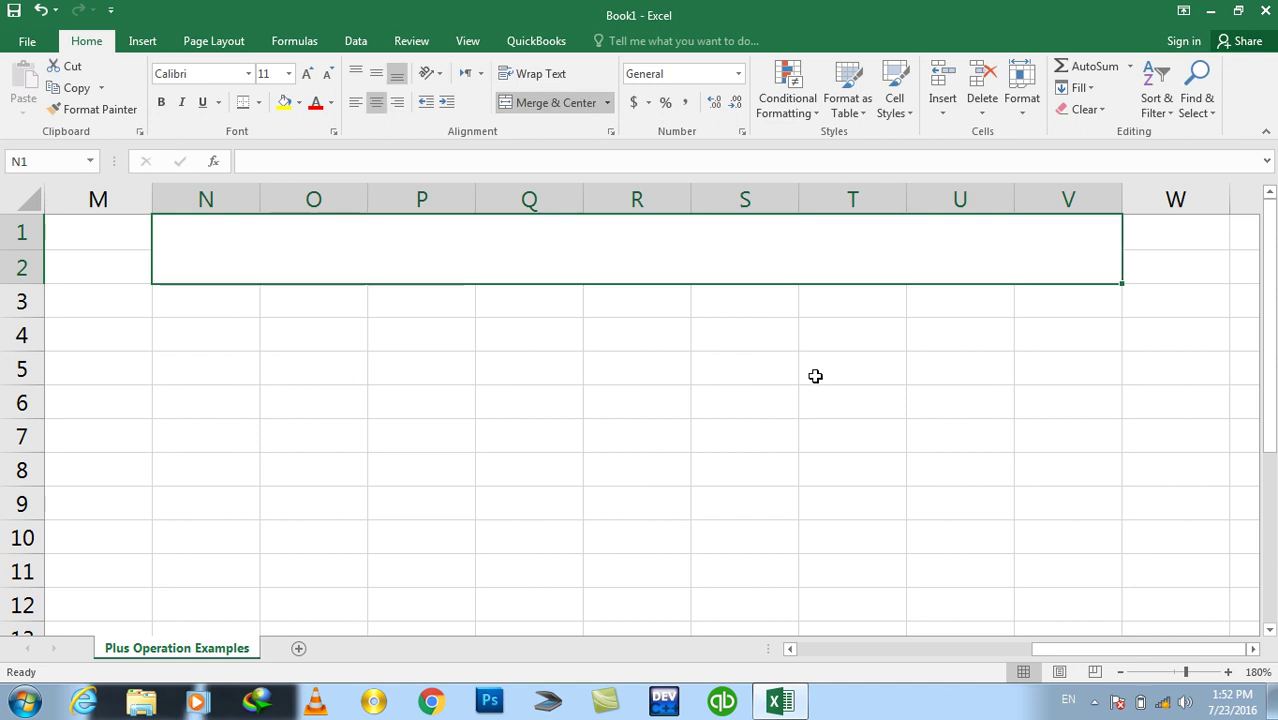
pyautogui.click(1120, 672)
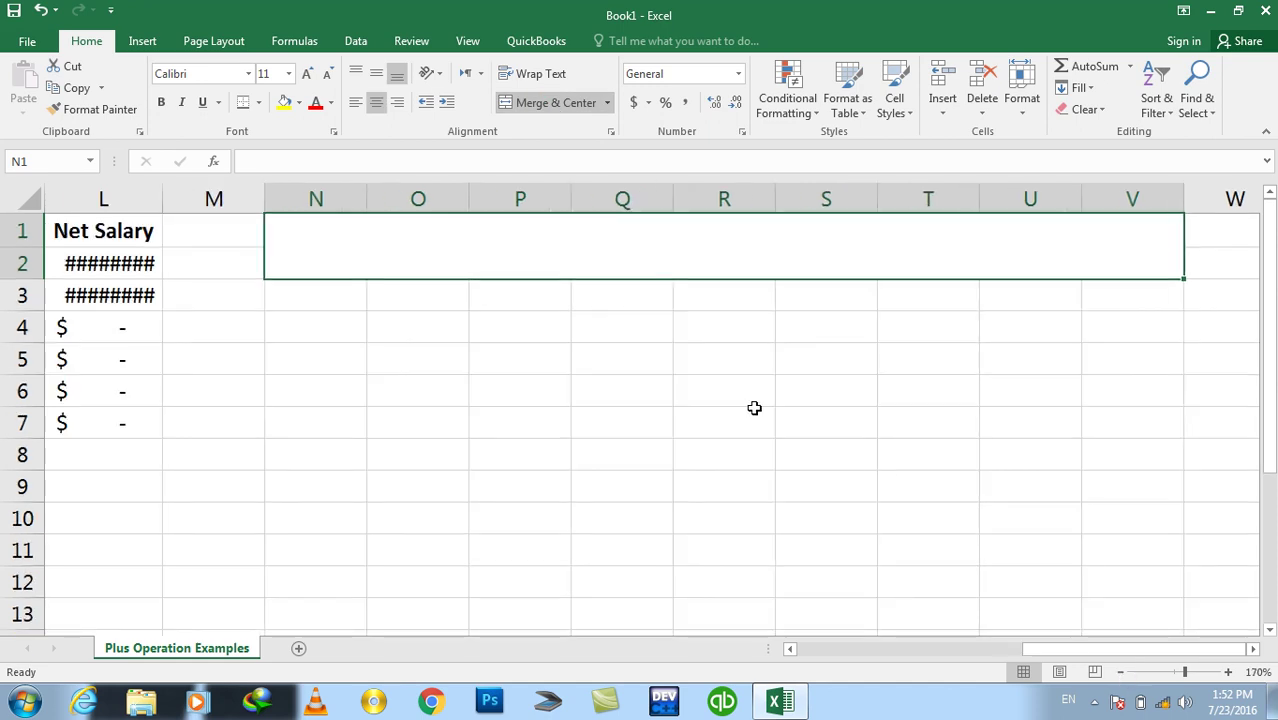
pyautogui.doubleClick(163, 199)
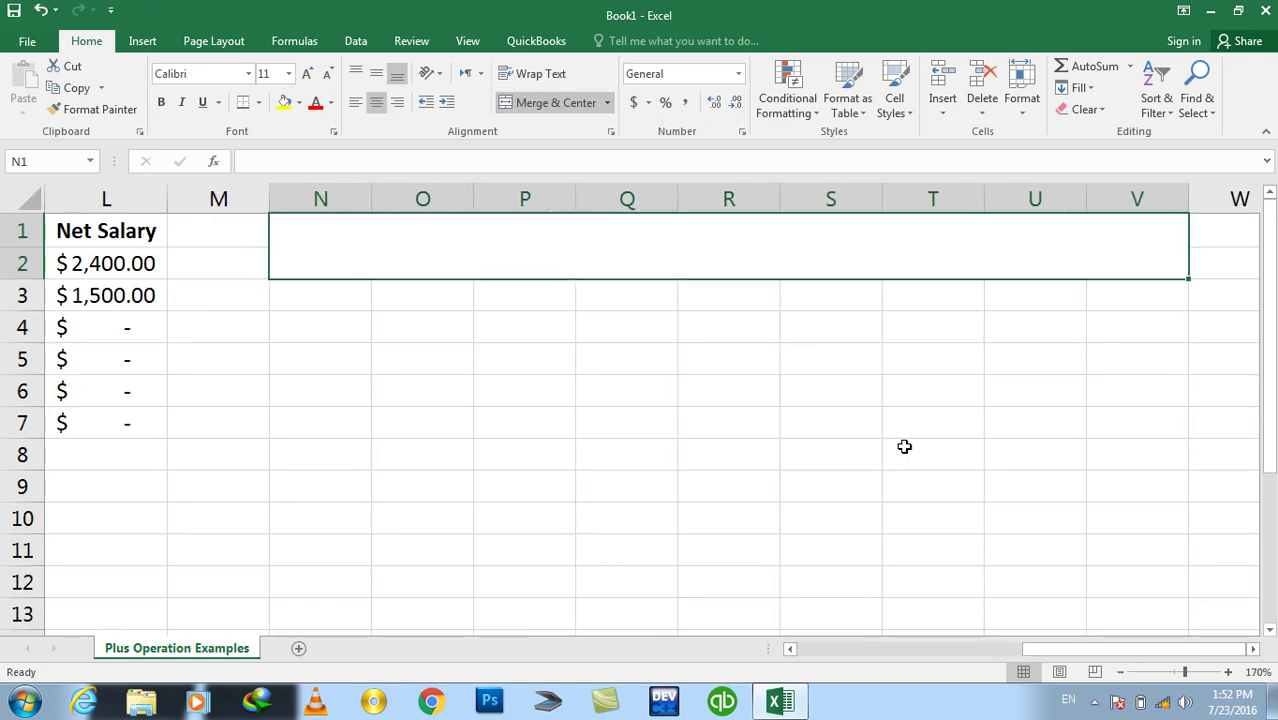
# Re-merge the title area so it spans N1:X2 as one cell
pyautogui.click(1252, 649)
pyautogui.click(1252, 649)
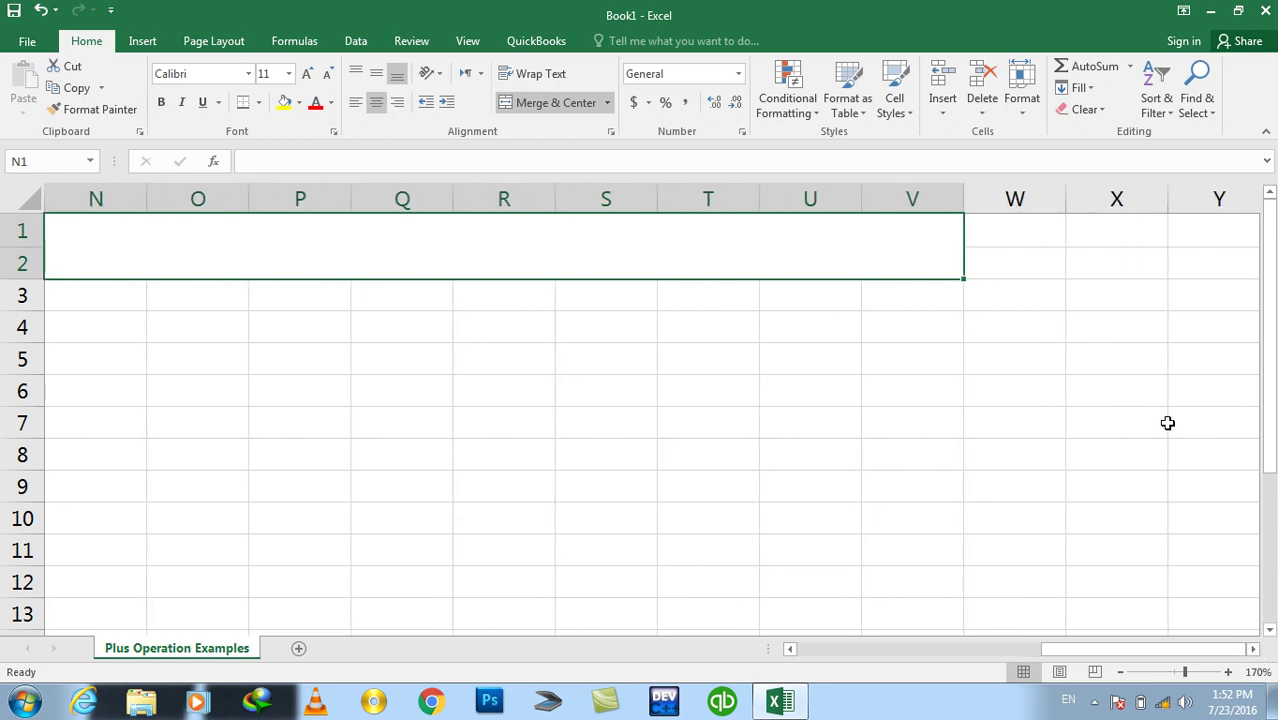
pyautogui.moveTo(1097, 234); pyautogui.dragTo(697, 226)
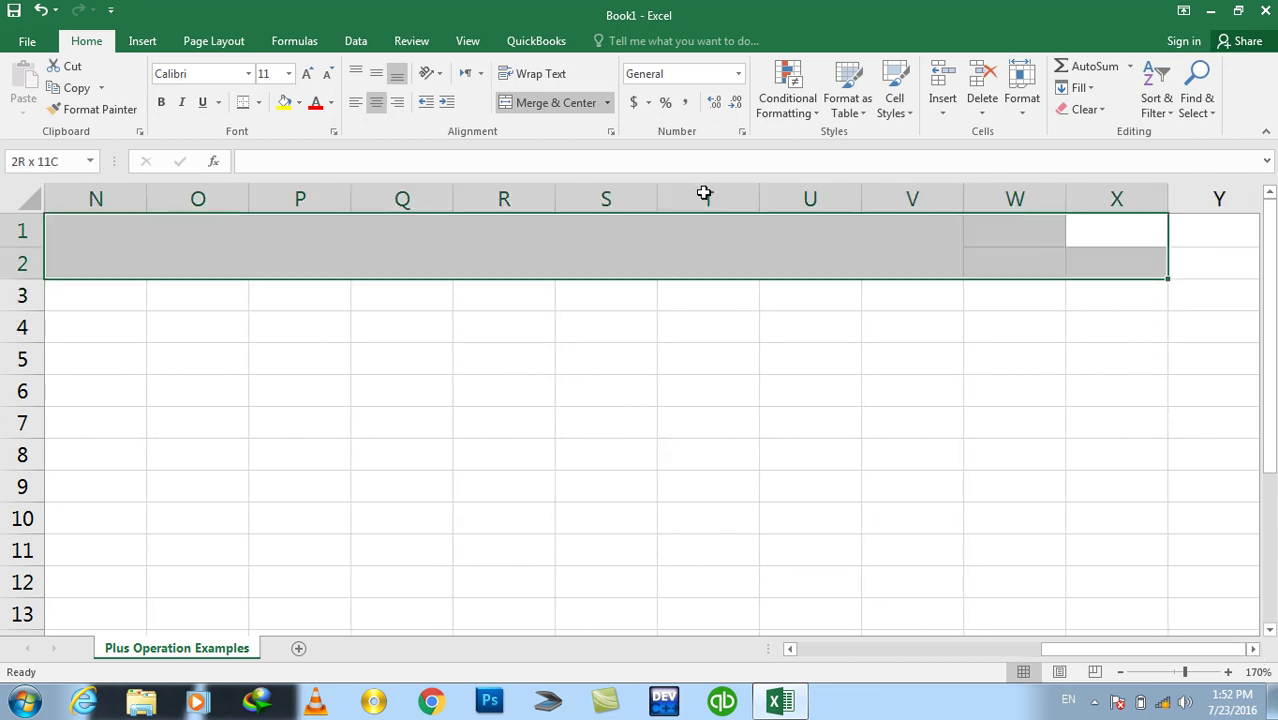
pyautogui.click(576, 104)
pyautogui.click(576, 104)
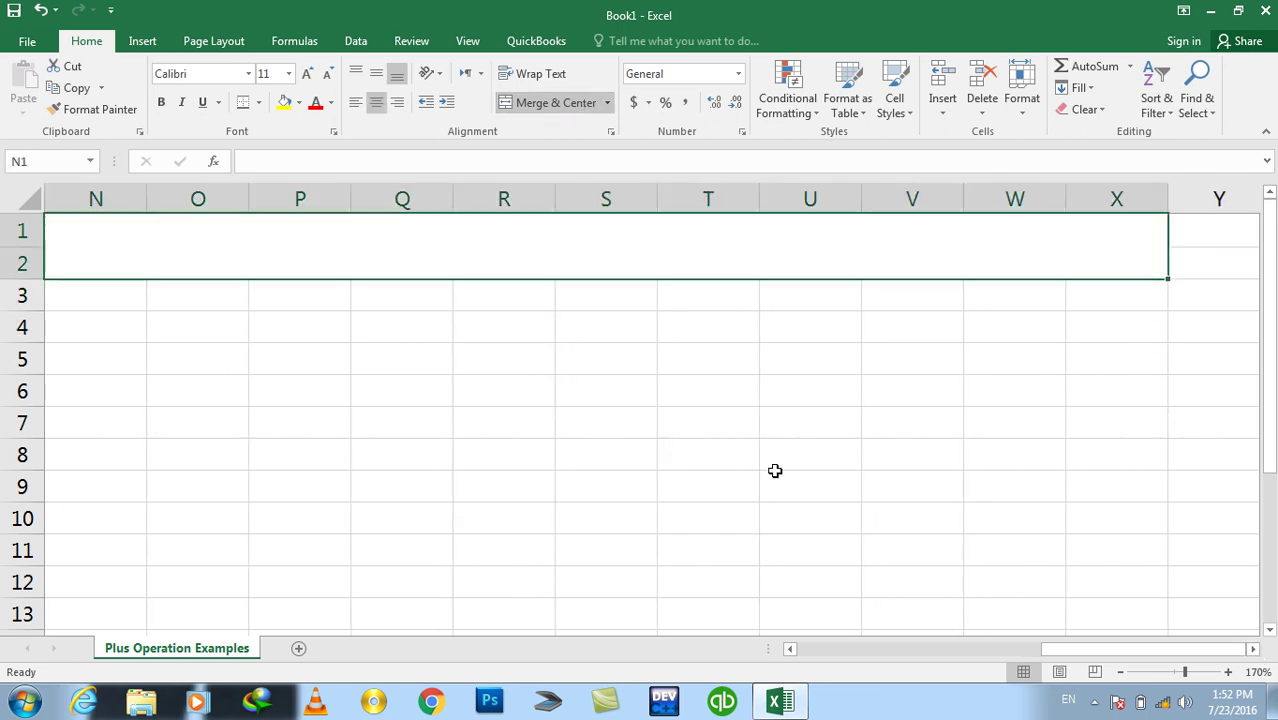
pyautogui.click(790, 649)
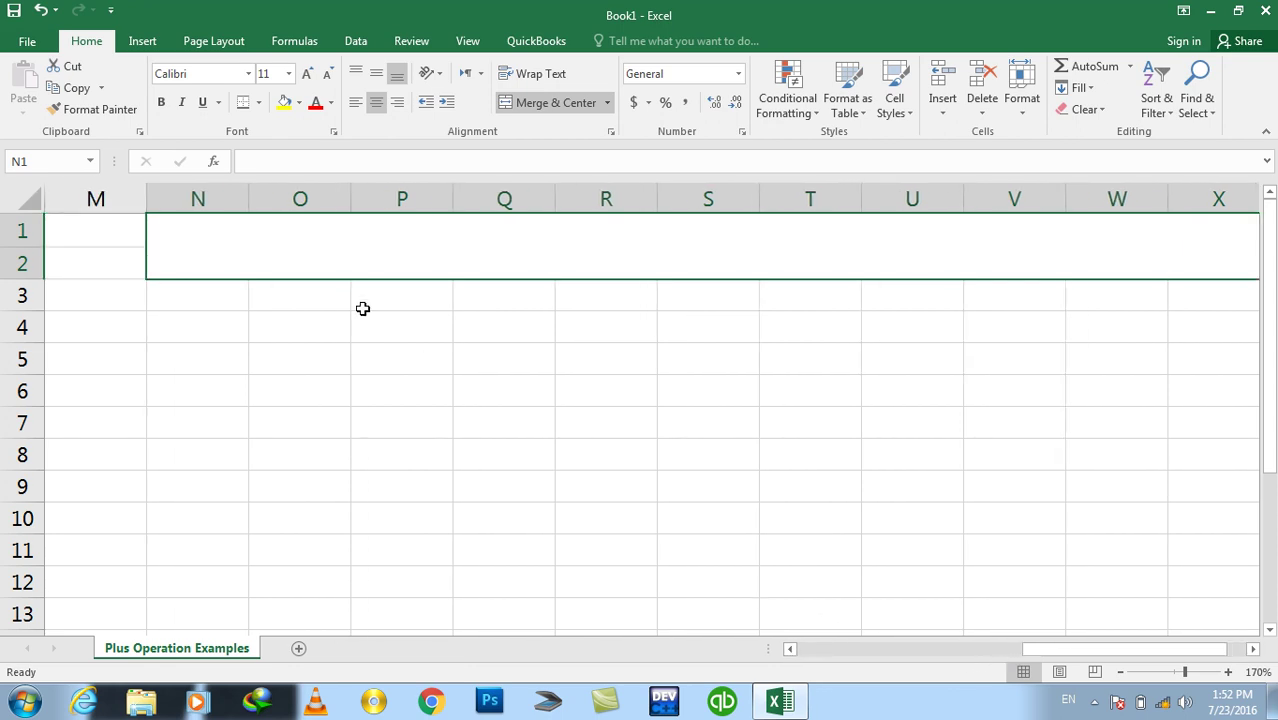
# Type 'Qzawat Educational Institute Annual Income, Expense and Profit Report' into the merged title cell
pyautogui.write('Qzawat Educationa')
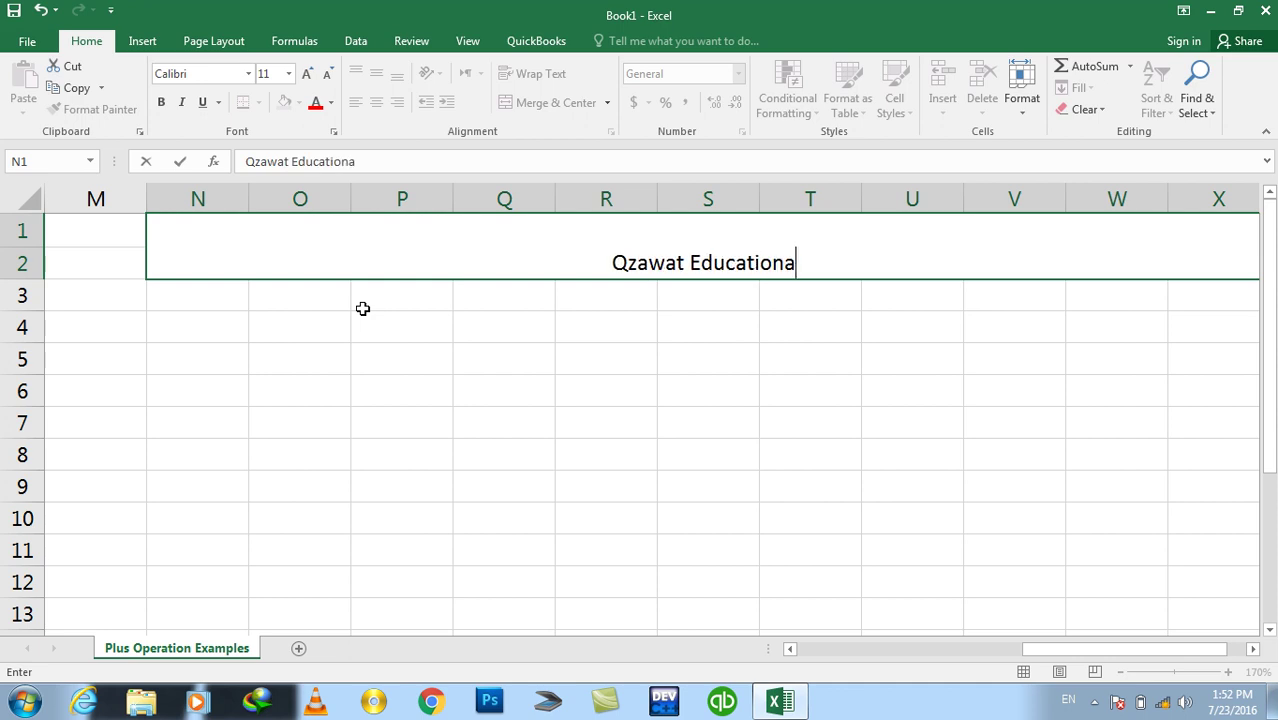
pyautogui.write('l Institute Annual Inc')
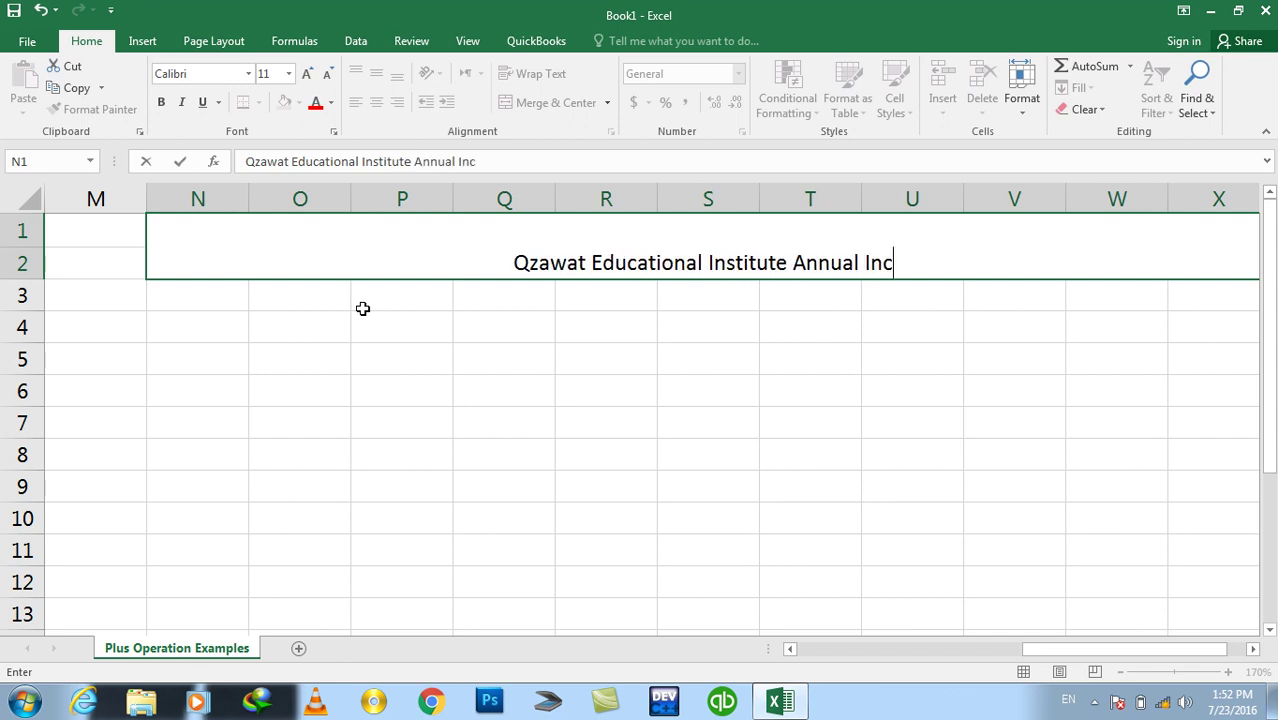
pyautogui.write('ome, Expense a')
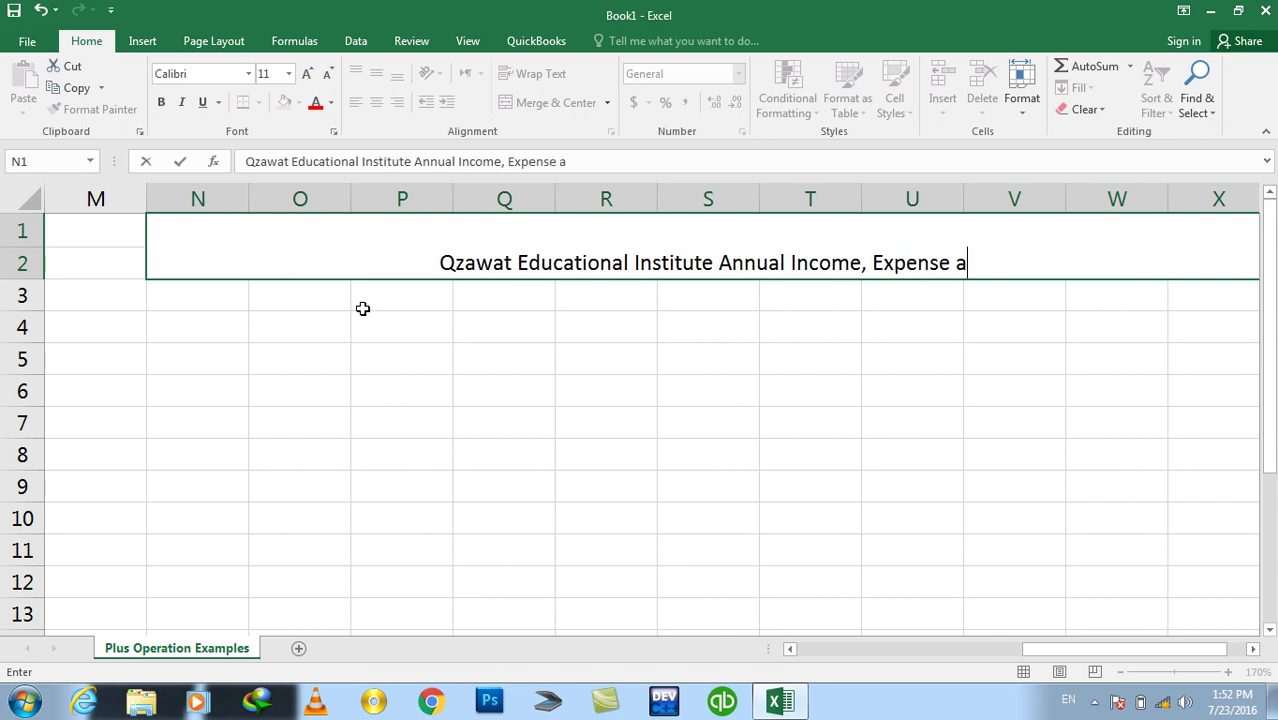
pyautogui.write('nd Profite')
pyautogui.press('BackSpace')
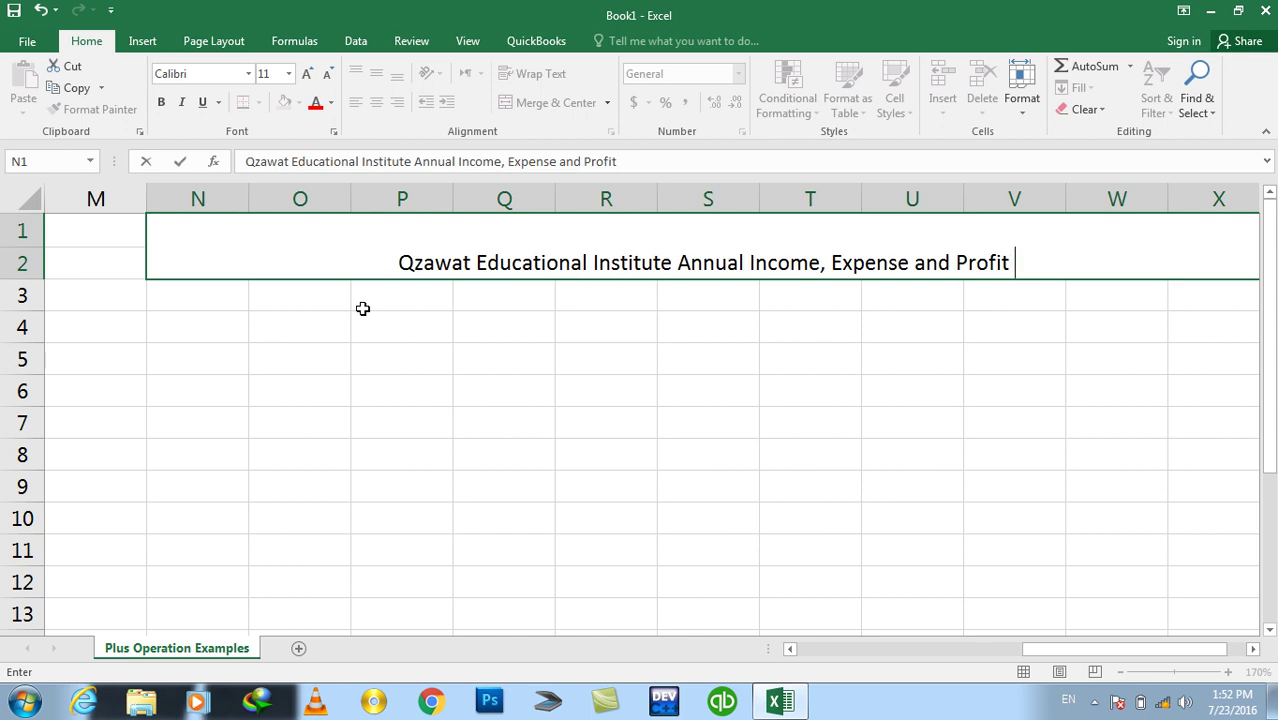
pyautogui.write('Report')
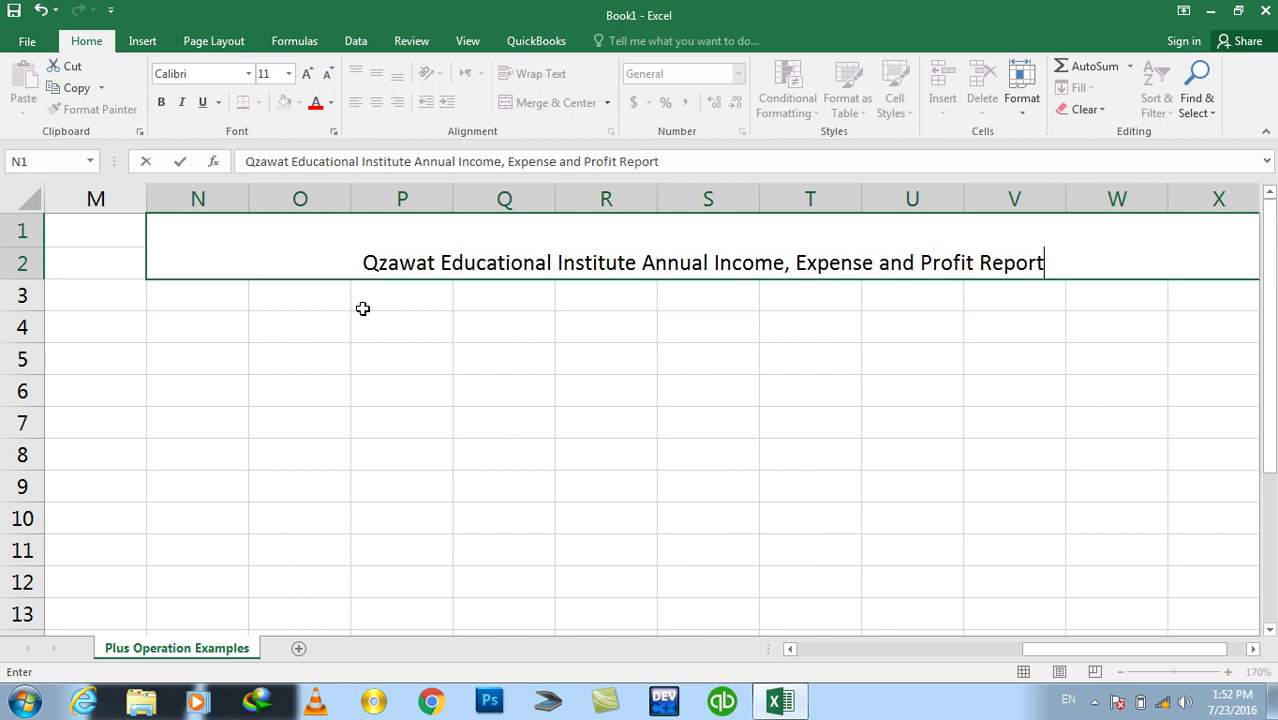
pyautogui.click(974, 262)
# Change Profit to Profit/Loss in the title and commit it
pyautogui.write('/Lost')
pyautogui.press('BackSpace')
pyautogui.write('s')
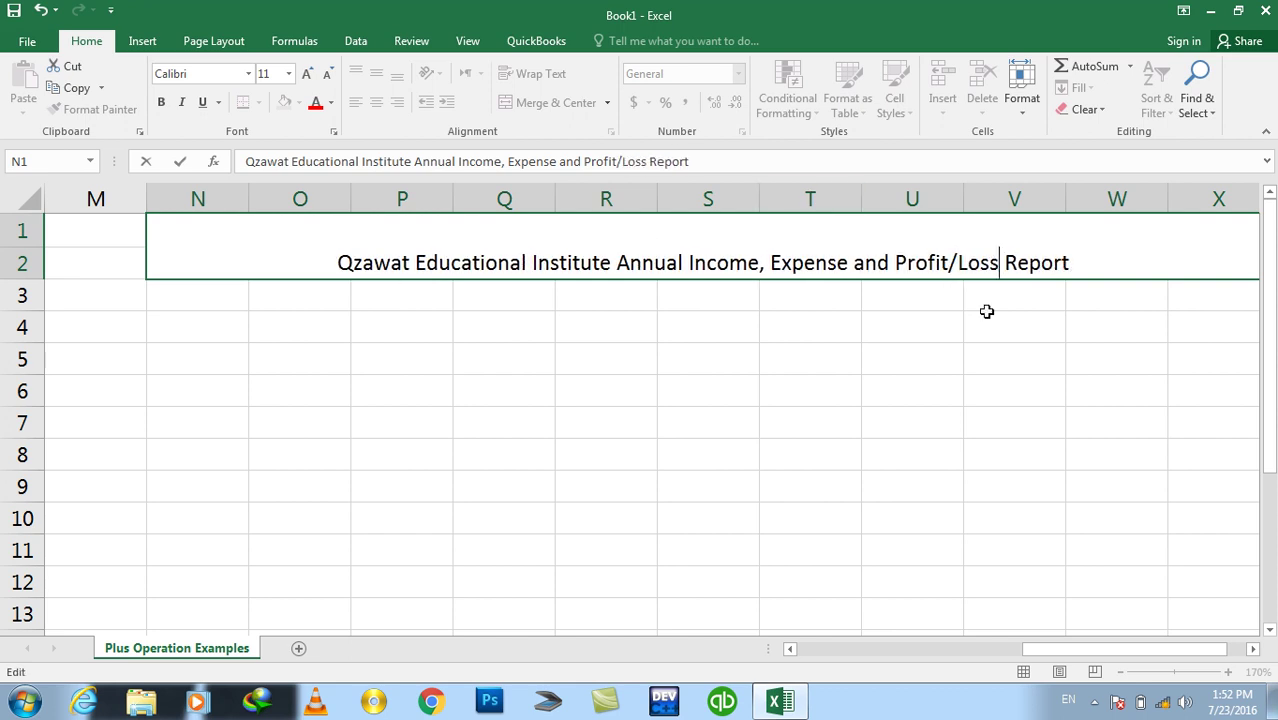
pyautogui.press('Return')
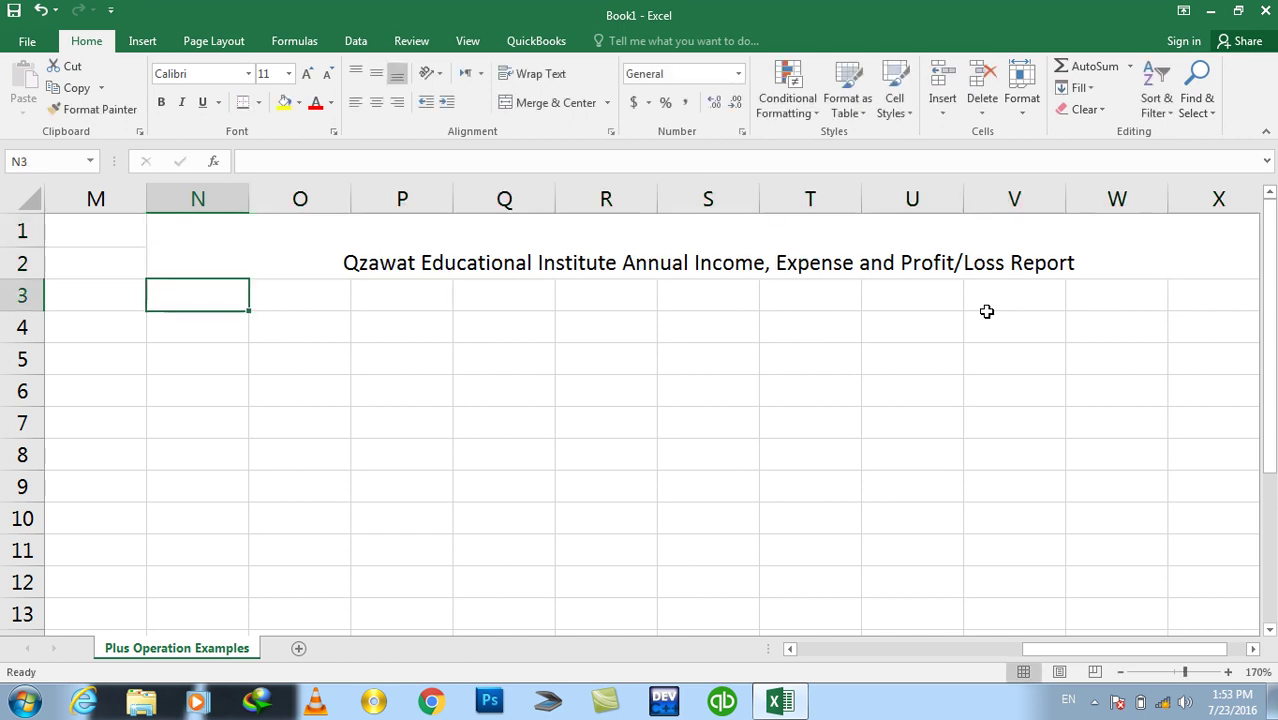
# Make the title bold, 16 pt and vertically middle-aligned
pyautogui.click(665, 222)
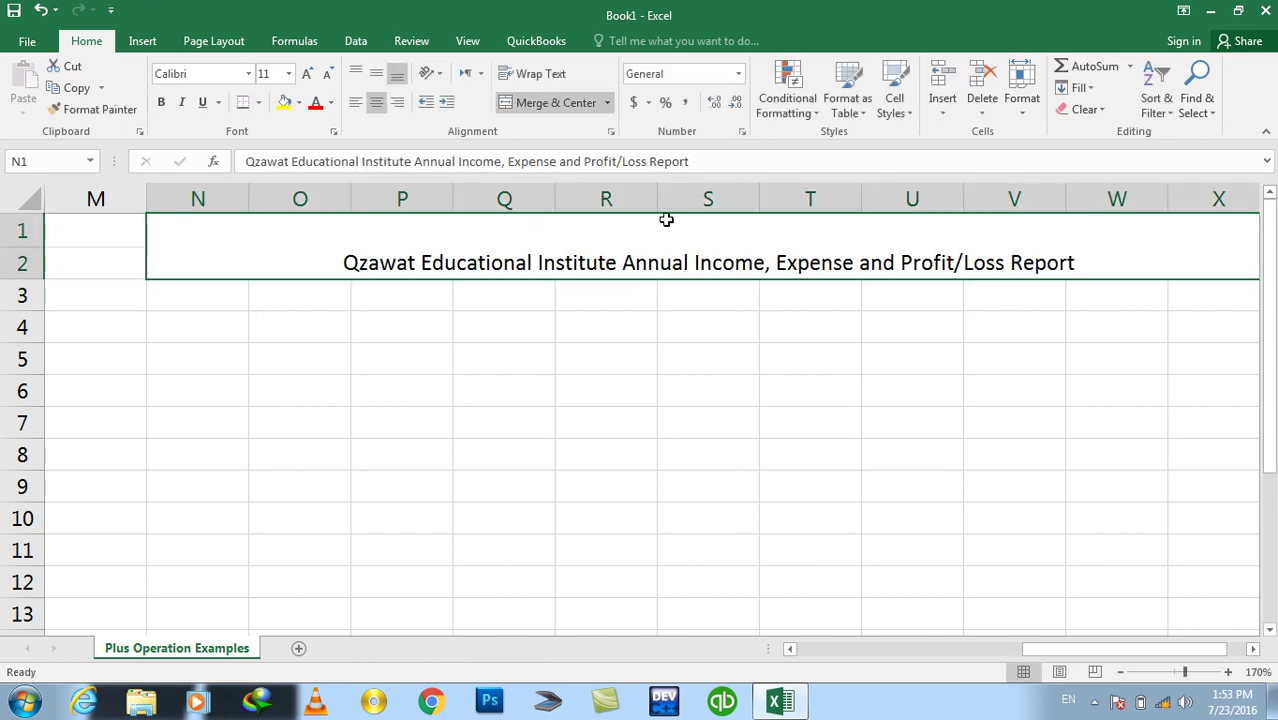
pyautogui.click(378, 75)
pyautogui.click(243, 102)
pyautogui.click(161, 102)
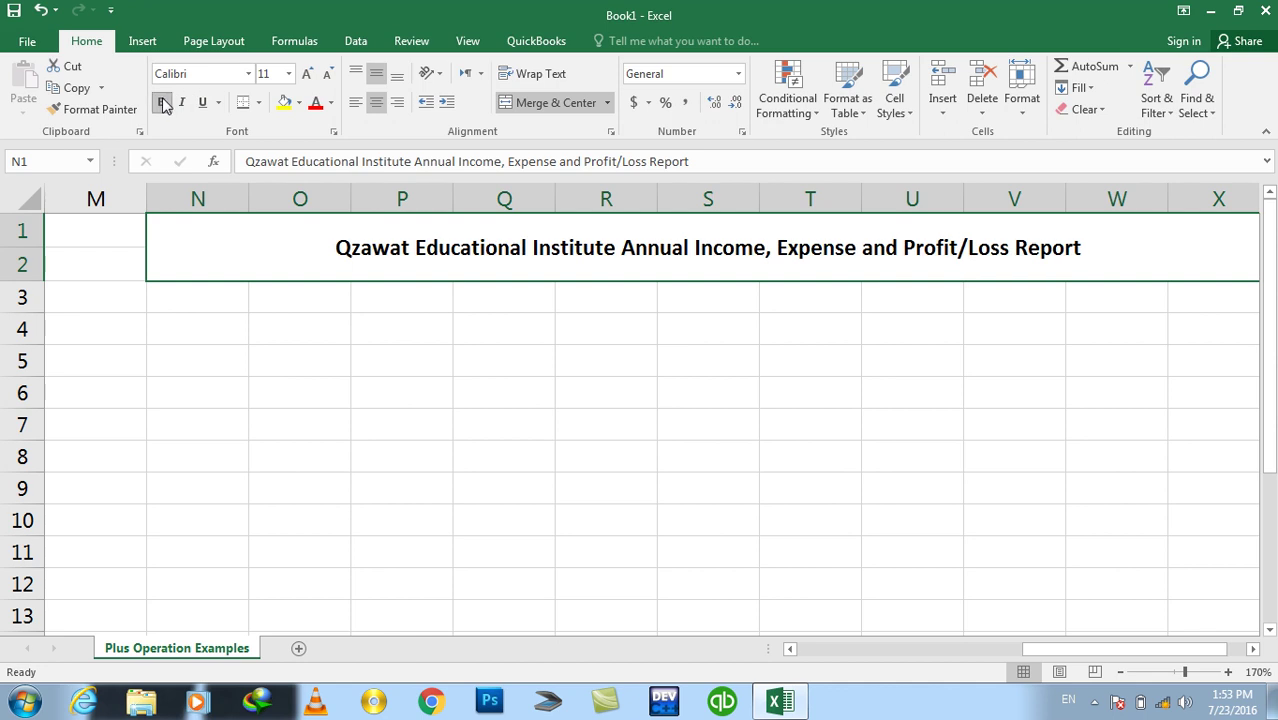
pyautogui.click(307, 75)
pyautogui.click(307, 75)
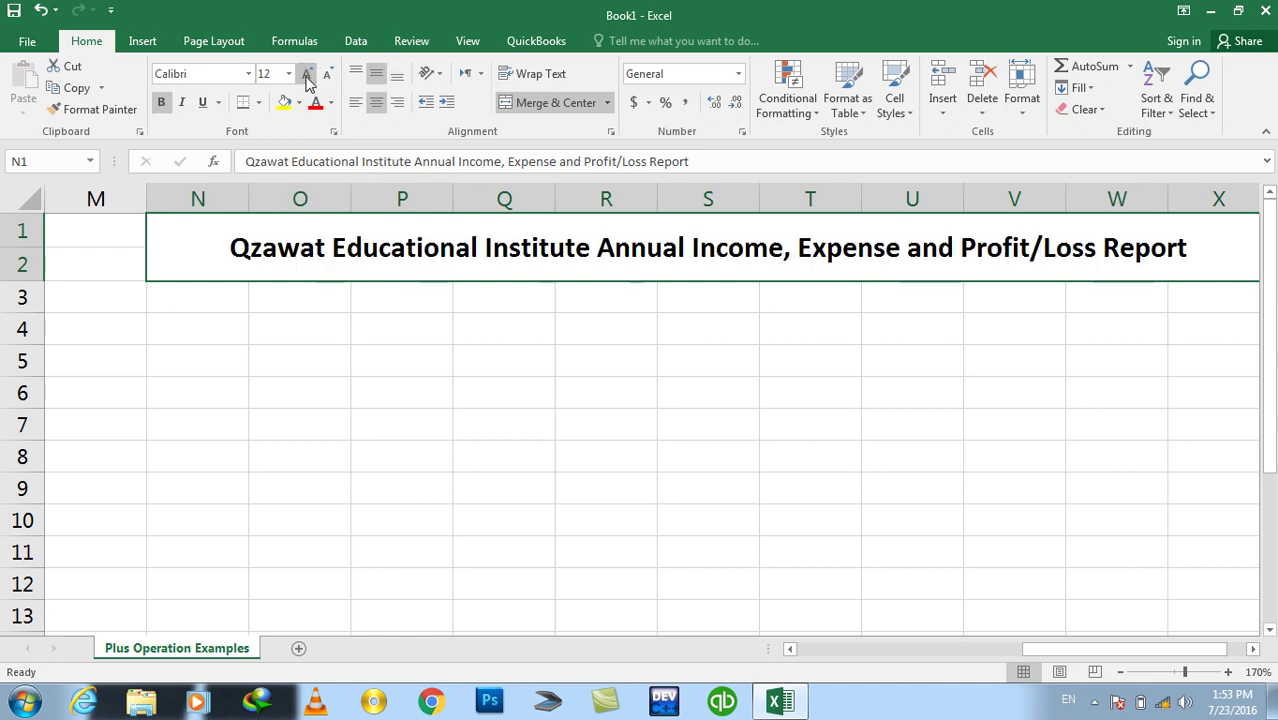
pyautogui.click(307, 75)
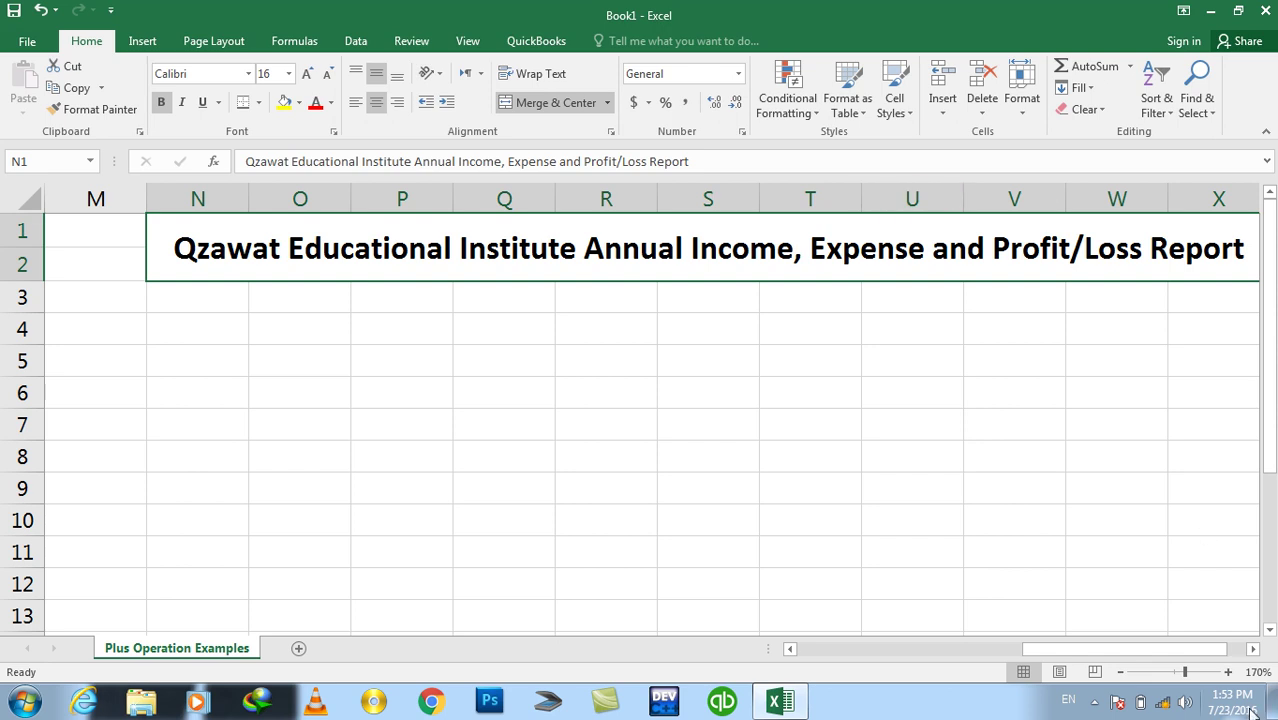
pyautogui.click(1252, 648)
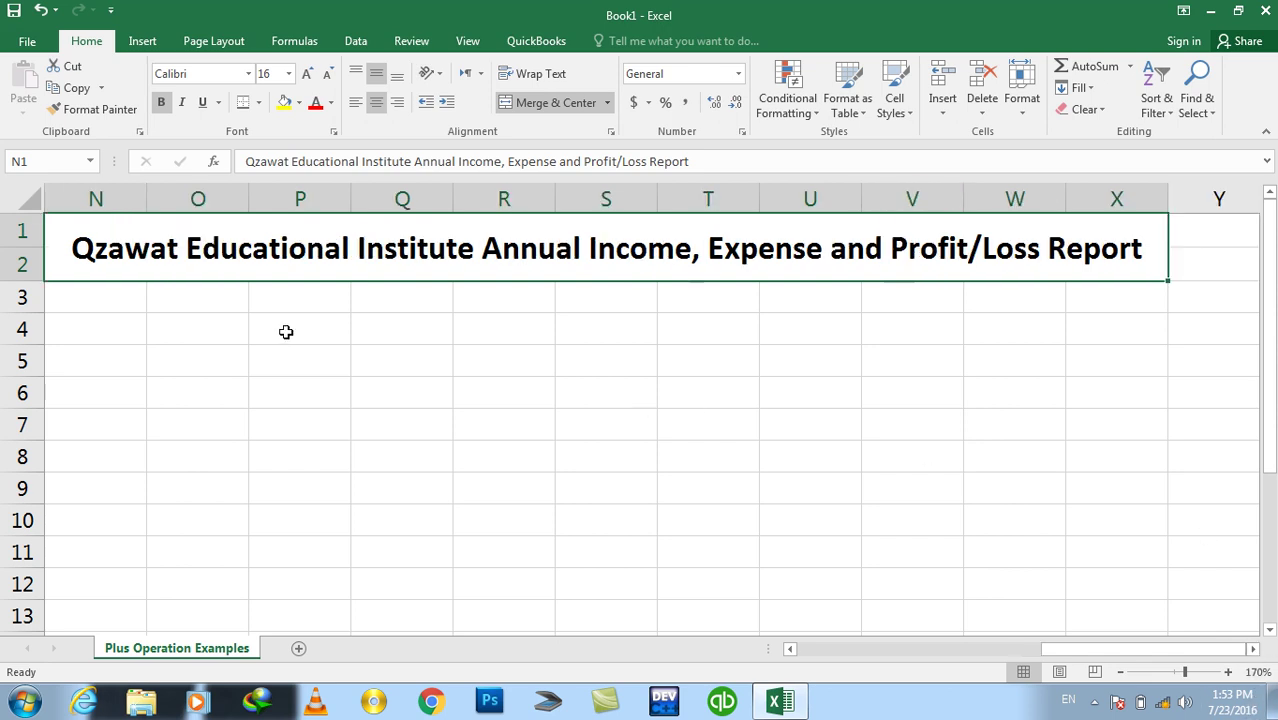
# Enter Jan in N3 and fill the month series through Nov in X3
pyautogui.click(106, 300)
pyautogui.write('Jan')
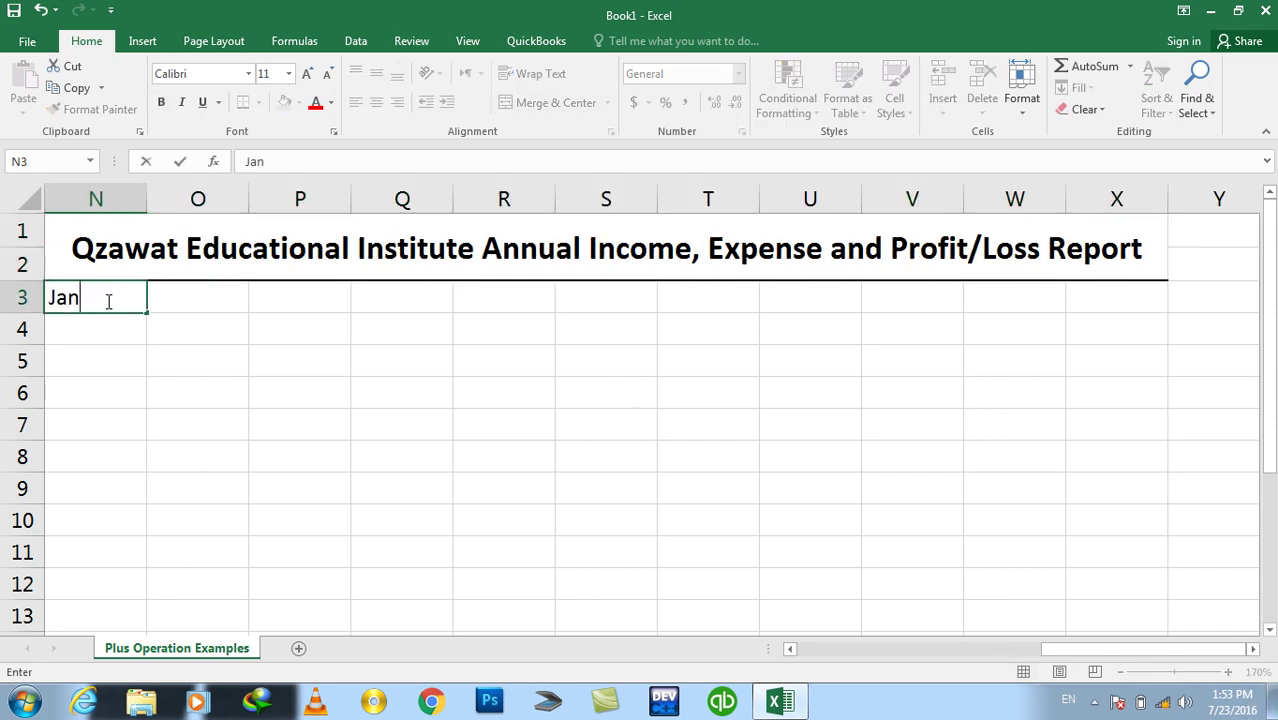
pyautogui.press('Tab')
pyautogui.click(106, 300)
pyautogui.moveTo(147, 312); pyautogui.dragTo(1130, 315)
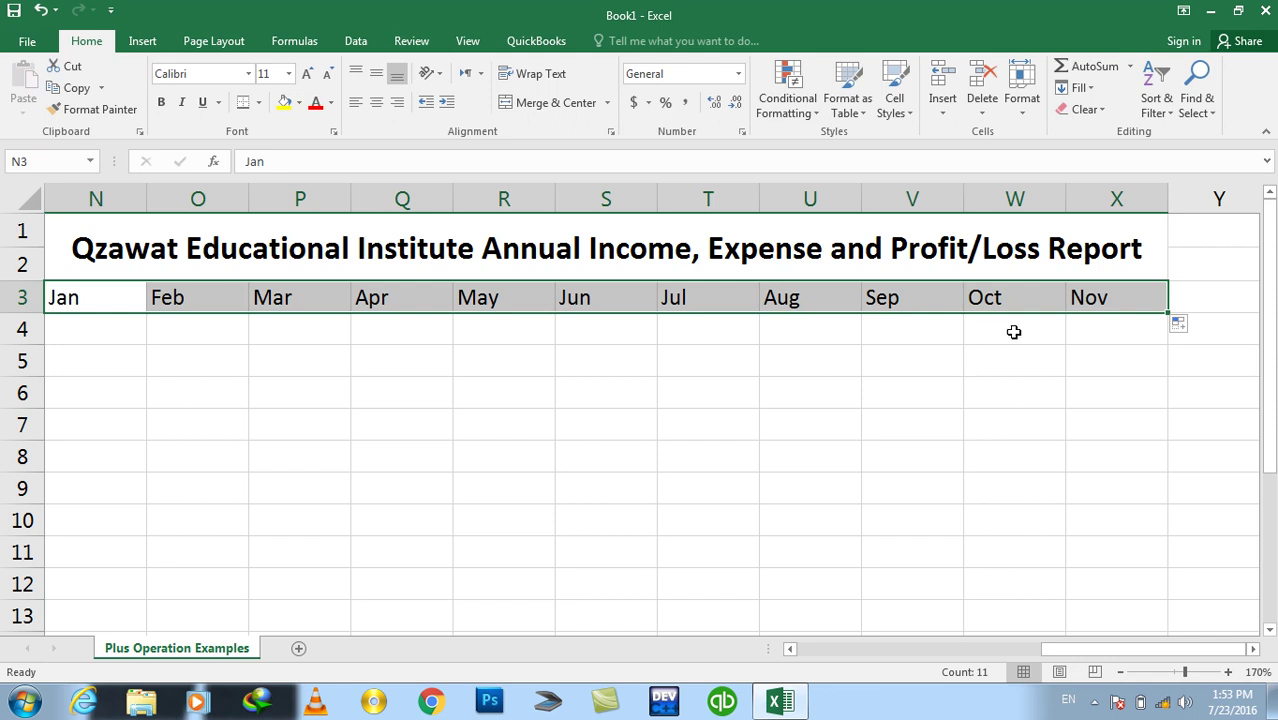
pyautogui.click(1091, 308)
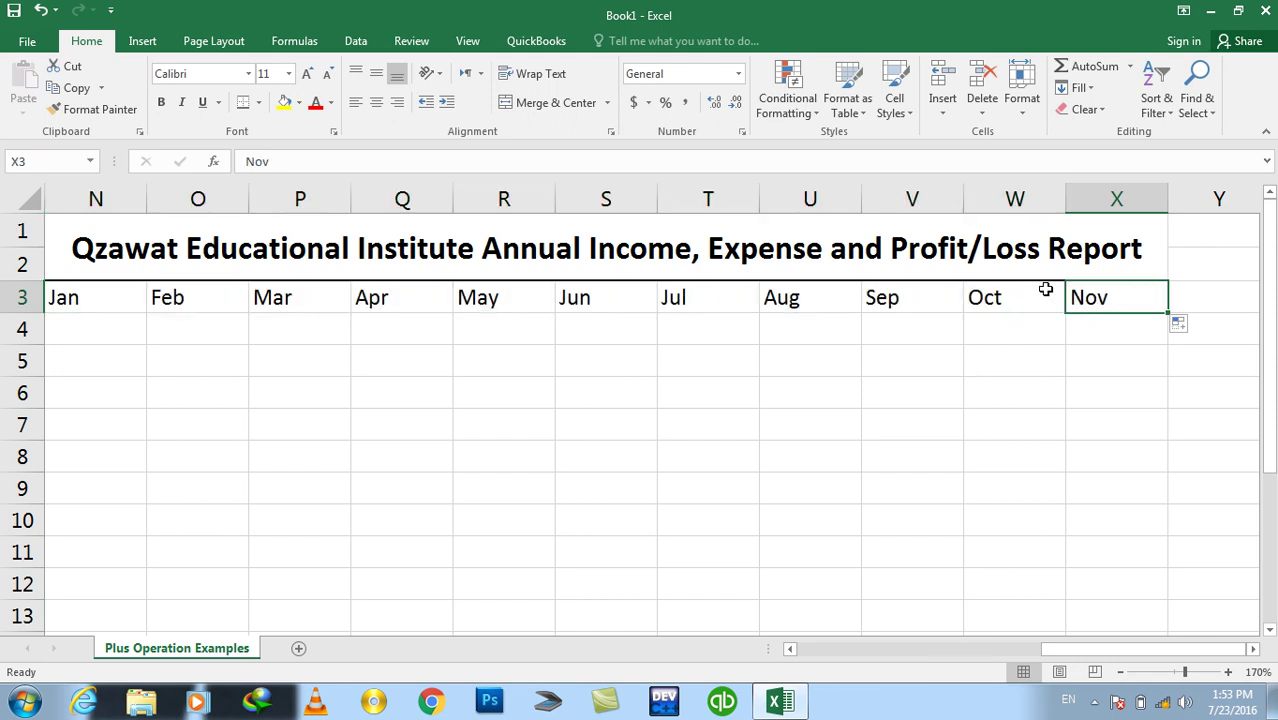
# Merge and centre the report title across N1:Y2
pyautogui.click(1190, 231)
pyautogui.moveTo(1190, 231); pyautogui.dragTo(1135, 251)
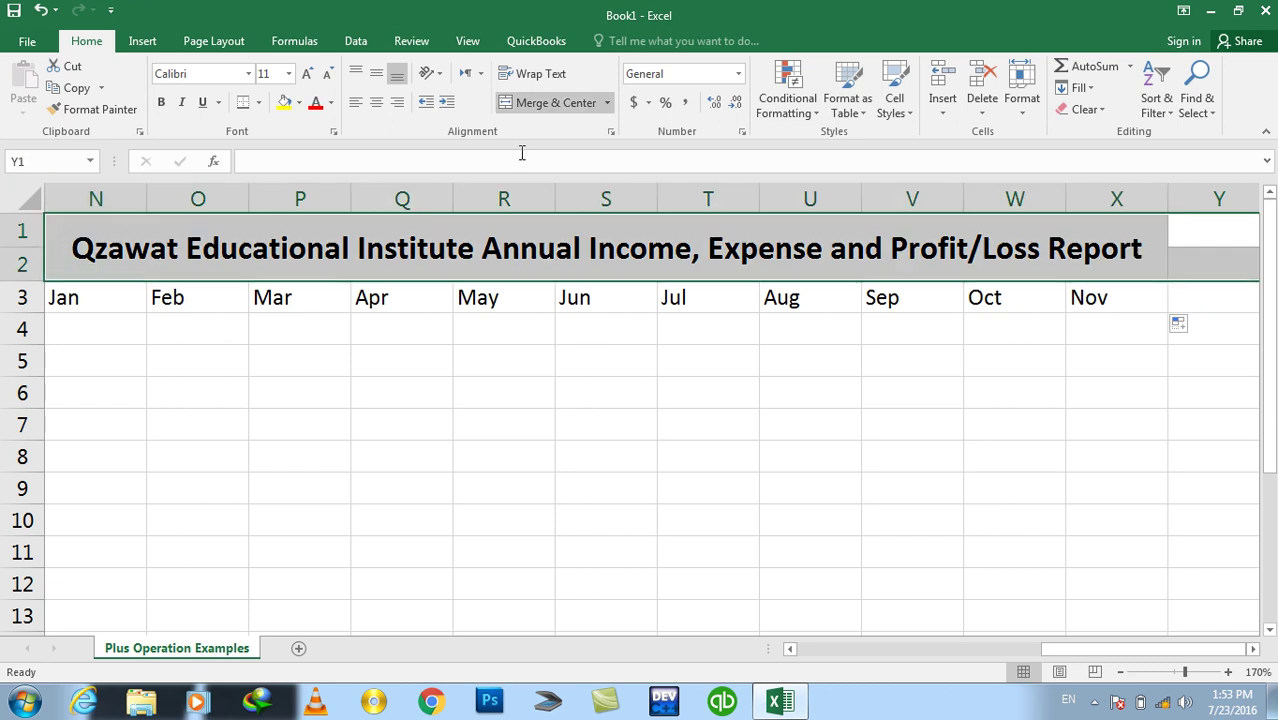
pyautogui.click(517, 112)
pyautogui.hscroll(-5, 816, 428)
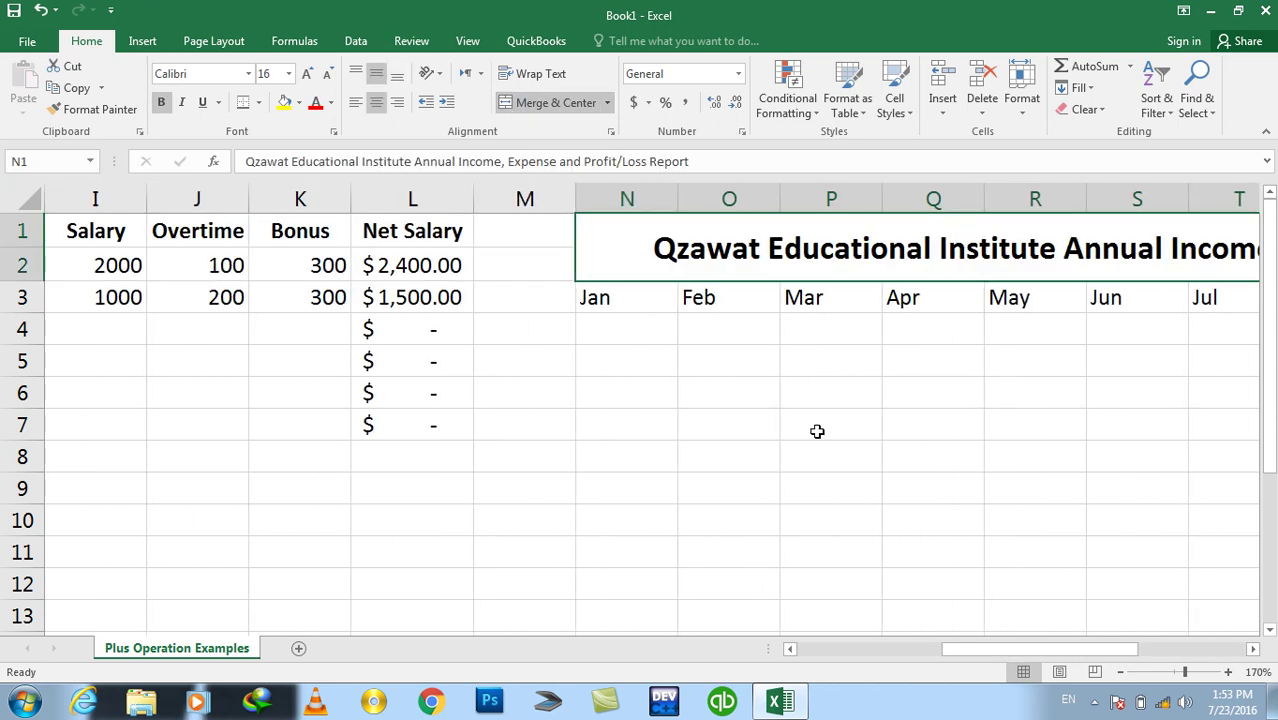
pyautogui.click(1253, 649)
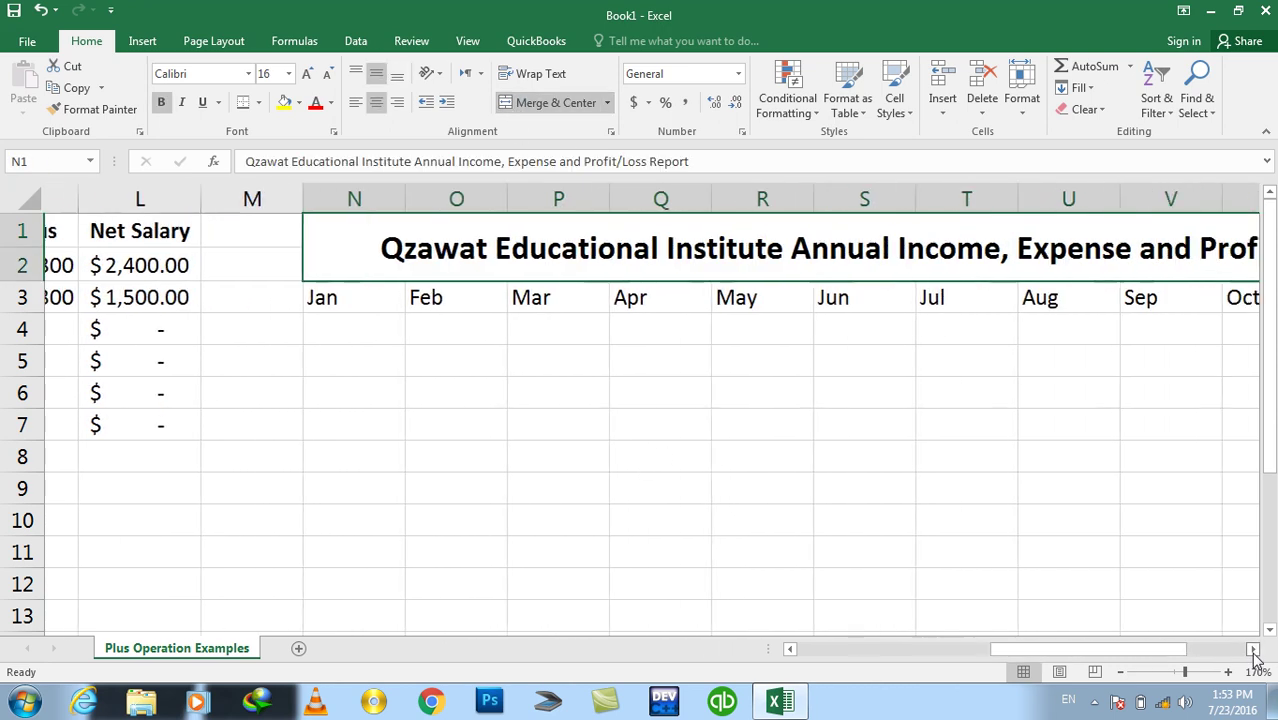
pyautogui.click(1253, 649)
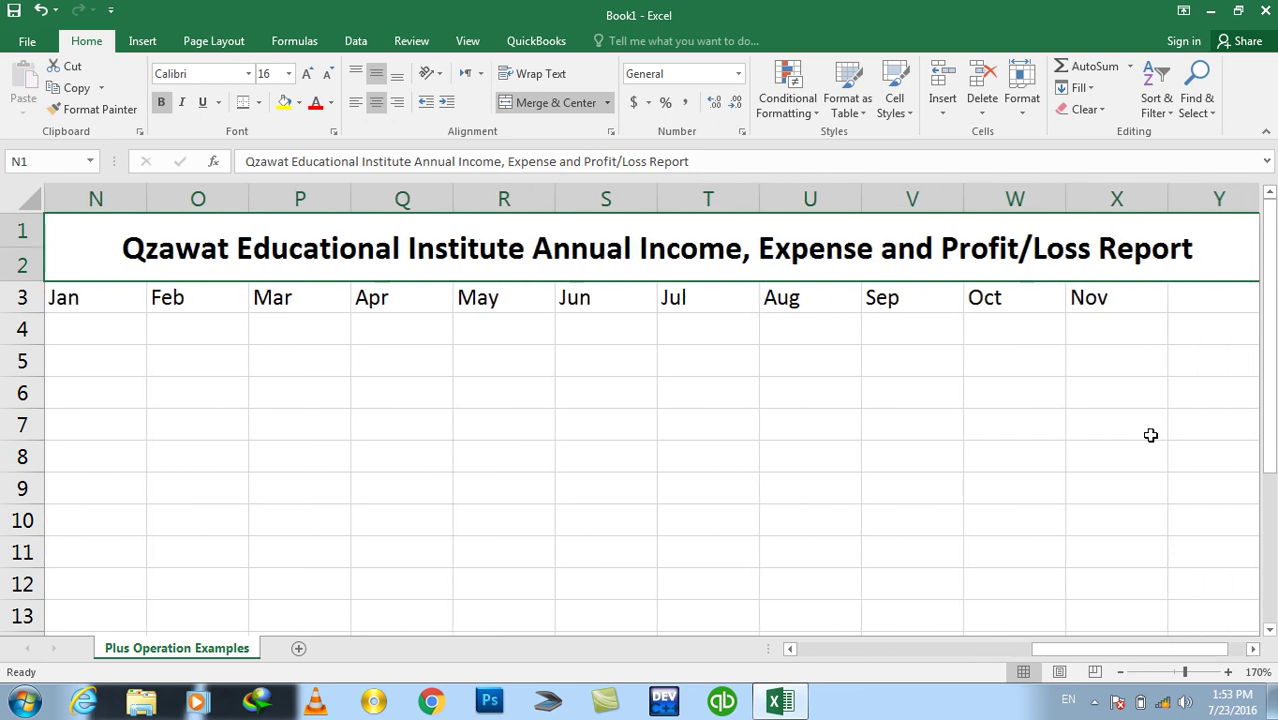
# Enter the December header in Y3
pyautogui.click(1195, 303)
pyautogui.write('Dece')
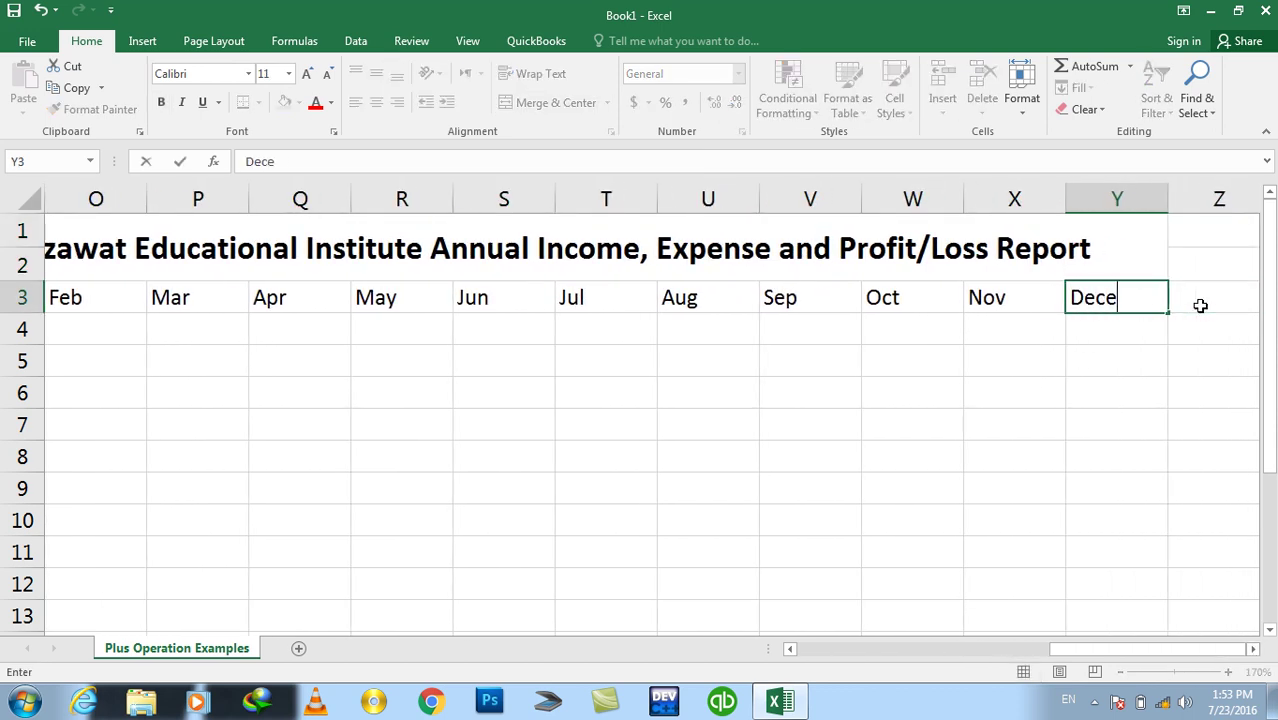
pyautogui.write('mber')
pyautogui.press('Return')
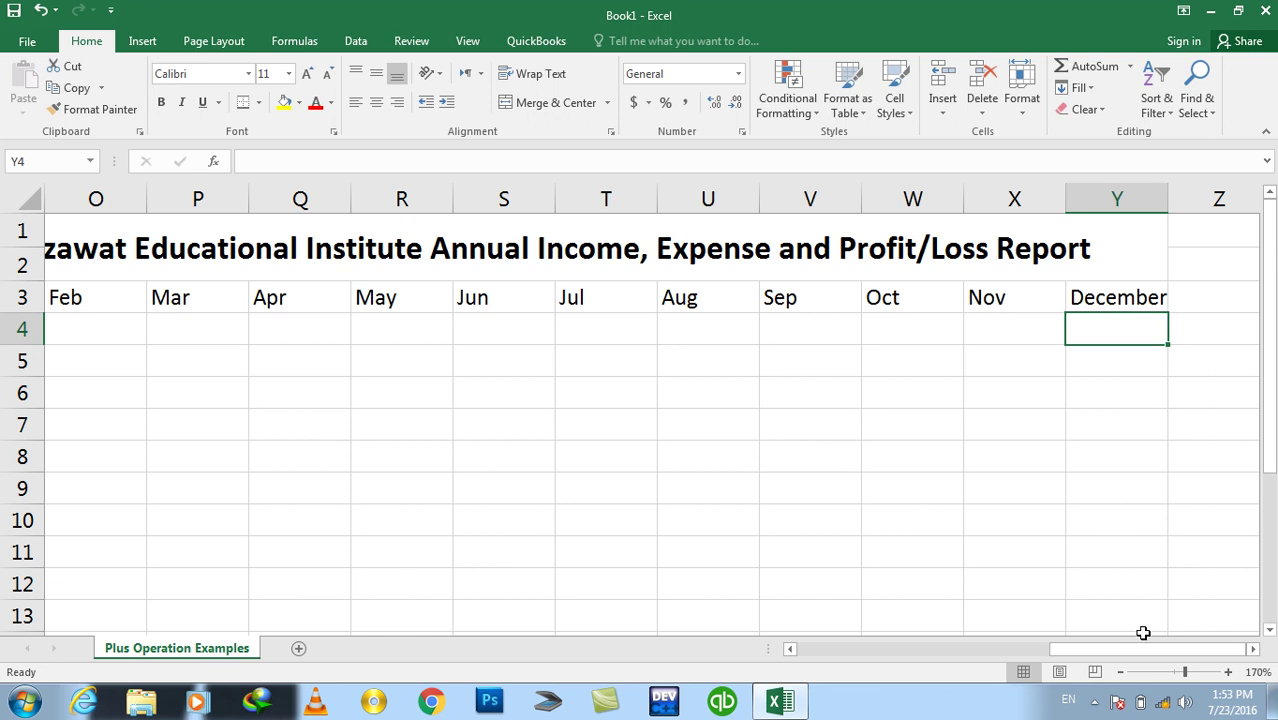
# Centre the month headers in row 3 horizontally and vertically
pyautogui.click(1122, 671)
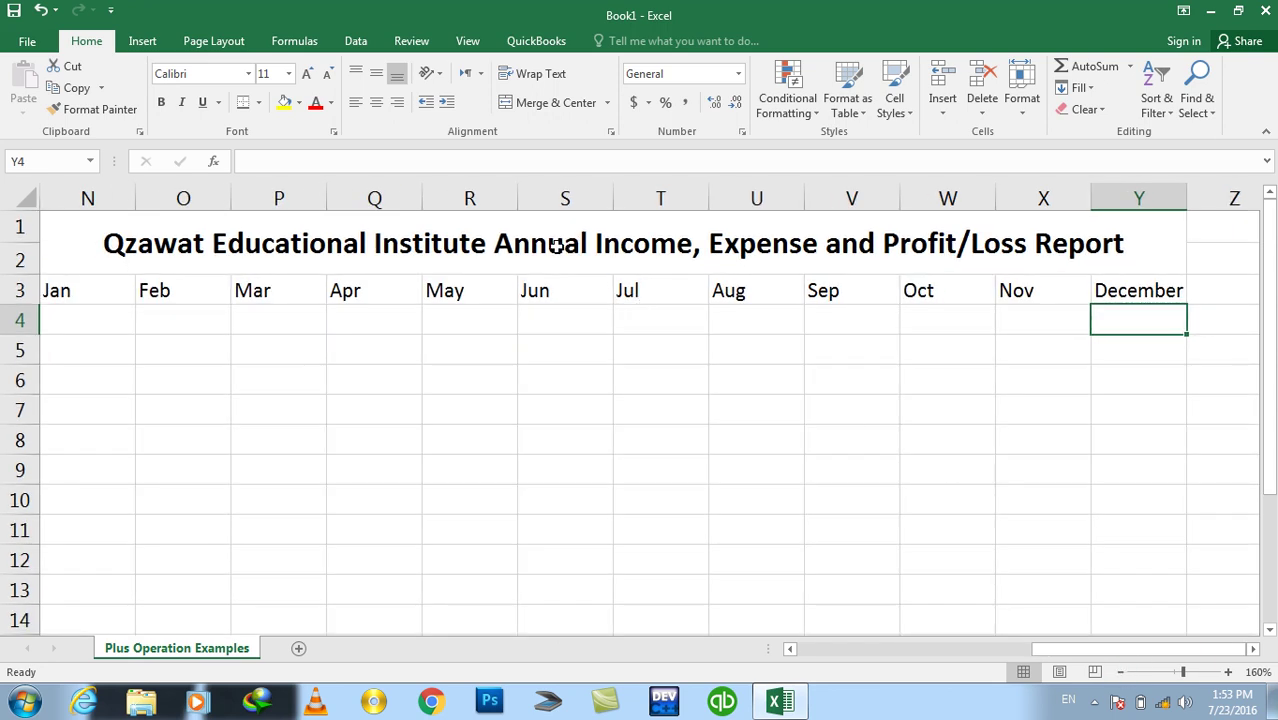
pyautogui.click(552, 245)
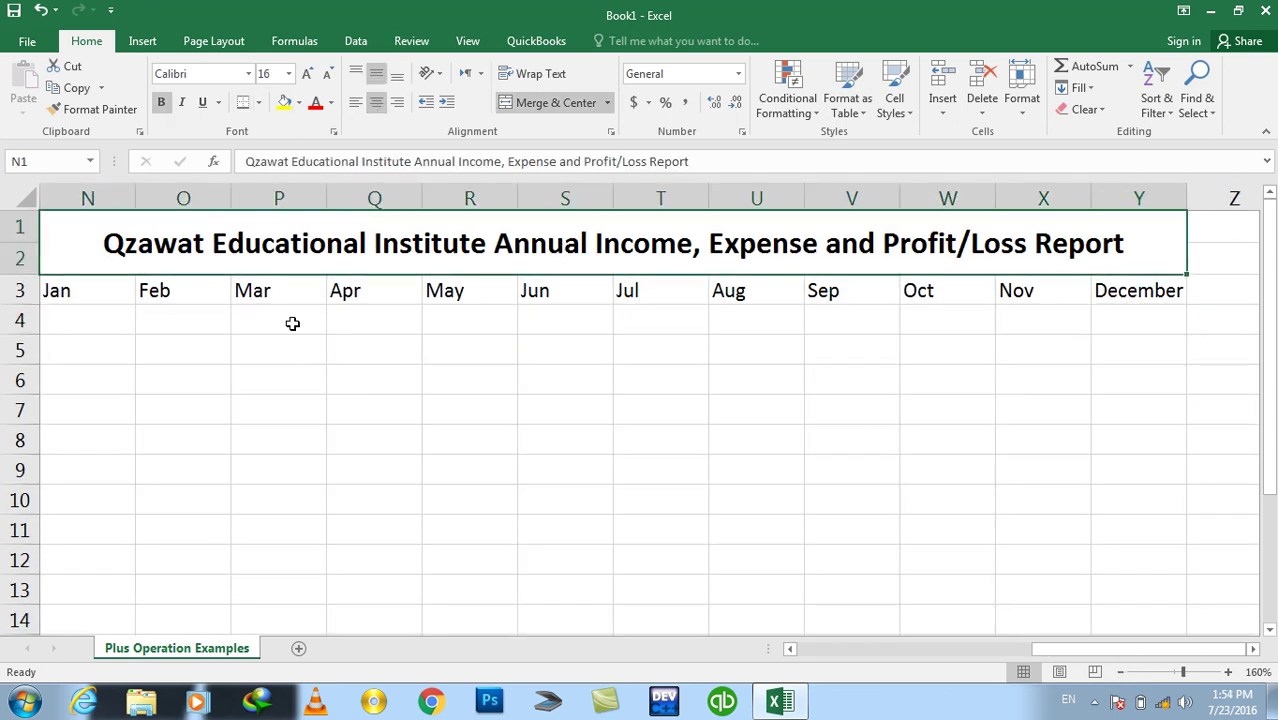
pyautogui.moveTo(89, 291)
pyautogui.mouseDown()
pyautogui.moveTo(670, 308)
pyautogui.moveTo(1132, 290)
pyautogui.mouseUp()
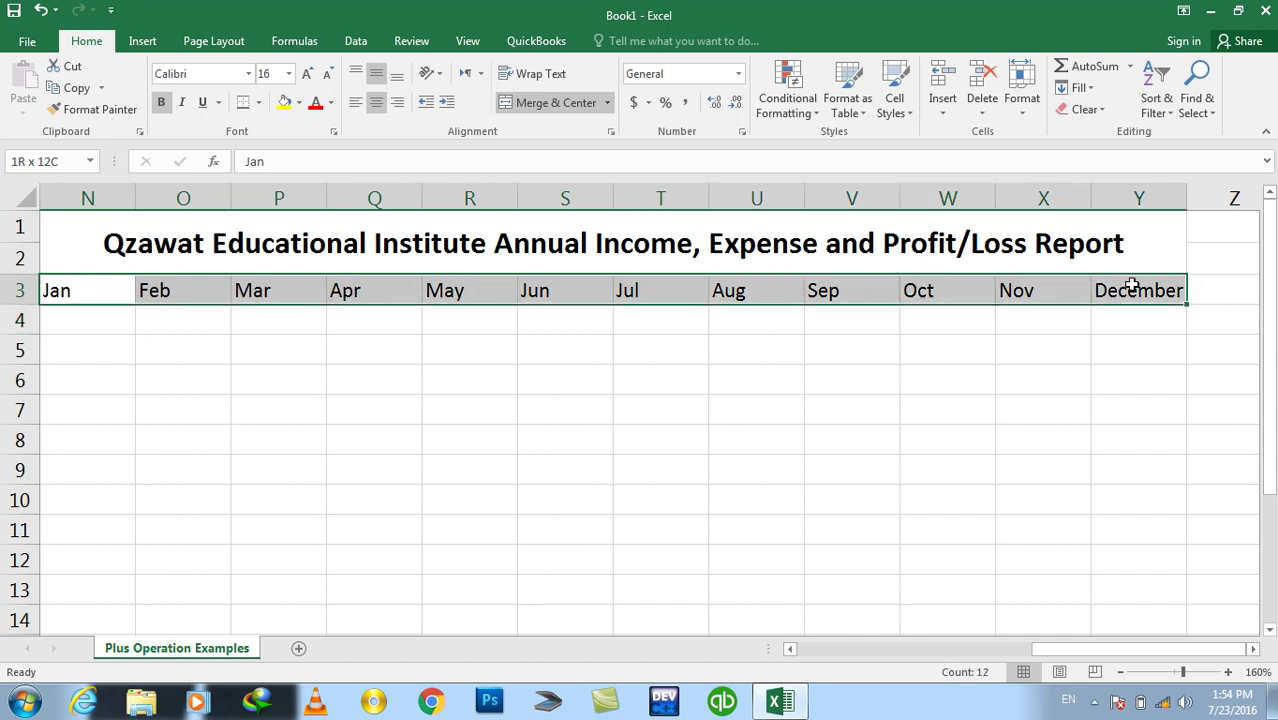
pyautogui.click(376, 102)
pyautogui.click(376, 73)
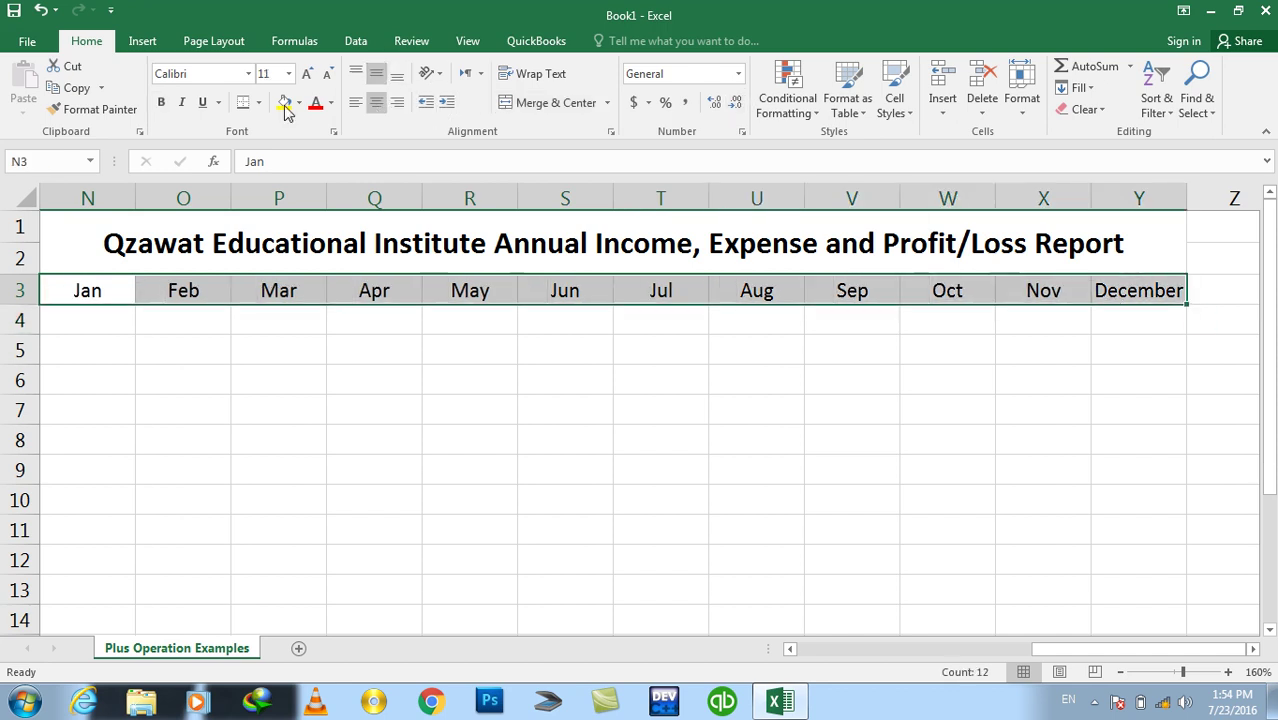
pyautogui.click(345, 381)
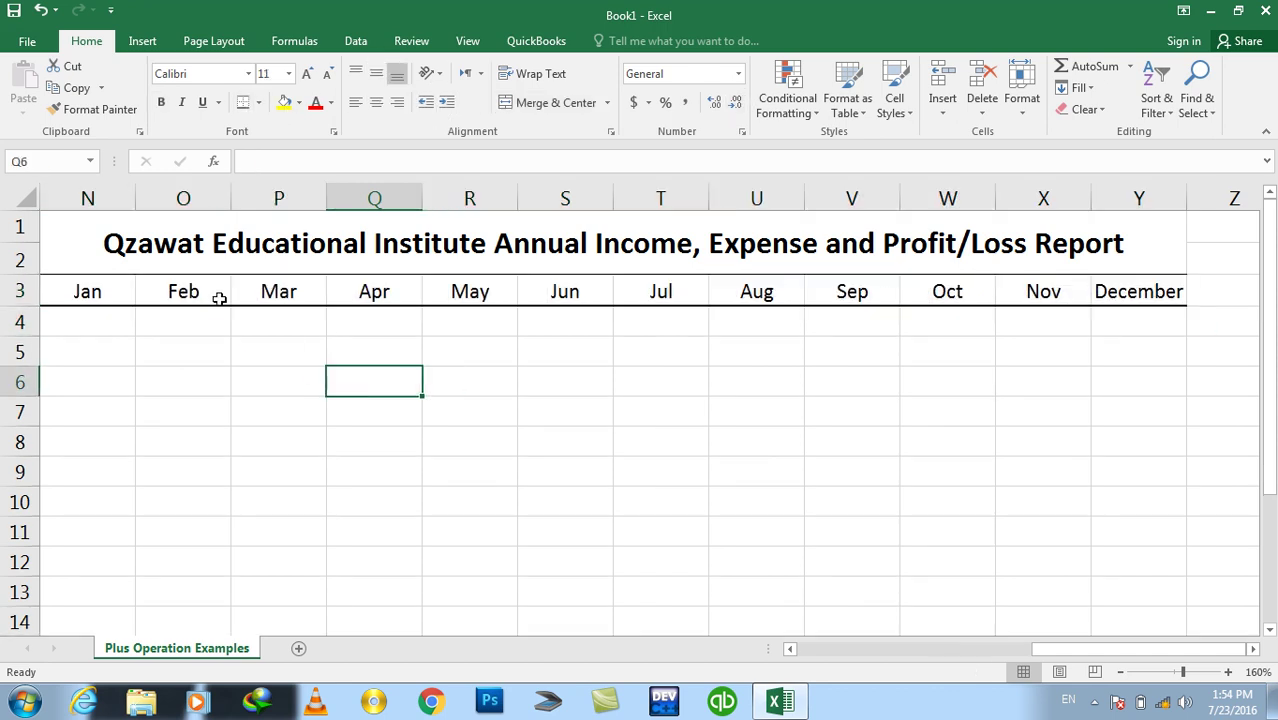
pyautogui.click(791, 649)
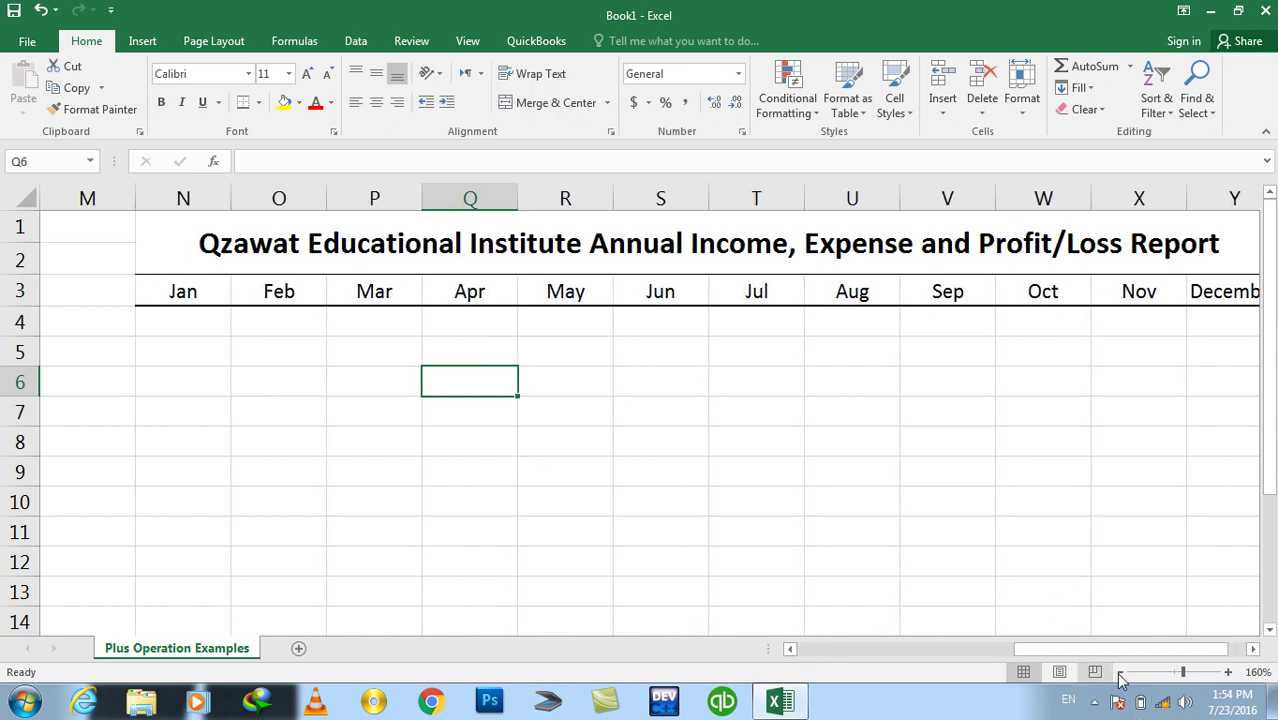
pyautogui.keyDown('ctrl'); pyautogui.scroll(-1, 1222, 610); pyautogui.keyUp('ctrl')
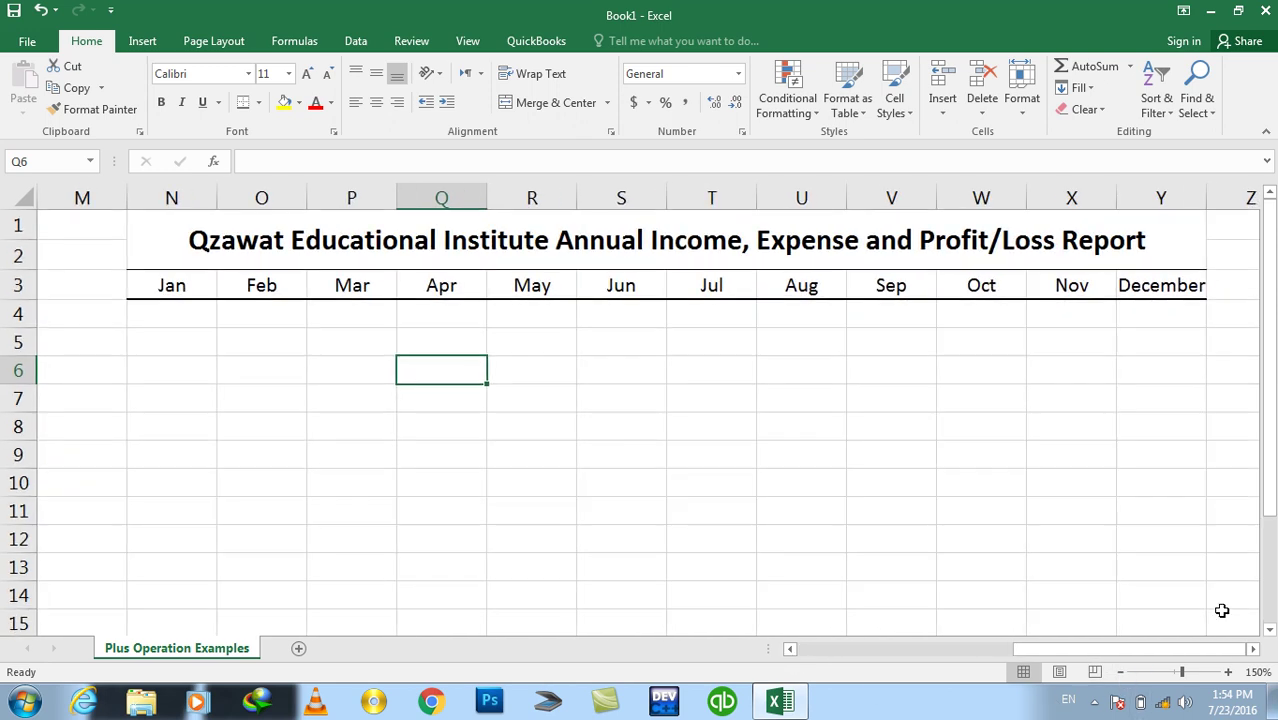
pyautogui.click(176, 313)
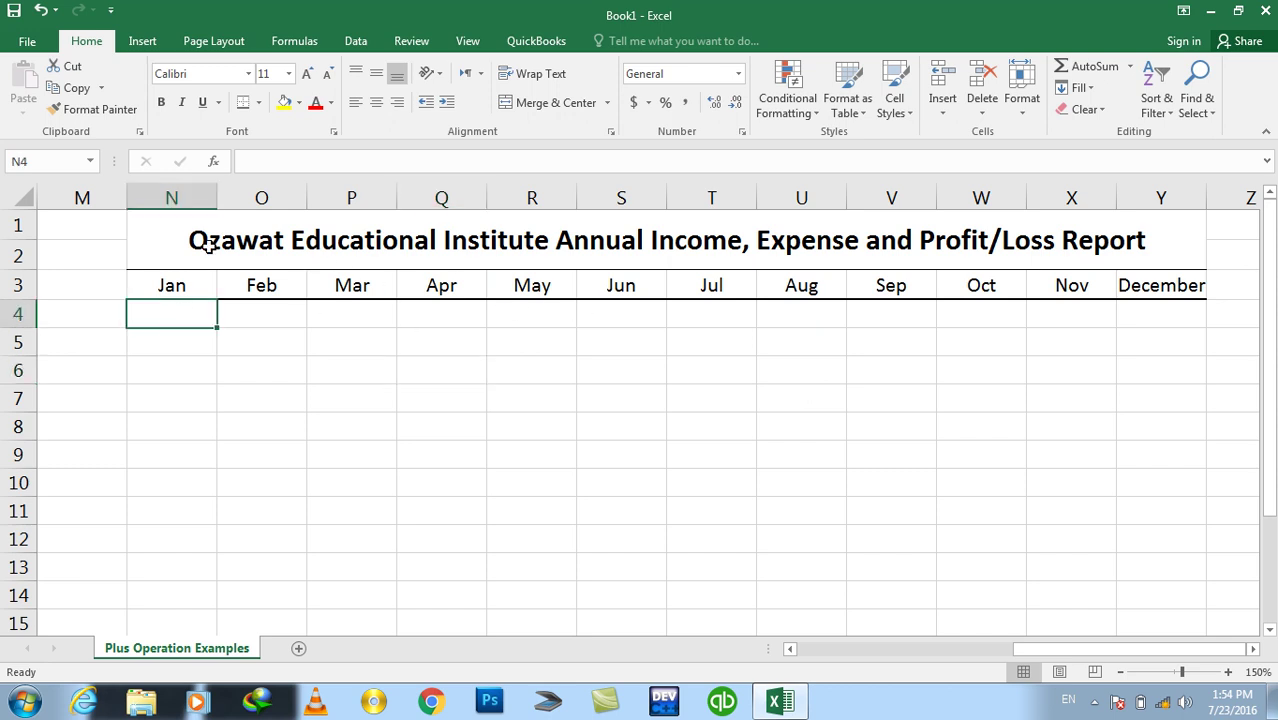
# Insert a blank row above the month headers and merge R3:V3 above May–Sep
pyautogui.rightClick(10, 285)
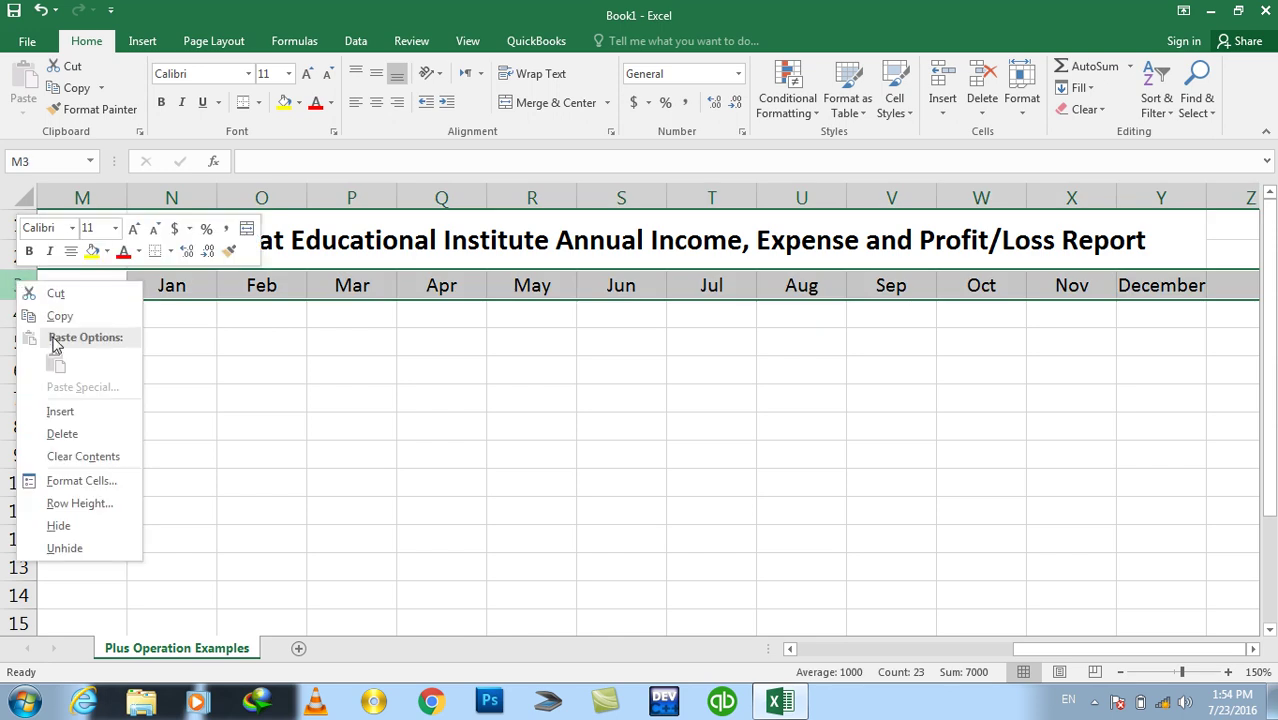
pyautogui.click(60, 412)
pyautogui.click(284, 289)
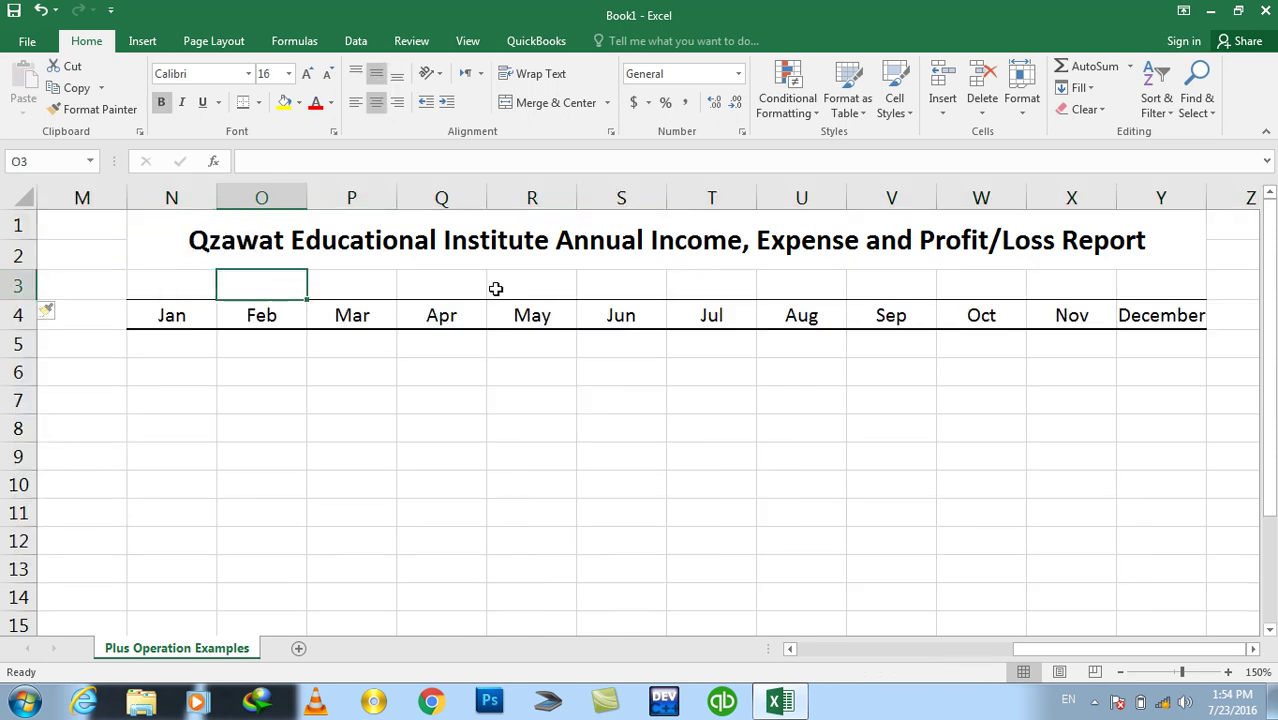
pyautogui.click(463, 281)
pyautogui.moveTo(463, 281); pyautogui.dragTo(662, 290)
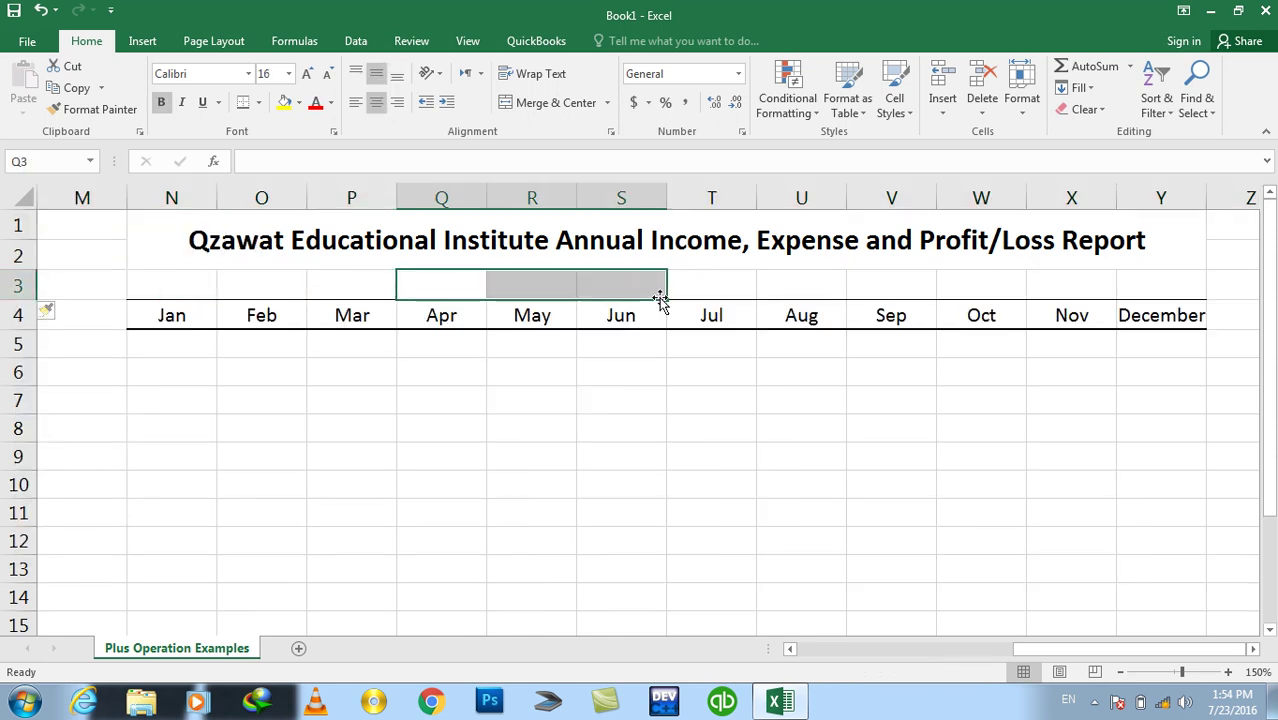
pyautogui.moveTo(528, 280); pyautogui.dragTo(890, 287)
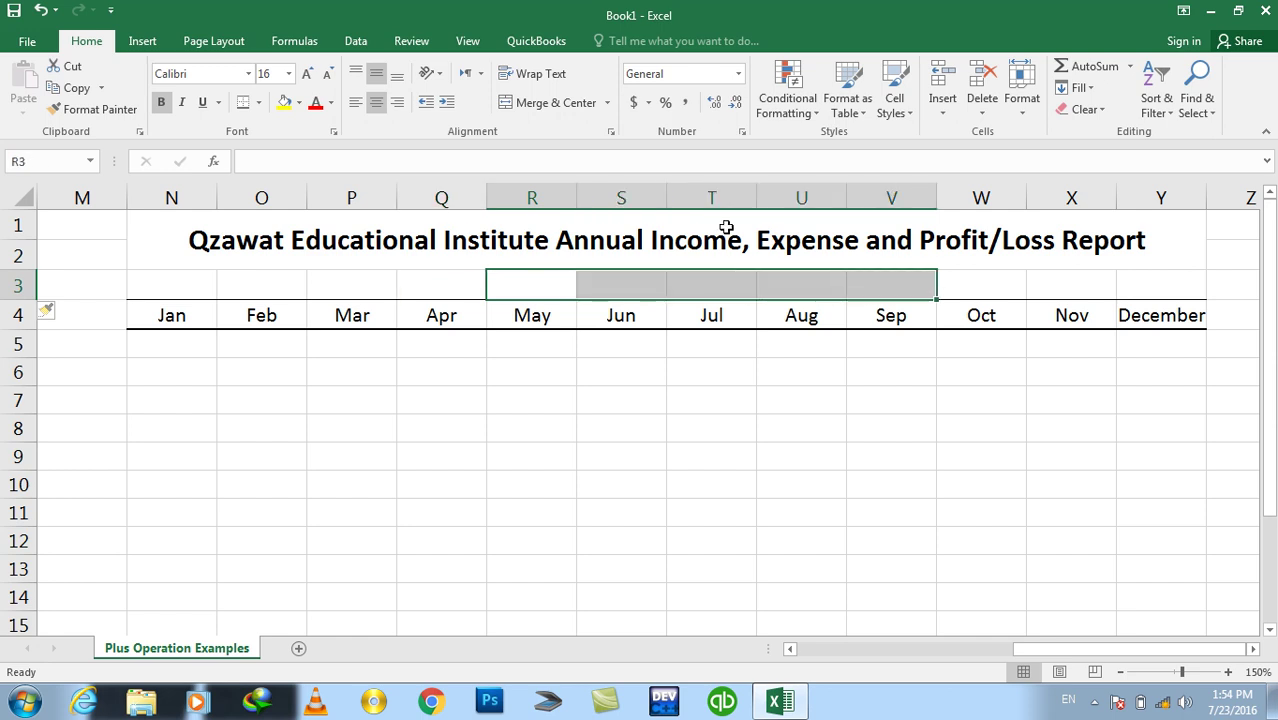
pyautogui.click(535, 102)
# Title the merged cell '2016 Yr Net Income' and give it a bottom border
pyautogui.write('Income')
pyautogui.press('Escape')
pyautogui.write('2016 Yr Income')
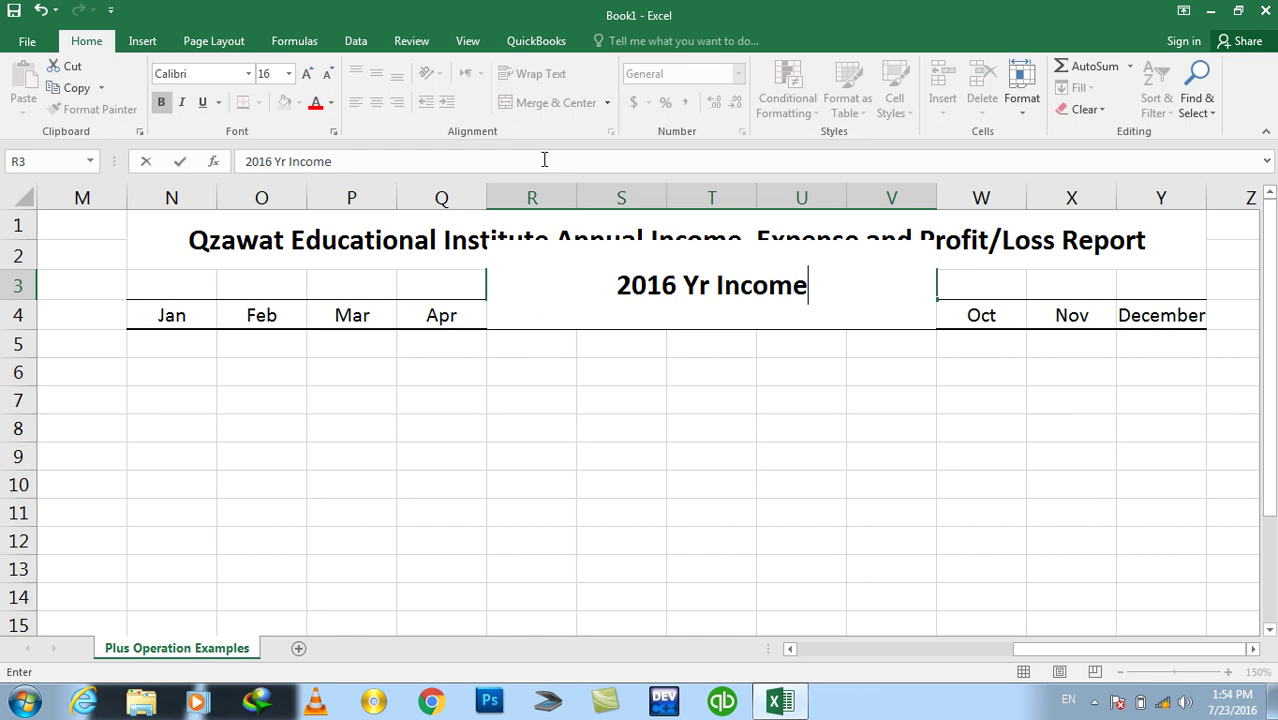
pyautogui.press('Return')
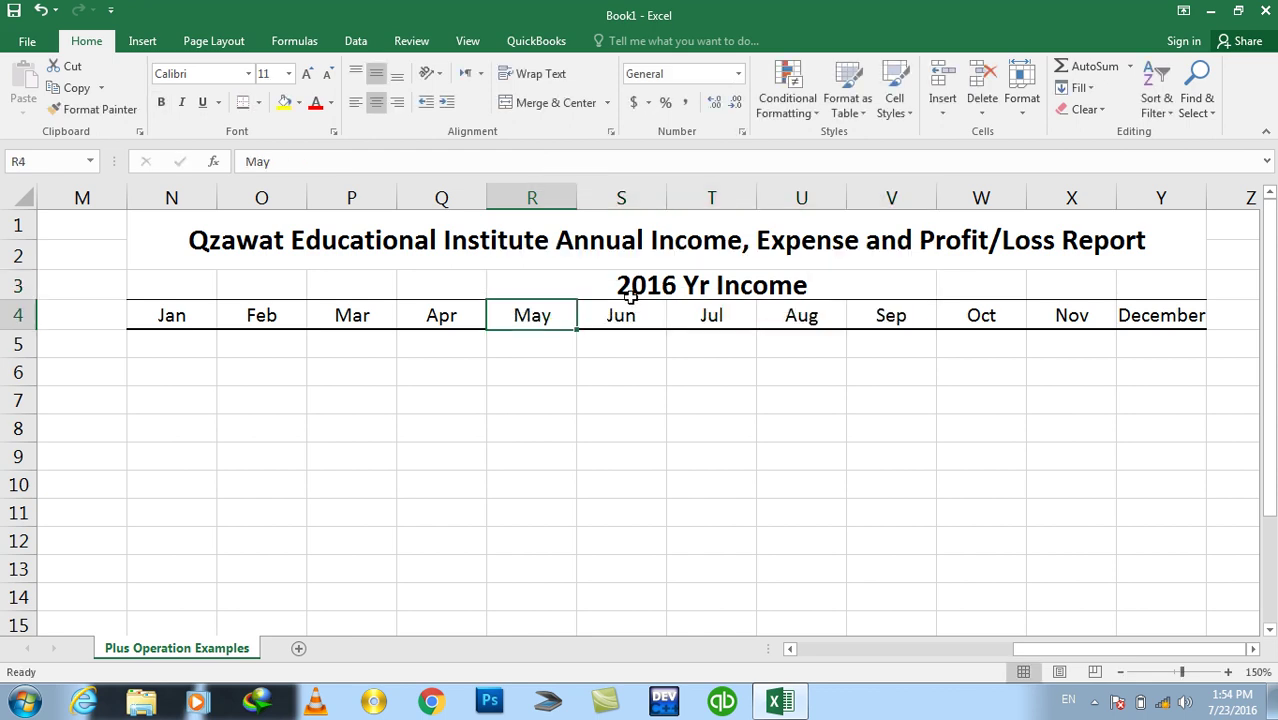
pyautogui.click(631, 296)
pyautogui.click(246, 104)
pyautogui.doubleClick(597, 276)
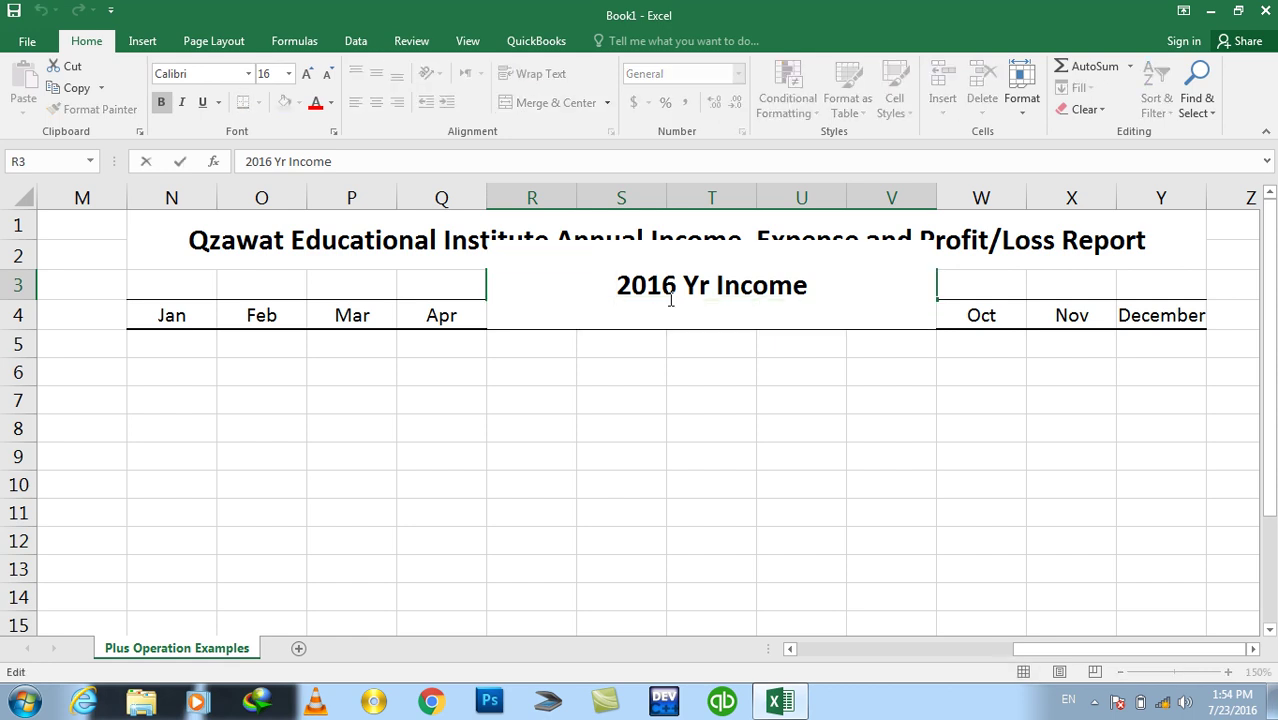
pyautogui.write('Net')
pyautogui.press('Return')
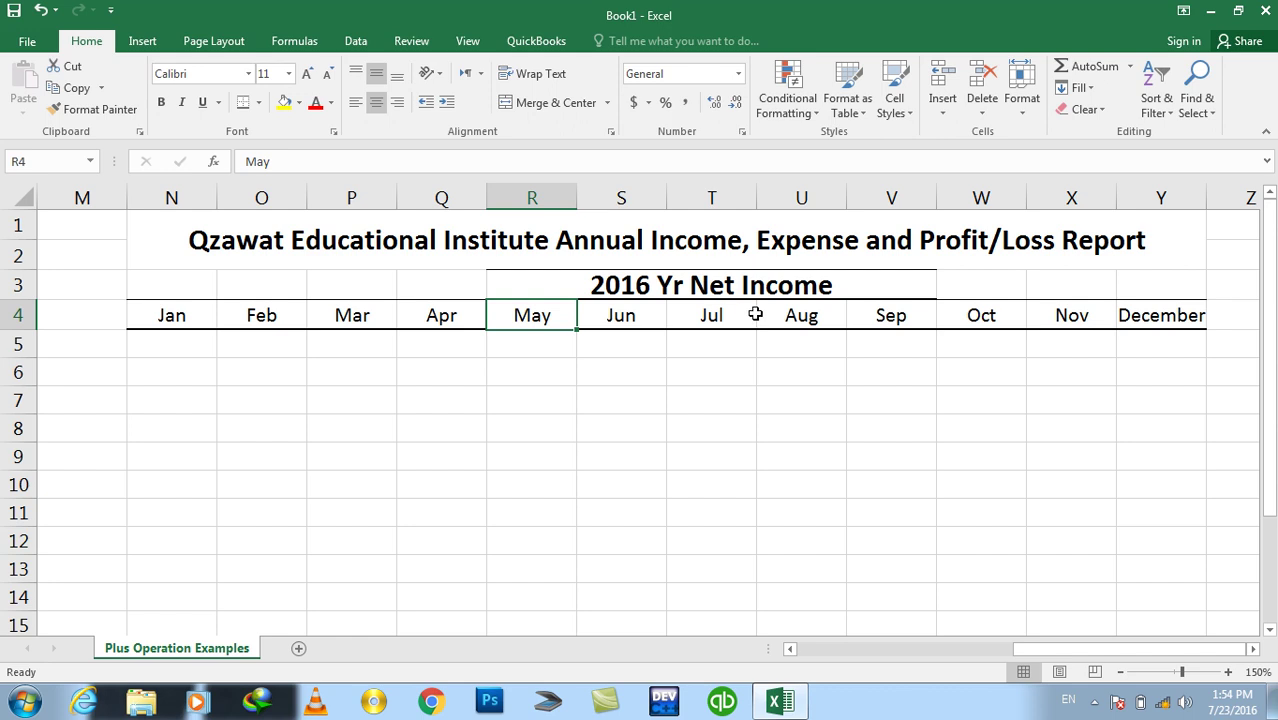
# Enter the Jan–May income figures 80000, 20000, 50000, 25000, 25000 in N5:R5
pyautogui.click(178, 342)
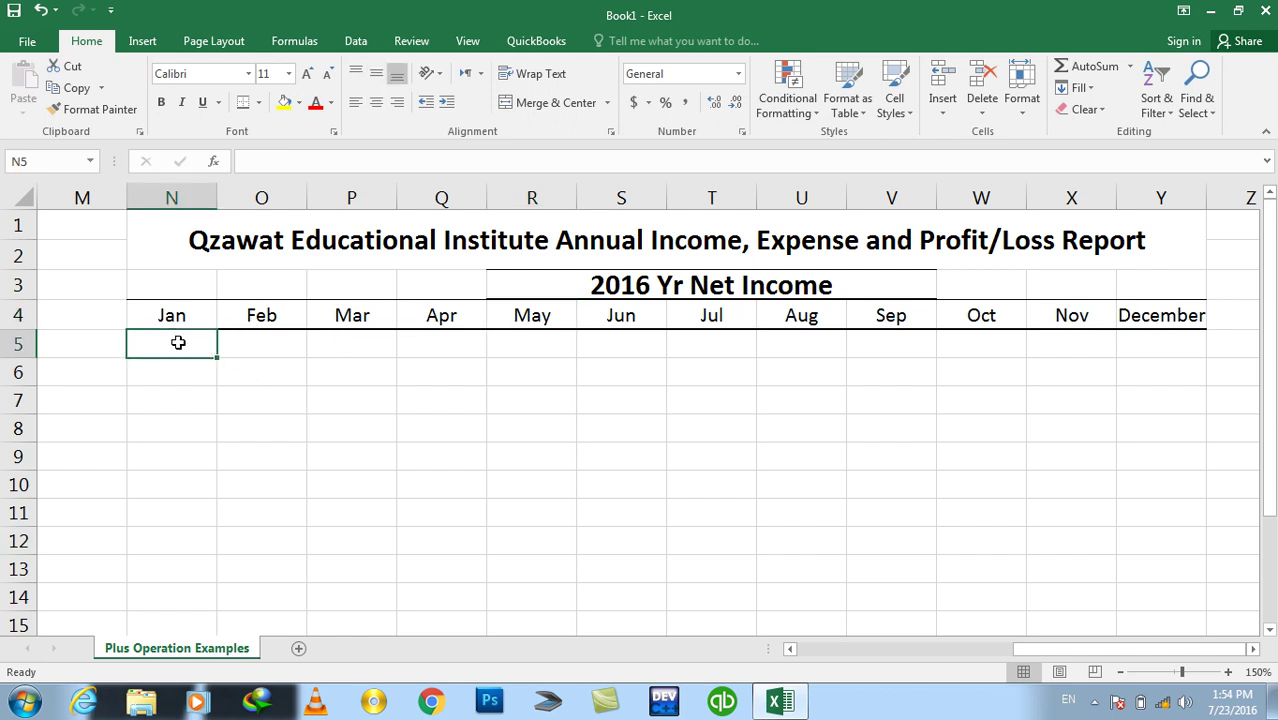
pyautogui.write('1')
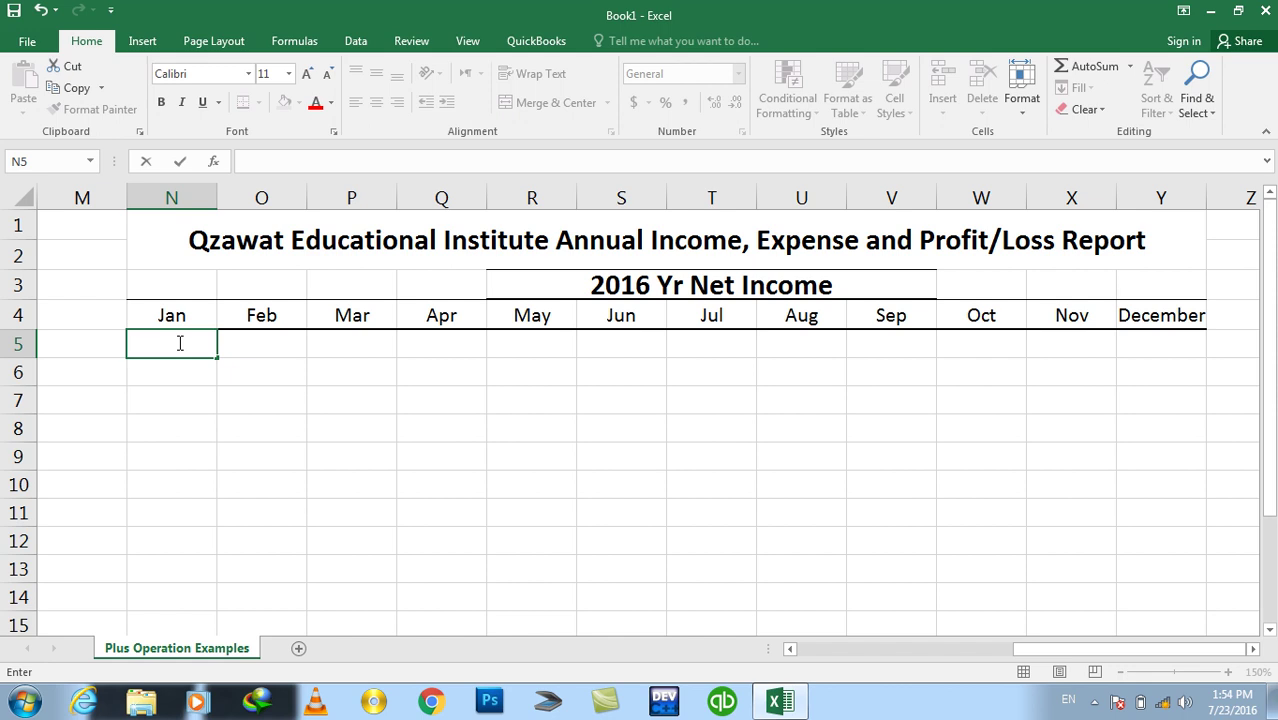
pyautogui.write('0000')
pyautogui.press('Tab')
pyautogui.write('20000')
pyautogui.press('Tab')
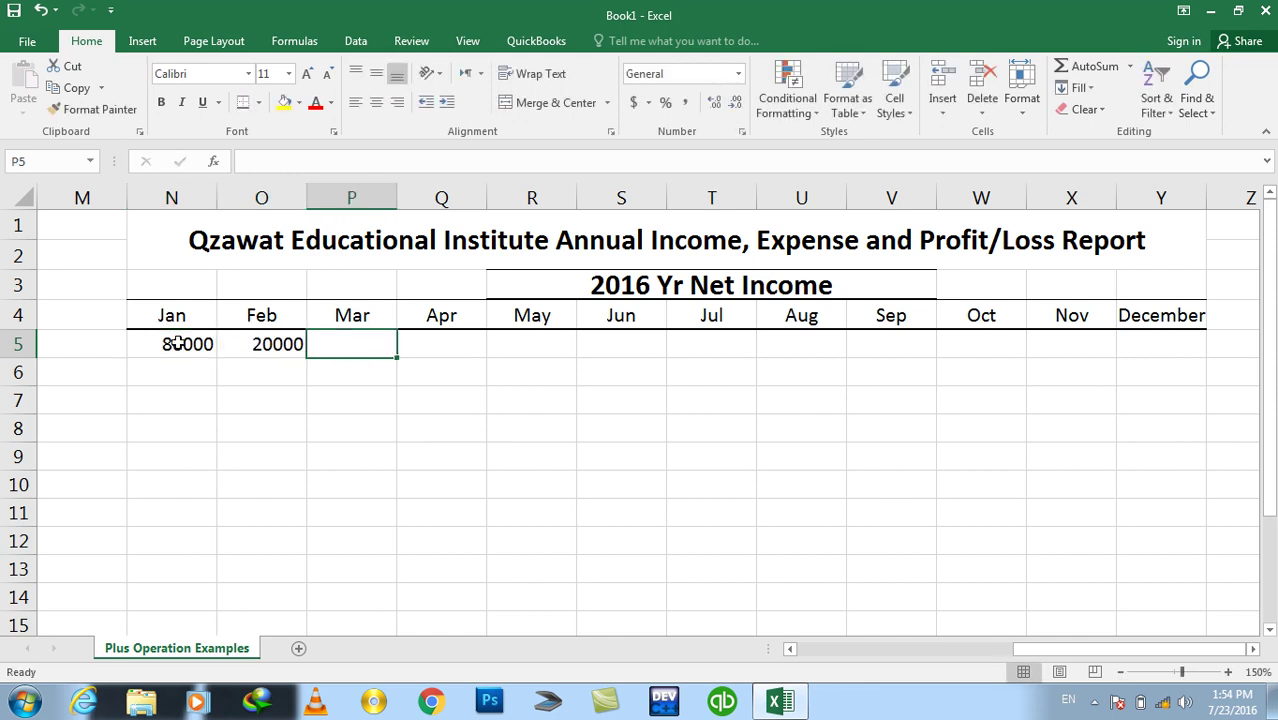
pyautogui.write('50000')
pyautogui.hotkey('ctrl', 'Return')
pyautogui.press('Tab')
pyautogui.write('25000')
pyautogui.hotkey('ctrl', 'Return')
pyautogui.press('Tab')
pyautogui.write('2500')
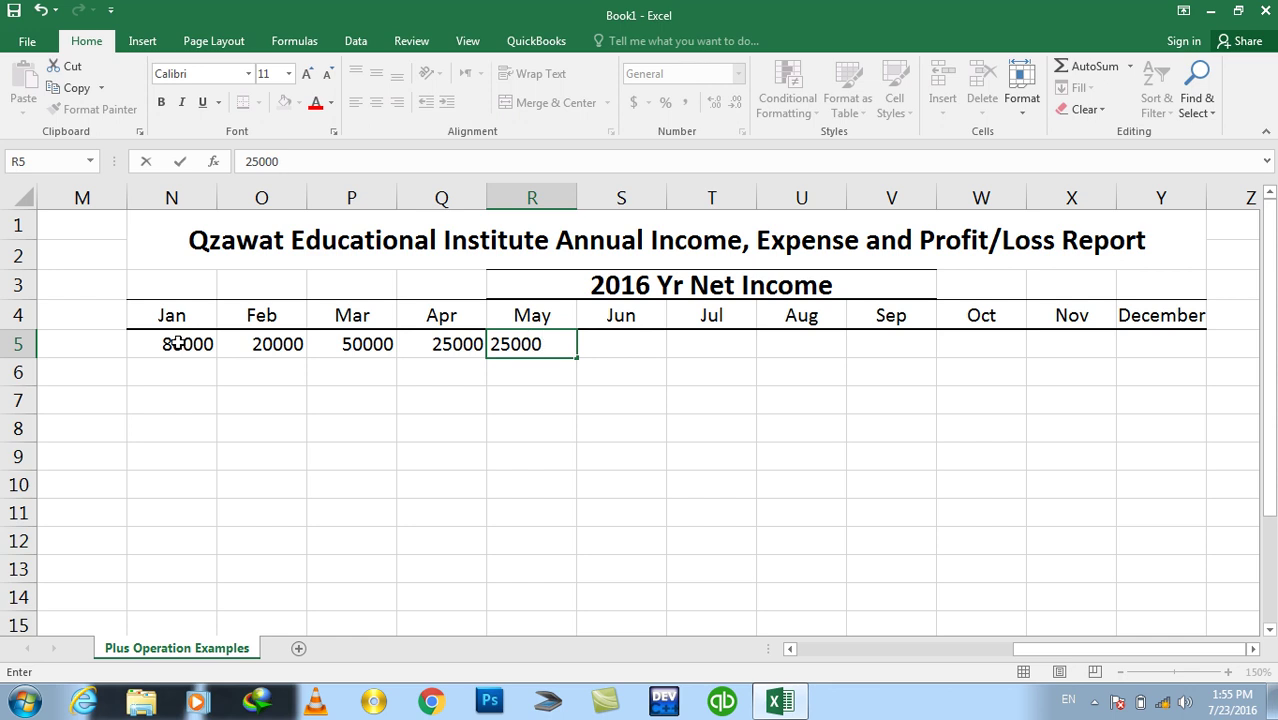
pyautogui.press('Tab')
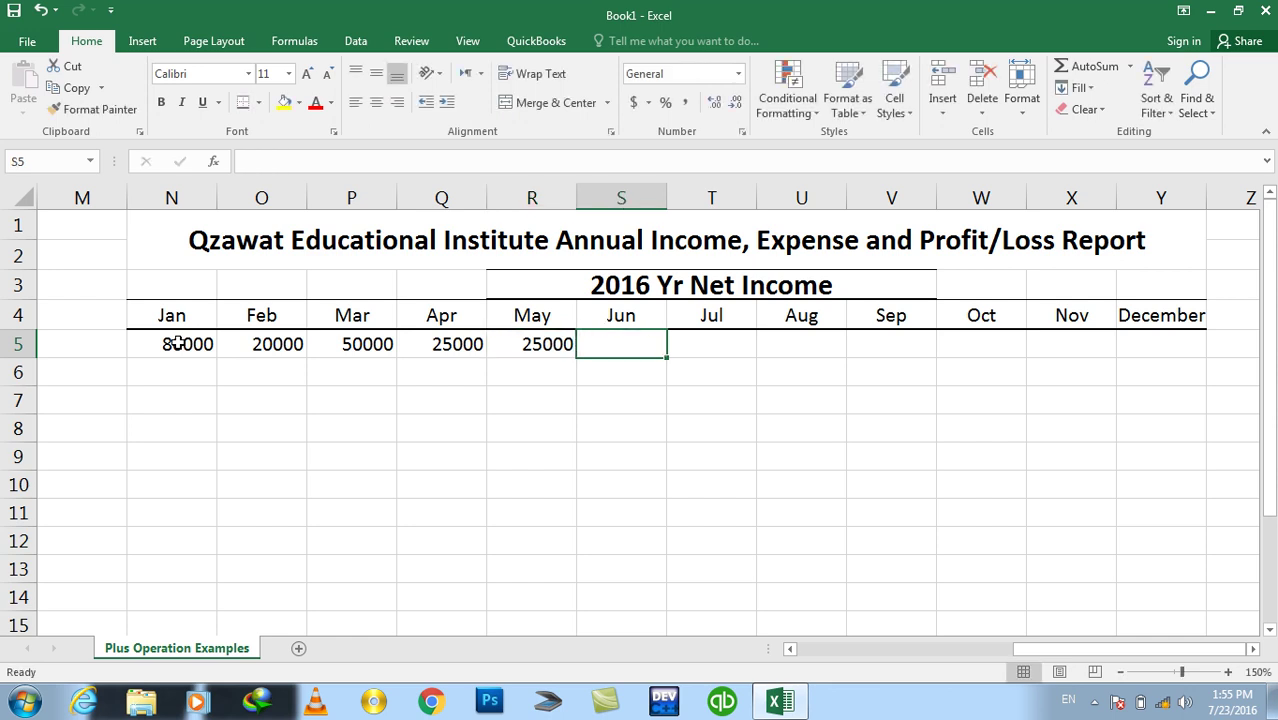
# Enter the Jun–December figures 30000, 20000, 50000, 40000, 10000, 20000, 30000 in S5:Y5
pyautogui.write('3000')
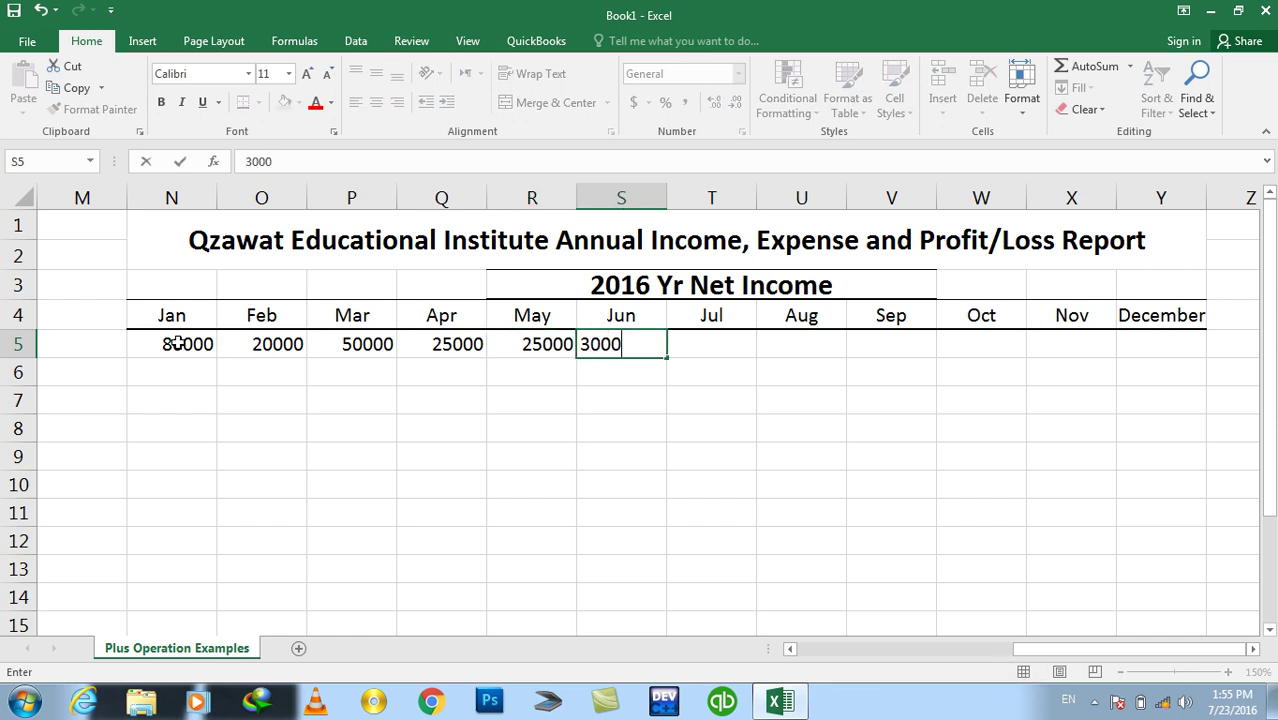
pyautogui.press('Tab')
pyautogui.write('200')
pyautogui.press('Tab')
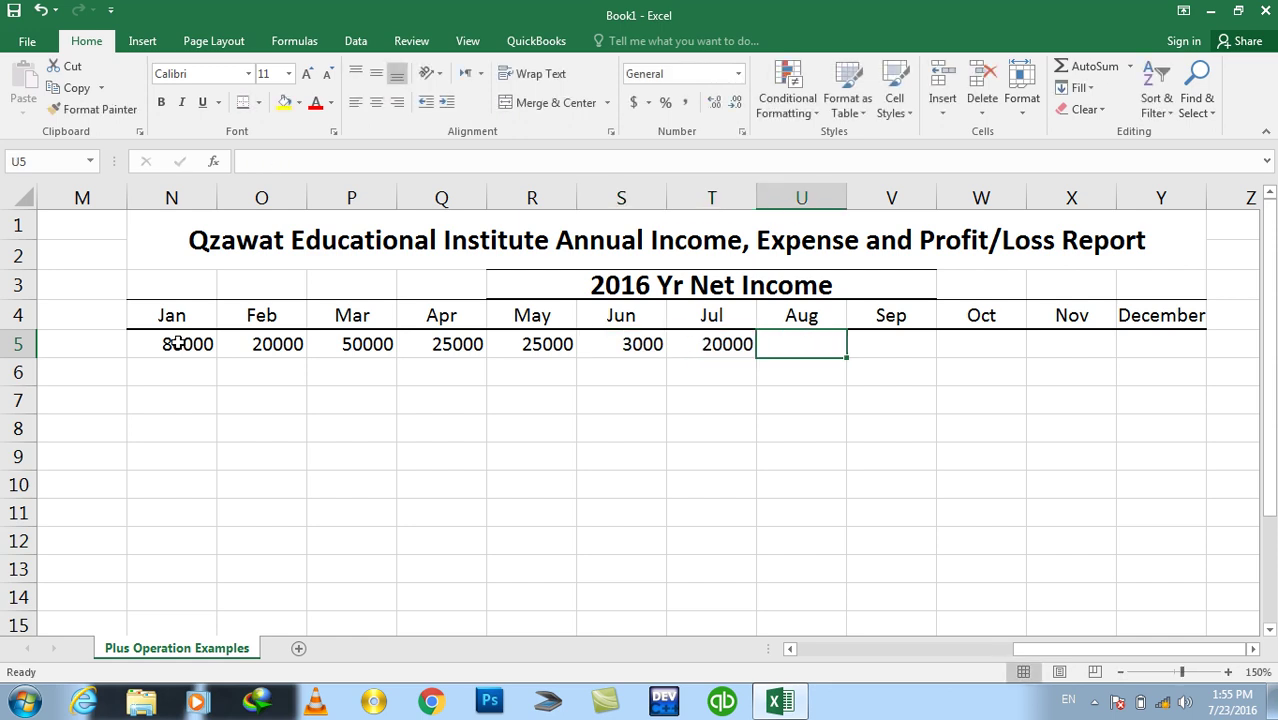
pyautogui.press('Left')
pyautogui.press('Left')
pyautogui.write('3000')
pyautogui.press('Tab')
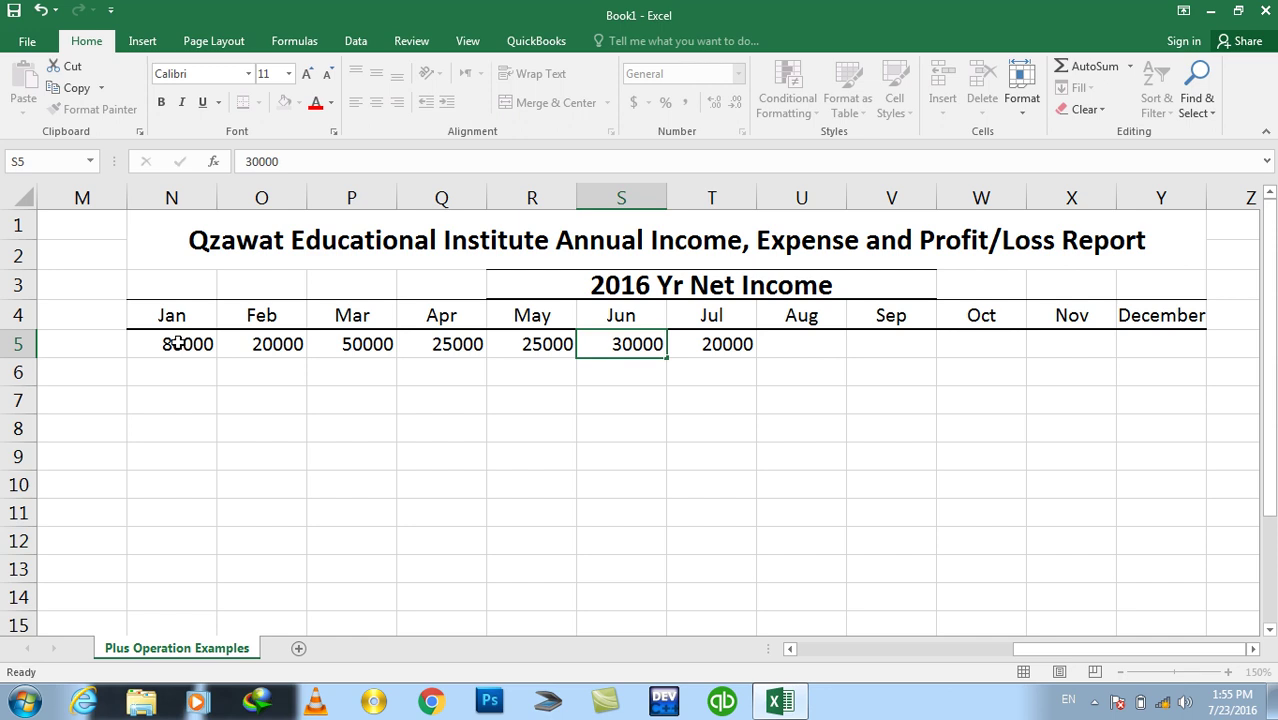
pyautogui.press('Tab')
pyautogui.write('5000')
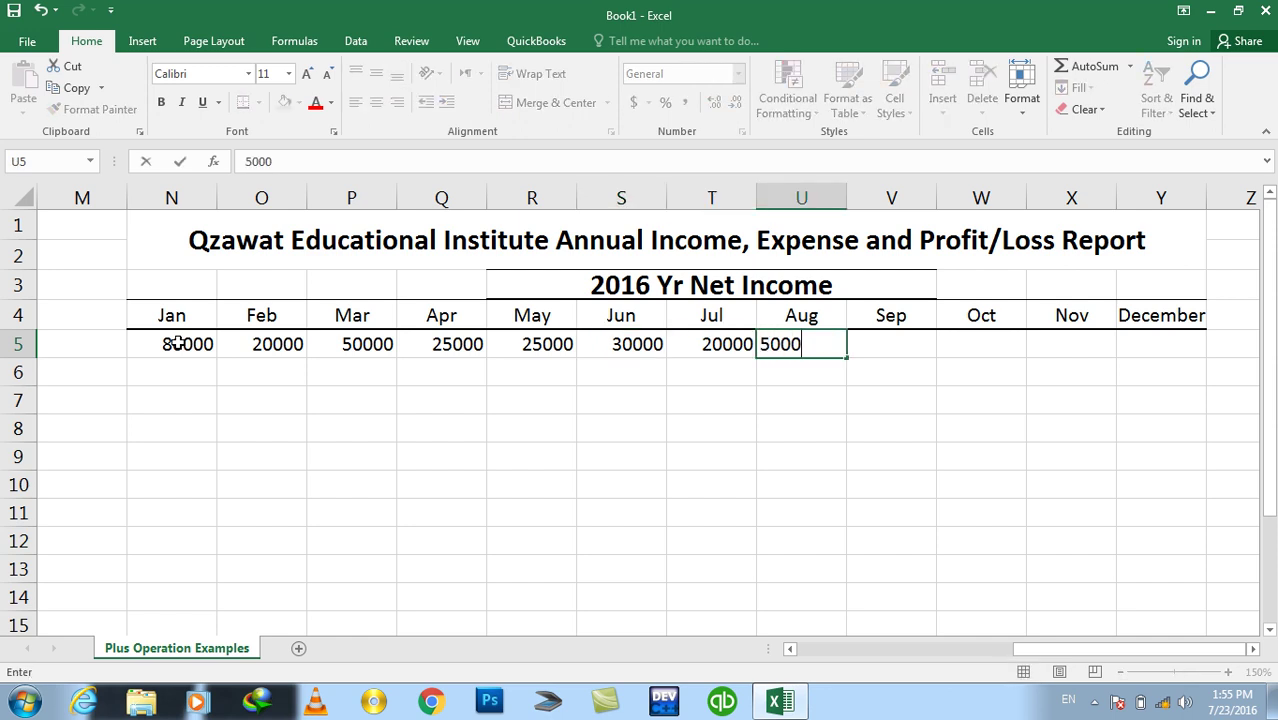
pyautogui.press('Tab')
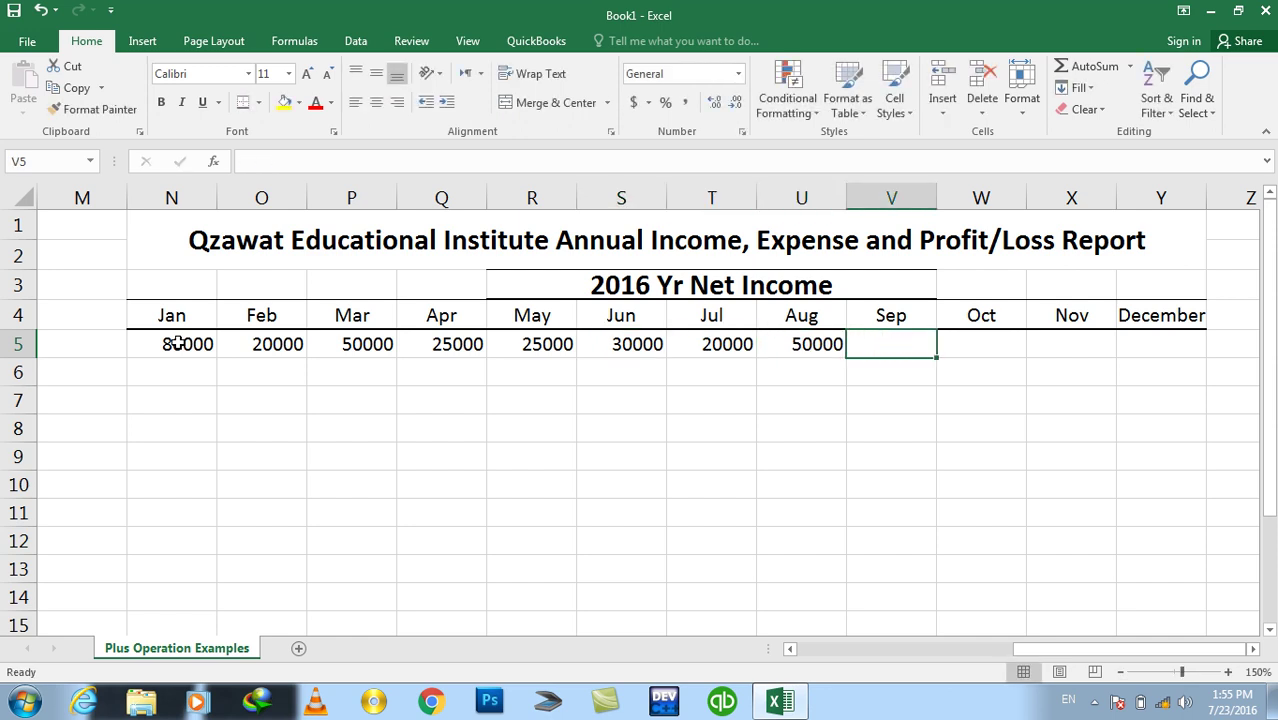
pyautogui.write('400')
pyautogui.press('Tab')
pyautogui.write('100')
pyautogui.press('Tab')
pyautogui.write('2000')
pyautogui.press('Tab')
pyautogui.write('3000')
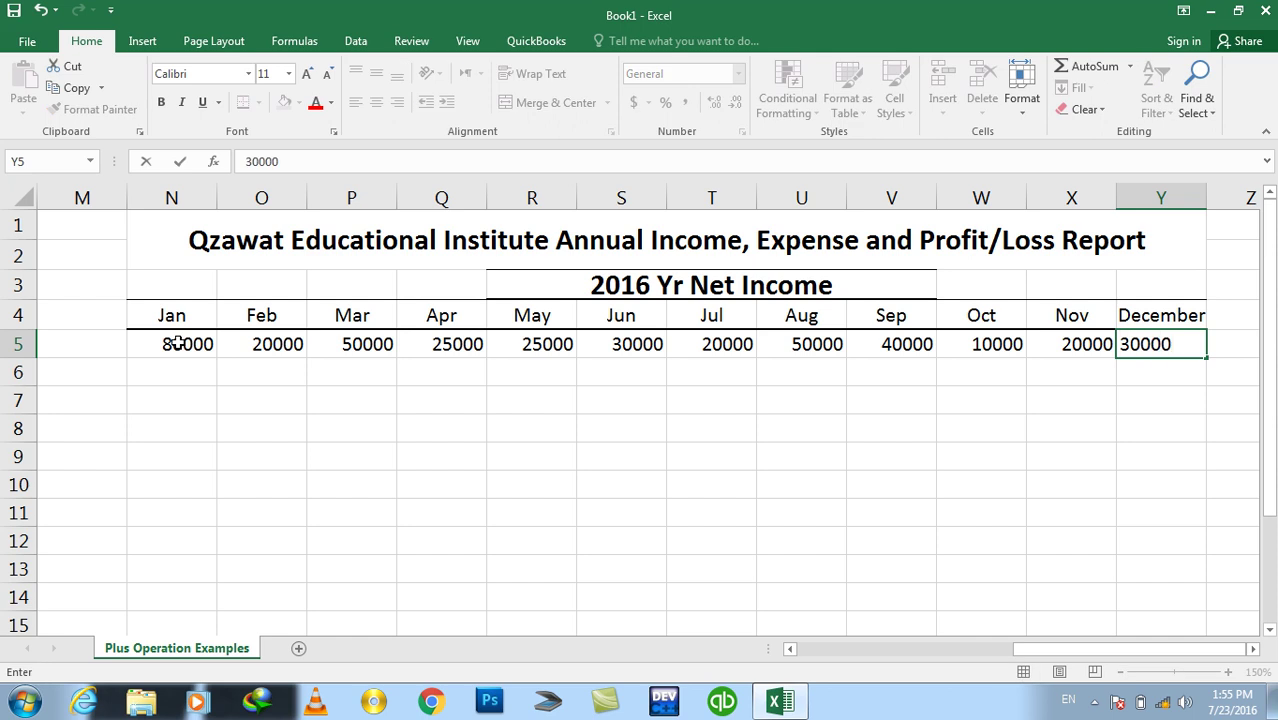
pyautogui.press('Tab')
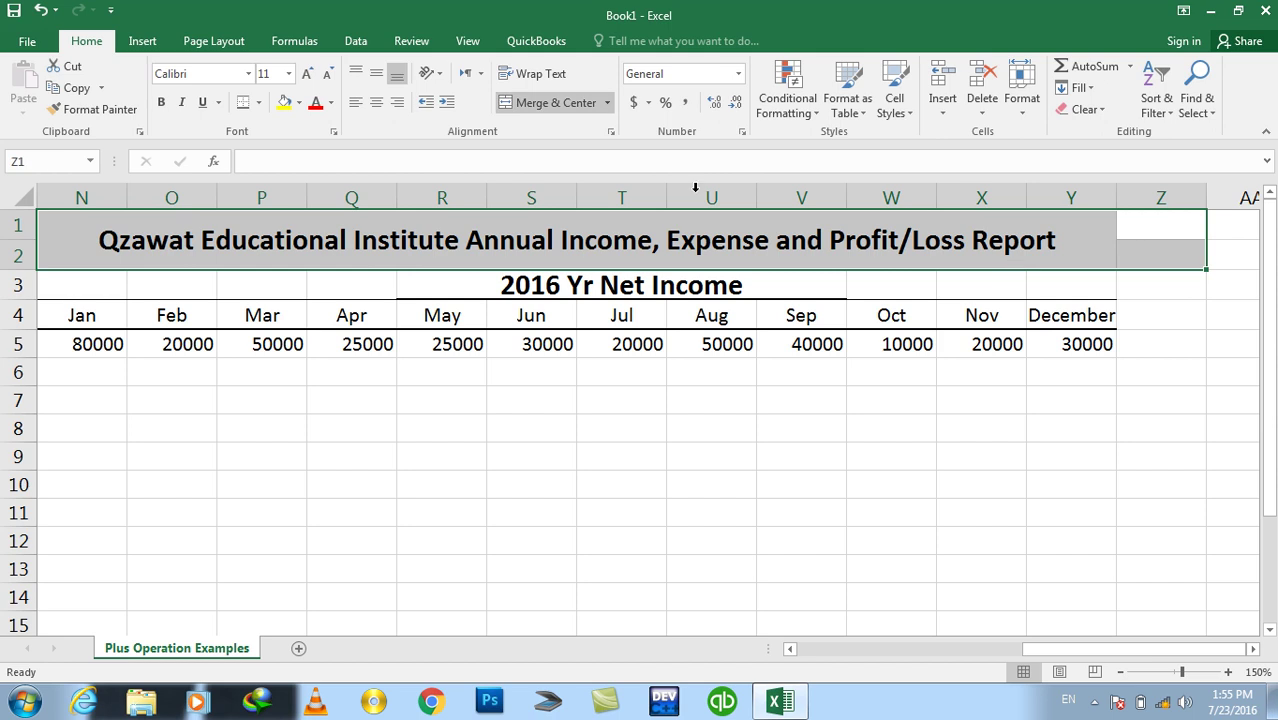
# Re-merge the title across N1:Z2 and add a bold Net Amount heading in Z3, autofitting column Z
pyautogui.click(553, 104)
pyautogui.click(555, 105)
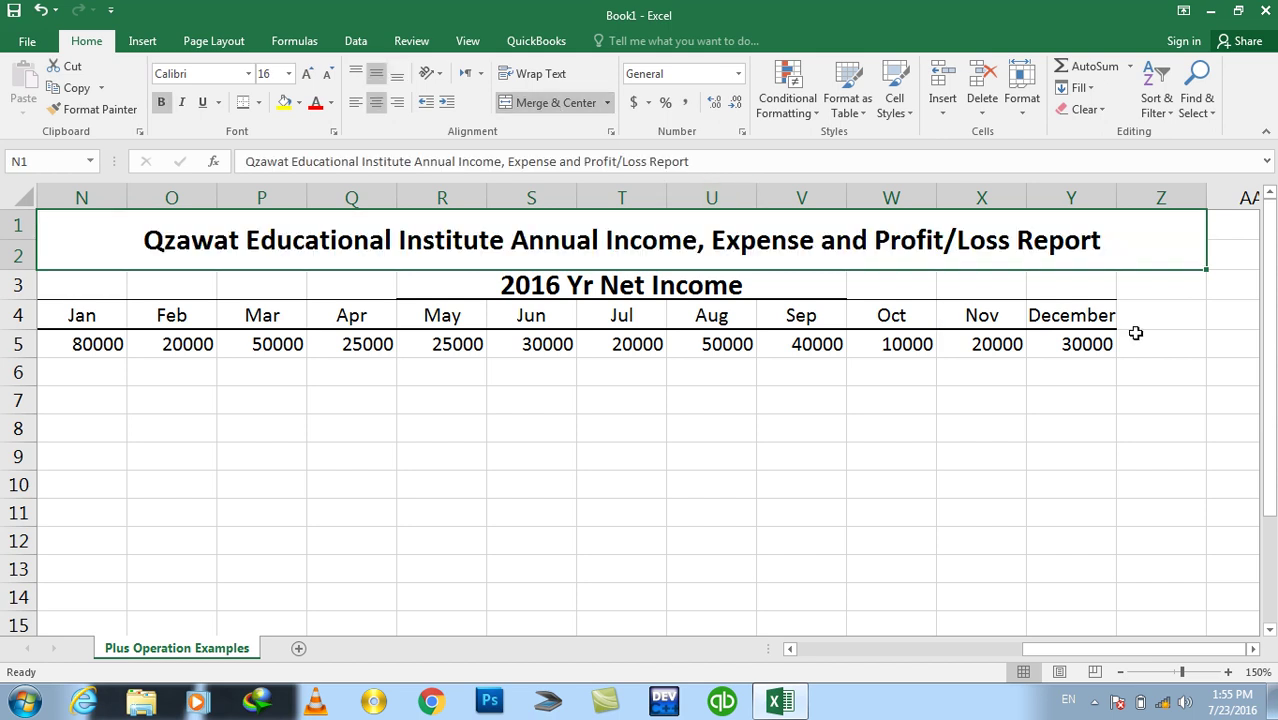
pyautogui.click(1148, 290)
pyautogui.write('Net')
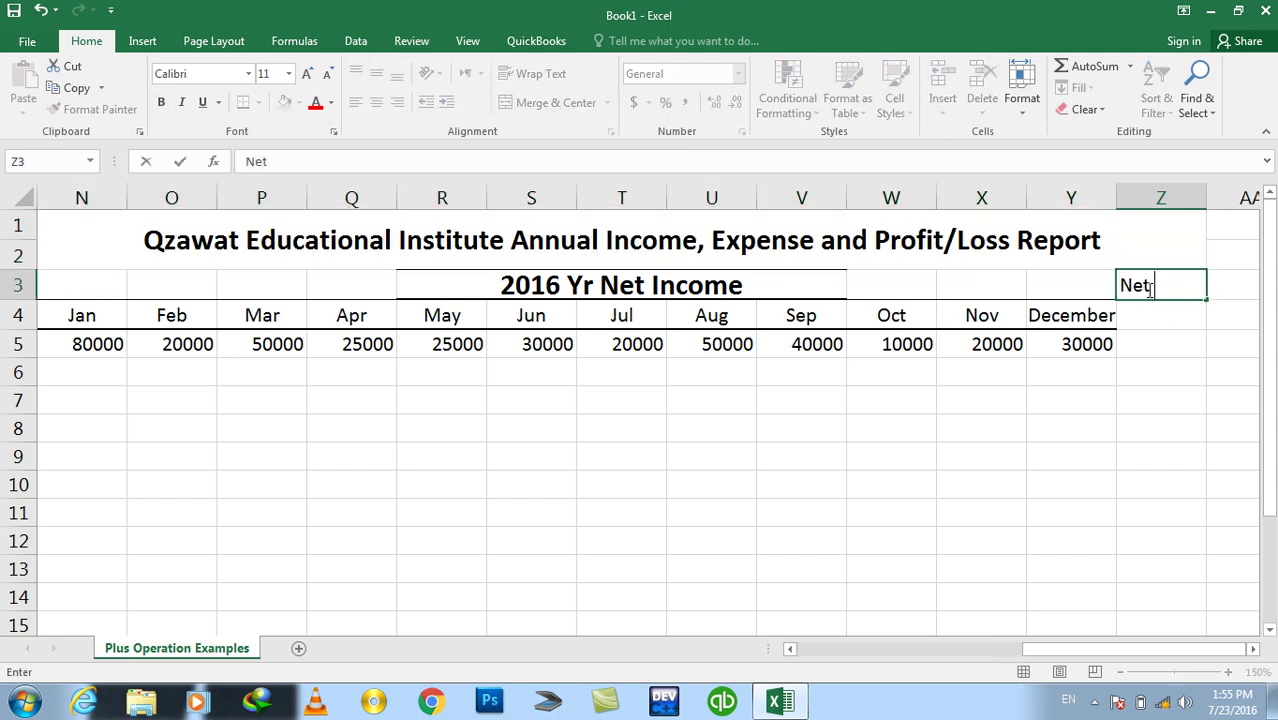
pyautogui.write(' Amon')
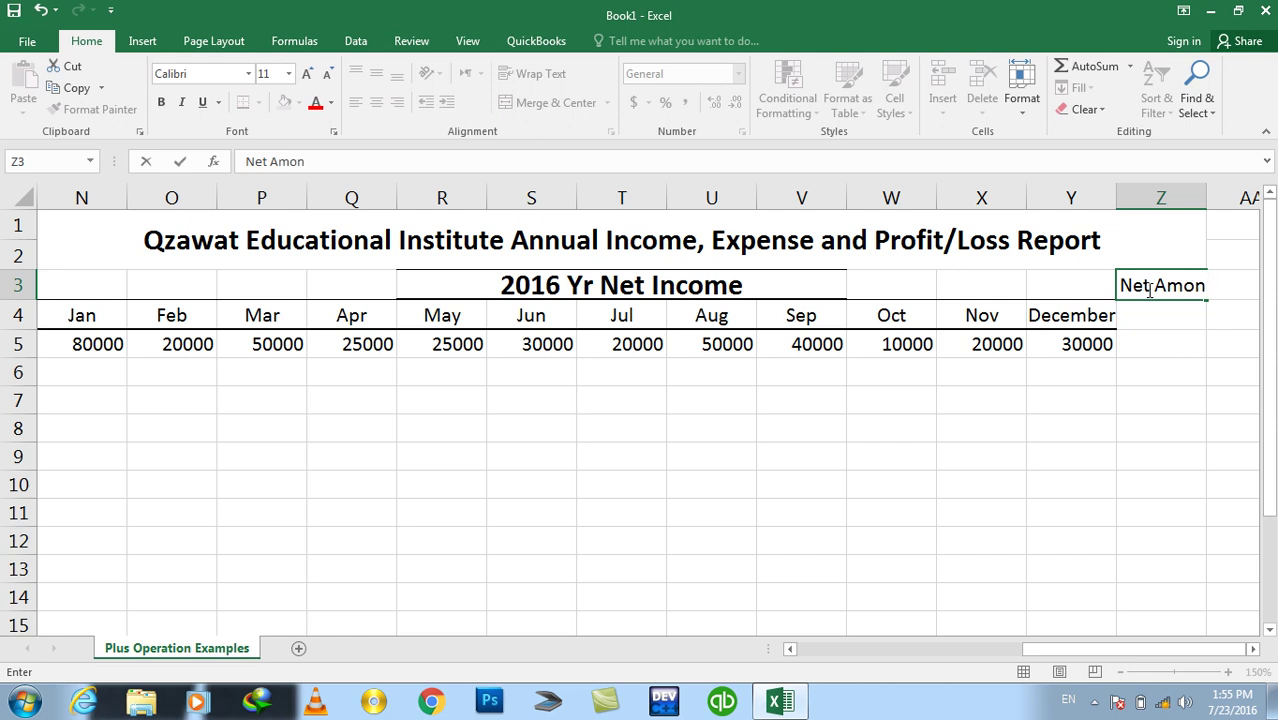
pyautogui.press('BackSpace')
pyautogui.write('unt')
pyautogui.press('Return')
pyautogui.click(1149, 287)
pyautogui.hotkey('ctrl', 'b')
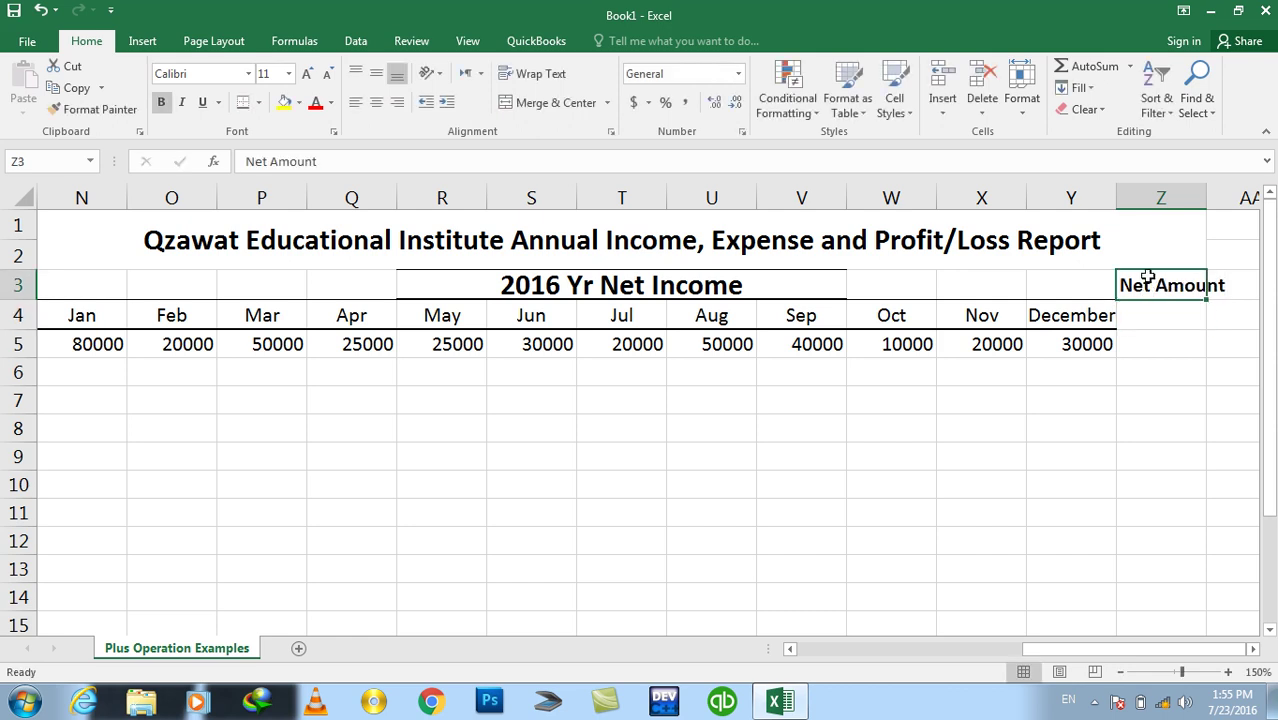
pyautogui.doubleClick(1205, 200)
# Add a bold Net Income heading in Z4
pyautogui.click(1158, 317)
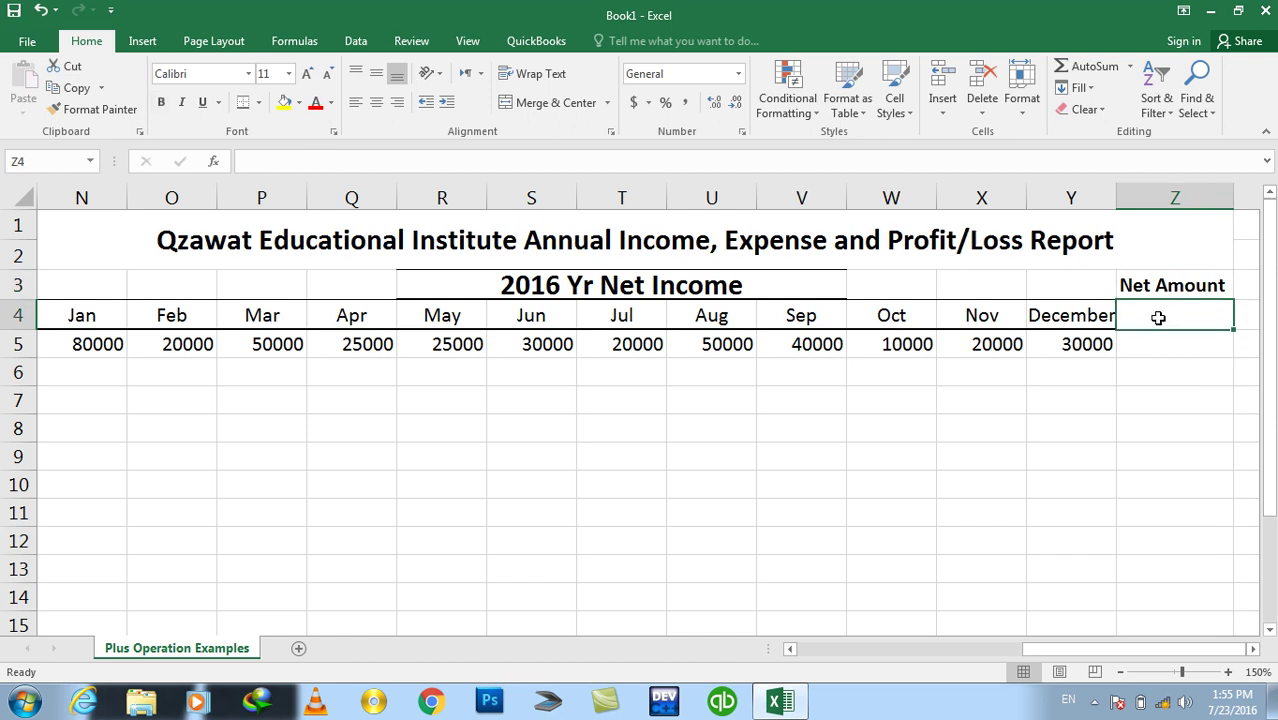
pyautogui.write('Net Exp')
pyautogui.press('BackSpace')
pyautogui.press('BackSpace')
pyautogui.press('BackSpace')
pyautogui.write('Income')
pyautogui.press('Return')
pyautogui.click(1160, 316)
pyautogui.hotkey('ctrl', 'b')
pyautogui.click(1147, 345)
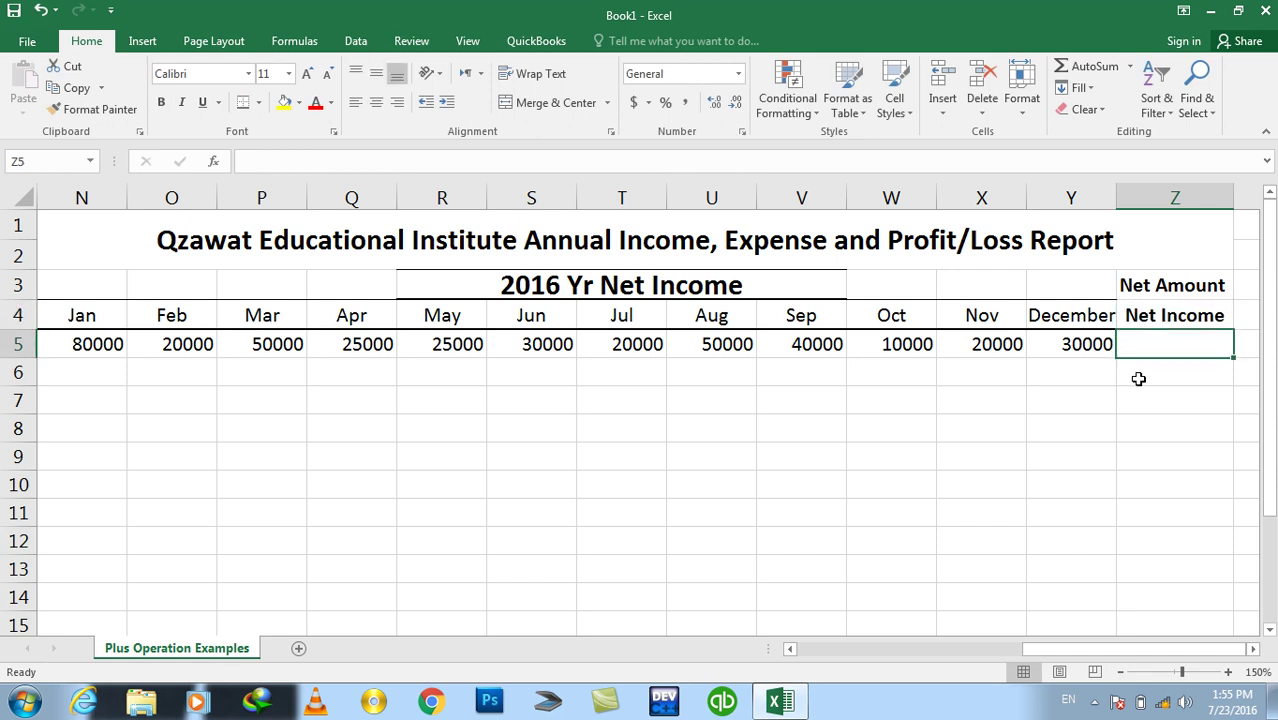
# Enter =SUM(N5:Y5) in Z5, totalling the months to 400000
pyautogui.write('=')
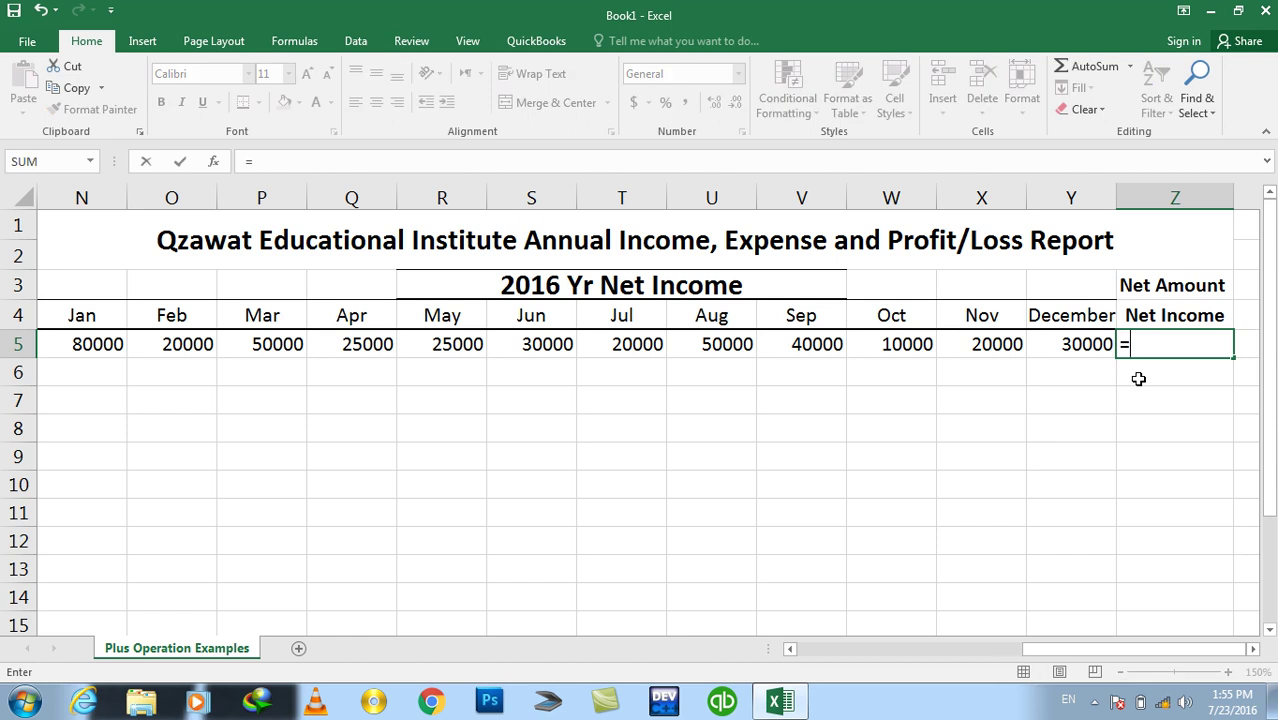
pyautogui.press('Escape')
pyautogui.write('=s')
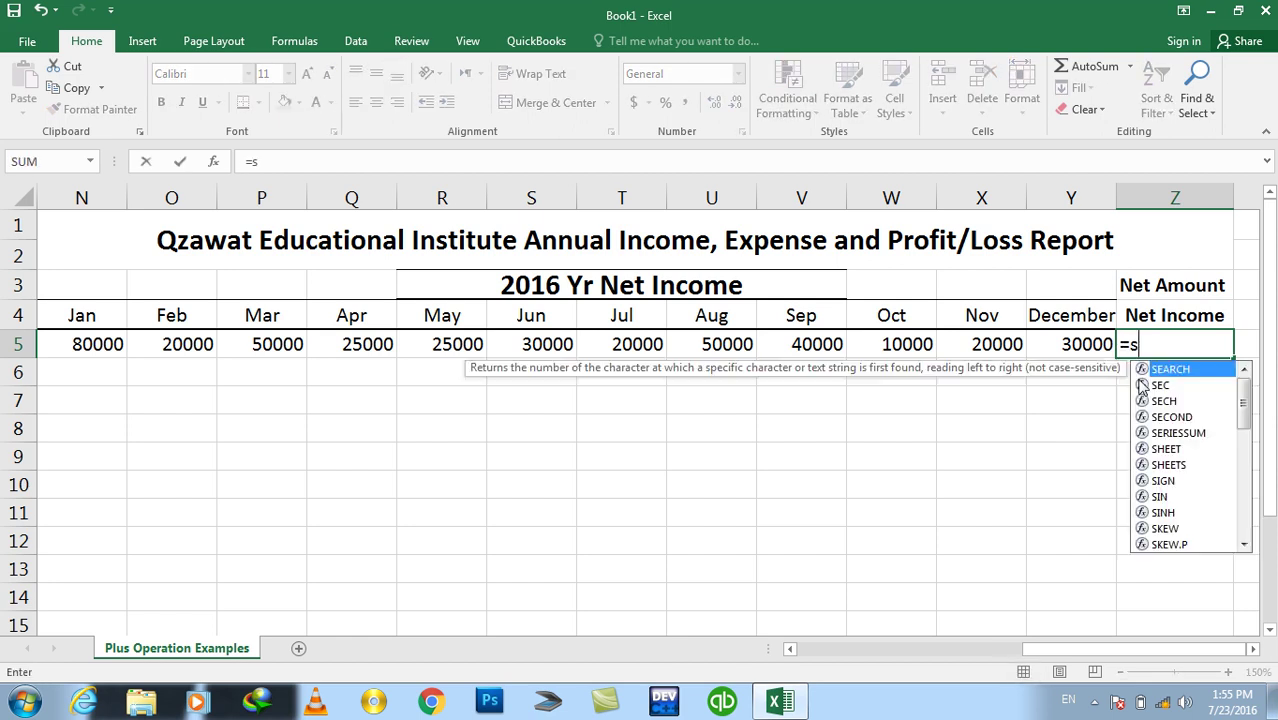
pyautogui.write('um(')
pyautogui.moveTo(1068, 344)
pyautogui.mouseDown()
pyautogui.moveTo(5, 344)
pyautogui.moveTo(652, 346)
pyautogui.mouseUp()
pyautogui.press('Return')
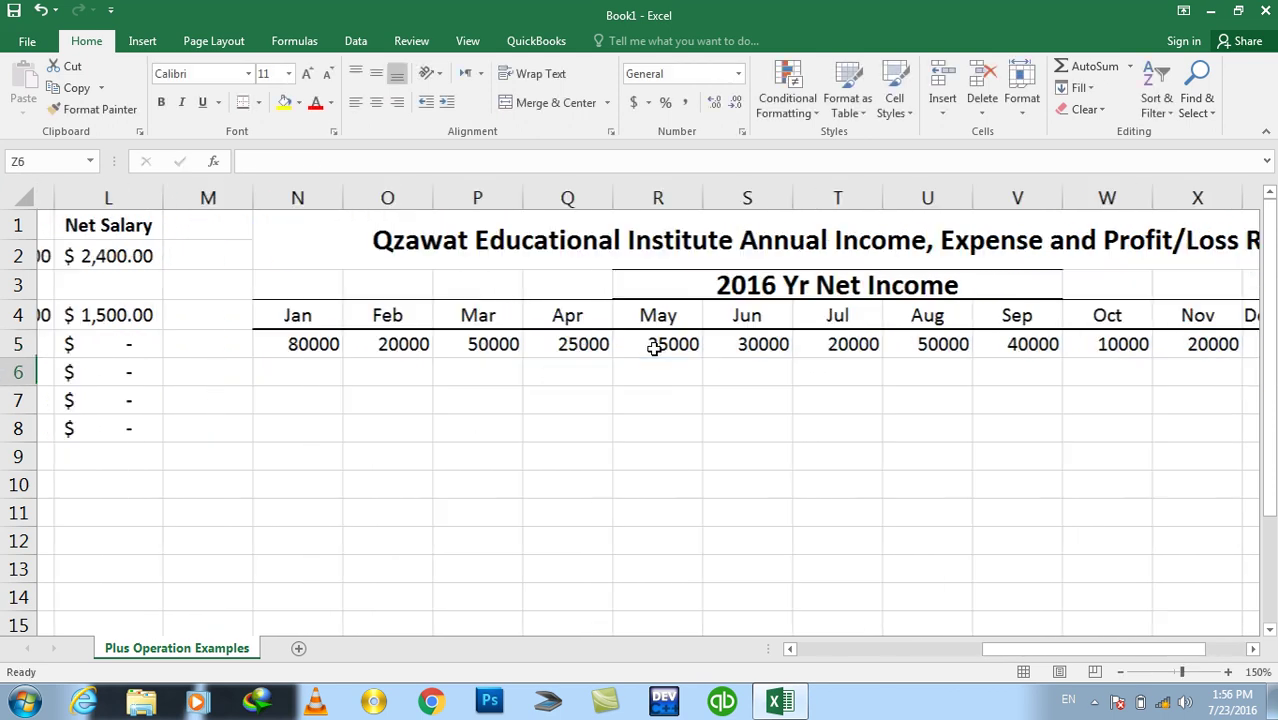
pyautogui.click(1155, 342)
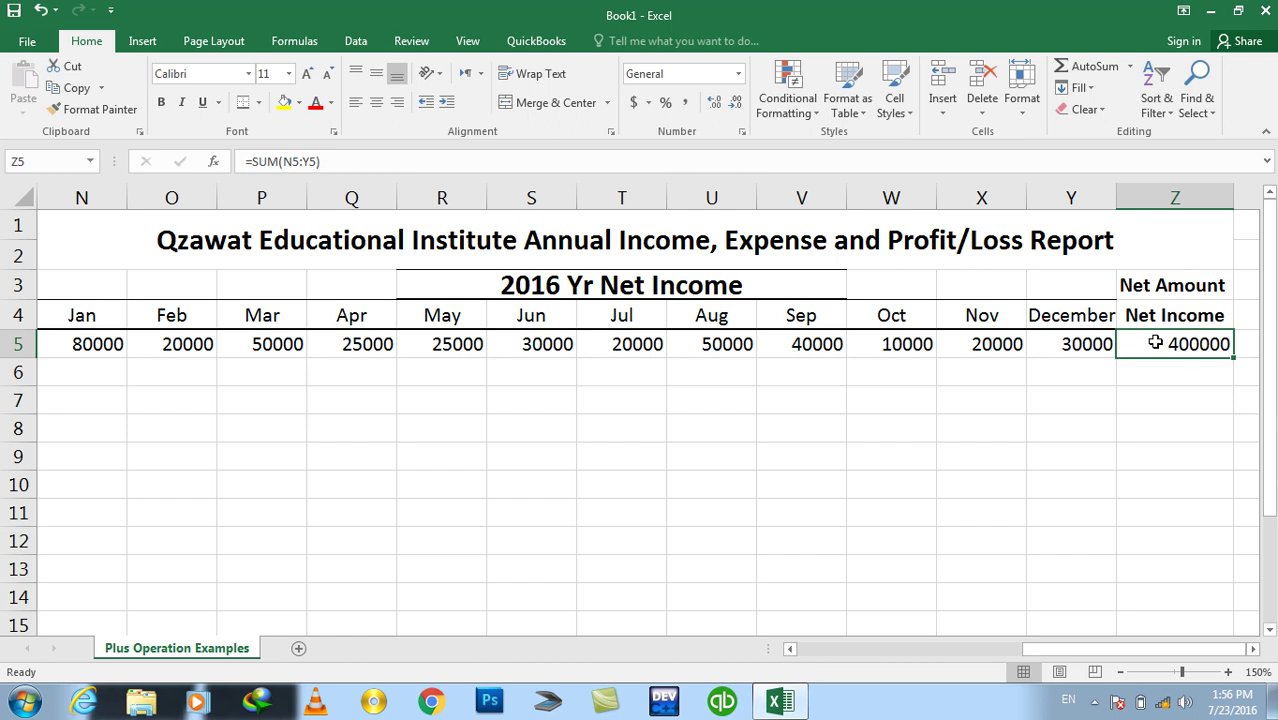
pyautogui.moveTo(1140, 316)
pyautogui.mouseDown()
pyautogui.moveTo(5, 318)
pyautogui.moveTo(370, 315)
pyautogui.mouseUp()
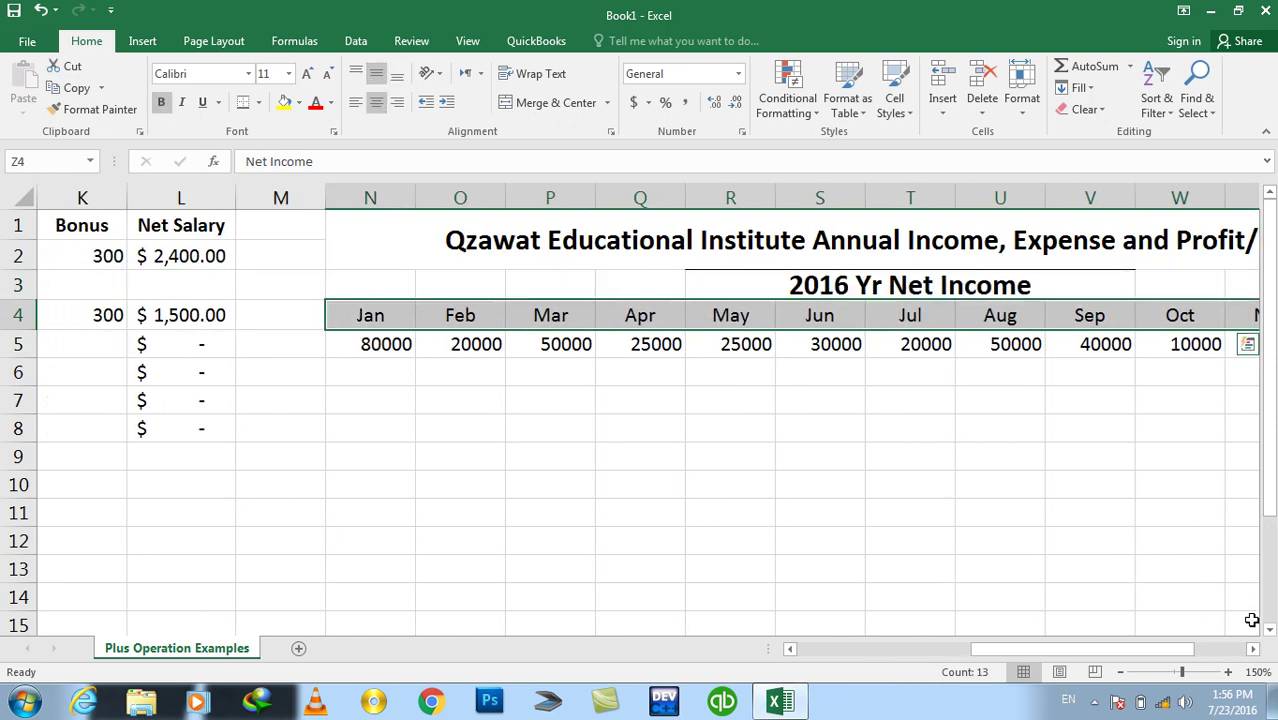
# Keep the month headers bold, then centre Z3:Z5, add a border and colour them purple
pyautogui.click(1255, 650)
pyautogui.click(1255, 650)
pyautogui.click(1255, 650)
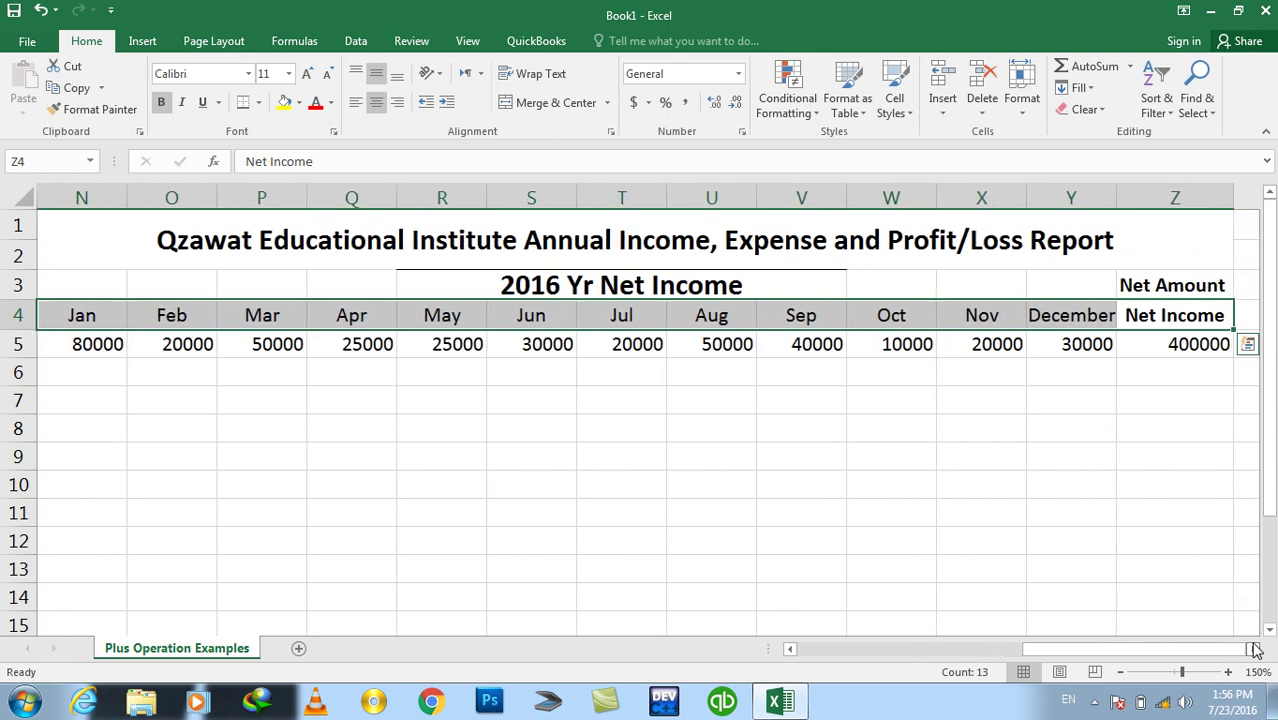
pyautogui.click(162, 103)
pyautogui.click(163, 104)
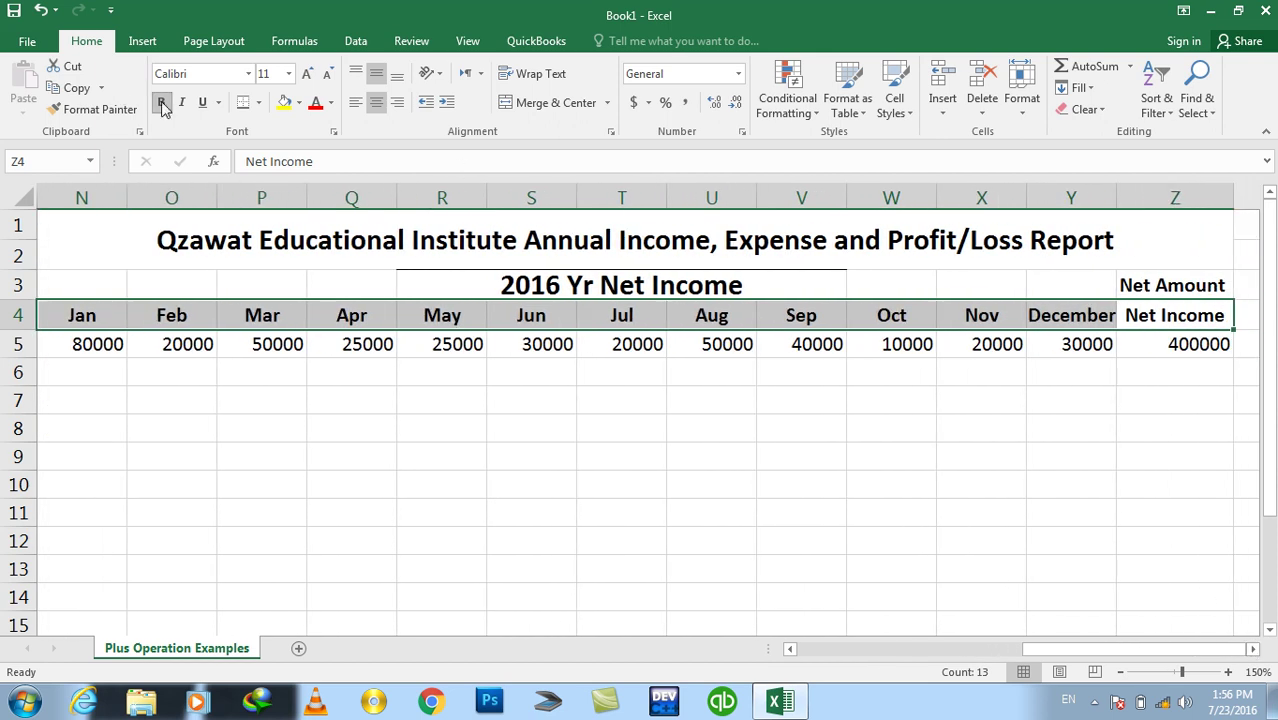
pyautogui.click(100, 345)
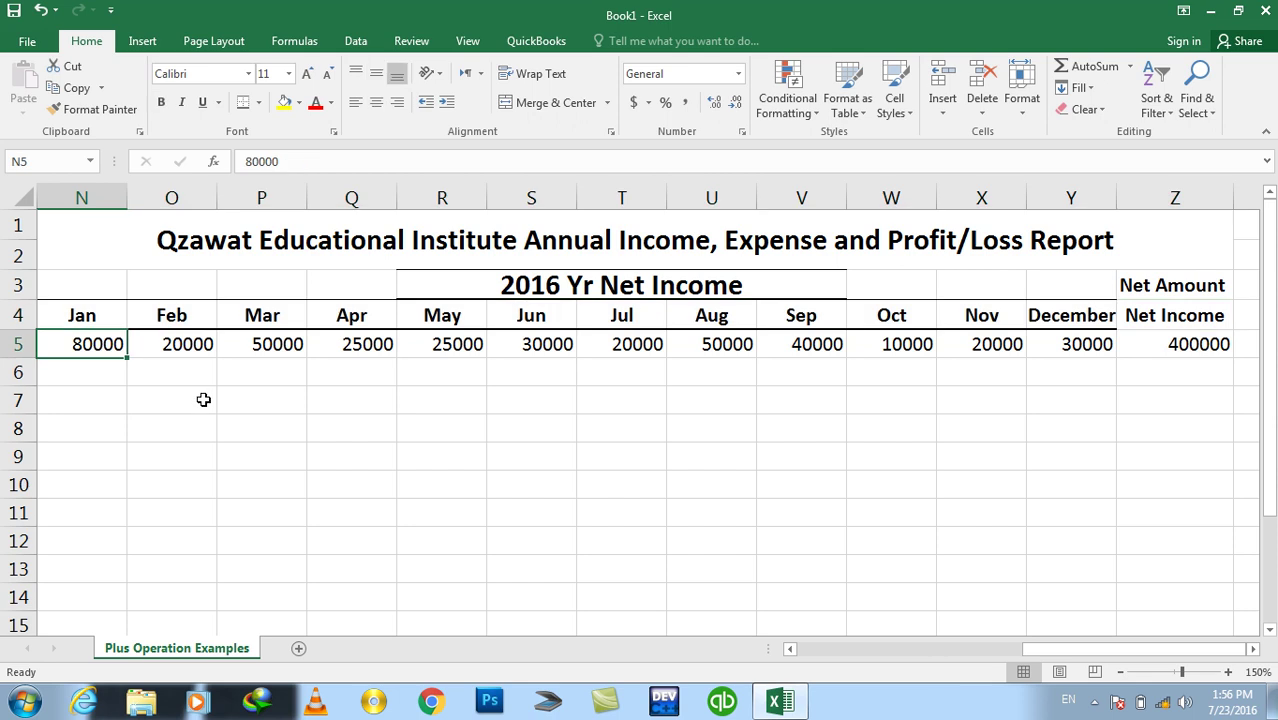
pyautogui.moveTo(1181, 290); pyautogui.dragTo(1174, 336)
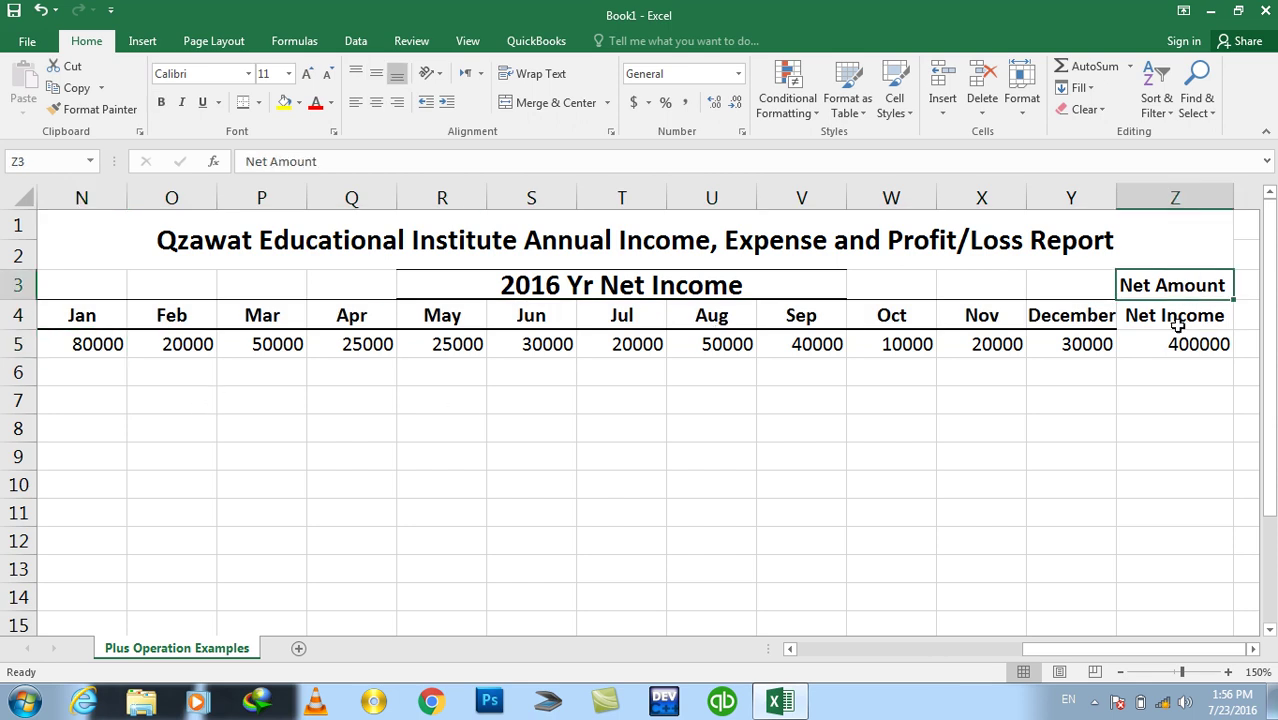
pyautogui.click(377, 102)
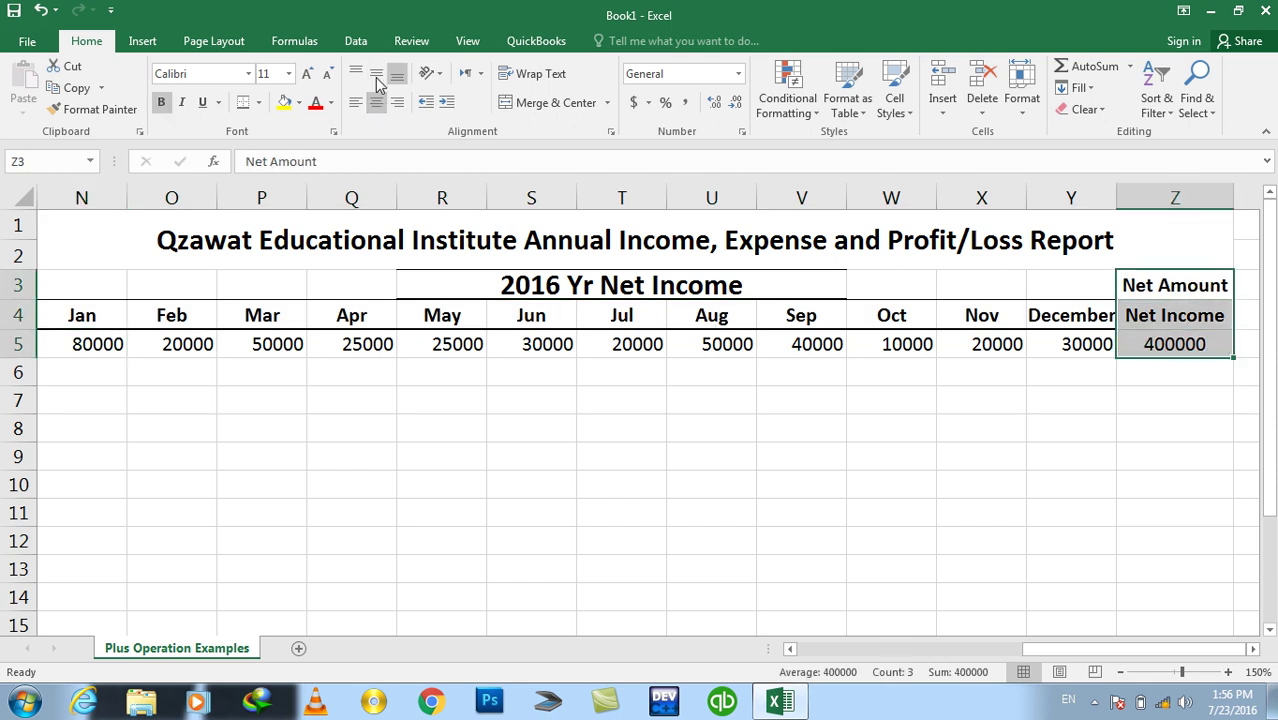
pyautogui.click(244, 103)
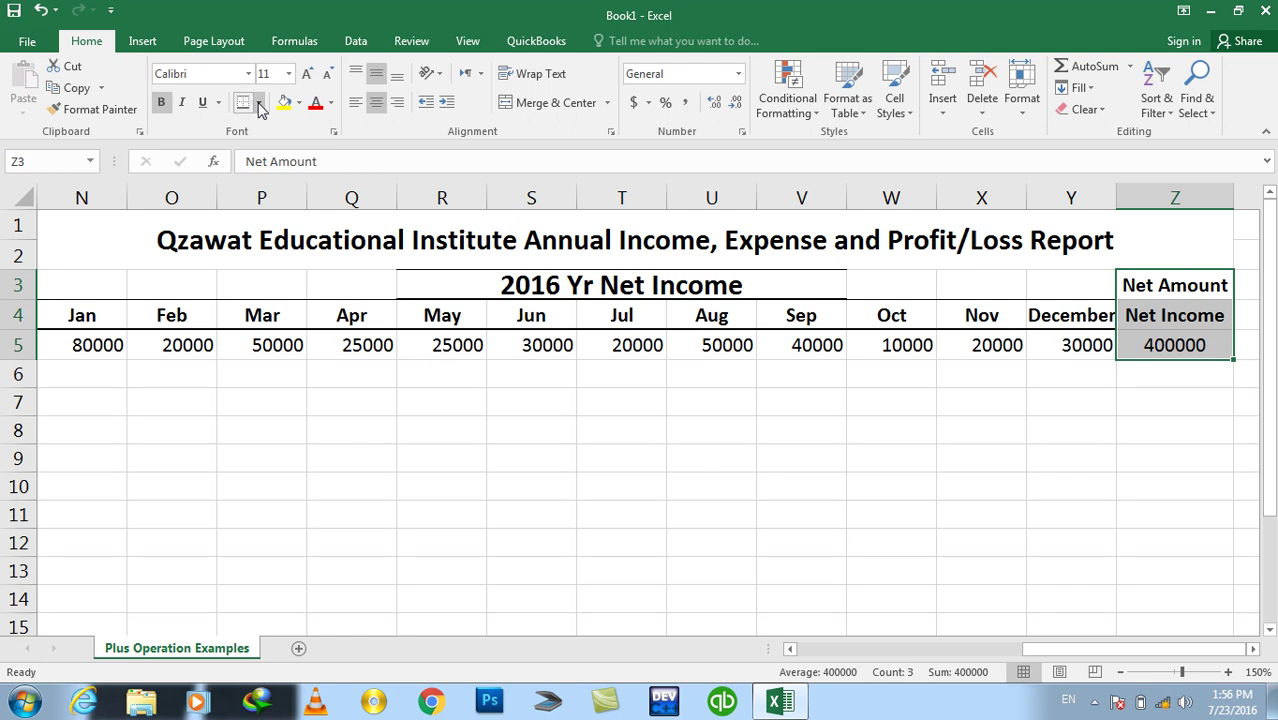
pyautogui.click(330, 102)
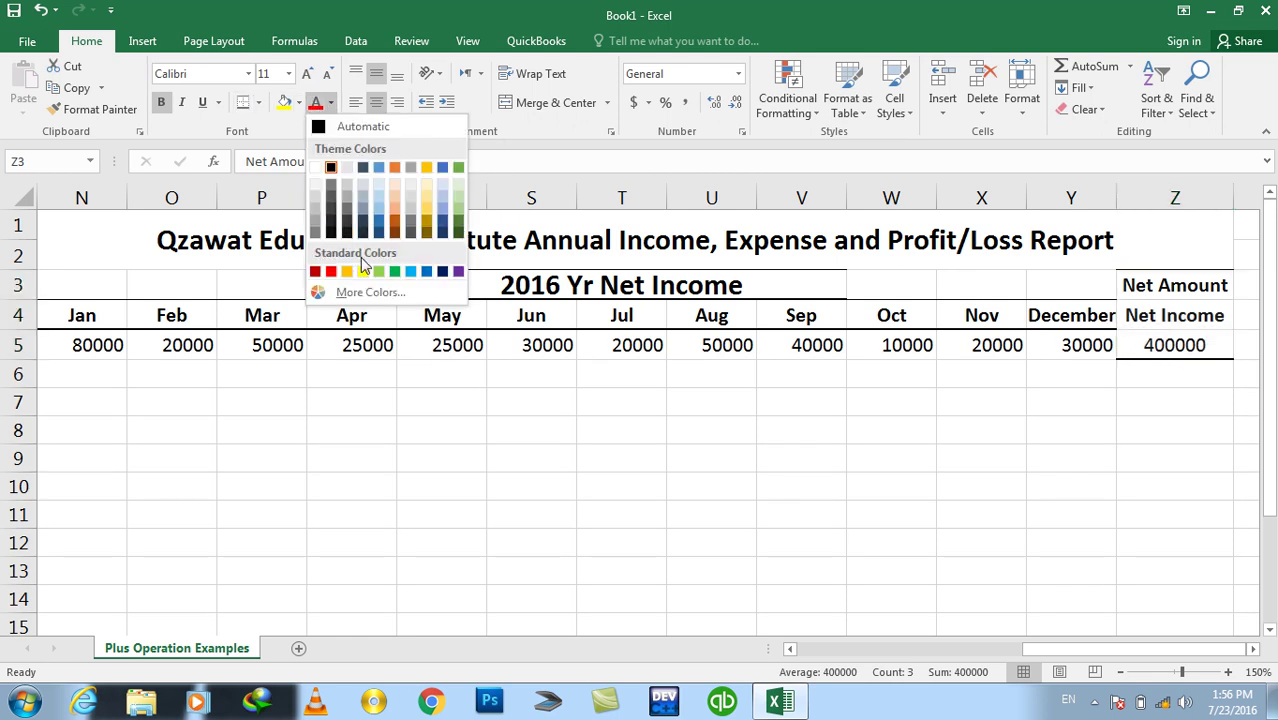
pyautogui.click(458, 272)
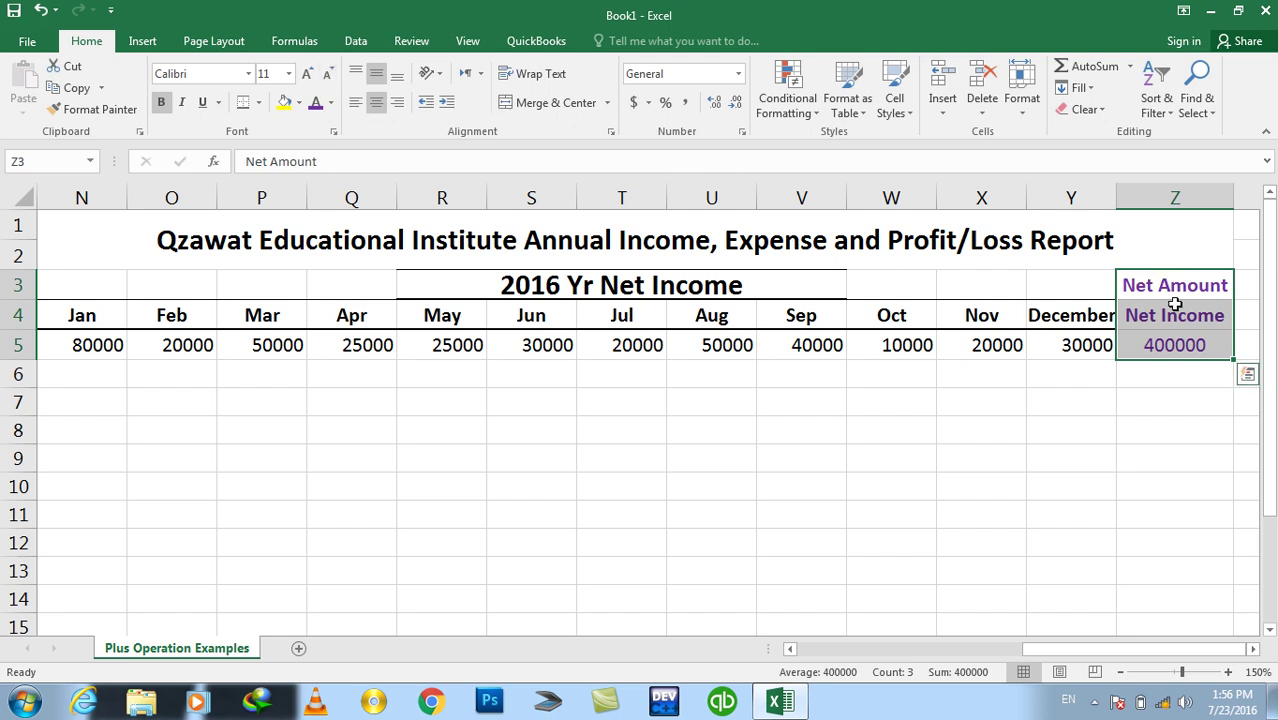
# Apply All Borders to Z3:Z5 and delete the SUM total from Z5
pyautogui.click(1166, 345)
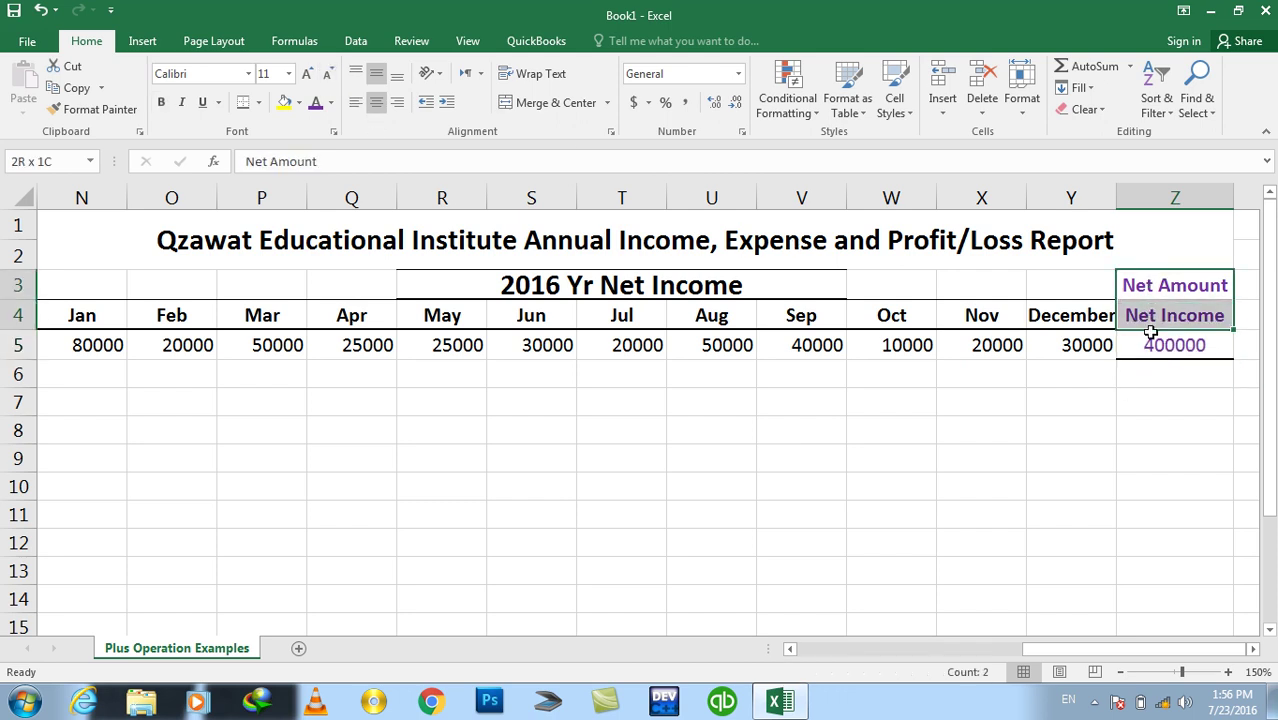
pyautogui.moveTo(1151, 280); pyautogui.dragTo(1156, 345)
pyautogui.click(258, 102)
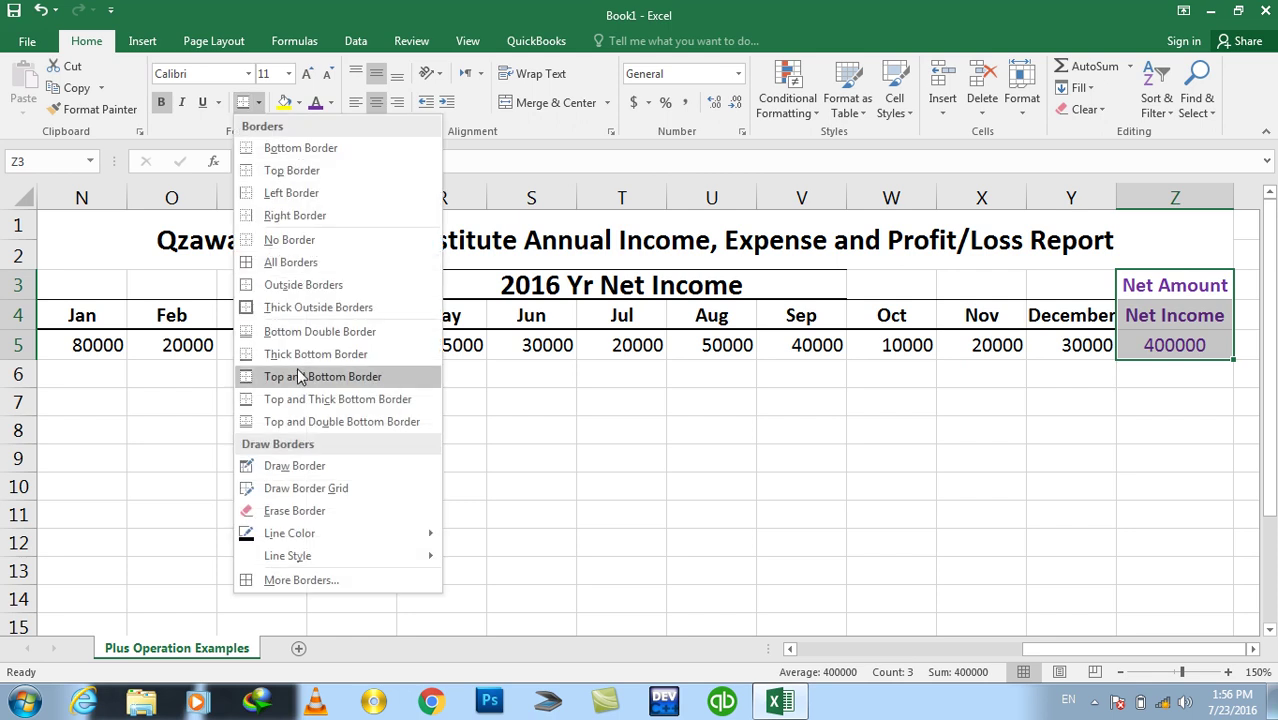
pyautogui.click(290, 262)
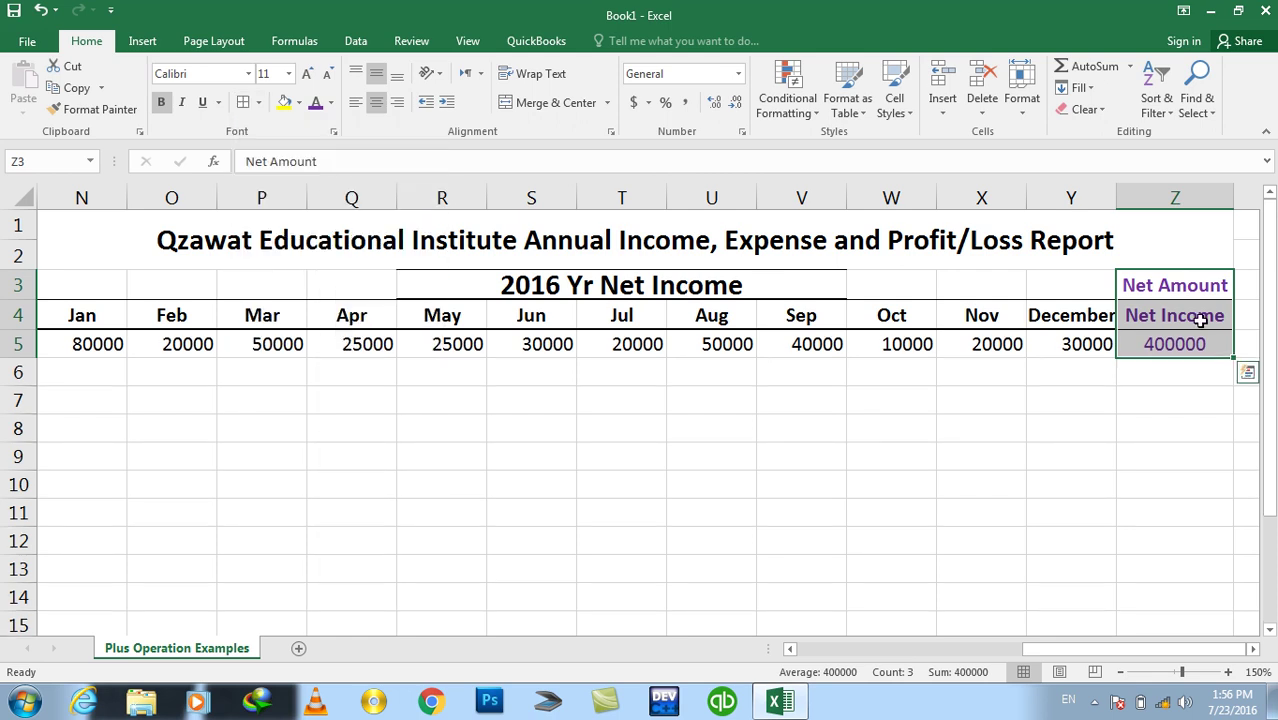
pyautogui.click(1172, 345)
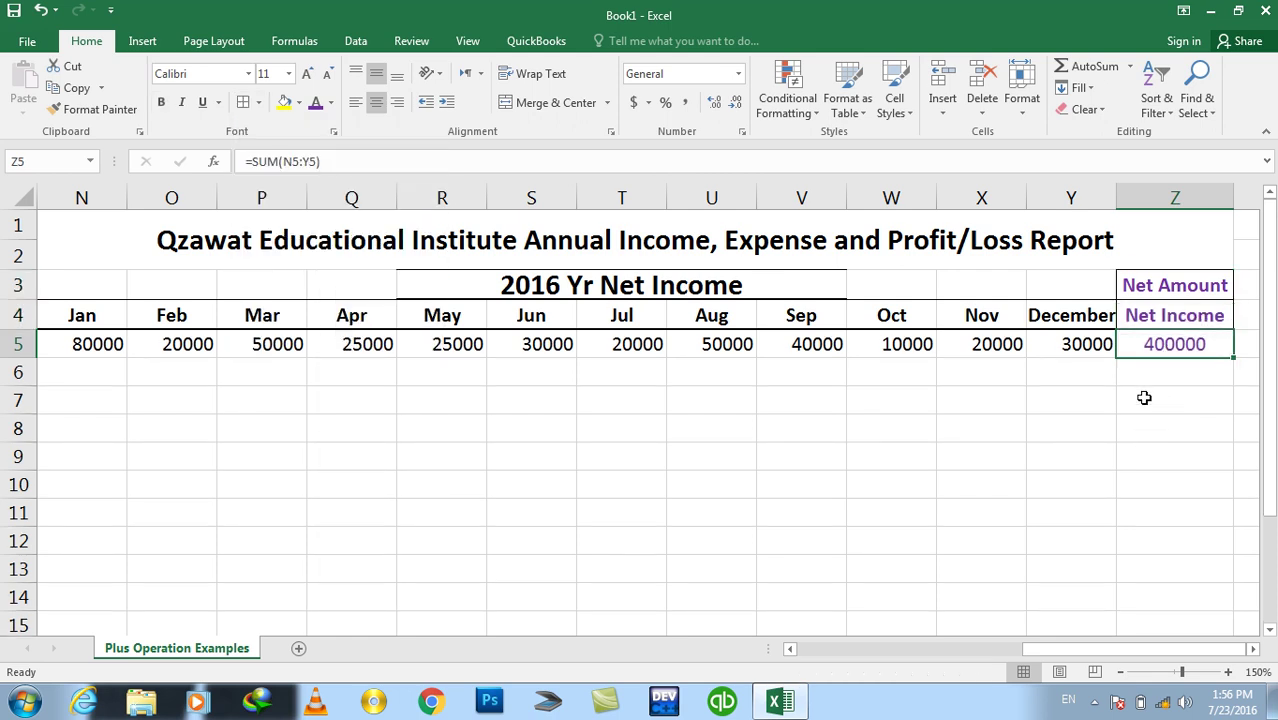
pyautogui.press('Delete')
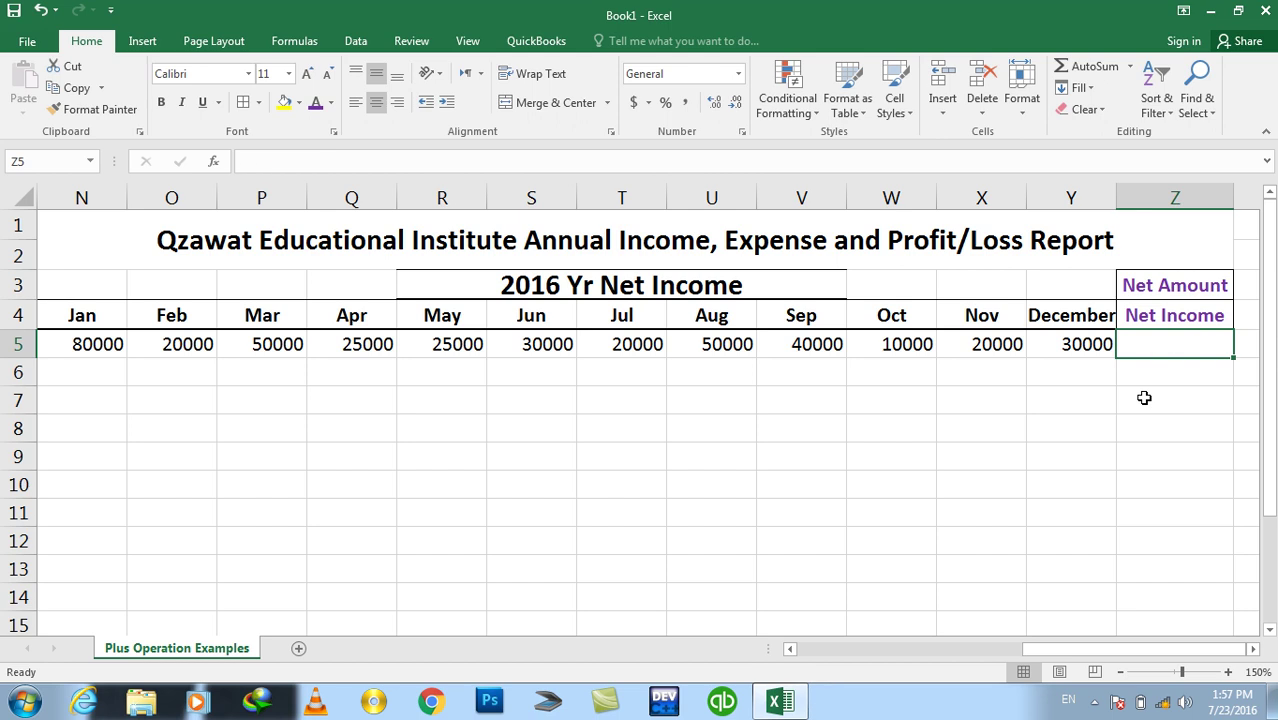
# Start a Z5 formula adding December back to June: =Y5+X5+W5+V5+U5+T5+S5
pyautogui.write('=')
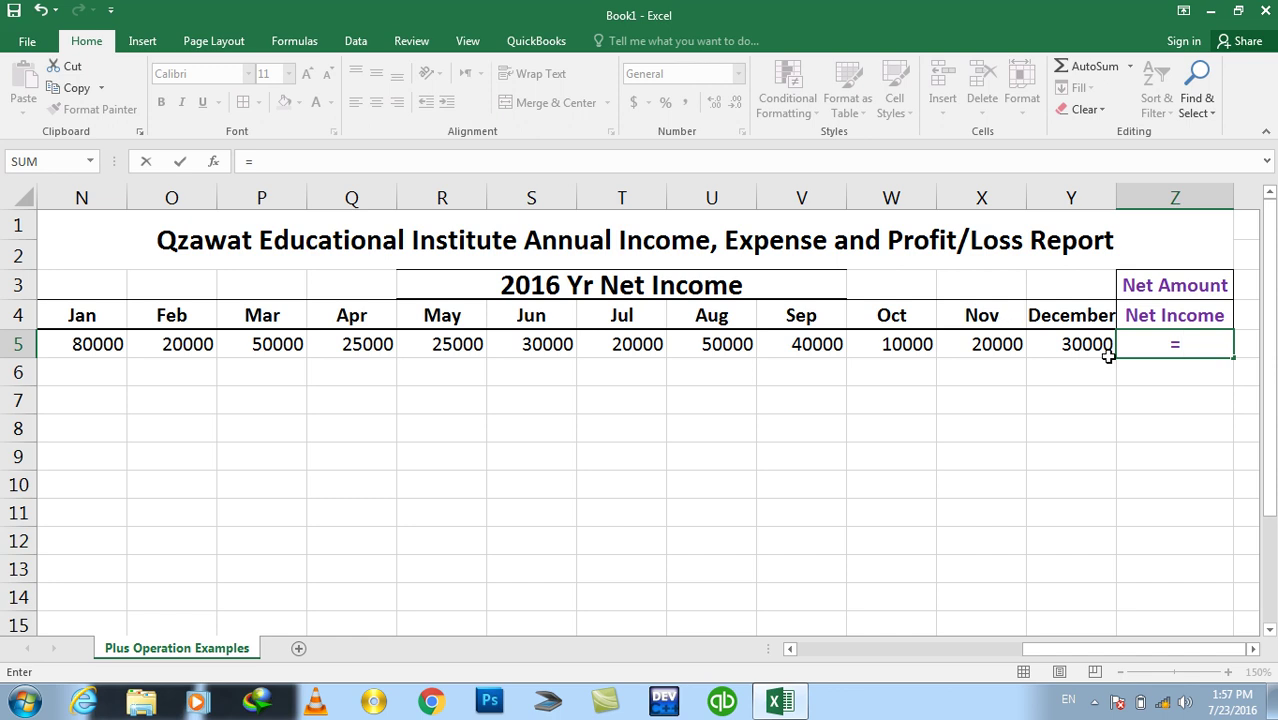
pyautogui.click(1084, 346)
pyautogui.write('+')
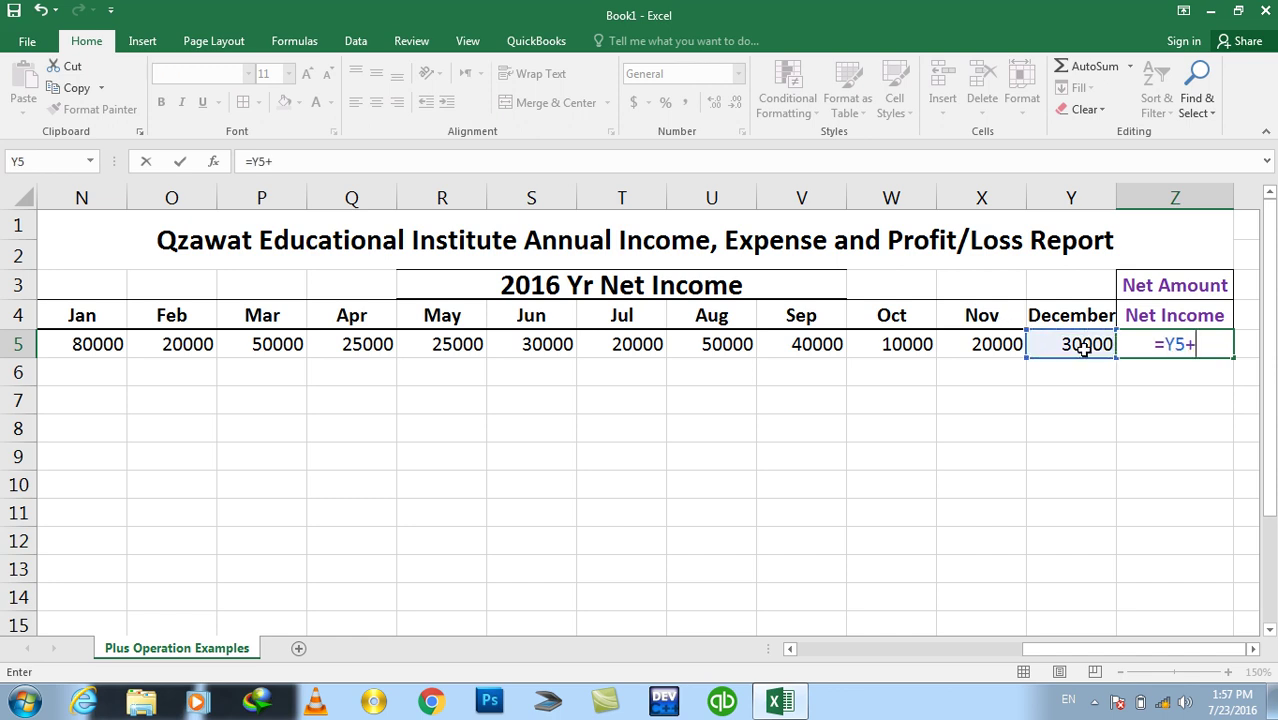
pyautogui.click(1010, 346)
pyautogui.write('+')
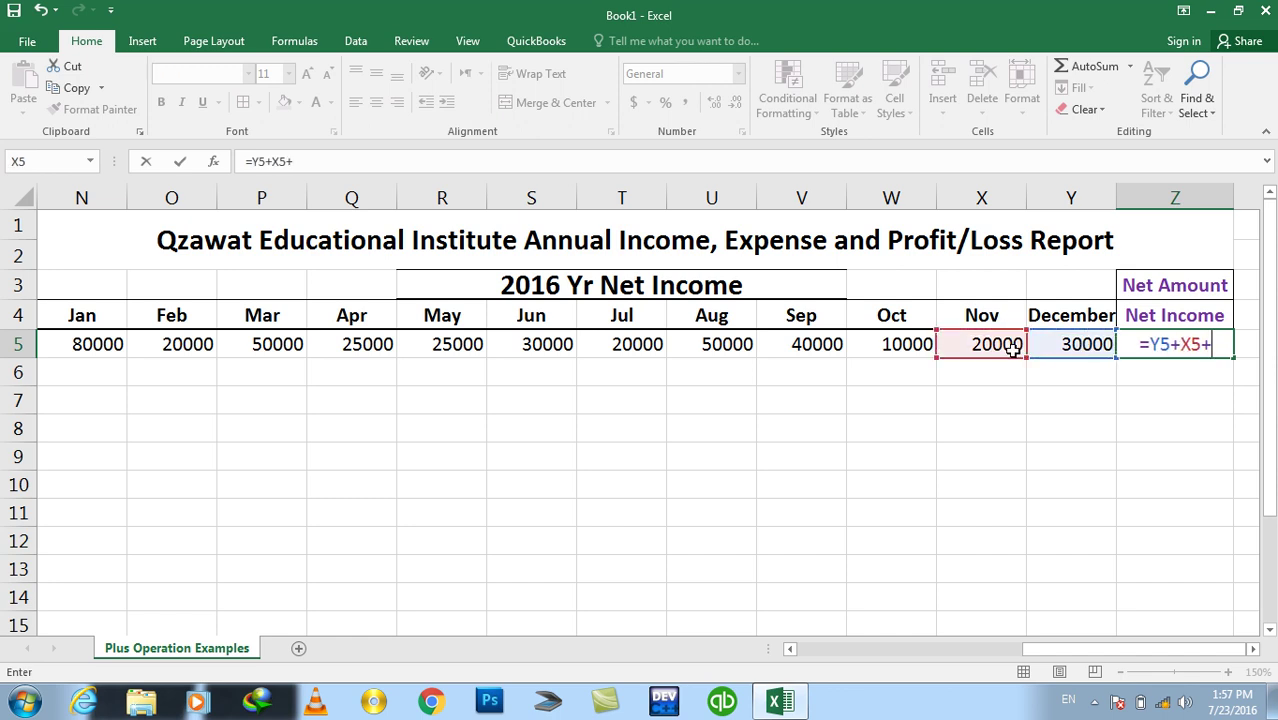
pyautogui.click(905, 344)
pyautogui.write('+')
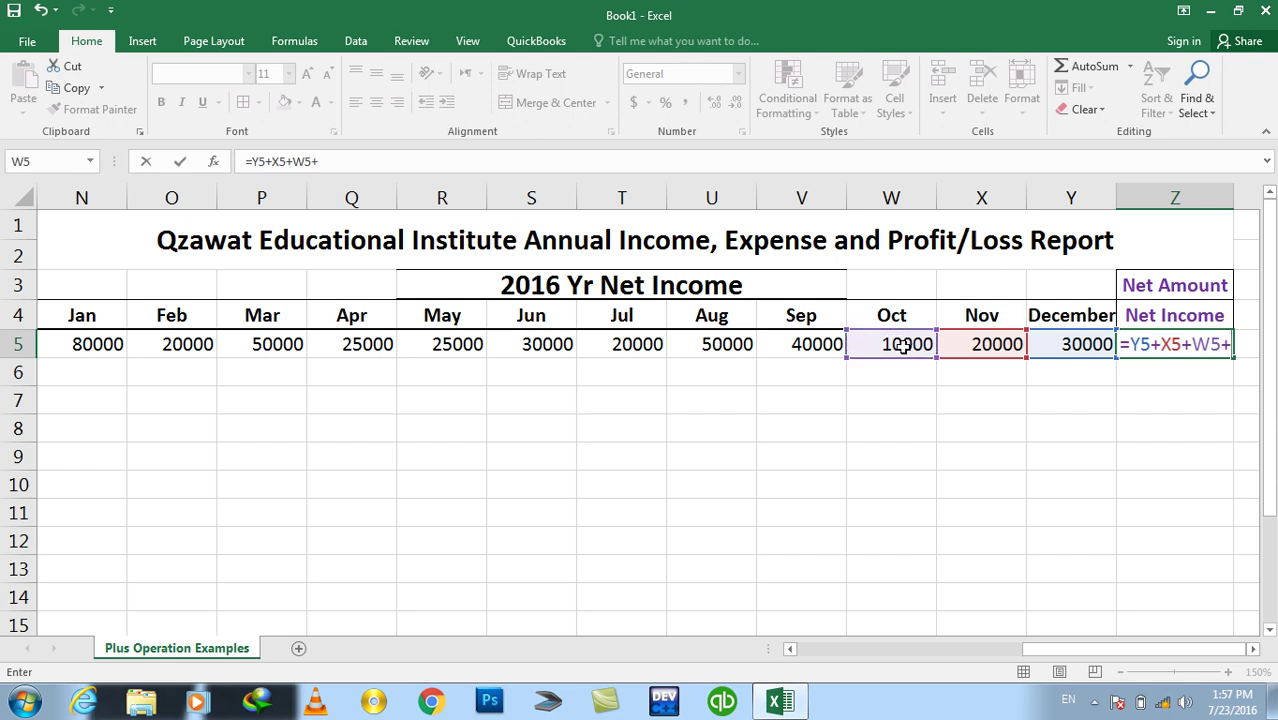
pyautogui.click(800, 346)
pyautogui.write('+')
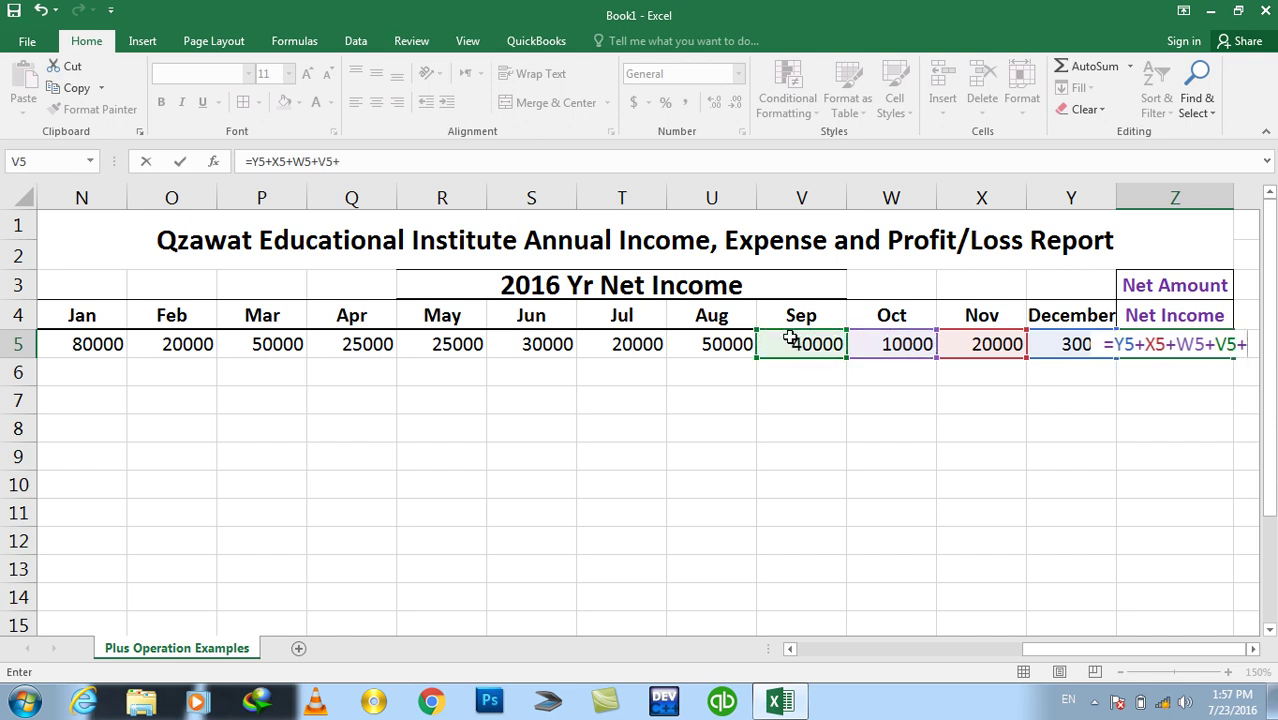
pyautogui.click(726, 344)
pyautogui.write('+')
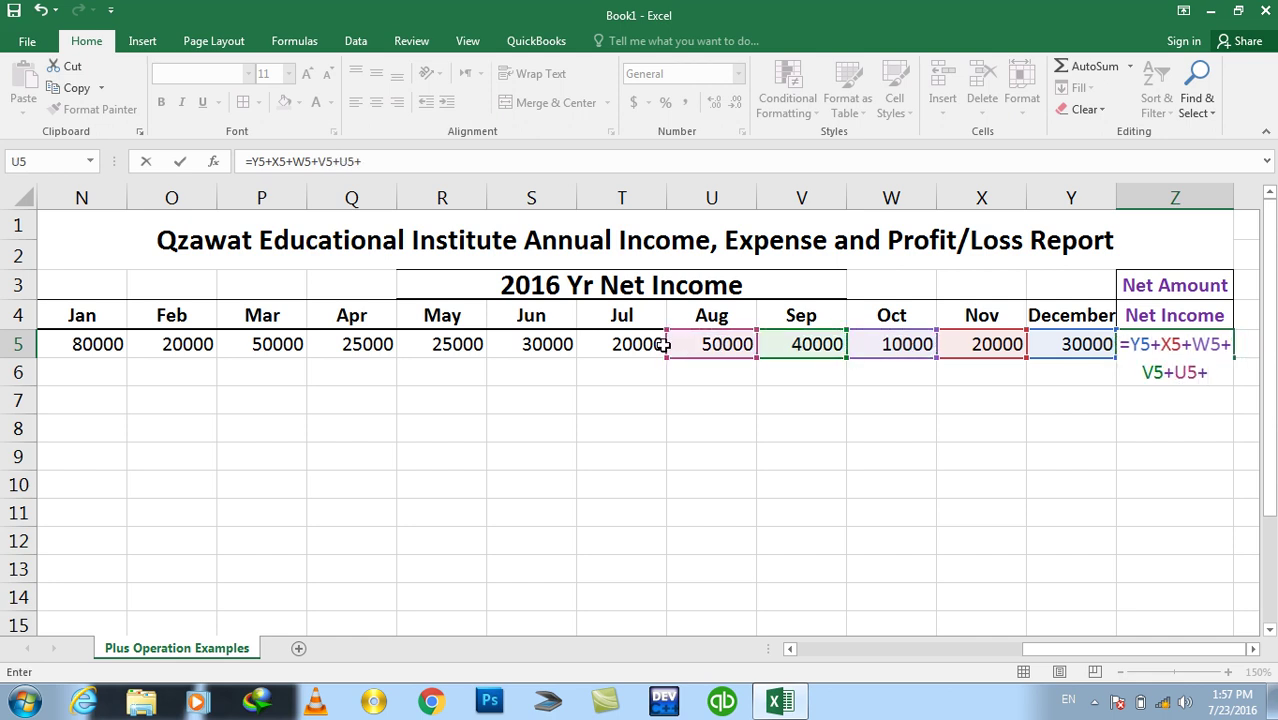
pyautogui.click(645, 344)
pyautogui.write('+')
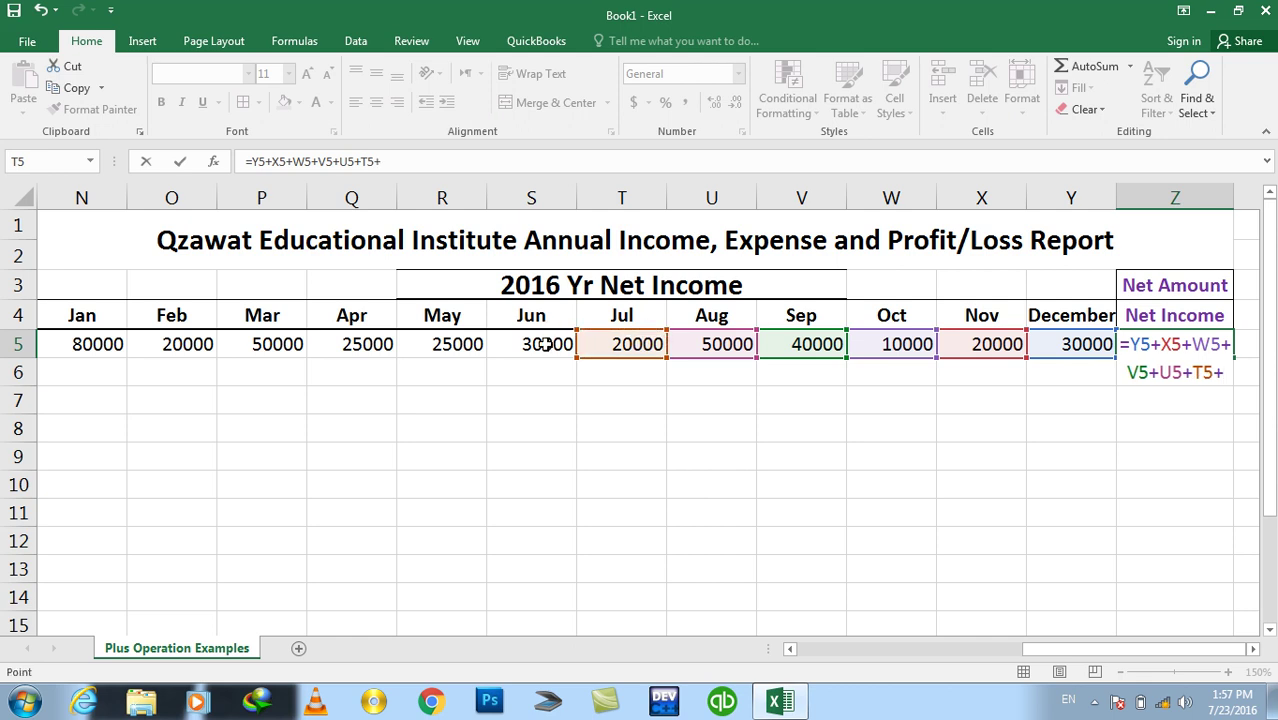
pyautogui.click(545, 344)
# Add May through January (R5 to N5) to the formula and commit, showing 400000
pyautogui.write('+')
pyautogui.click(462, 345)
pyautogui.write('+')
pyautogui.click(380, 345)
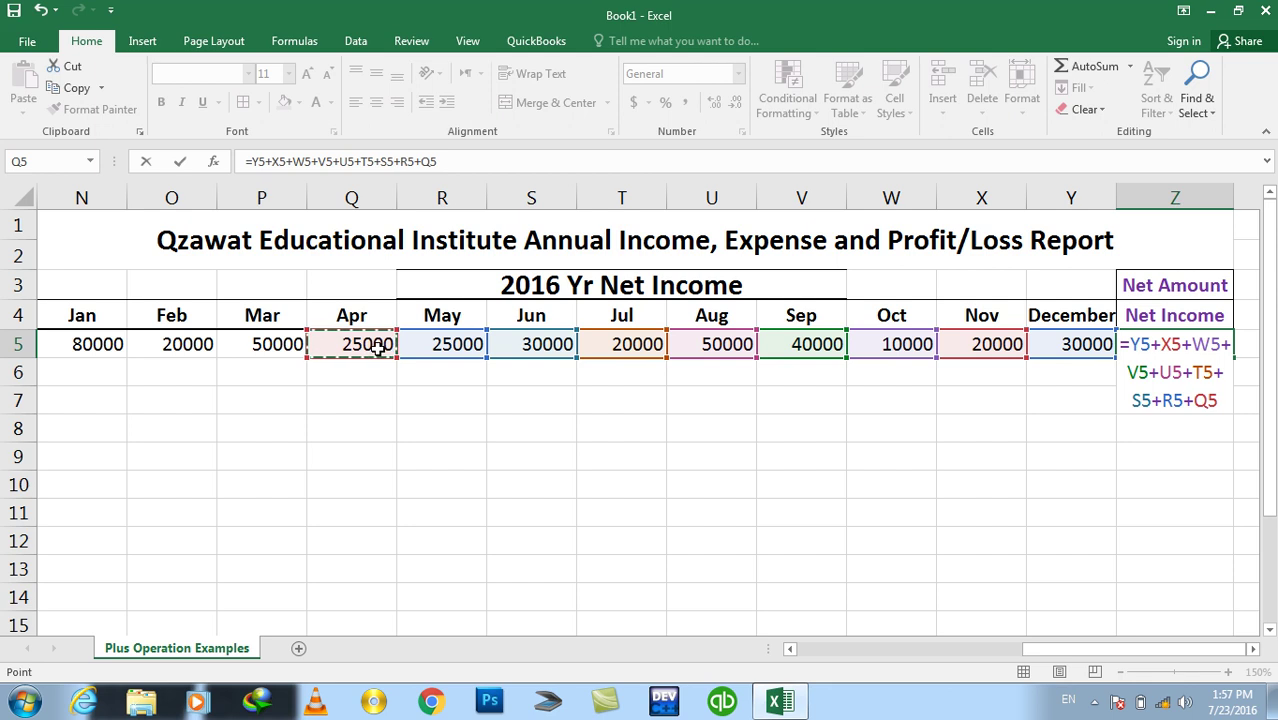
pyautogui.write('+')
pyautogui.click(285, 345)
pyautogui.write('+')
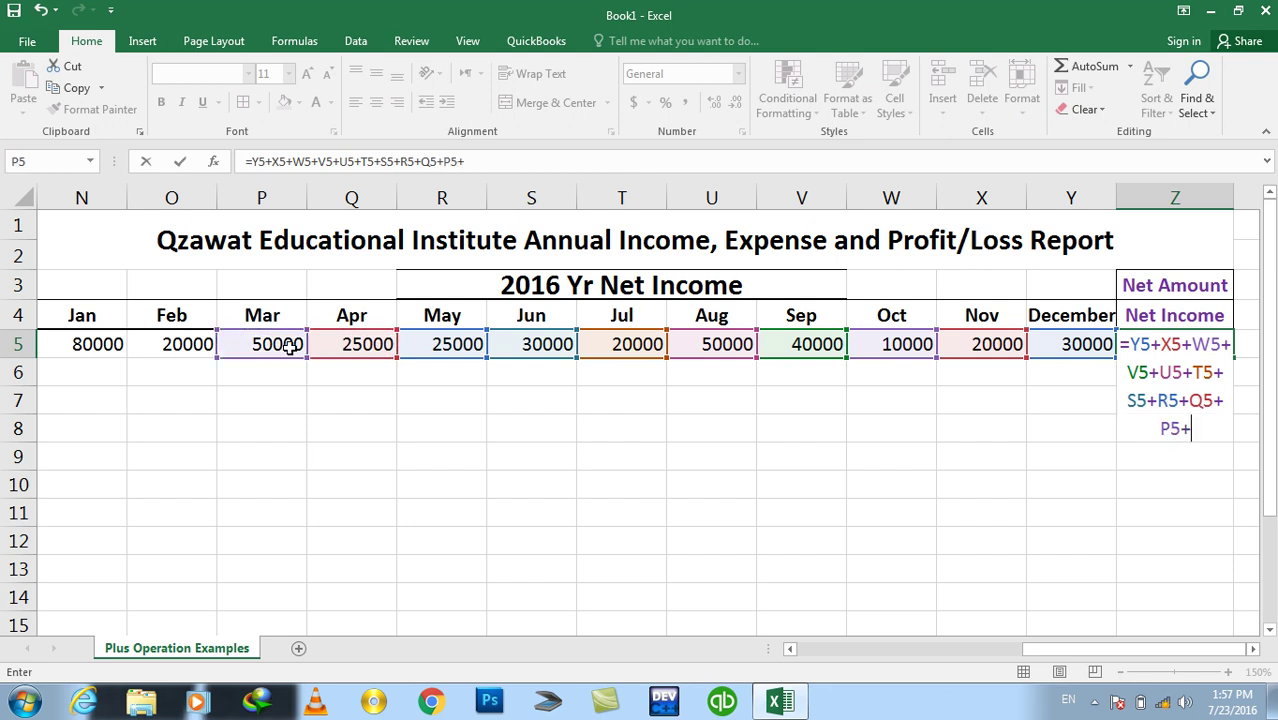
pyautogui.click(186, 346)
pyautogui.write('+')
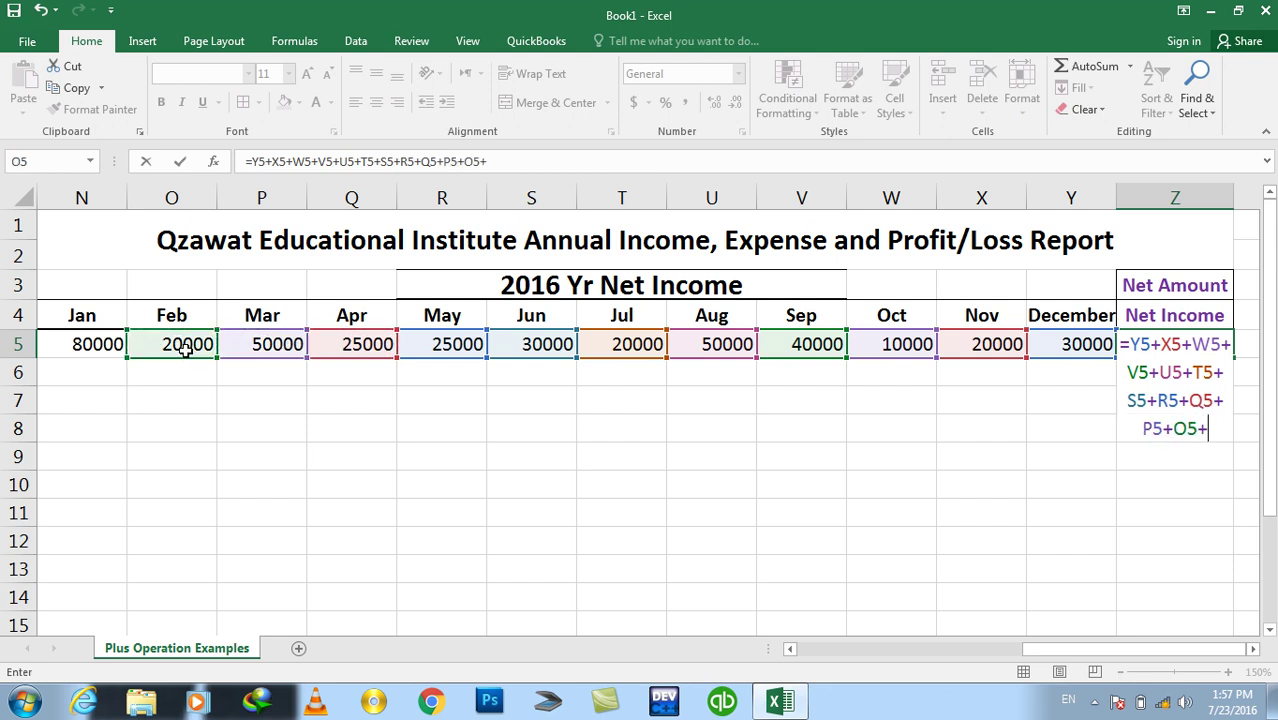
pyautogui.click(112, 347)
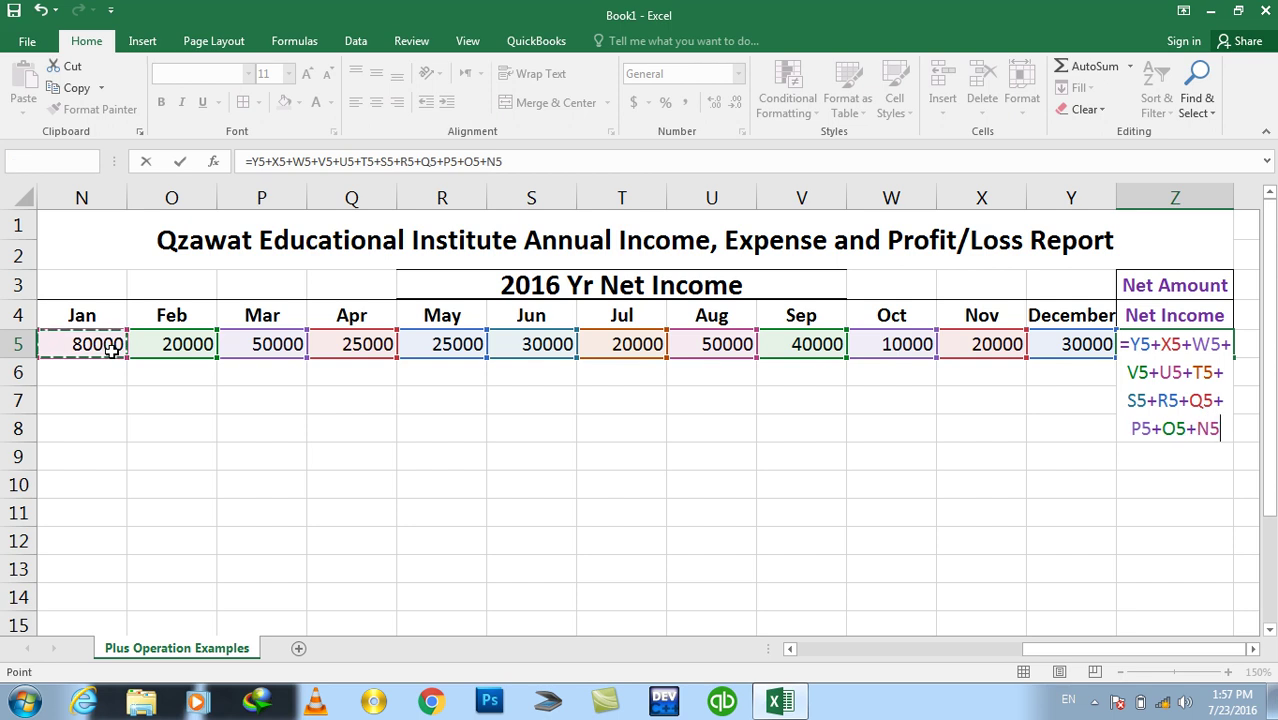
pyautogui.press('Return')
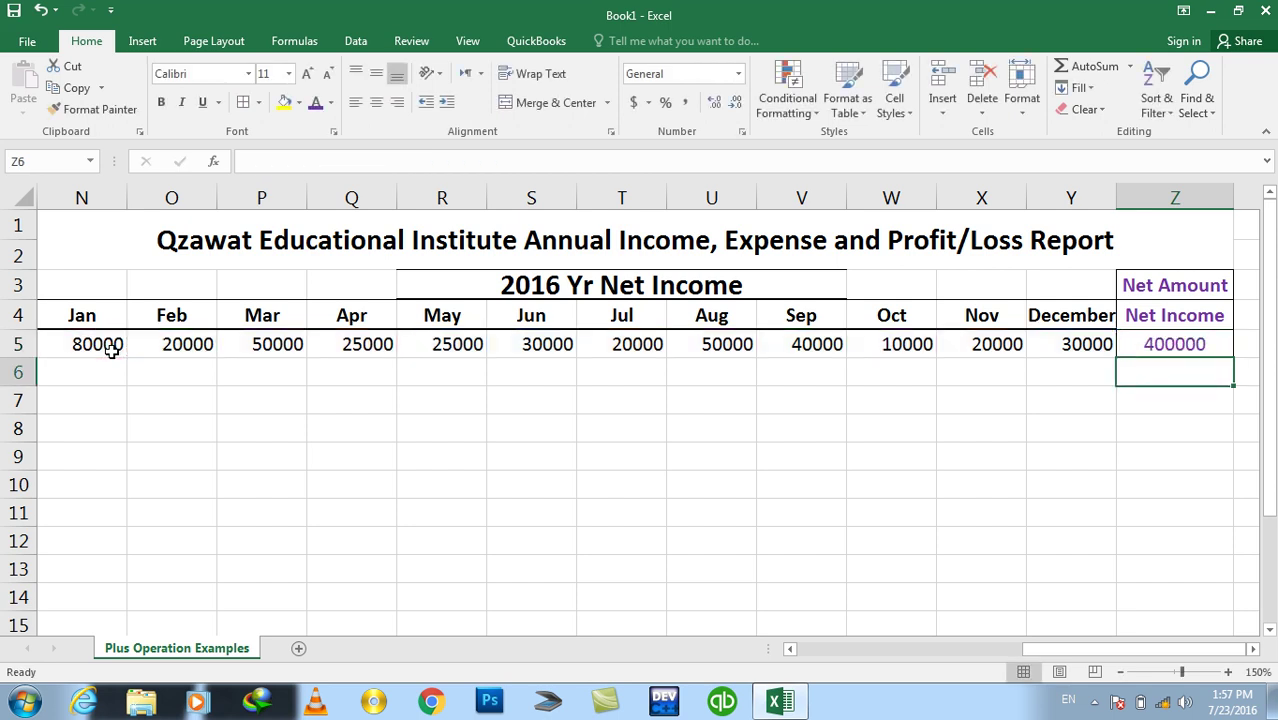
pyautogui.press('Up')
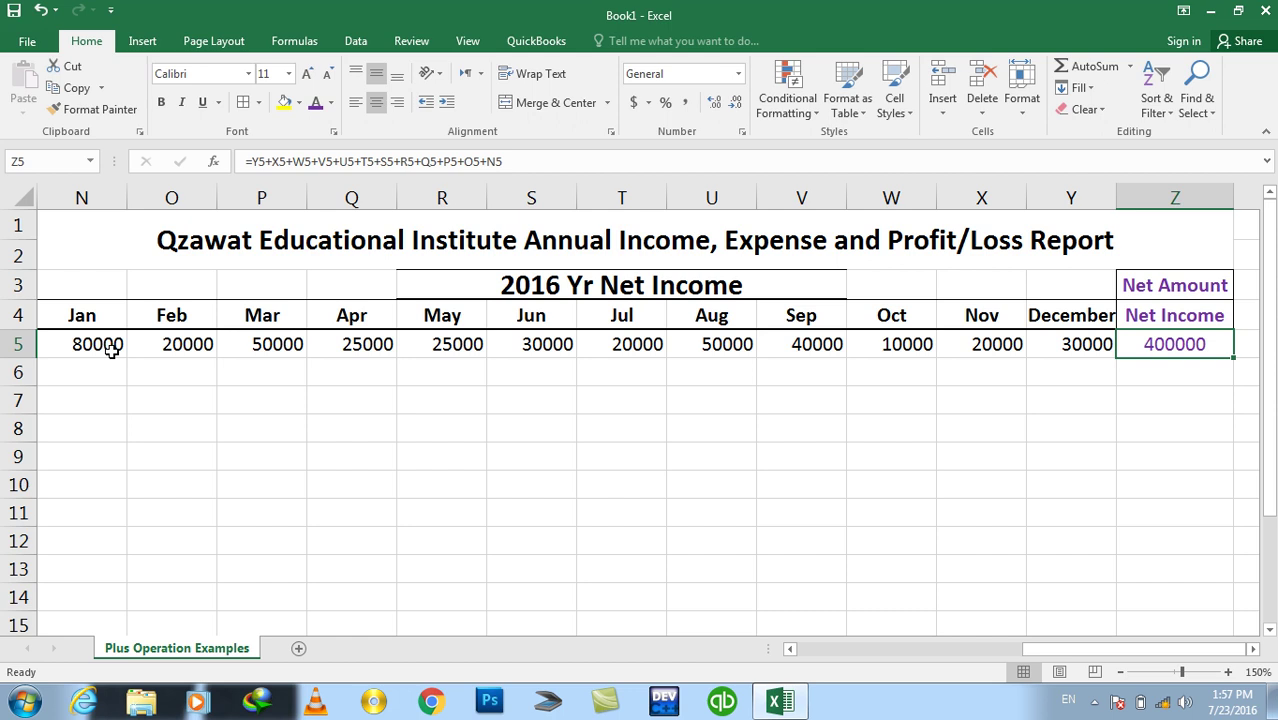
# Copy the income table N3:Z5 and paste it into rows 6–8 at N6
pyautogui.click(20, 428)
pyautogui.click(472, 340)
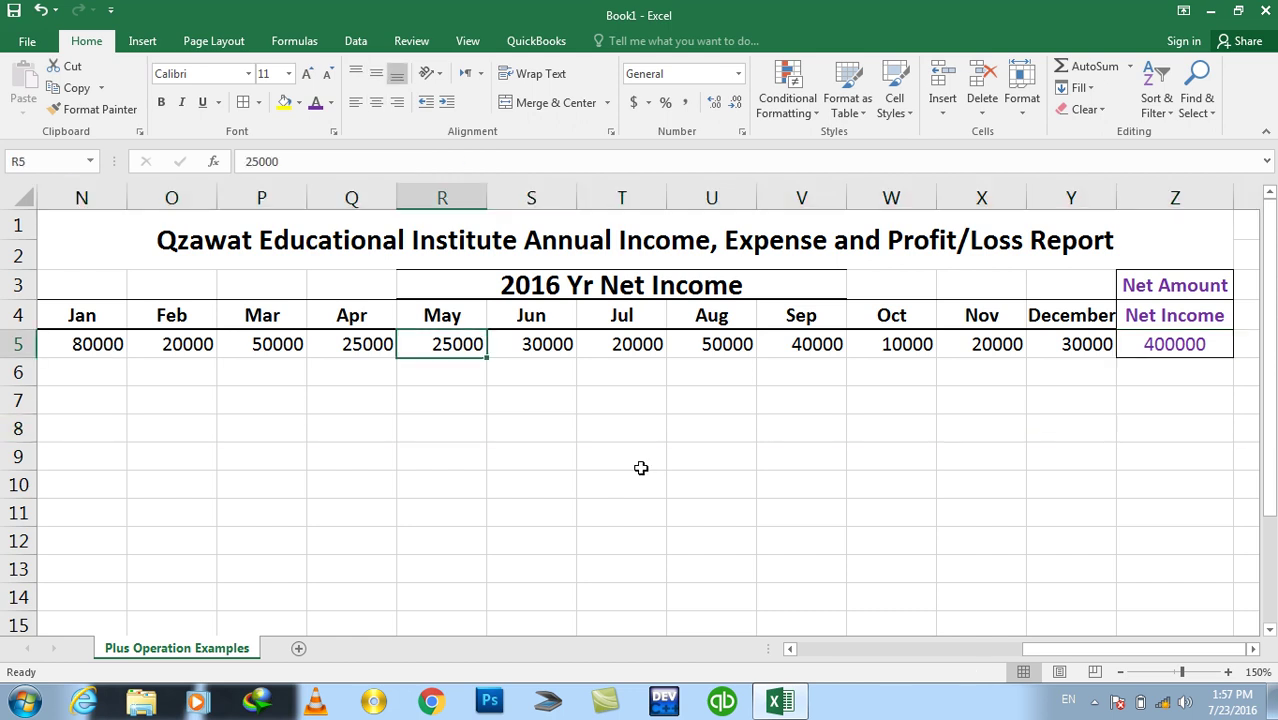
pyautogui.click(711, 540)
pyautogui.click(1010, 454)
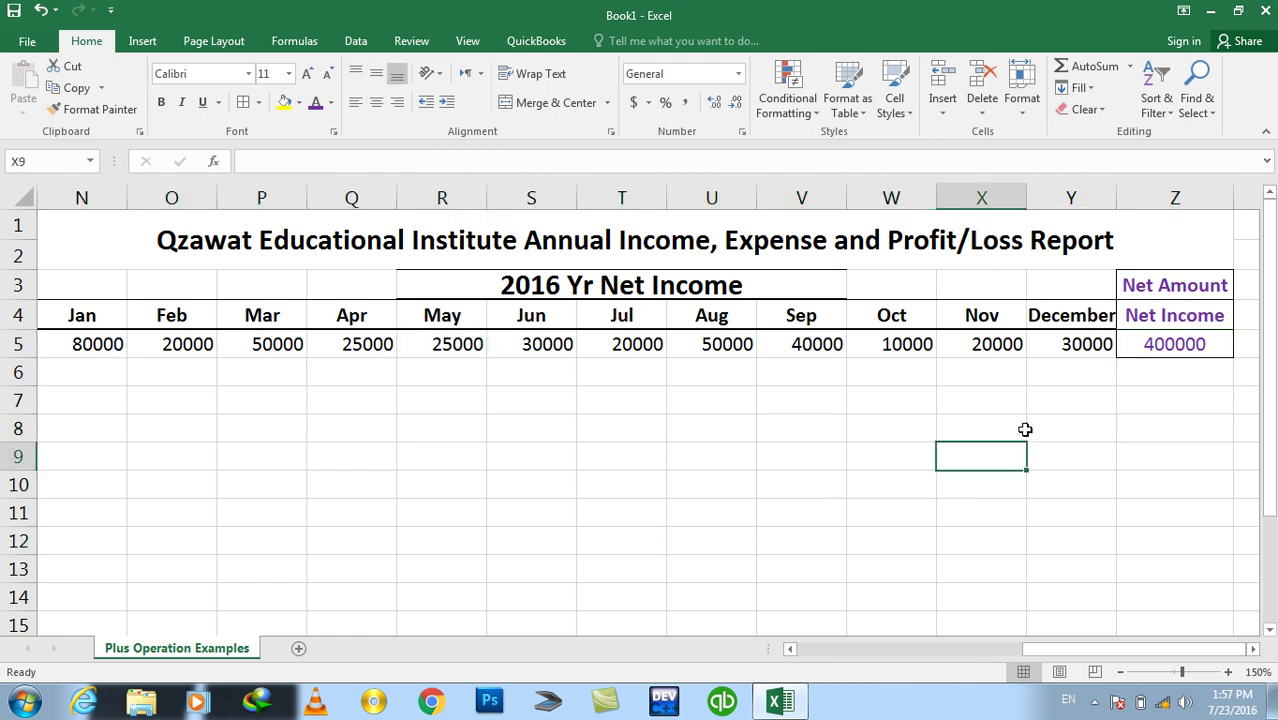
pyautogui.click(1140, 354)
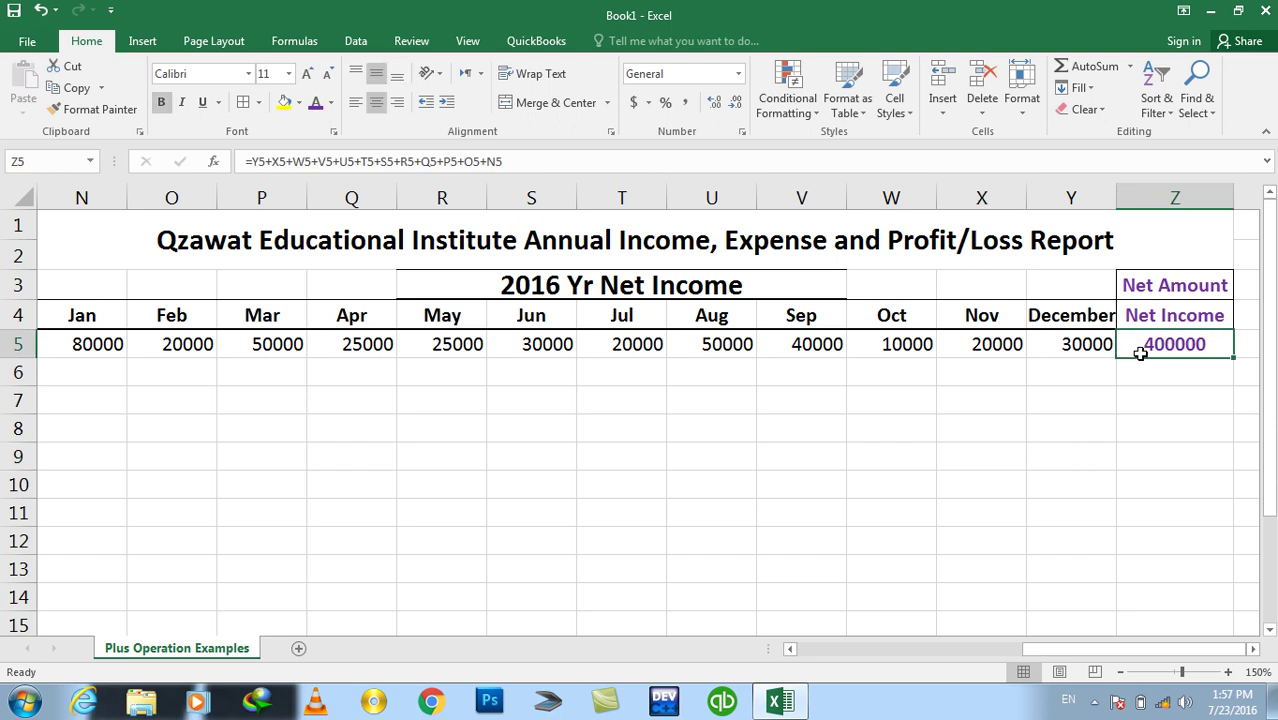
pyautogui.click(910, 434)
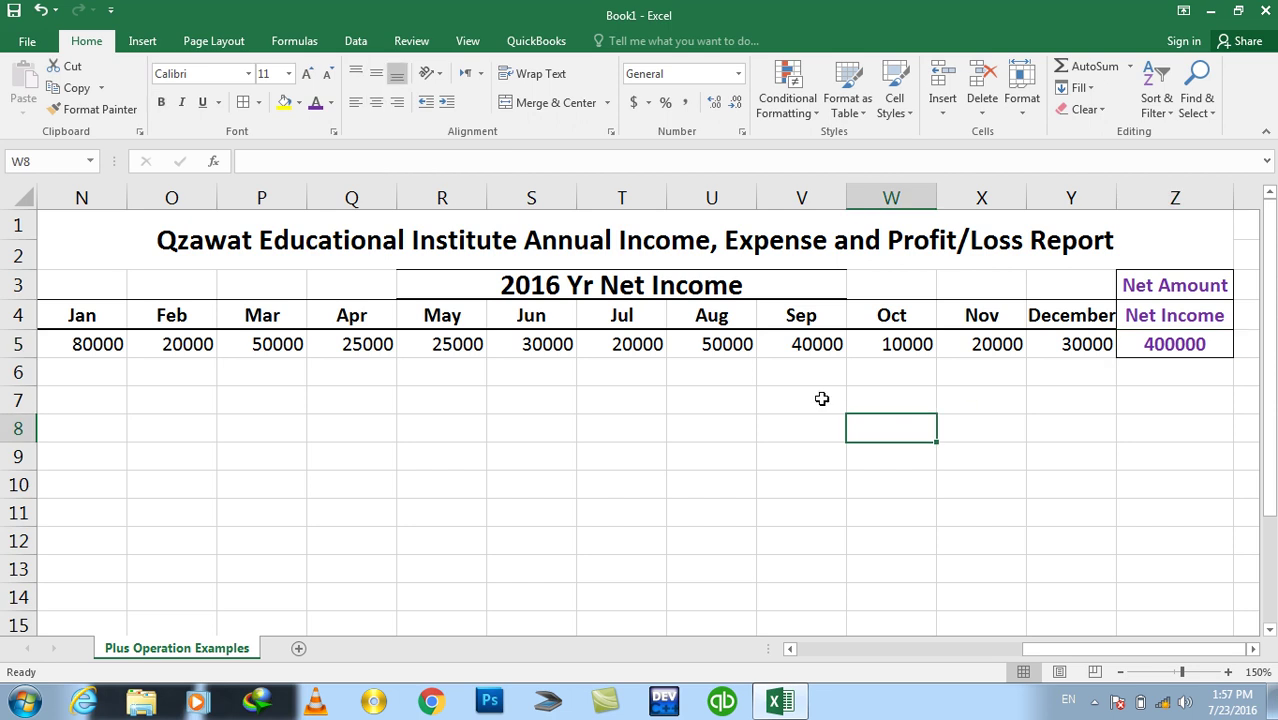
pyautogui.moveTo(1225, 315)
pyautogui.mouseDown()
pyautogui.moveTo(1100, 344)
pyautogui.moveTo(804, 295)
pyautogui.moveTo(90, 300)
pyautogui.mouseUp()
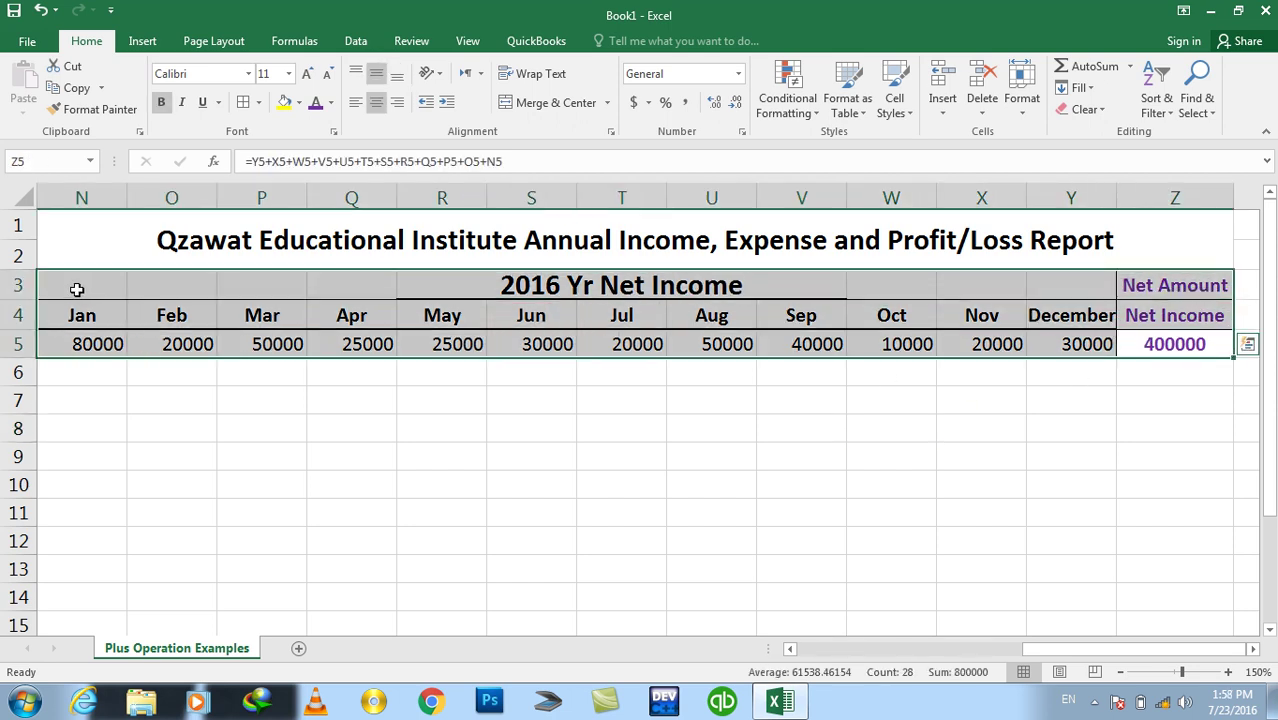
pyautogui.hotkey('ctrl', 'c')
pyautogui.click(89, 381)
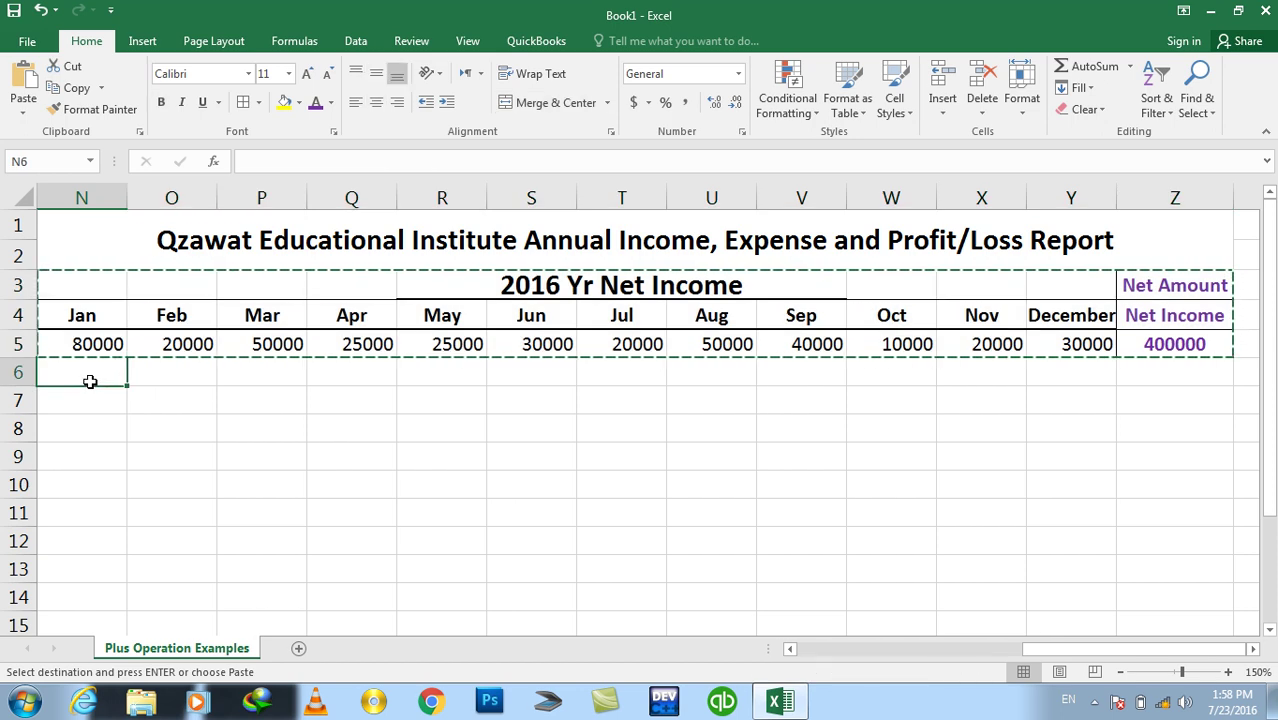
pyautogui.hotkey('ctrl', 'v')
pyautogui.press('Escape')
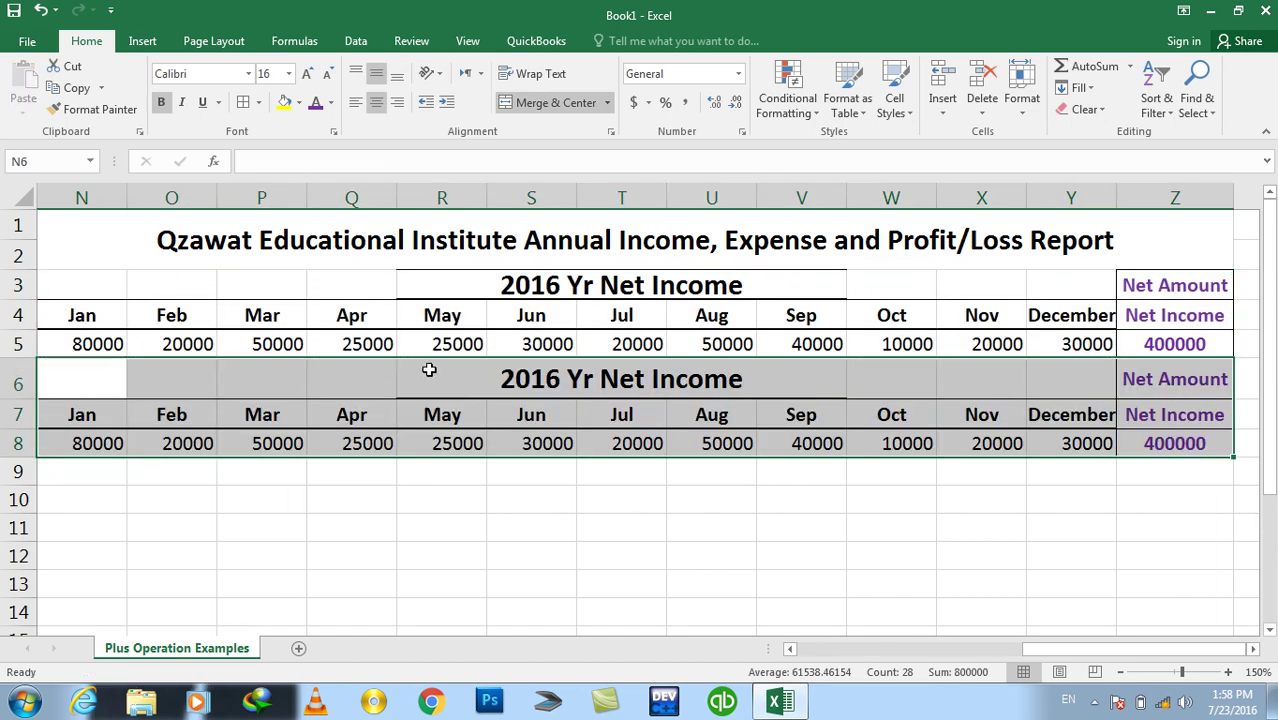
# Retitle the copied table's heading to '2016 Yr Net Expense'
pyautogui.doubleClick(657, 375)
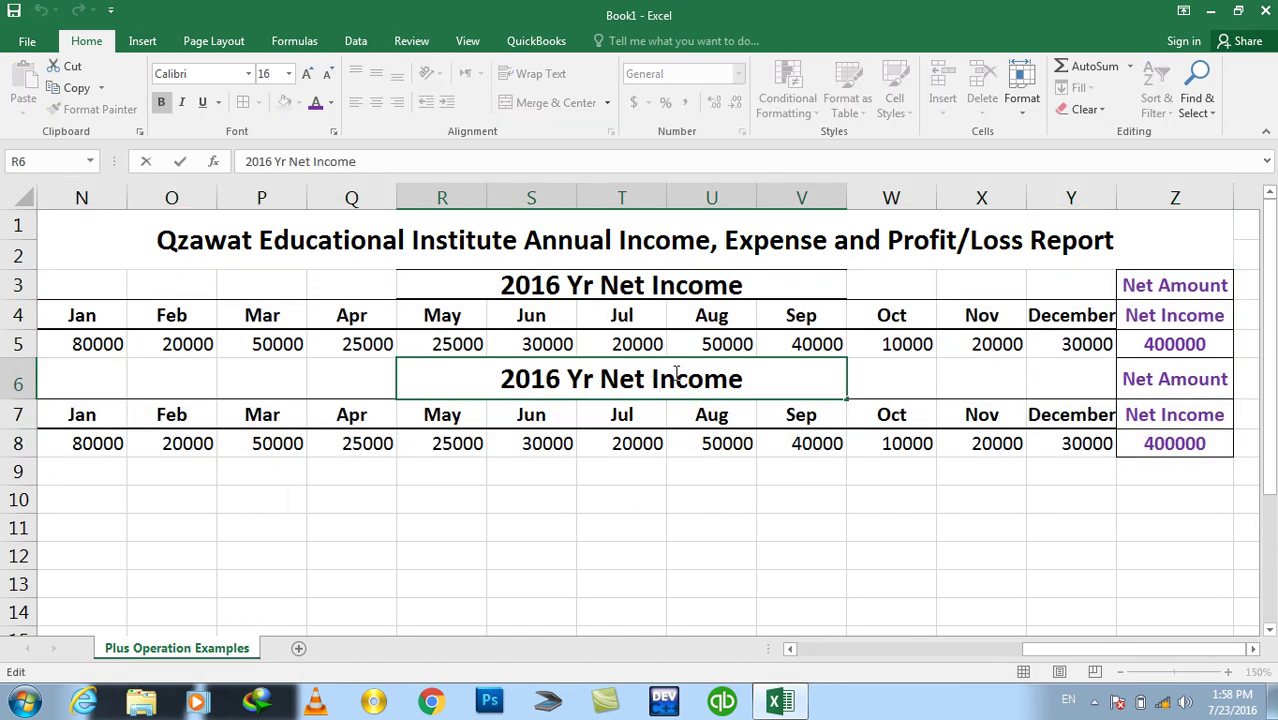
pyautogui.moveTo(653, 378); pyautogui.dragTo(744, 378)
pyautogui.write('Expense')
pyautogui.press('Return')
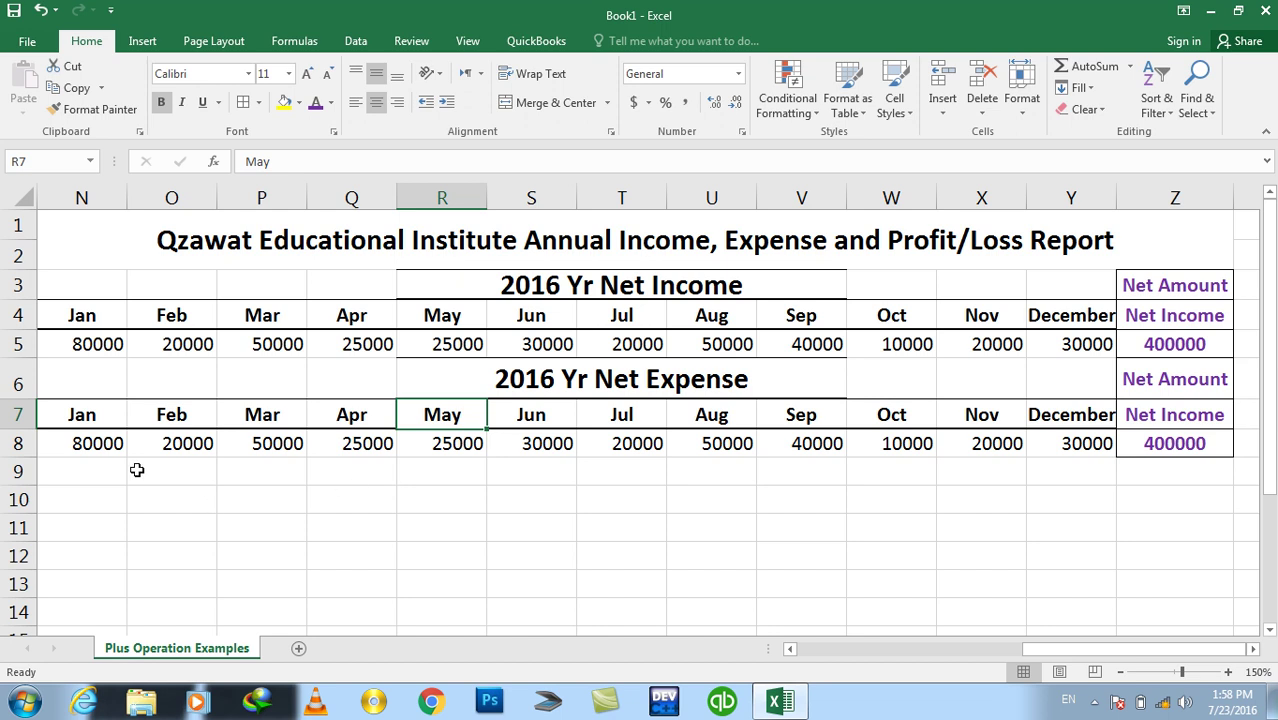
# Enter a January expense of 50000 and an August expense of 20000
pyautogui.click(66, 444)
pyautogui.write('50000')
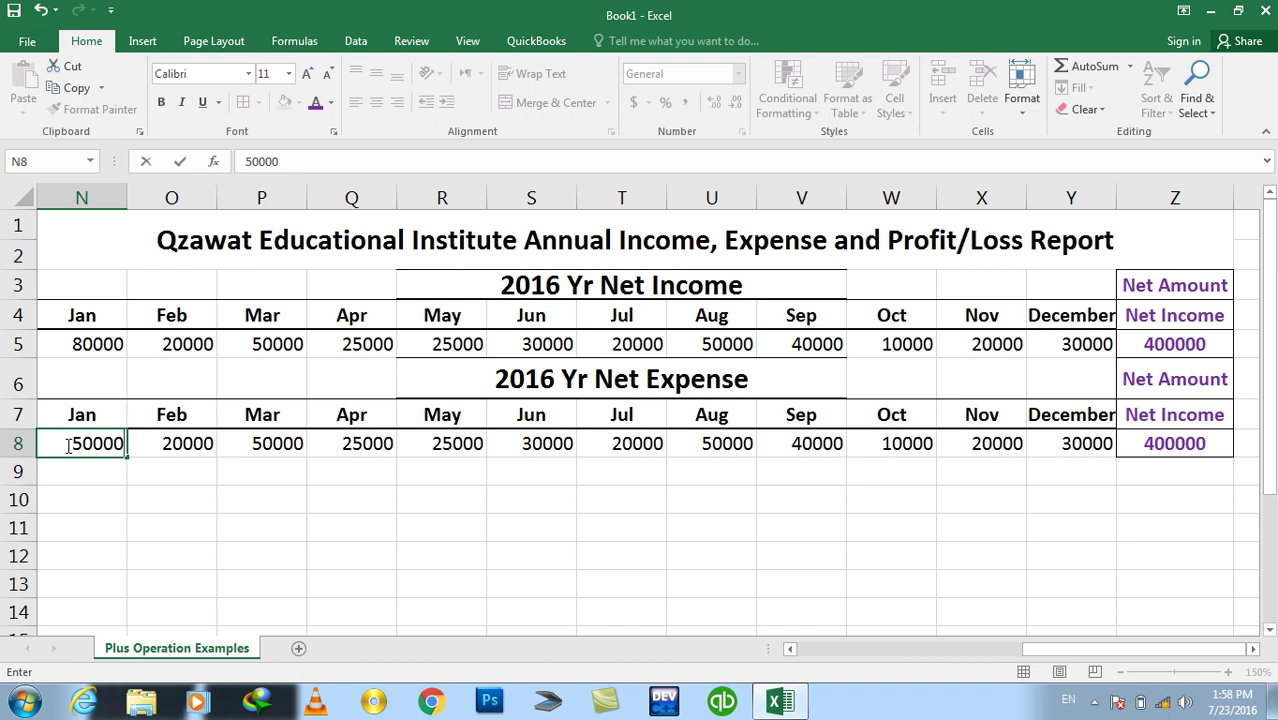
pyautogui.press('Tab')
pyautogui.press('Tab')
pyautogui.press('Tab')
pyautogui.press('Tab')
pyautogui.press('Tab')
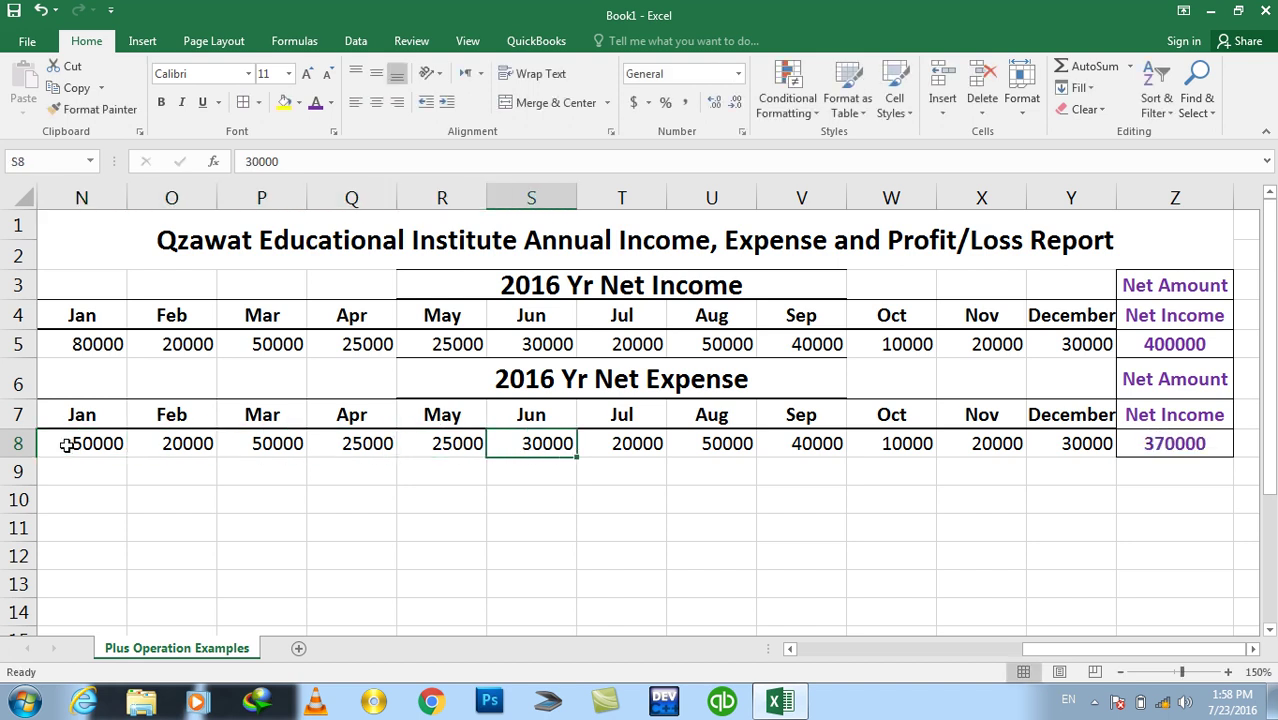
pyautogui.press('Tab')
pyautogui.press('Tab')
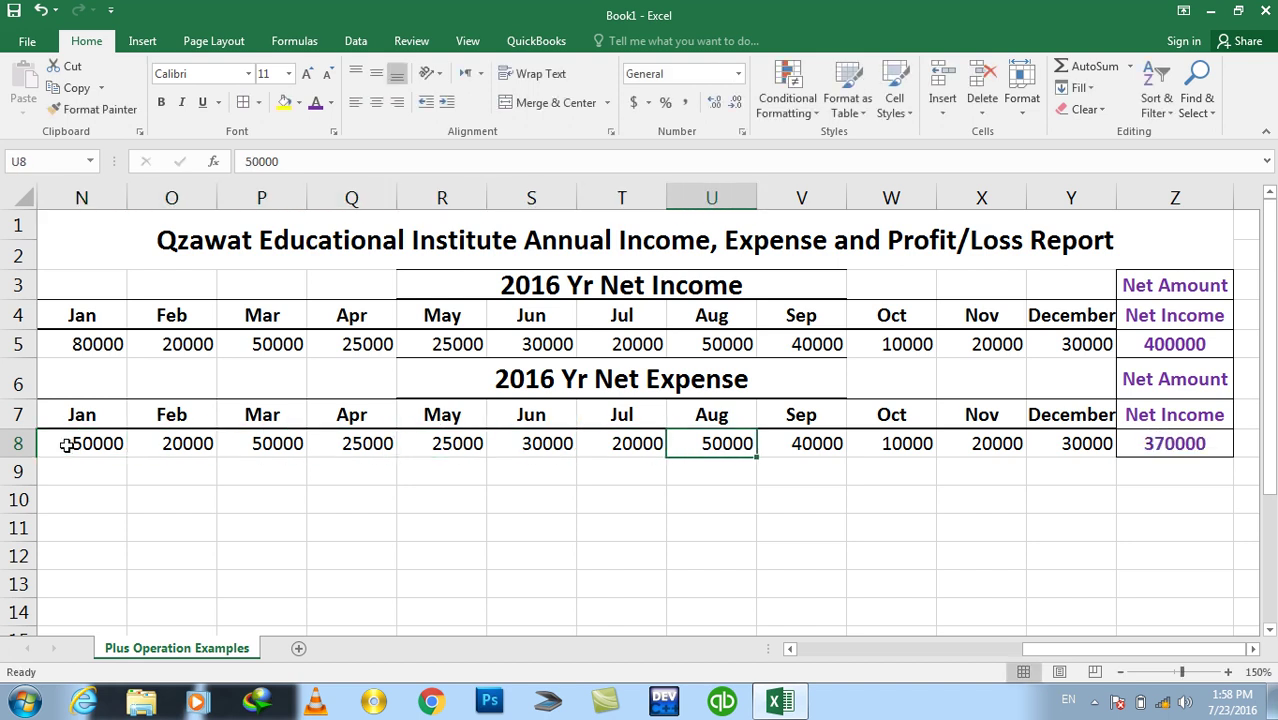
pyautogui.write('20000')
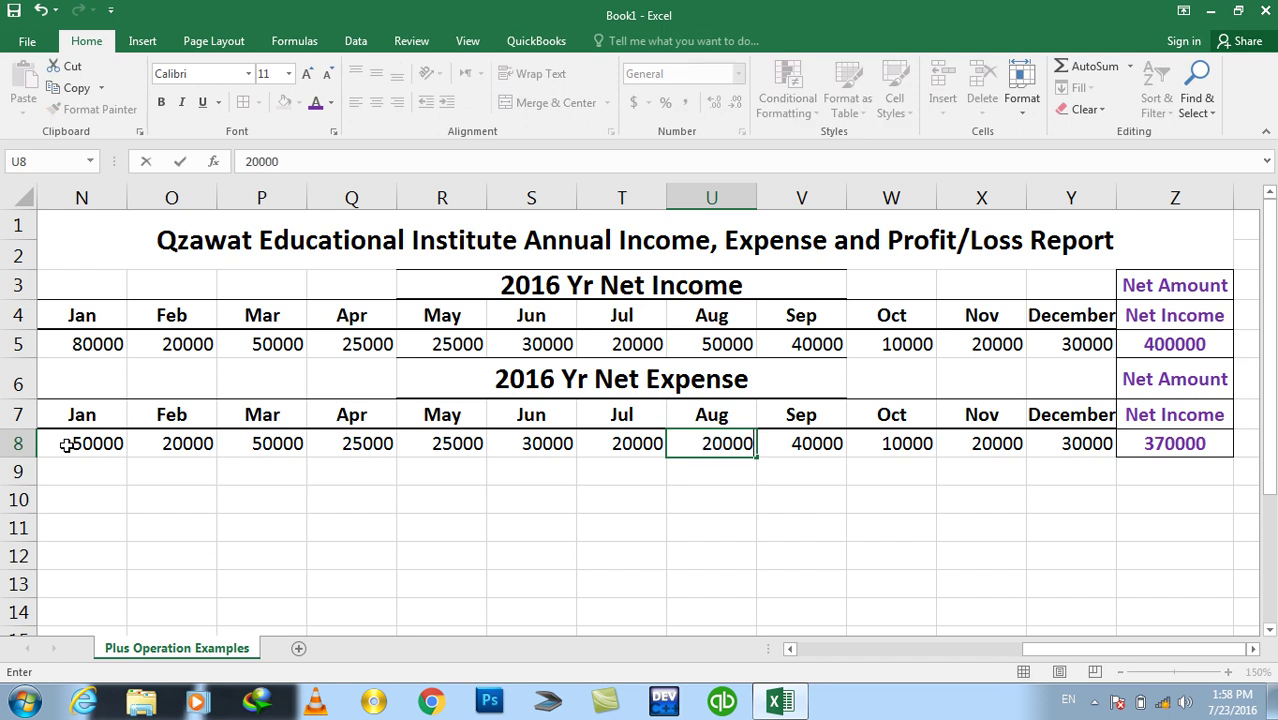
pyautogui.press('Tab')
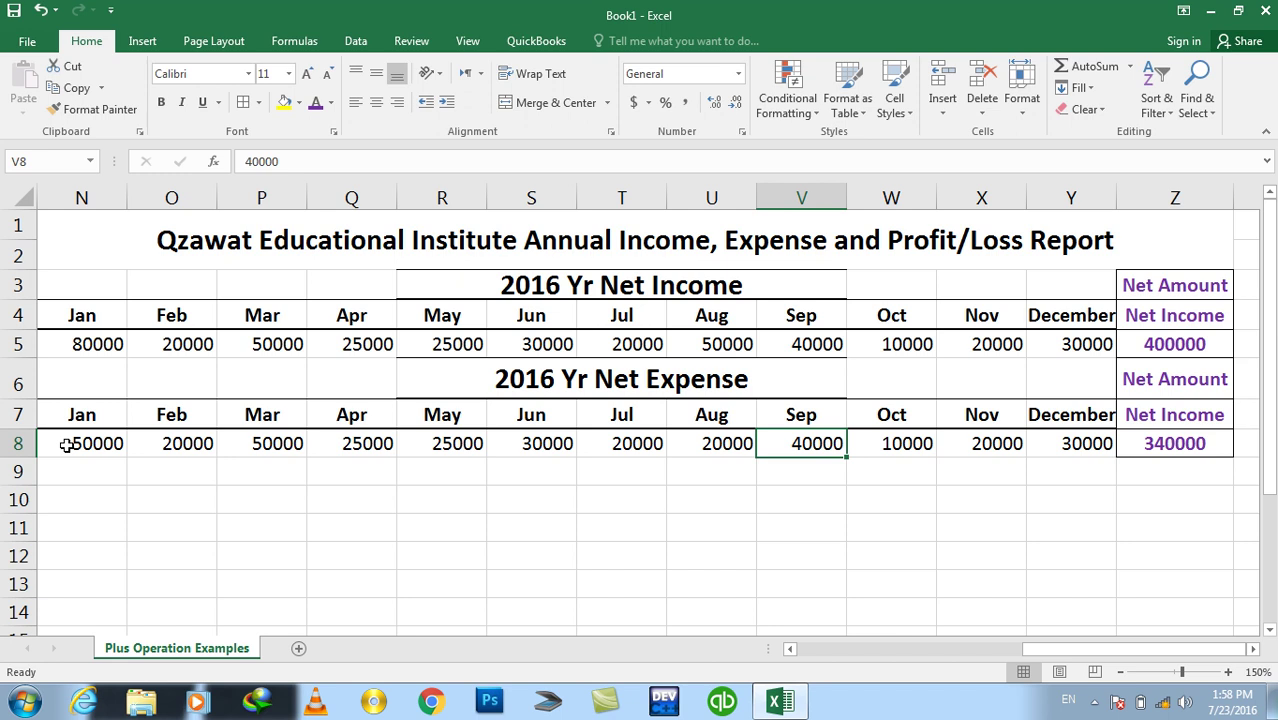
# Enter 30000 for September and 10000 for November and December, bringing the total to 300000
pyautogui.write('30000')
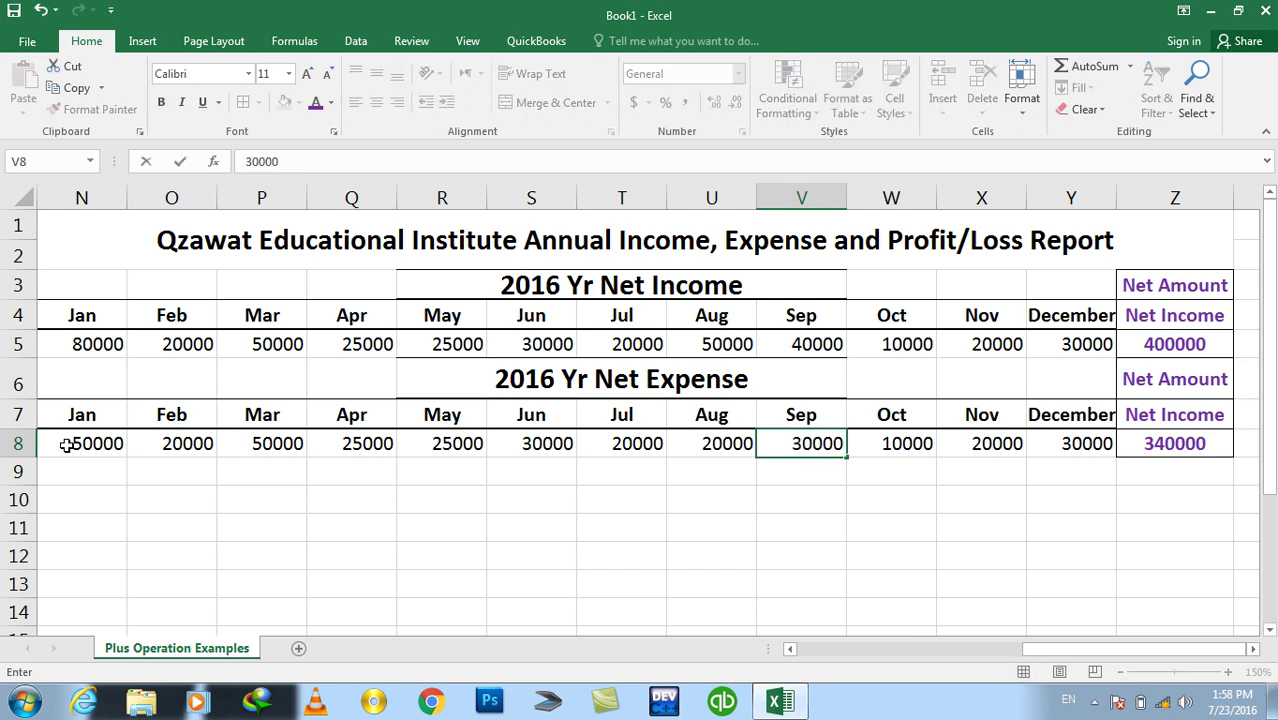
pyautogui.press('Return')
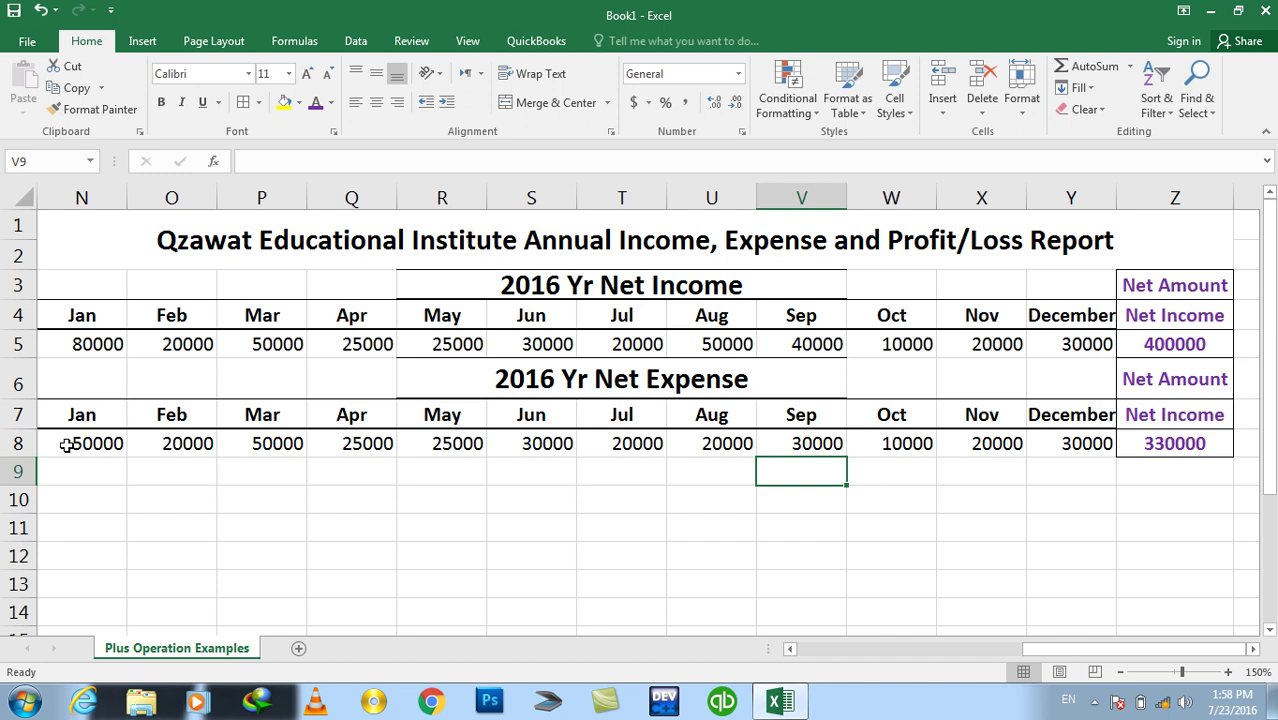
pyautogui.press('Right')
pyautogui.press('Up')
pyautogui.press('Right')
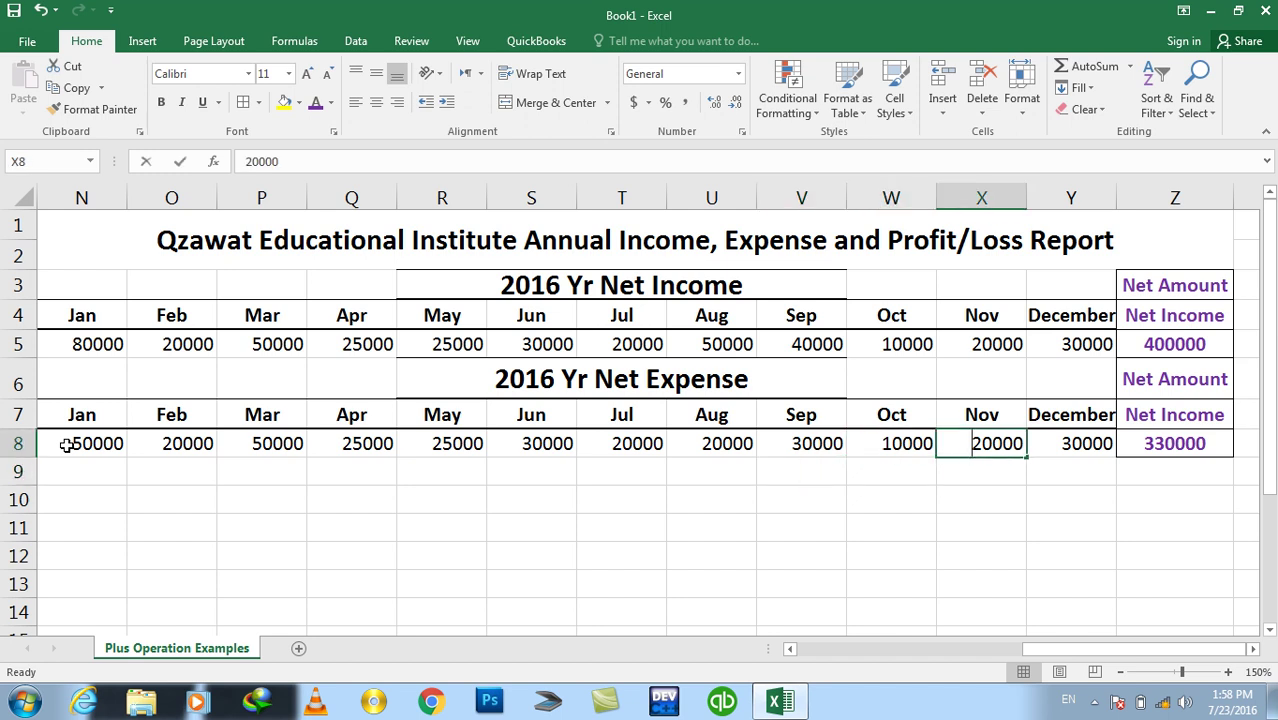
pyautogui.write('10000')
pyautogui.press('Right')
pyautogui.write('10000')
pyautogui.press('Right')
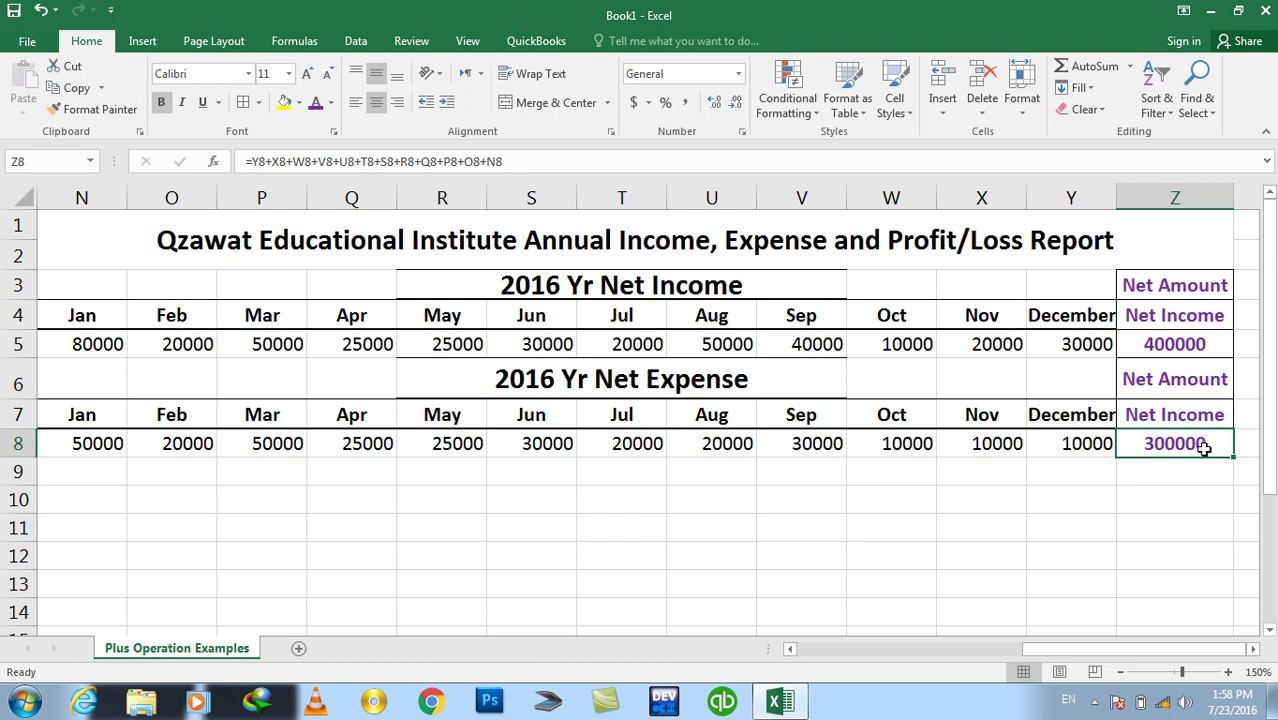
# Copy the expense table N6:Z8 and paste the duplicate at N9
pyautogui.moveTo(1164, 389); pyautogui.dragTo(122, 437)
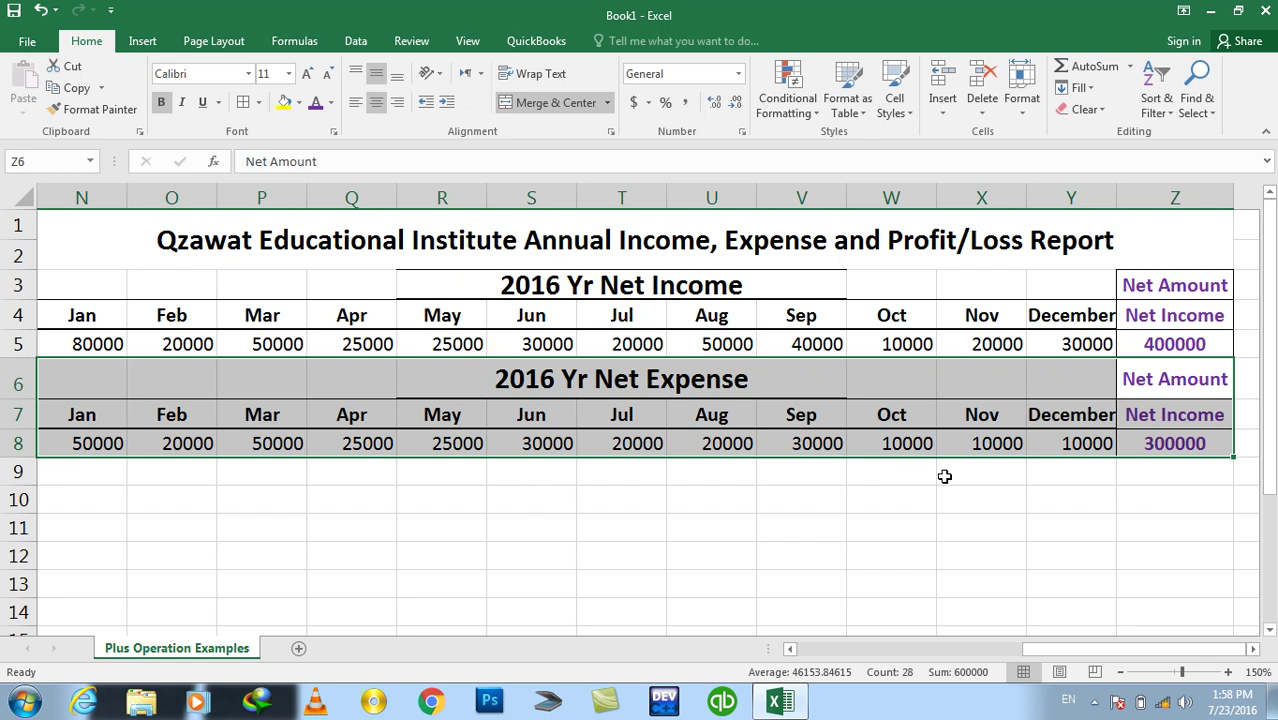
pyautogui.click(1193, 443)
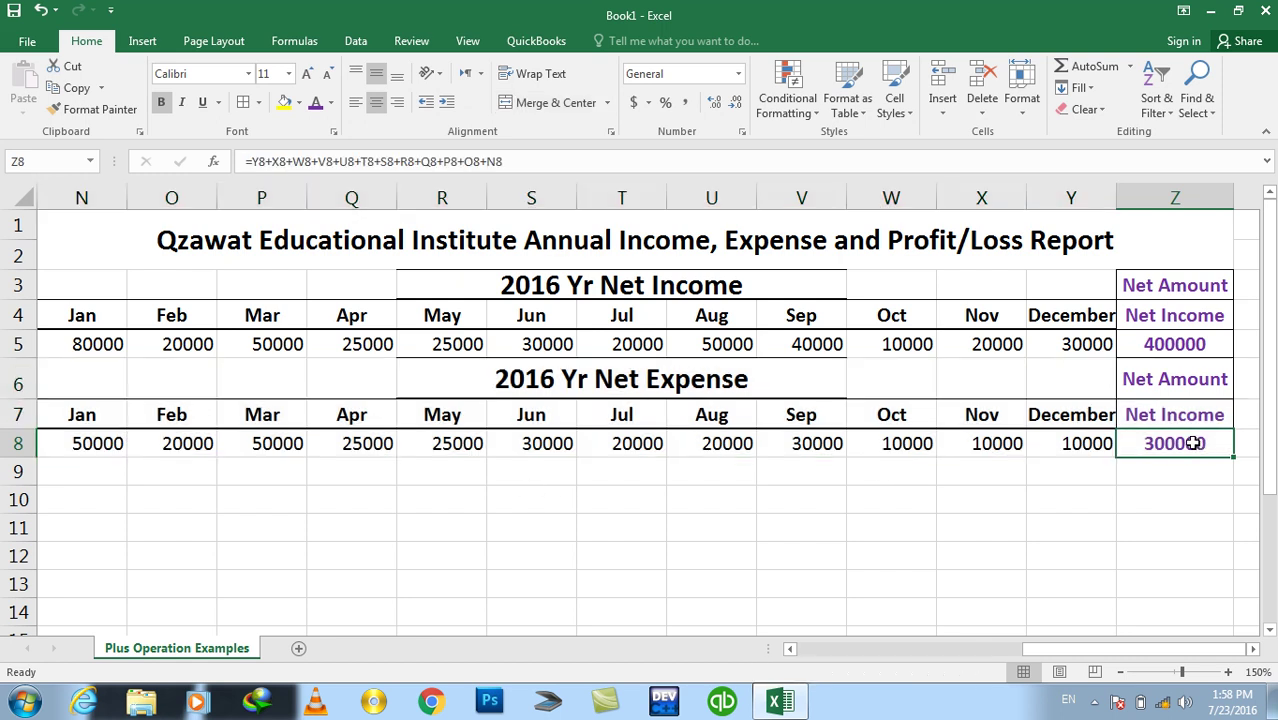
pyautogui.moveTo(1193, 443)
pyautogui.mouseDown()
pyautogui.moveTo(117, 402)
pyautogui.moveTo(89, 381)
pyautogui.mouseUp()
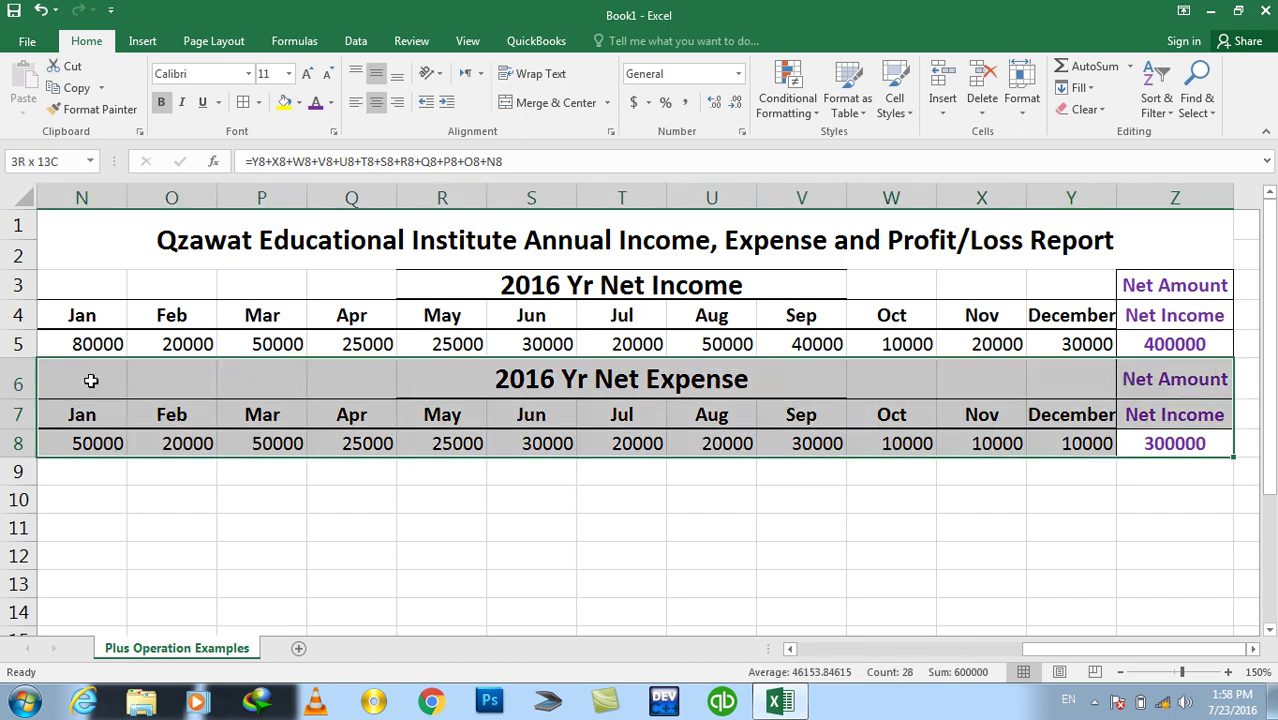
pyautogui.hotkey('ctrl', 'c')
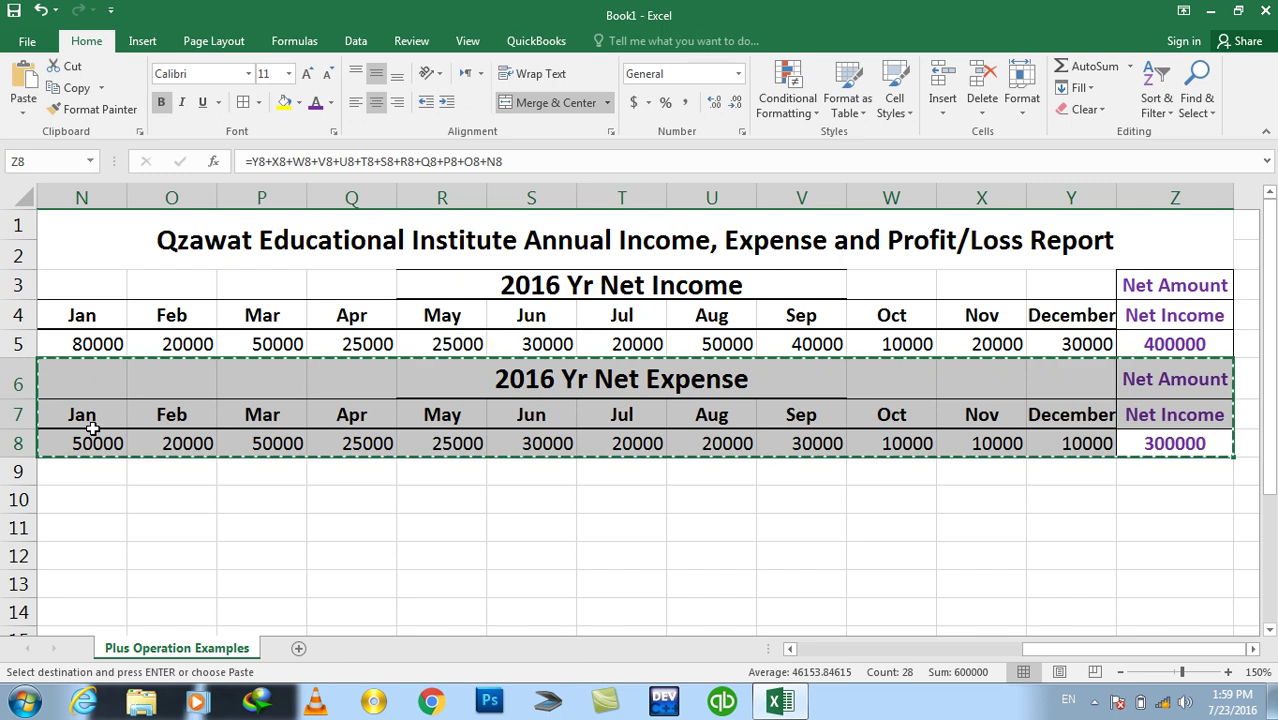
pyautogui.click(77, 476)
pyautogui.hotkey('ctrl', 'v')
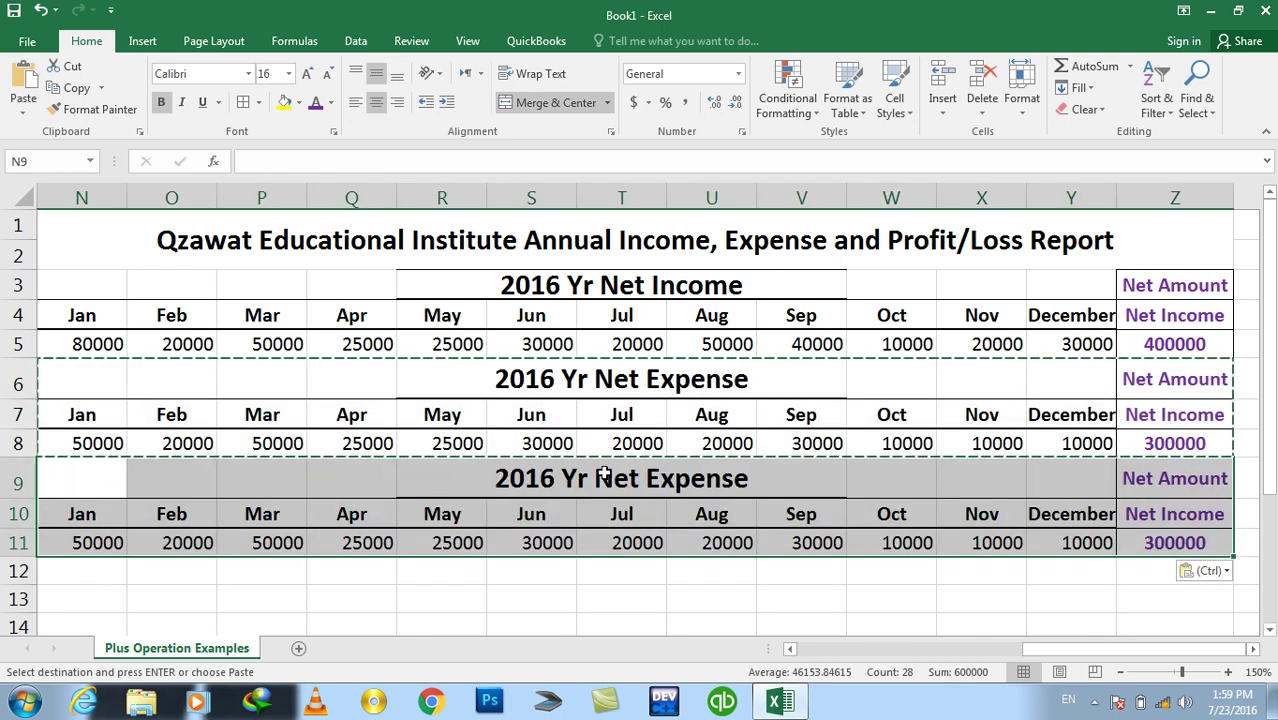
pyautogui.click(606, 478)
pyautogui.doubleClick(605, 478)
# Retitle the third table '2016 Yr Profit and Loss Report'
pyautogui.moveTo(655, 465); pyautogui.dragTo(752, 468)
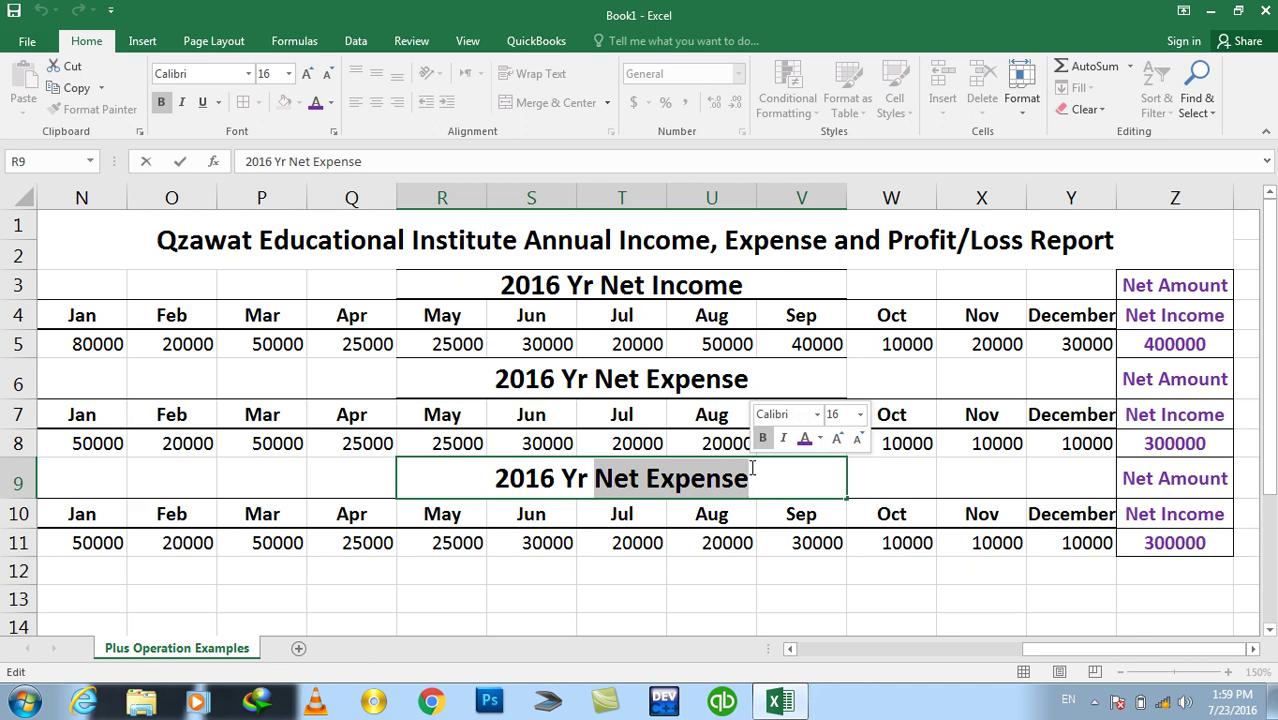
pyautogui.write('Profite')
pyautogui.press('BackSpace')
pyautogui.write('and Loss')
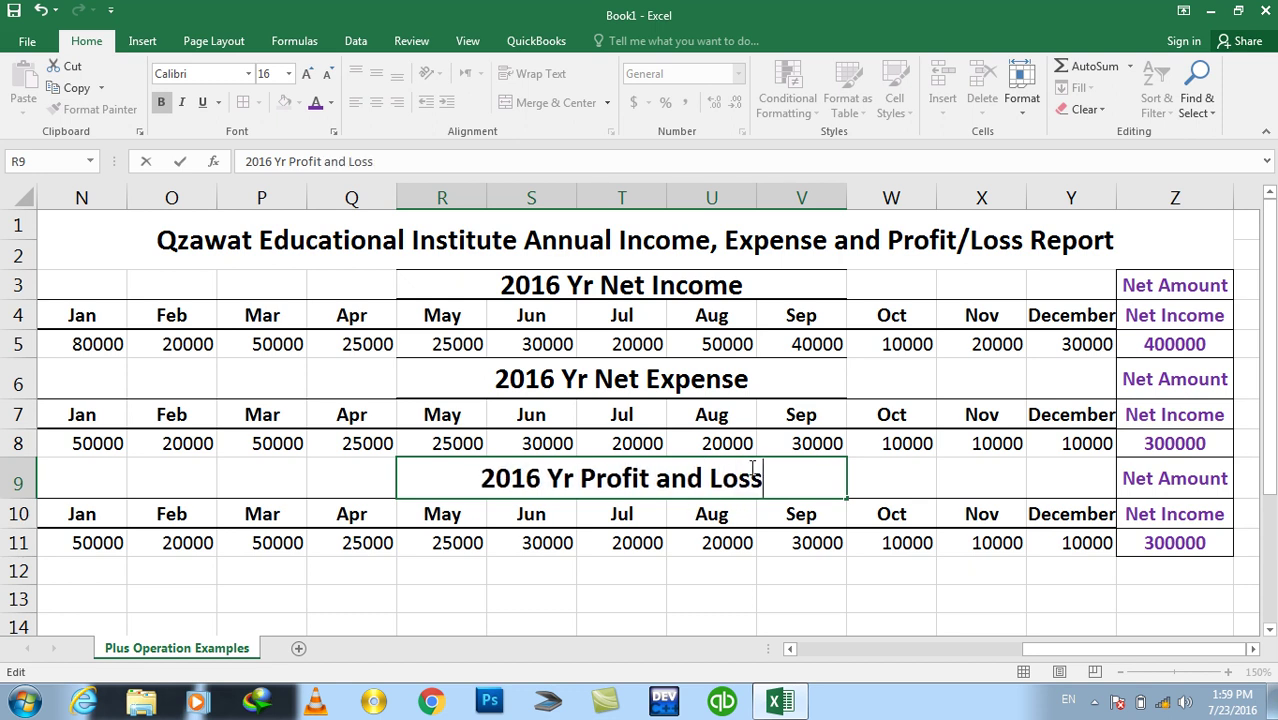
pyautogui.write(' Report')
pyautogui.press('Return')
# Append 'Report' to the Net Expense and Net Income table titles
pyautogui.doubleClick(745, 379)
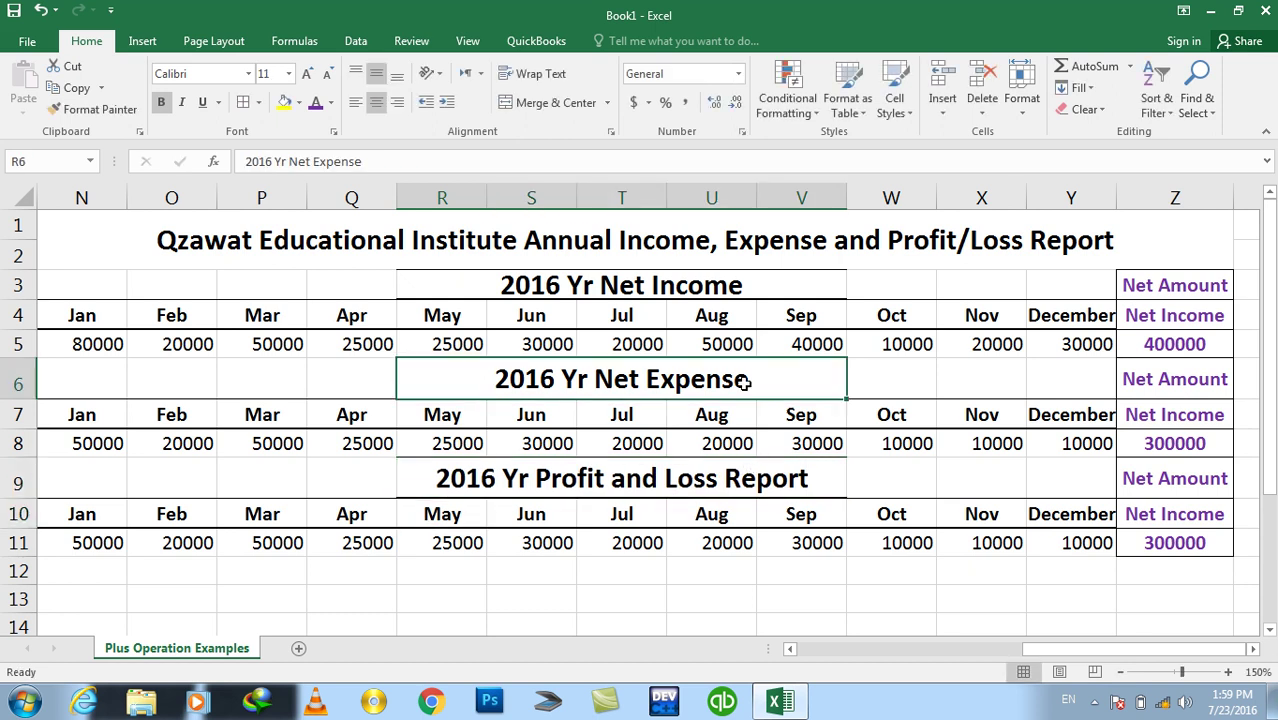
pyautogui.write(' Repor')
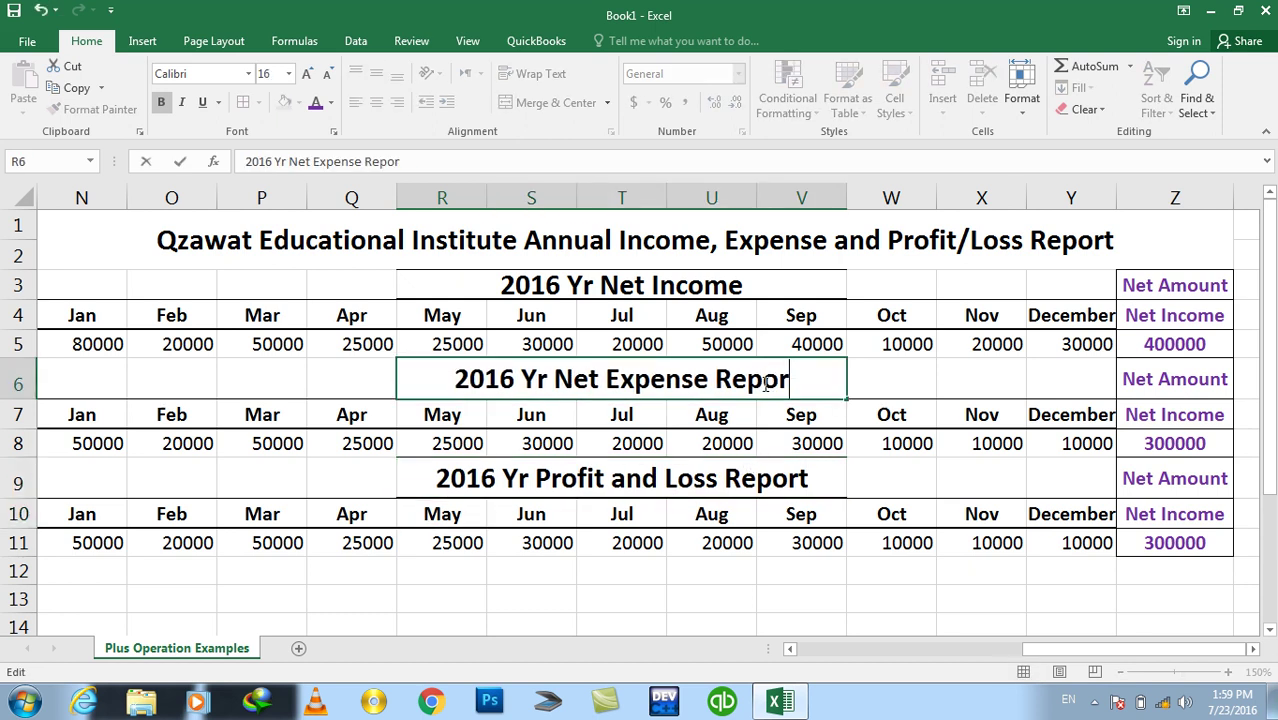
pyautogui.write('t')
pyautogui.press('Return')
pyautogui.doubleClick(750, 288)
pyautogui.write('Report')
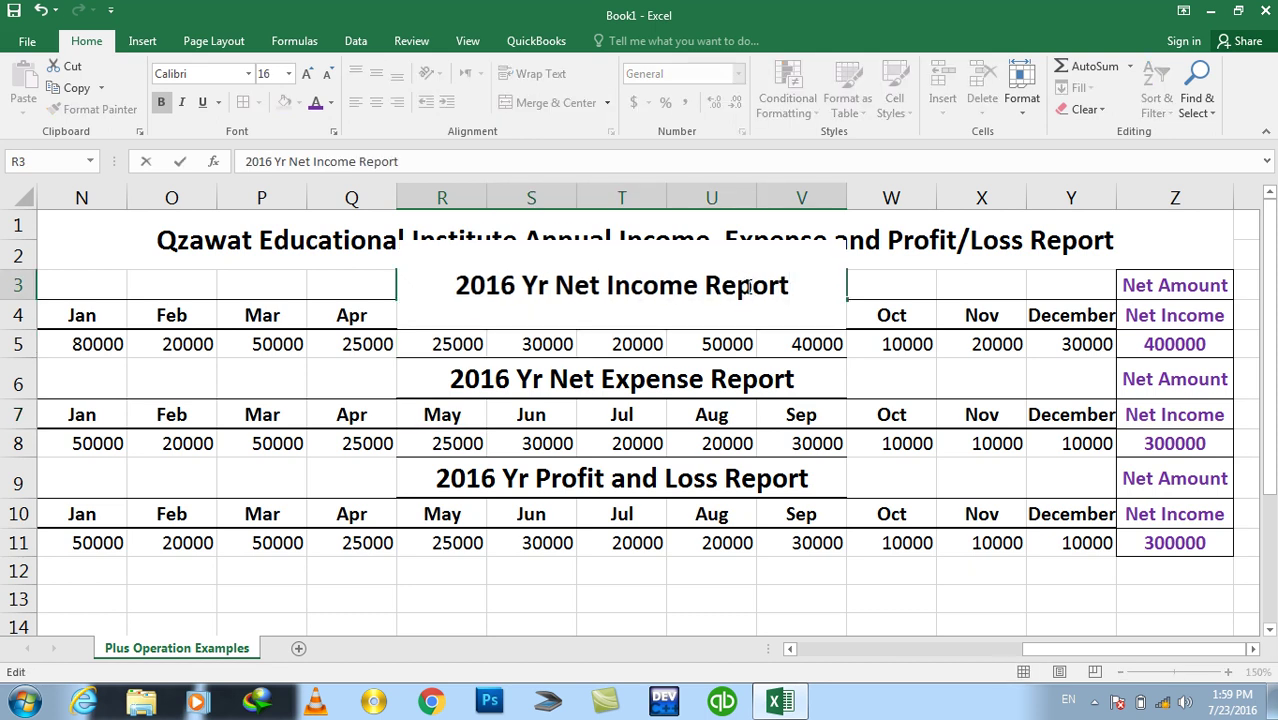
pyautogui.press('BackSpace')
pyautogui.write('r')
pyautogui.press('BackSpace')
pyautogui.write('t')
pyautogui.press('Return')
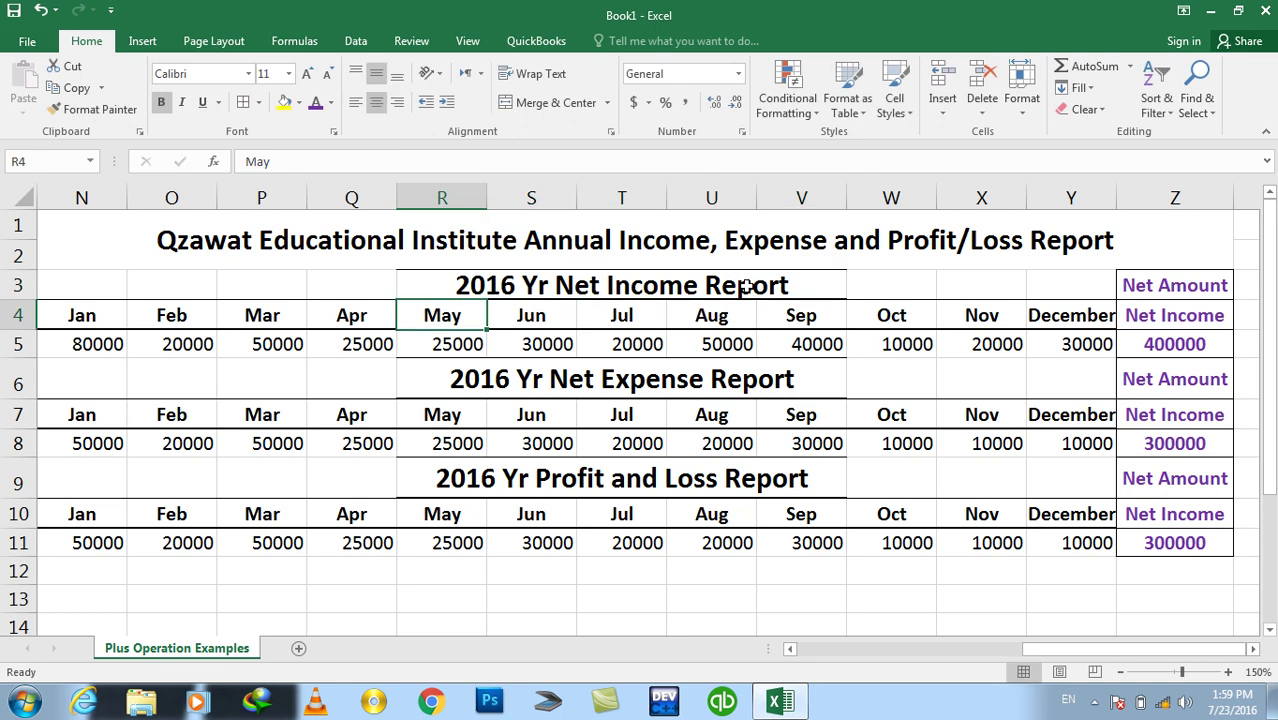
# Delete rows 10 and 11 beneath the Profit and Loss Report title
pyautogui.click(751, 566)
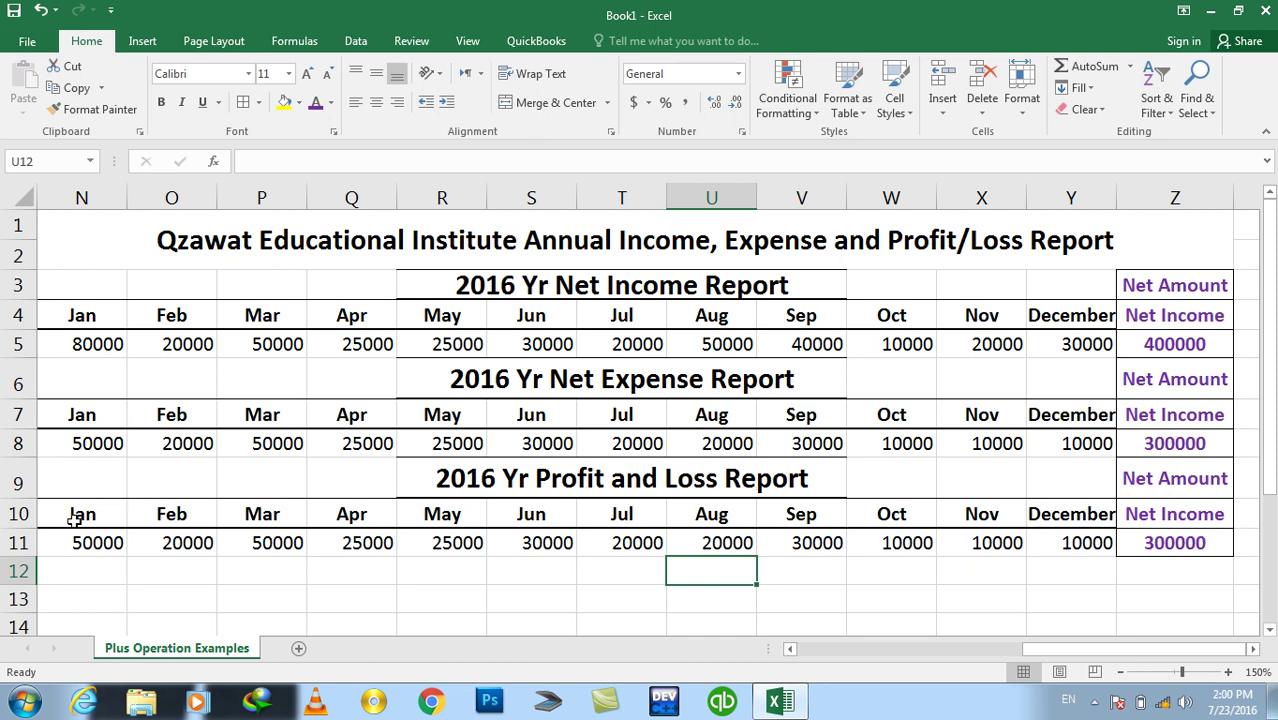
pyautogui.moveTo(18, 513); pyautogui.dragTo(18, 542)
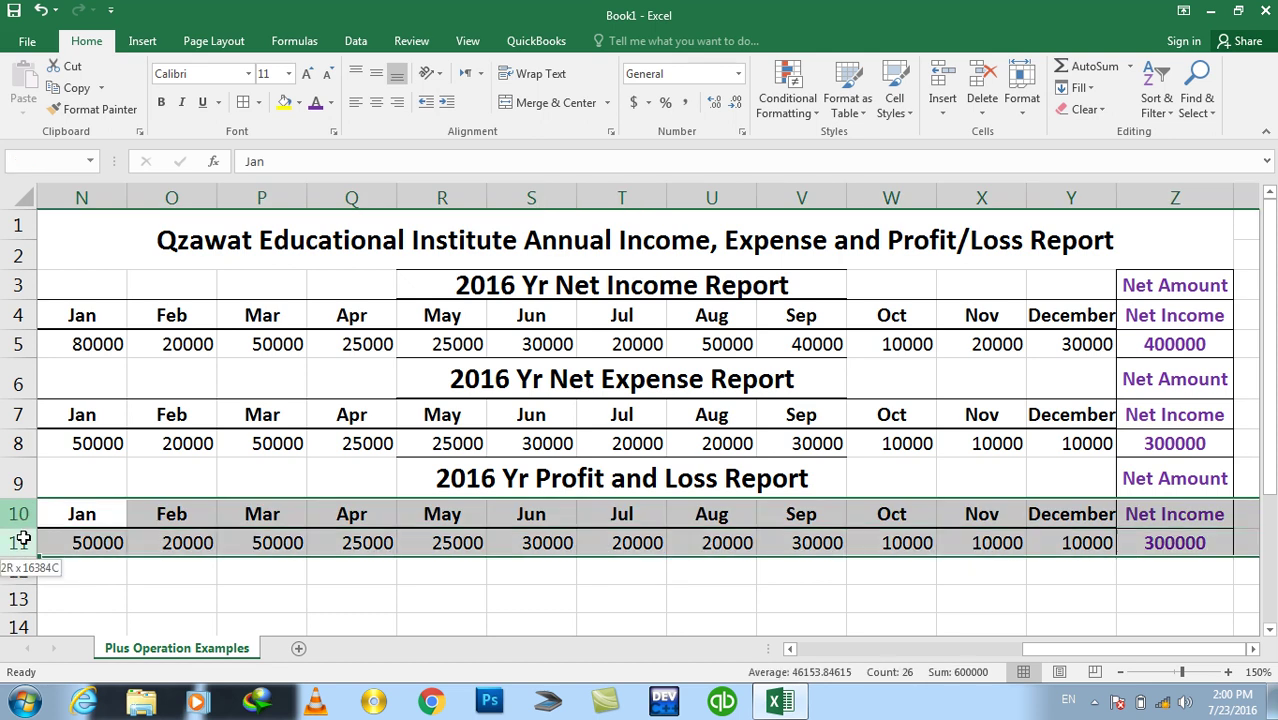
pyautogui.rightClick(18, 542)
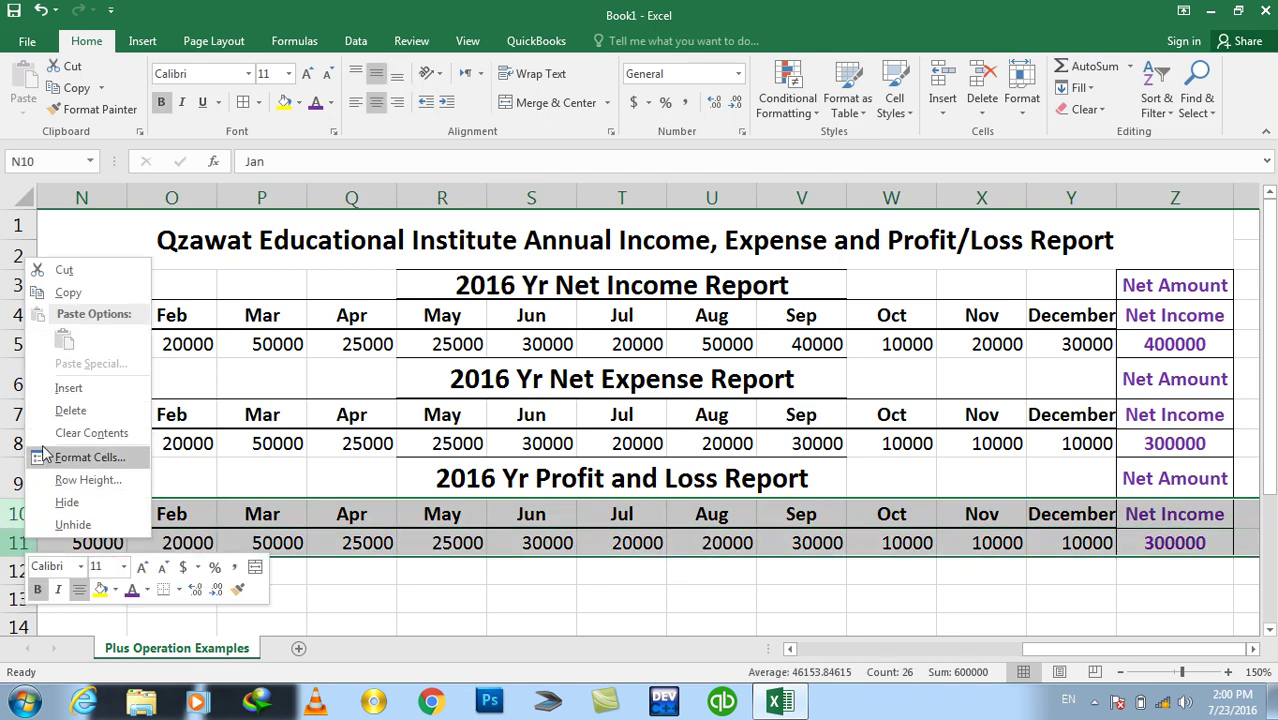
pyautogui.click(49, 406)
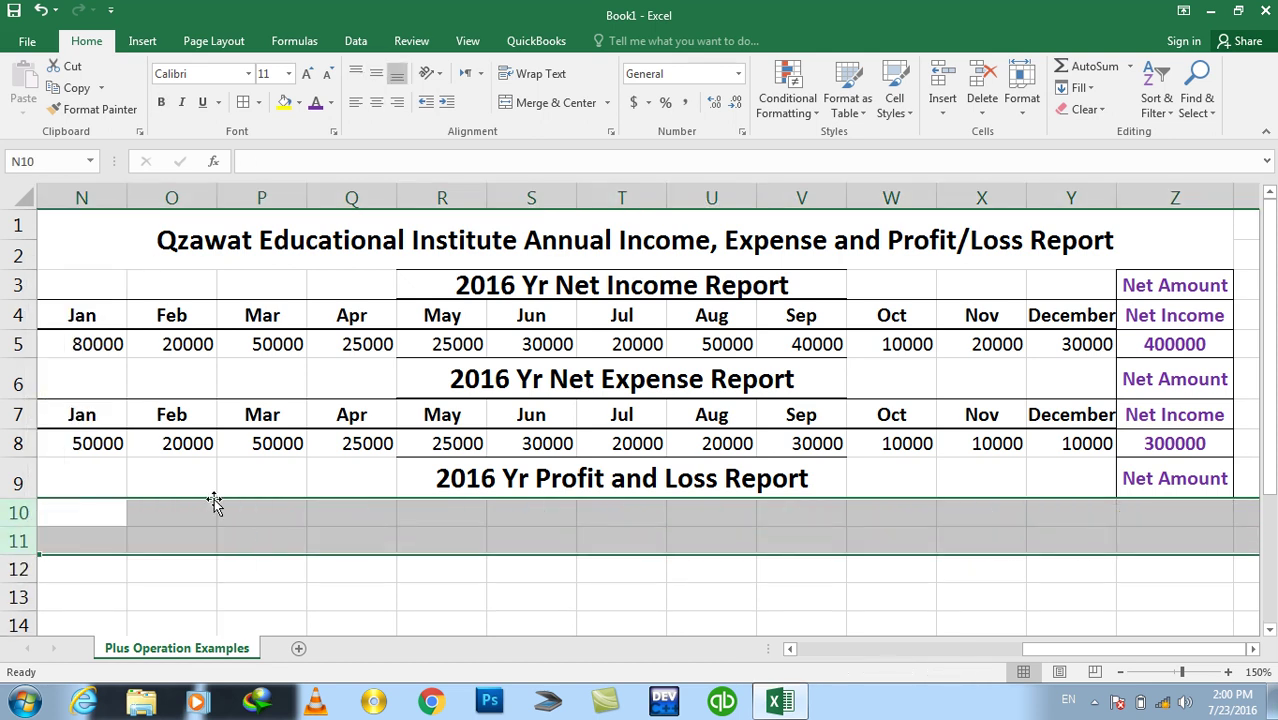
pyautogui.click(569, 507)
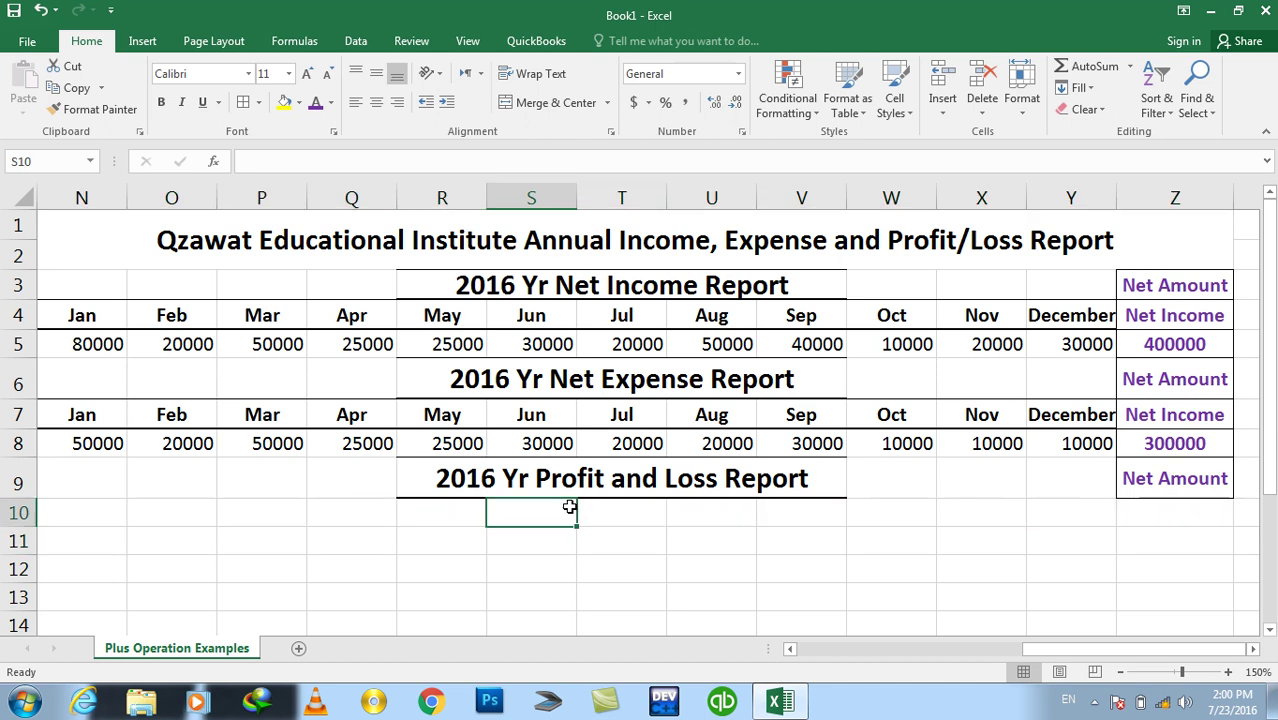
# Type the labels Net Income, Net Expense and Profit & Loss into R10, S10 and T10
pyautogui.click(461, 508)
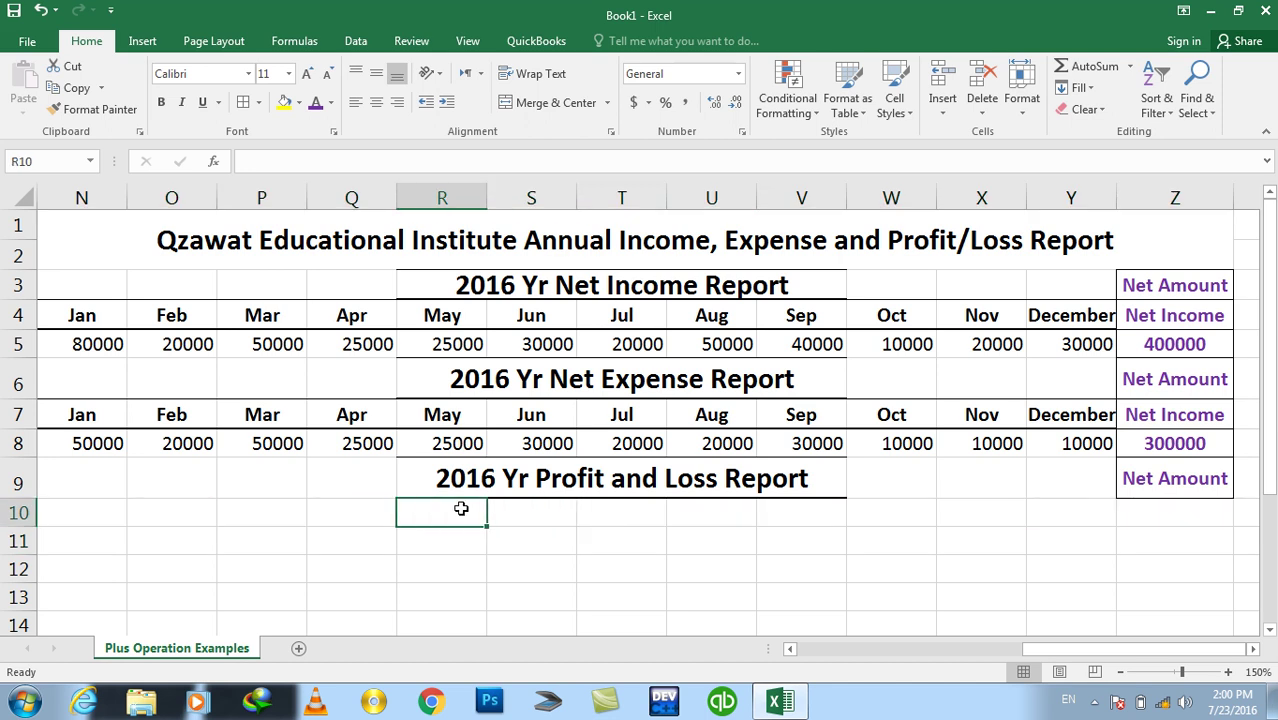
pyautogui.write('Ne')
pyautogui.press('BackSpace')
pyautogui.press('BackSpace')
pyautogui.press('BackSpace')
pyautogui.write('Net Ex')
pyautogui.press('BackSpace')
pyautogui.press('BackSpace')
pyautogui.press('BackSpace')
pyautogui.write('In')
pyautogui.press('BackSpace')
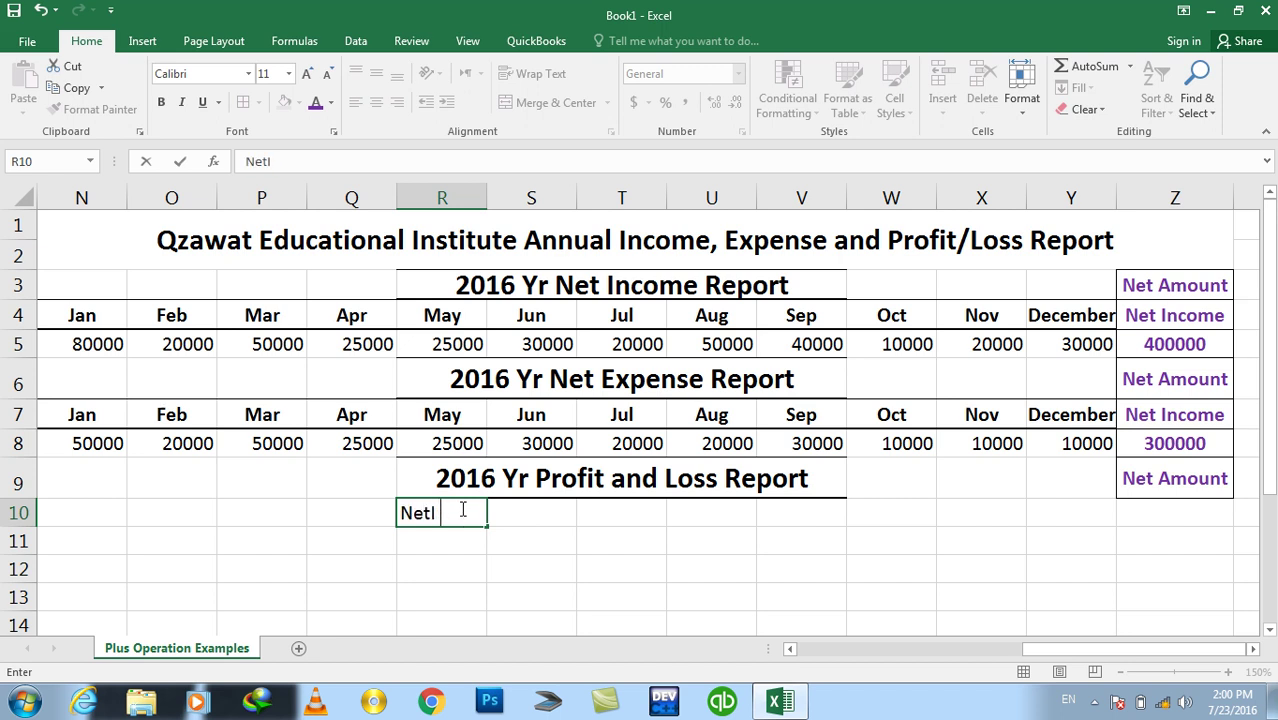
pyautogui.write('Income')
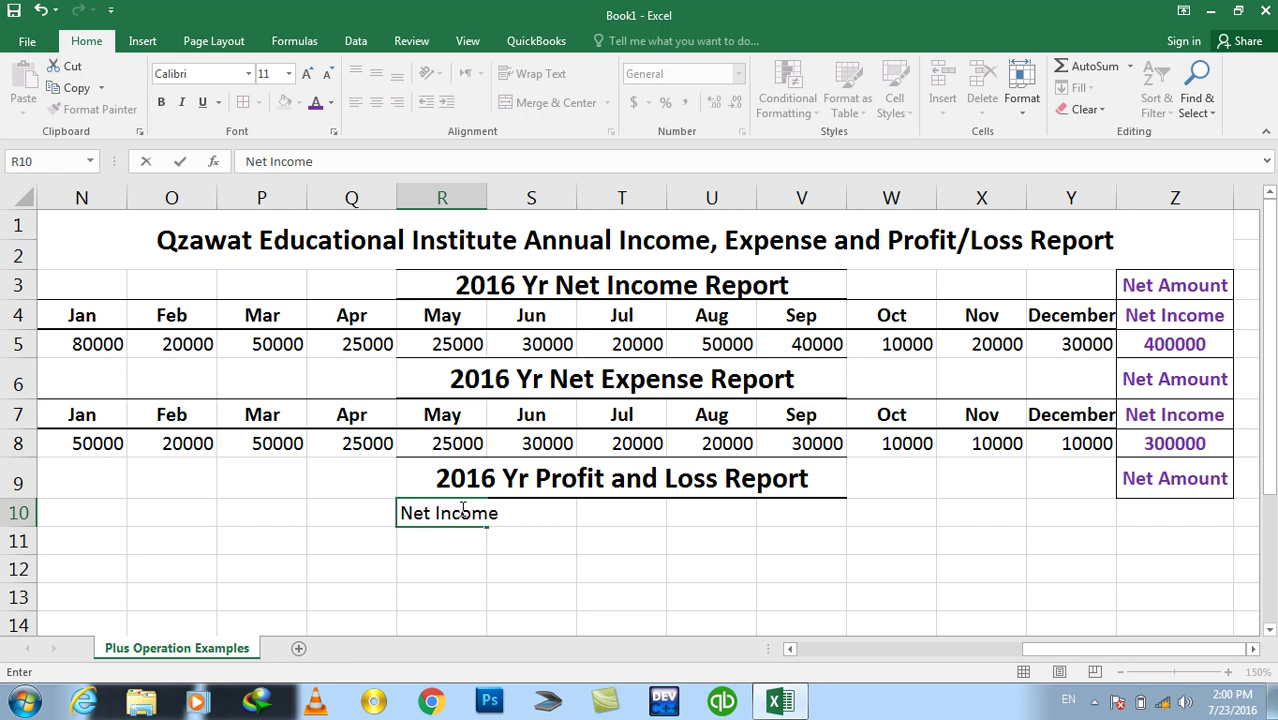
pyautogui.press('Tab')
pyautogui.write('Net Expens')
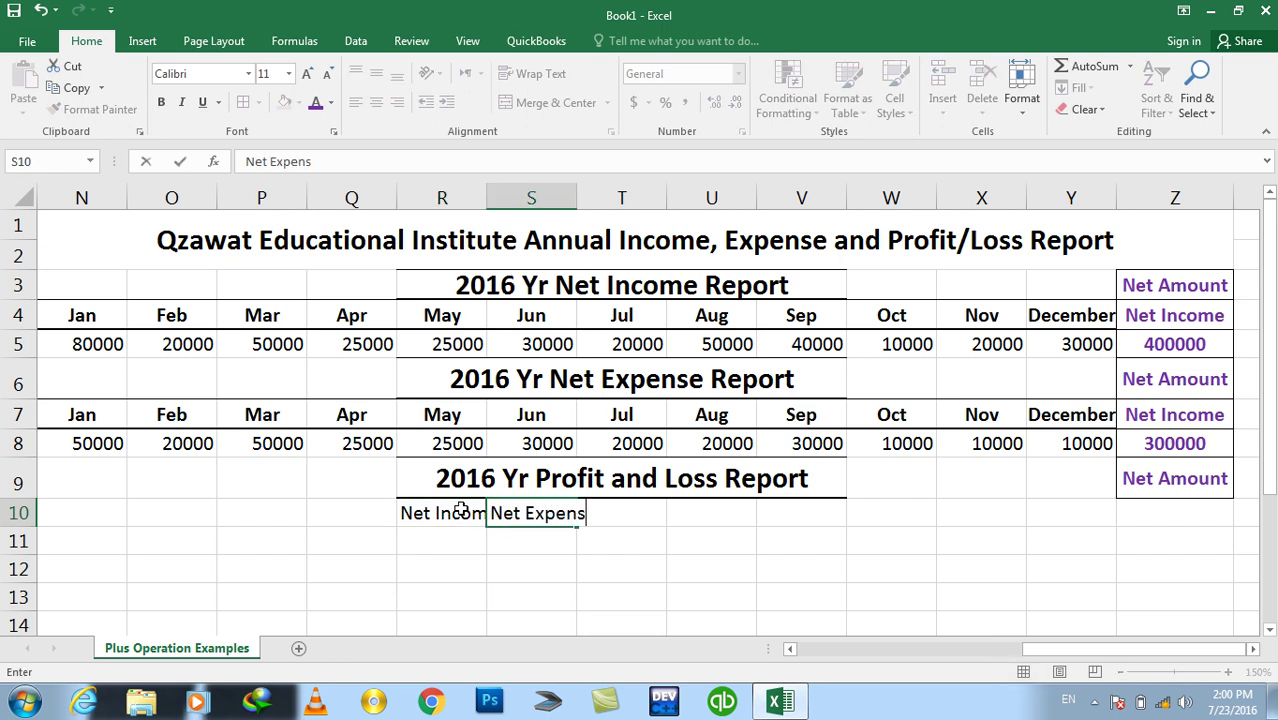
pyautogui.press('Tab')
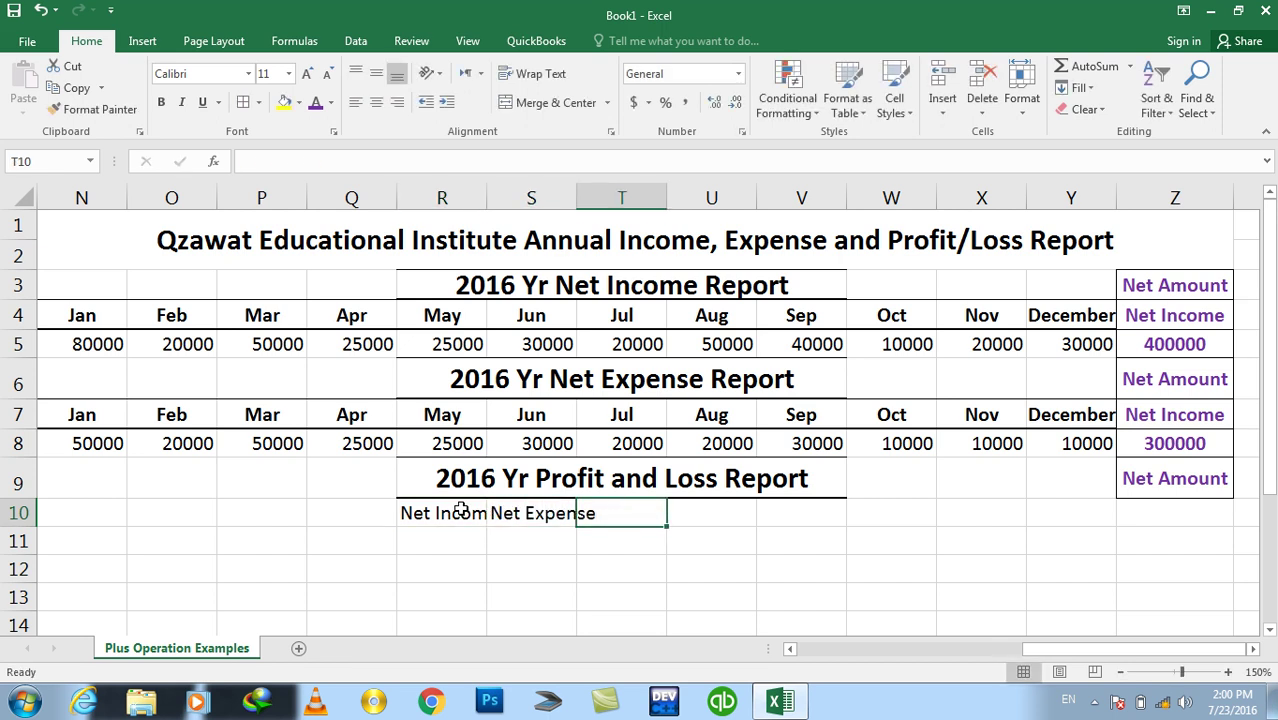
pyautogui.write('Profit')
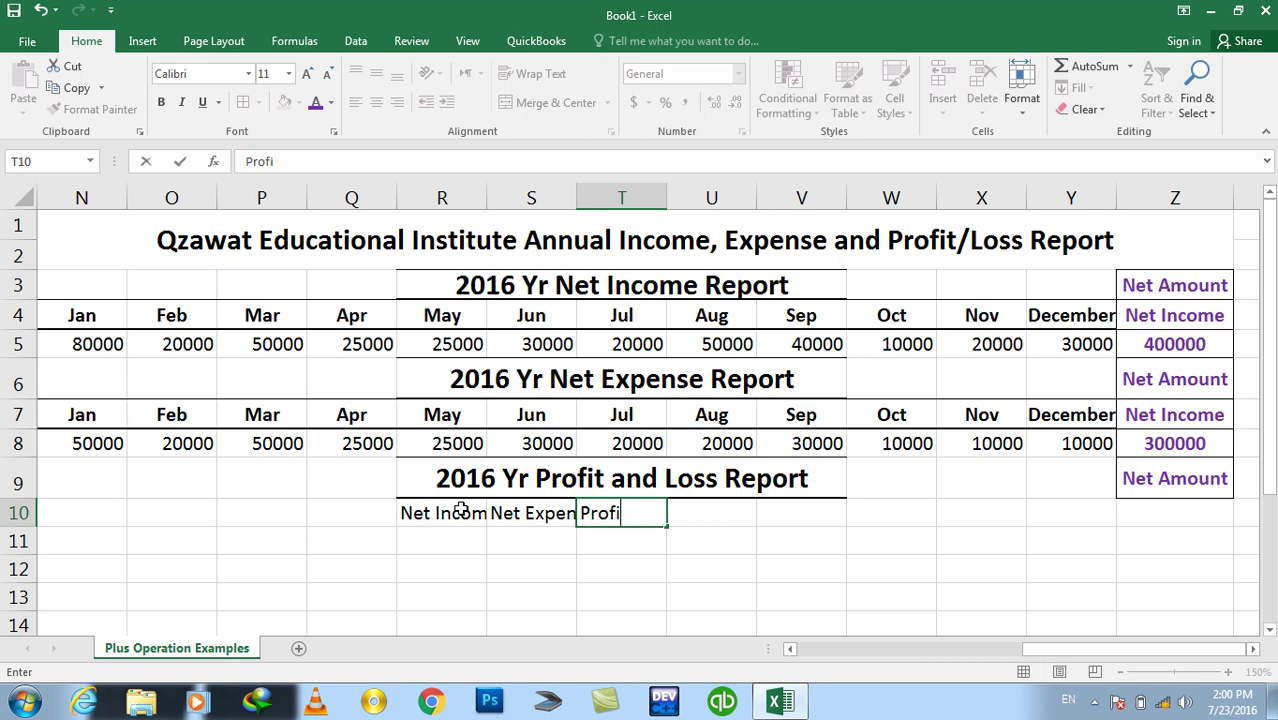
pyautogui.write(' & Loss')
pyautogui.press('Return')
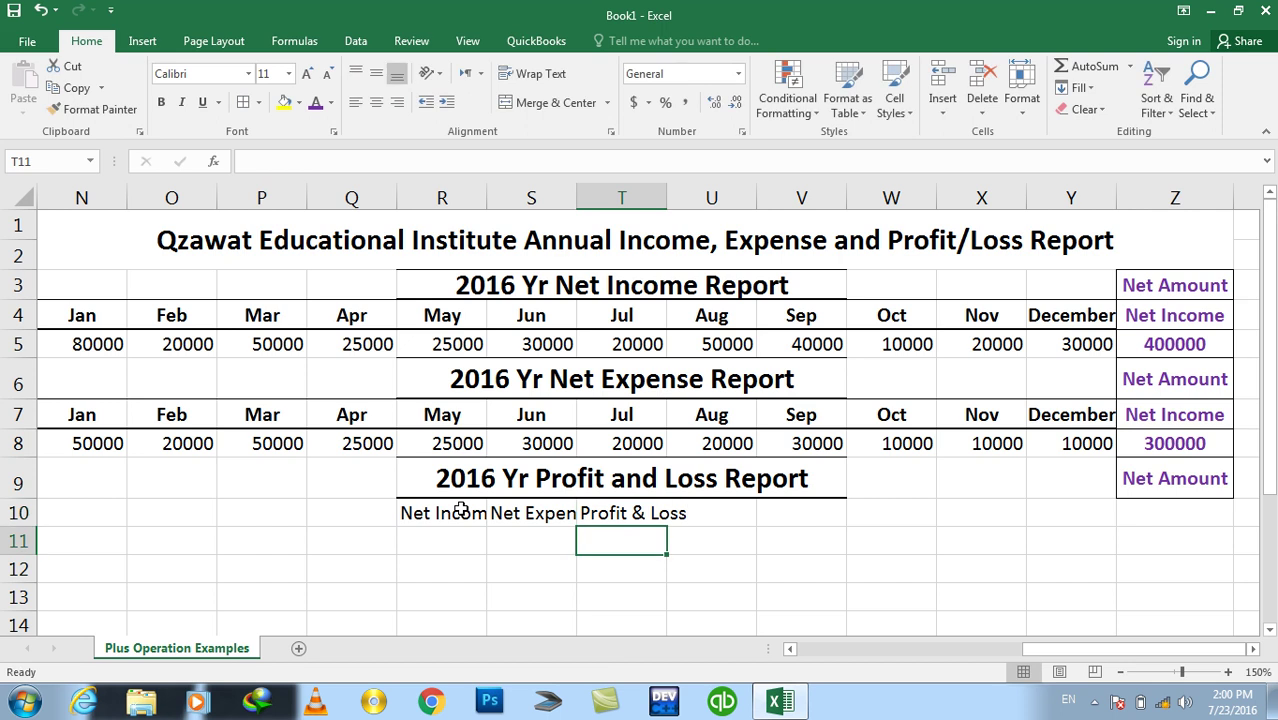
# Autofit column T and centre the R10:T10 headings horizontally and vertically
pyautogui.doubleClick(666, 198)
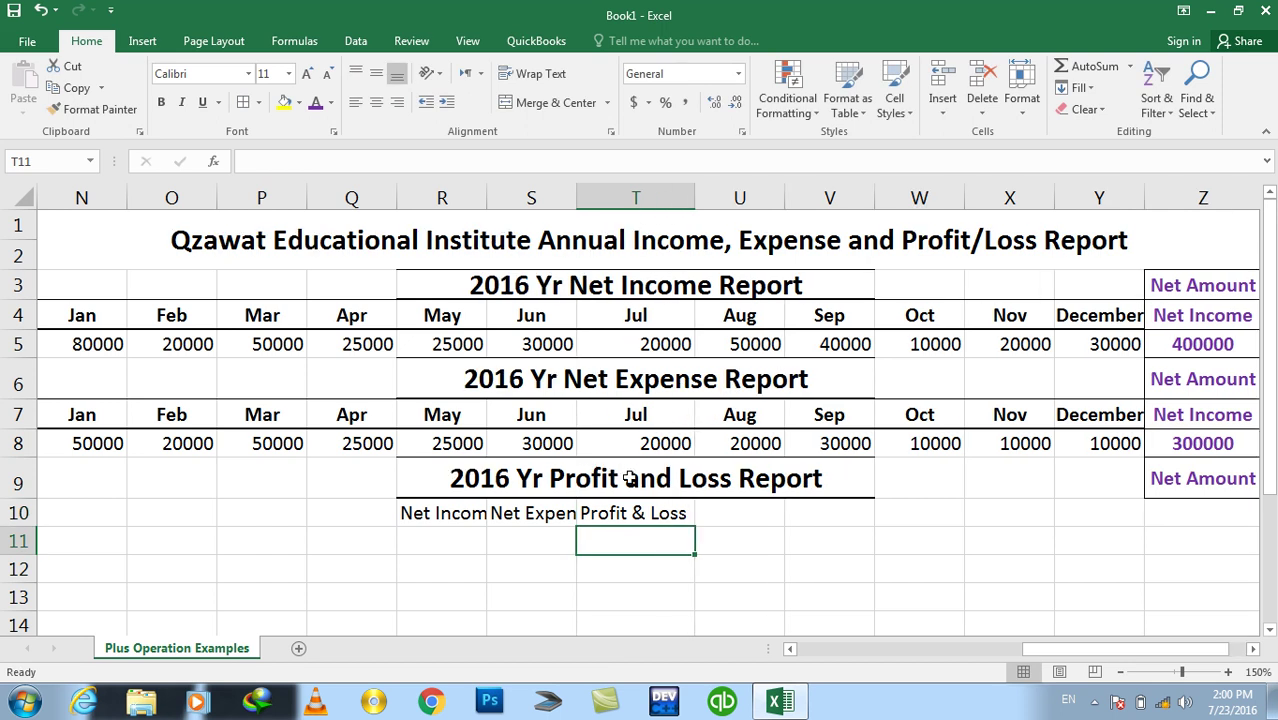
pyautogui.moveTo(630, 505); pyautogui.dragTo(457, 517)
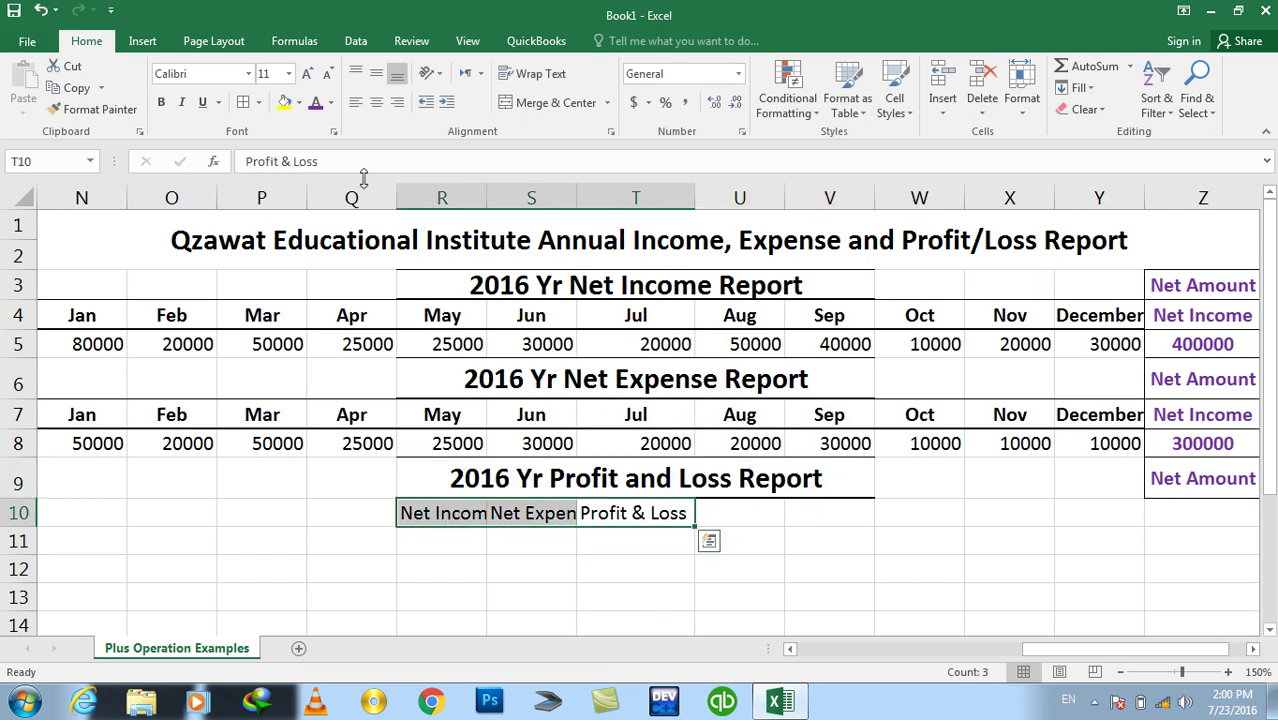
pyautogui.click(376, 102)
pyautogui.click(376, 73)
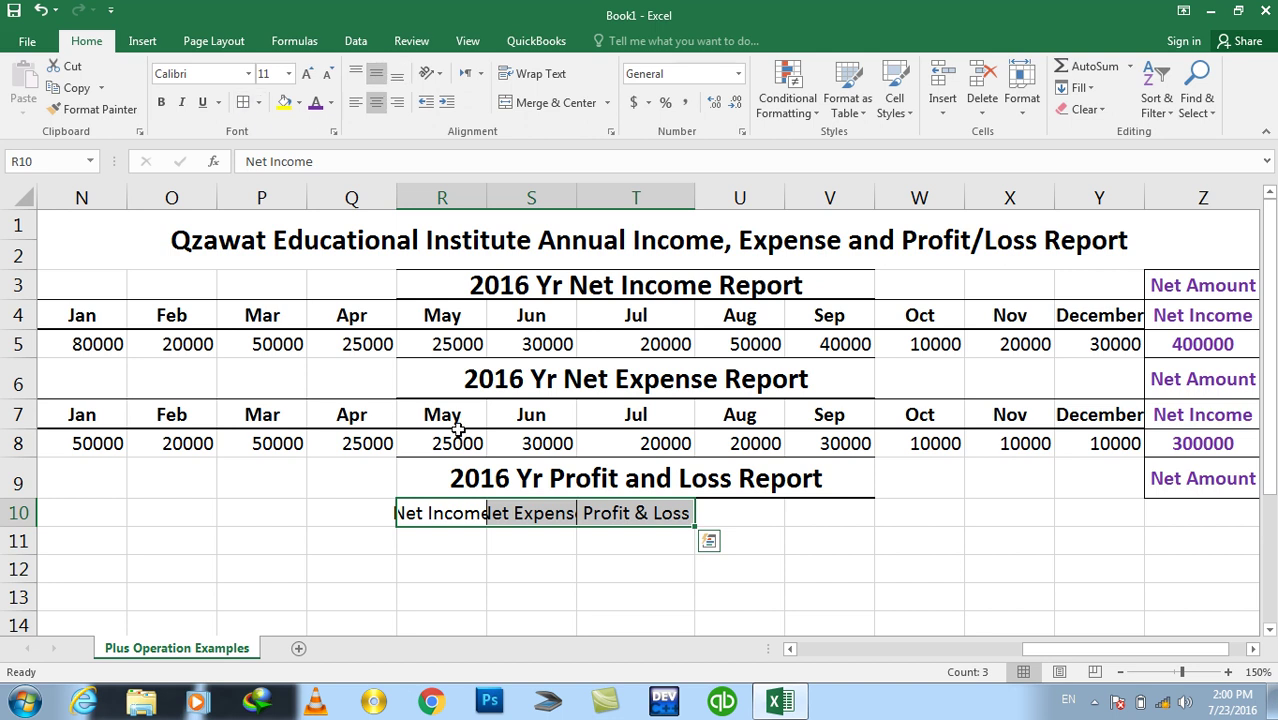
# Autofit columns S and R and centre cells R11:T11 horizontally and vertically
pyautogui.doubleClick(576, 196)
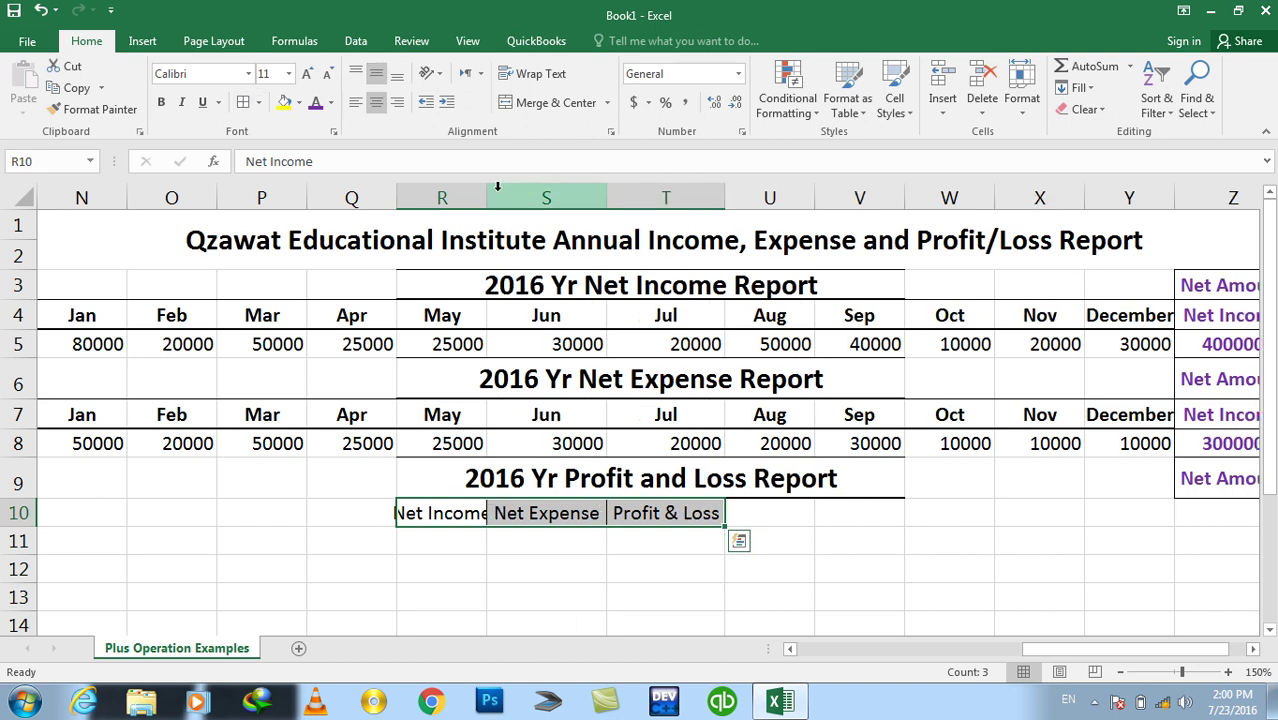
pyautogui.doubleClick(488, 186)
pyautogui.click(630, 549)
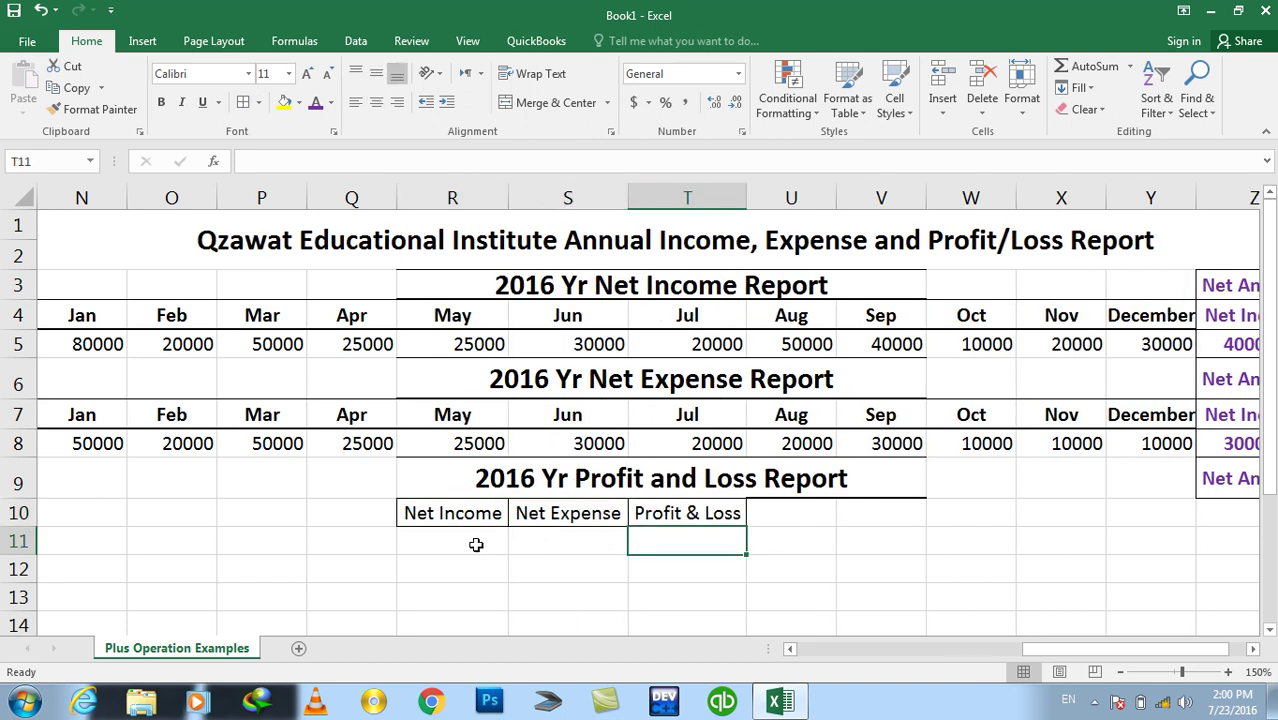
pyautogui.moveTo(476, 543); pyautogui.dragTo(683, 542)
pyautogui.click(376, 102)
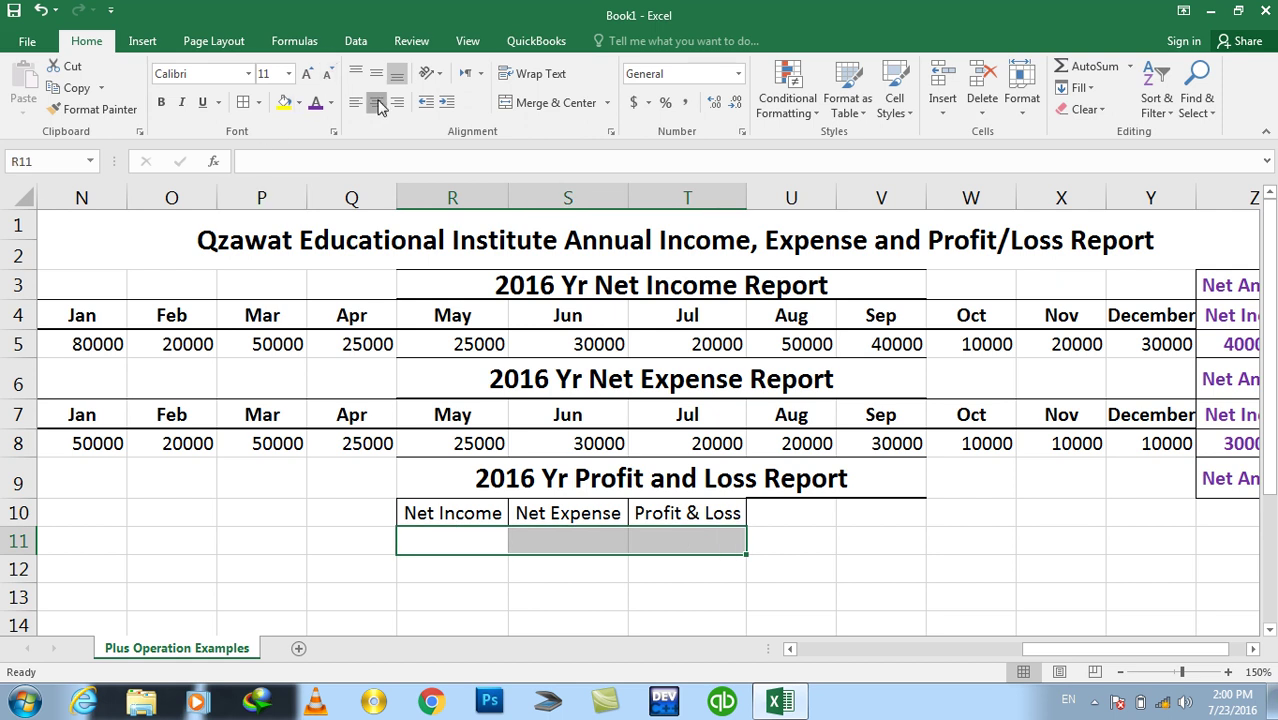
pyautogui.click(376, 73)
pyautogui.click(437, 546)
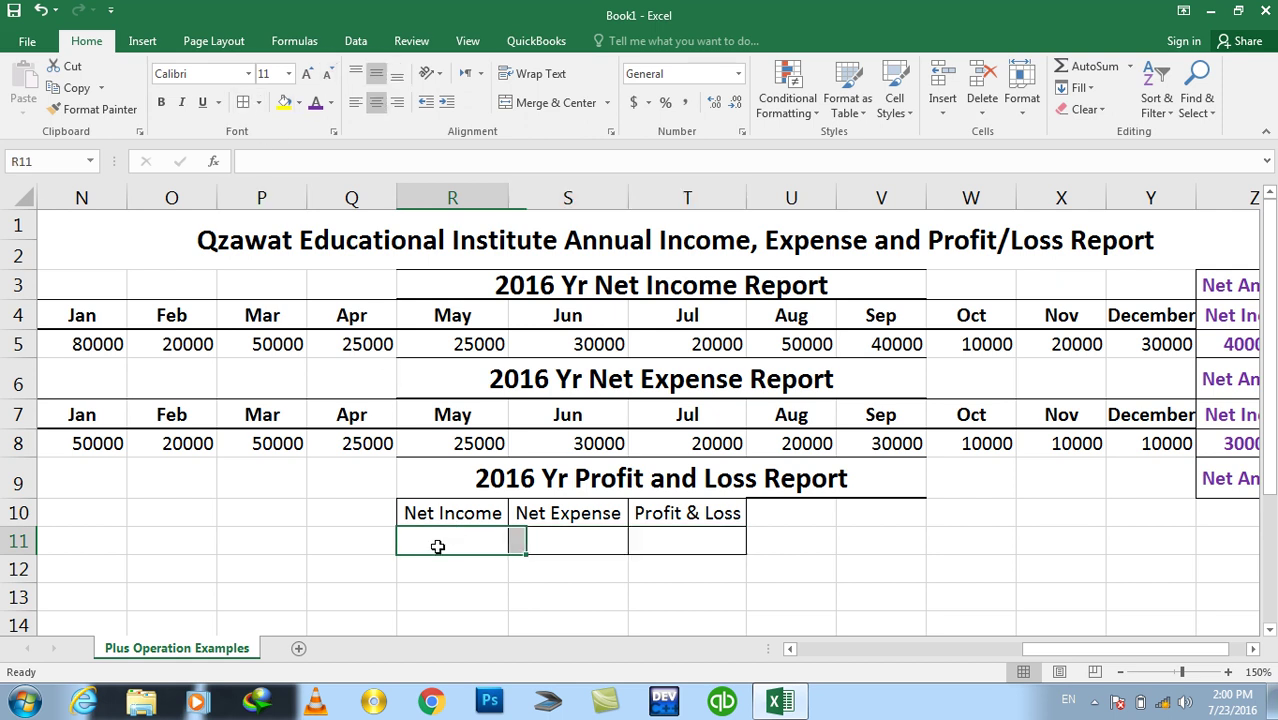
# Link R11 to the yearly net income total in Z5, showing 400000
pyautogui.write('=')
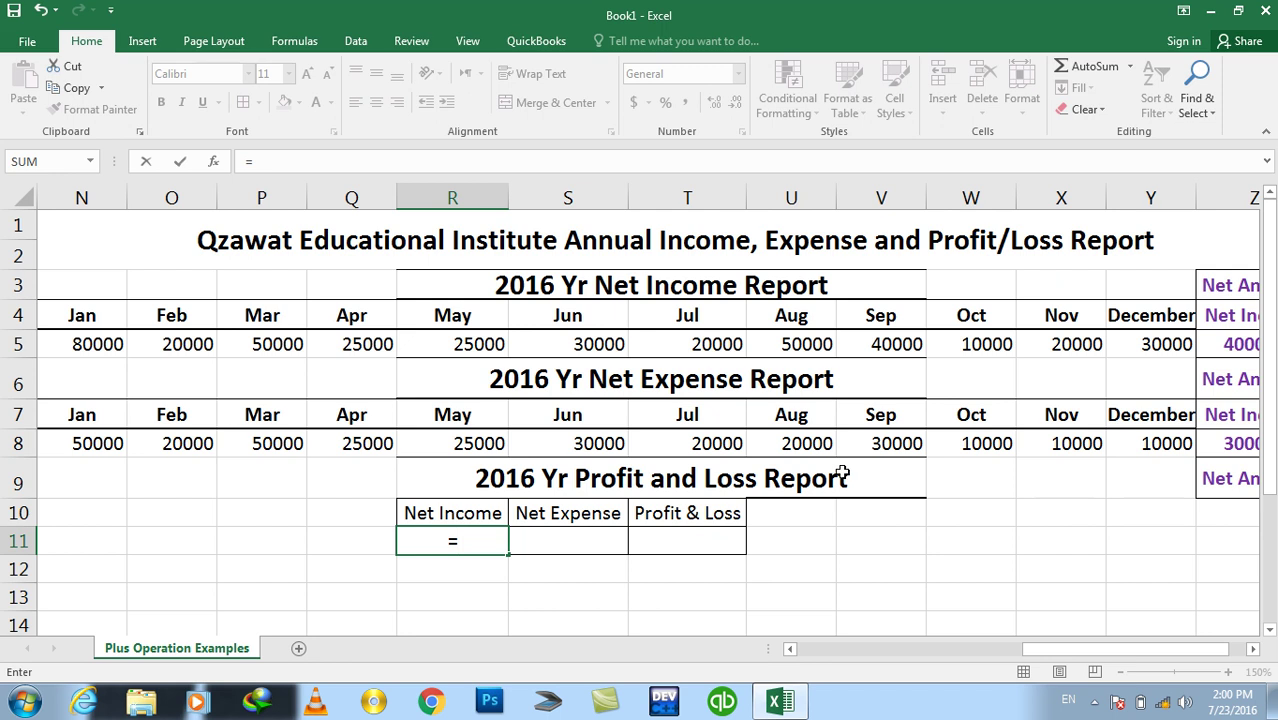
pyautogui.click(1232, 345)
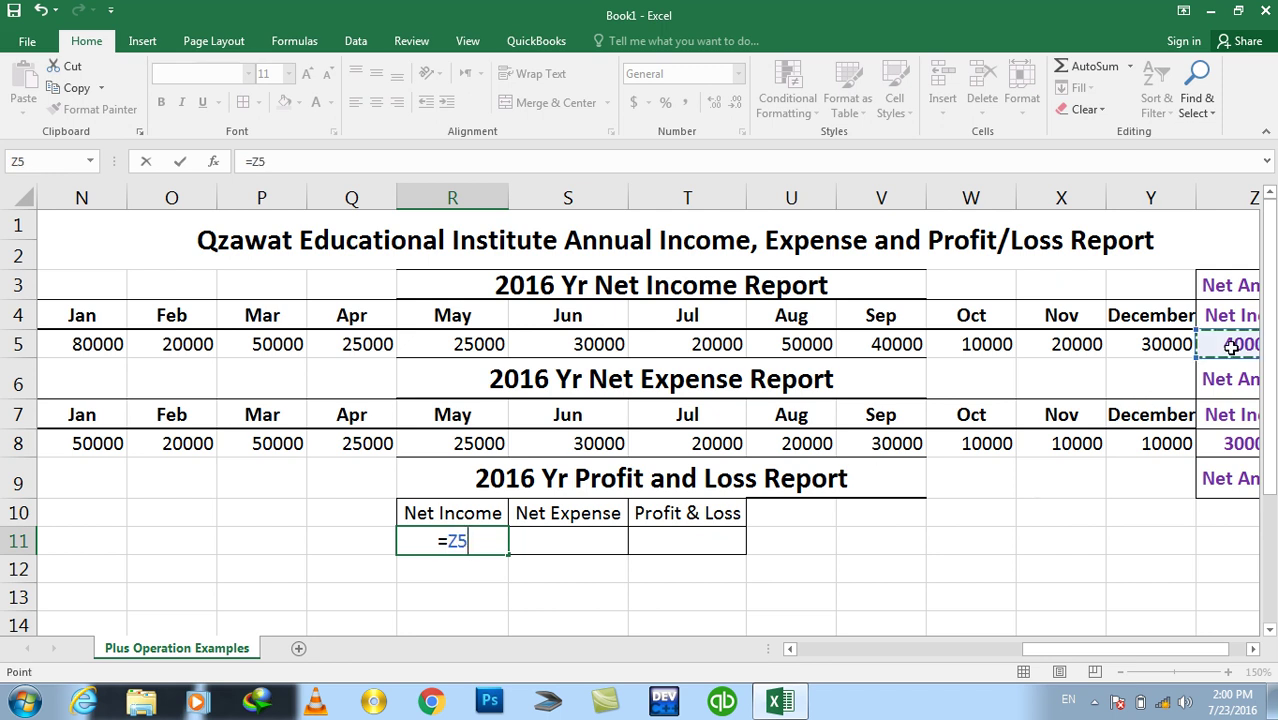
pyautogui.press('Return')
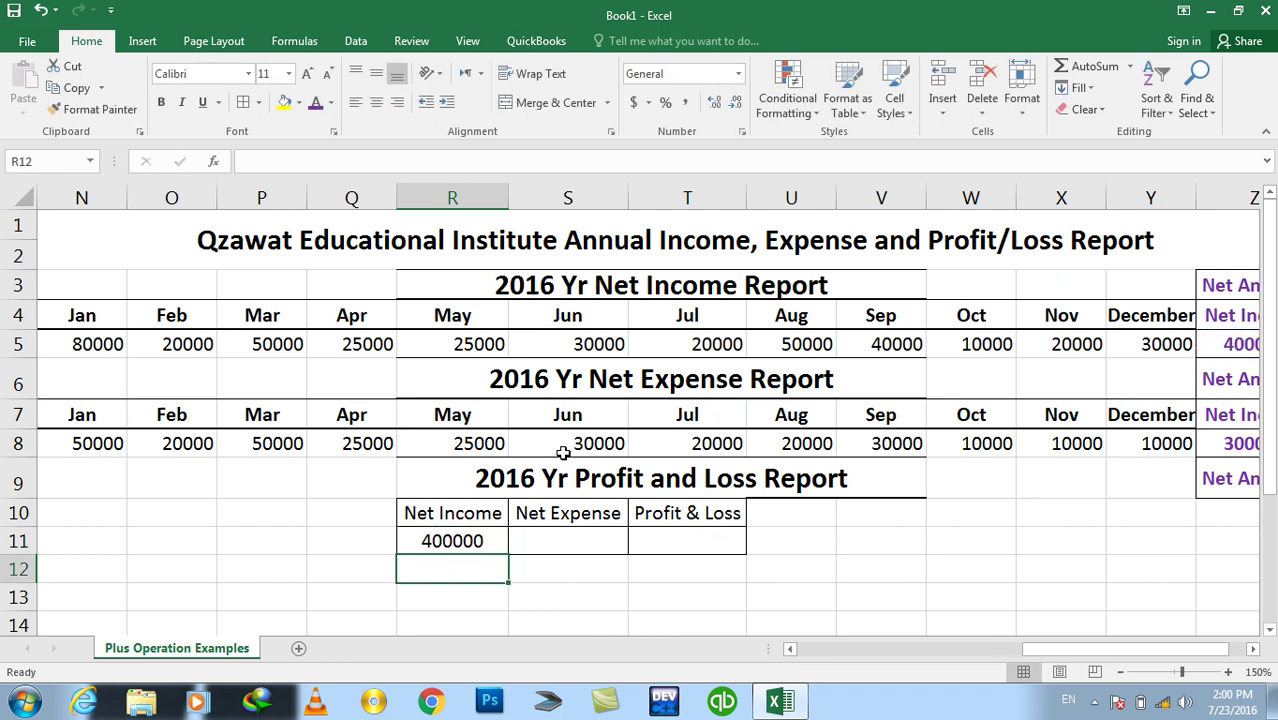
# Link S11 to the net expense total in Z8, showing 300000, and autofit column Y
pyautogui.click(555, 546)
pyautogui.write('=')
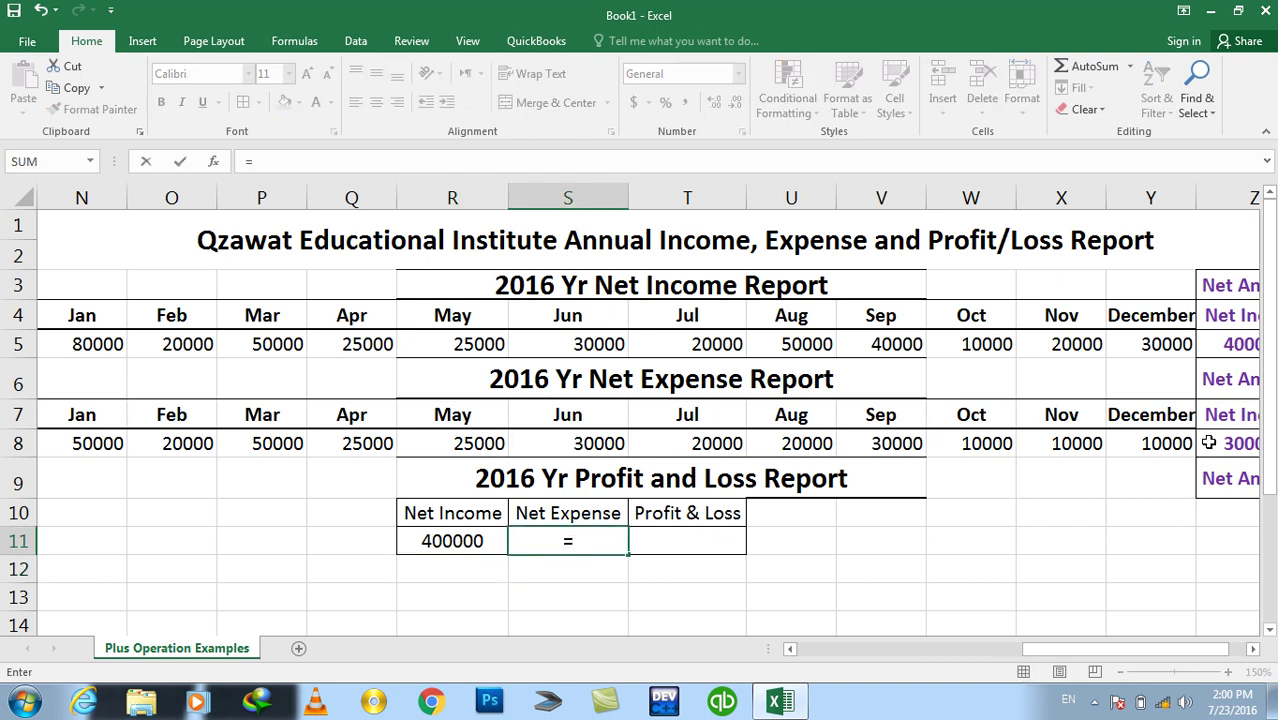
pyautogui.press('Escape')
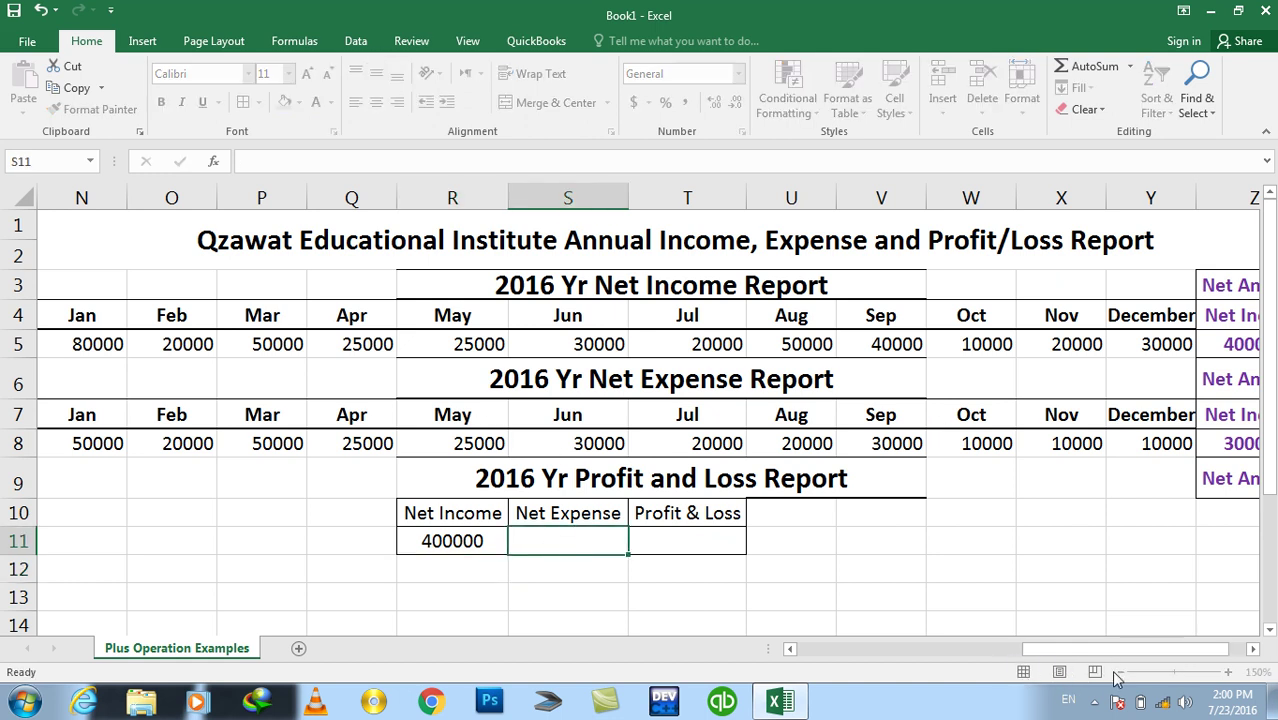
pyautogui.click(1121, 672)
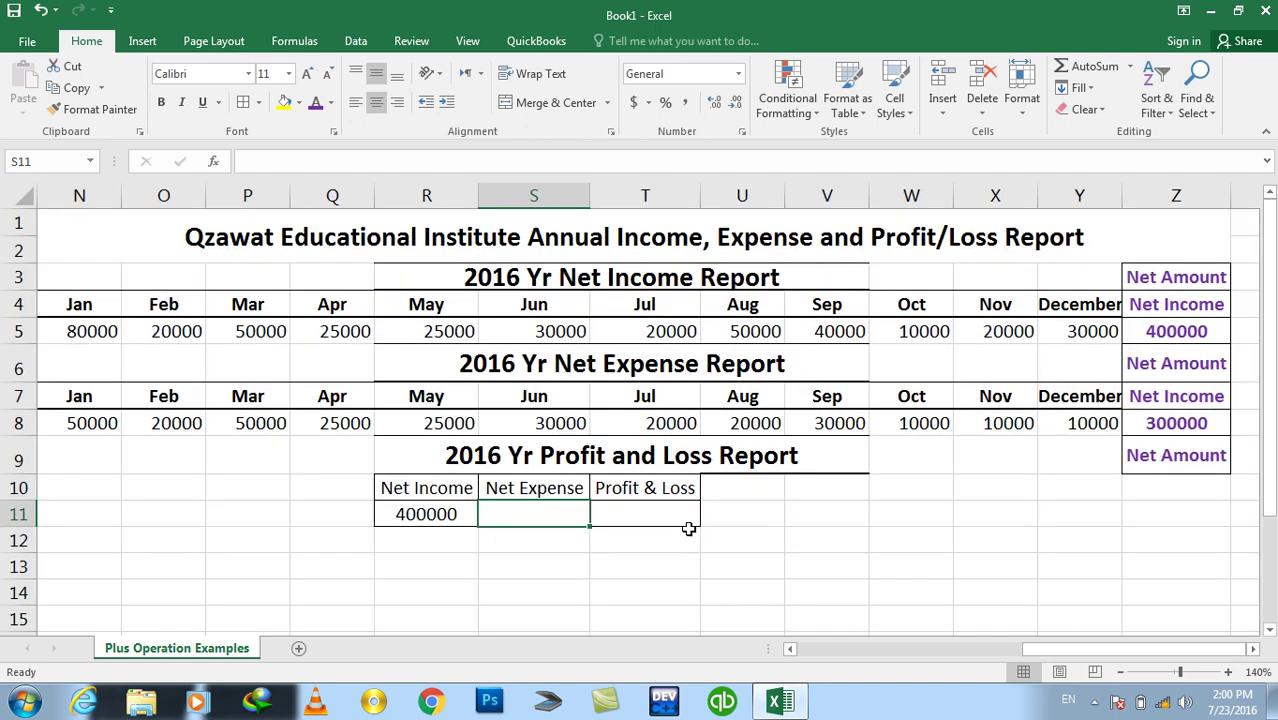
pyautogui.write('=')
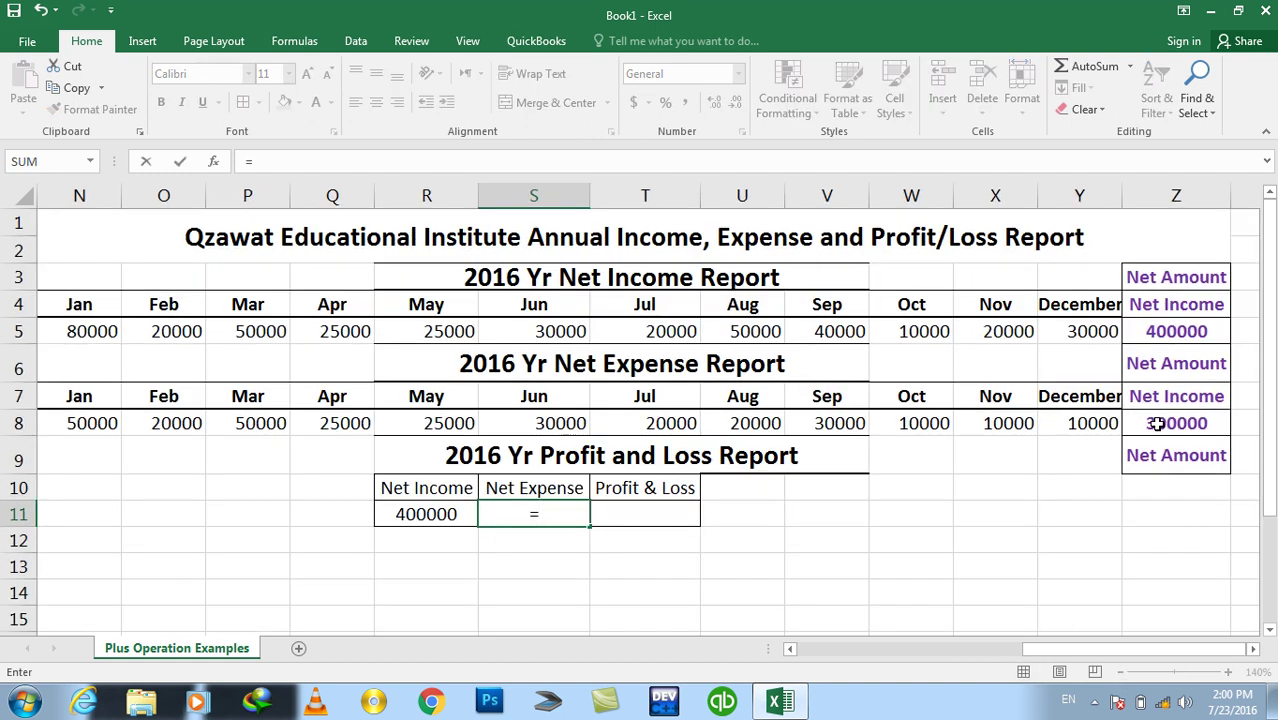
pyautogui.click(1157, 424)
pyautogui.press('Return')
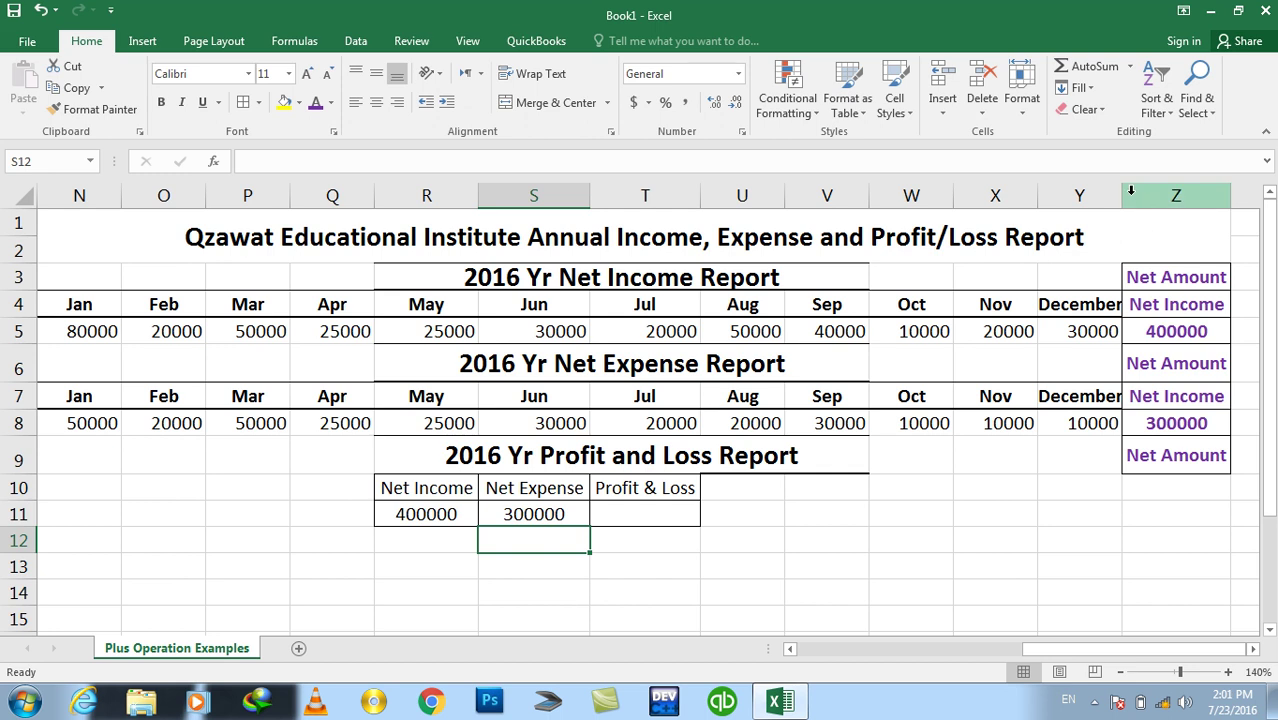
pyautogui.doubleClick(1122, 195)
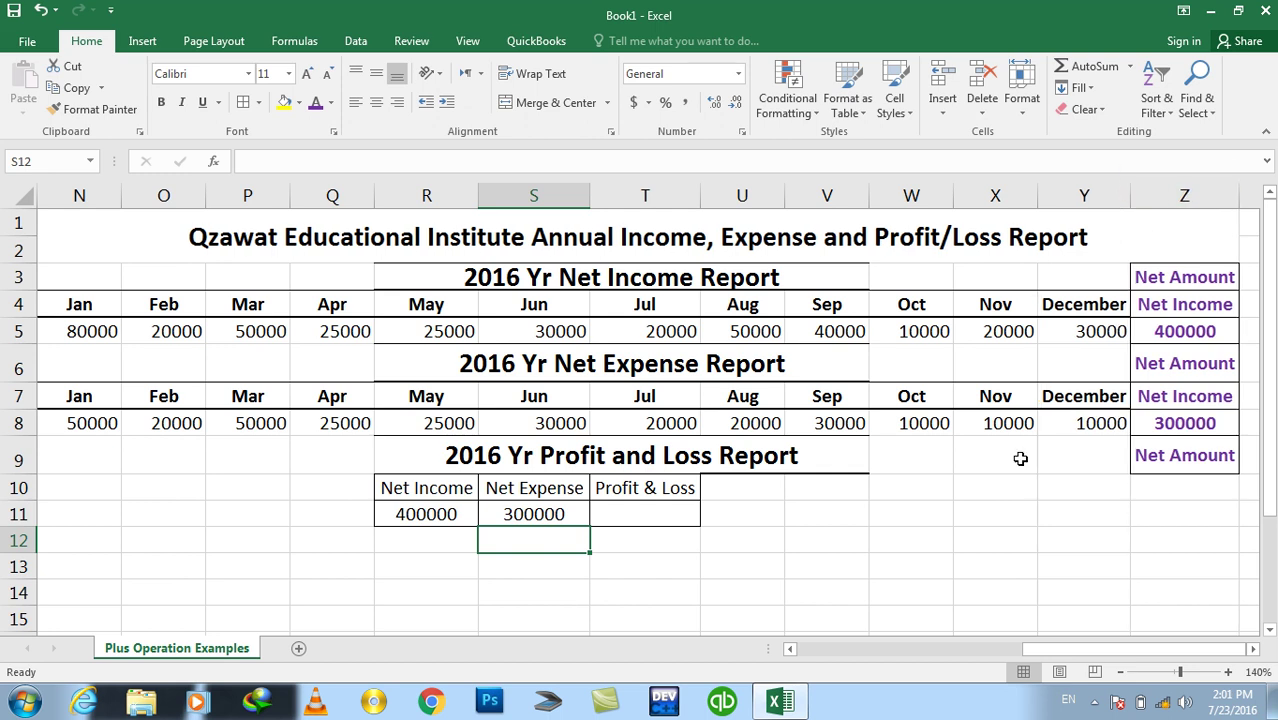
pyautogui.click(627, 507)
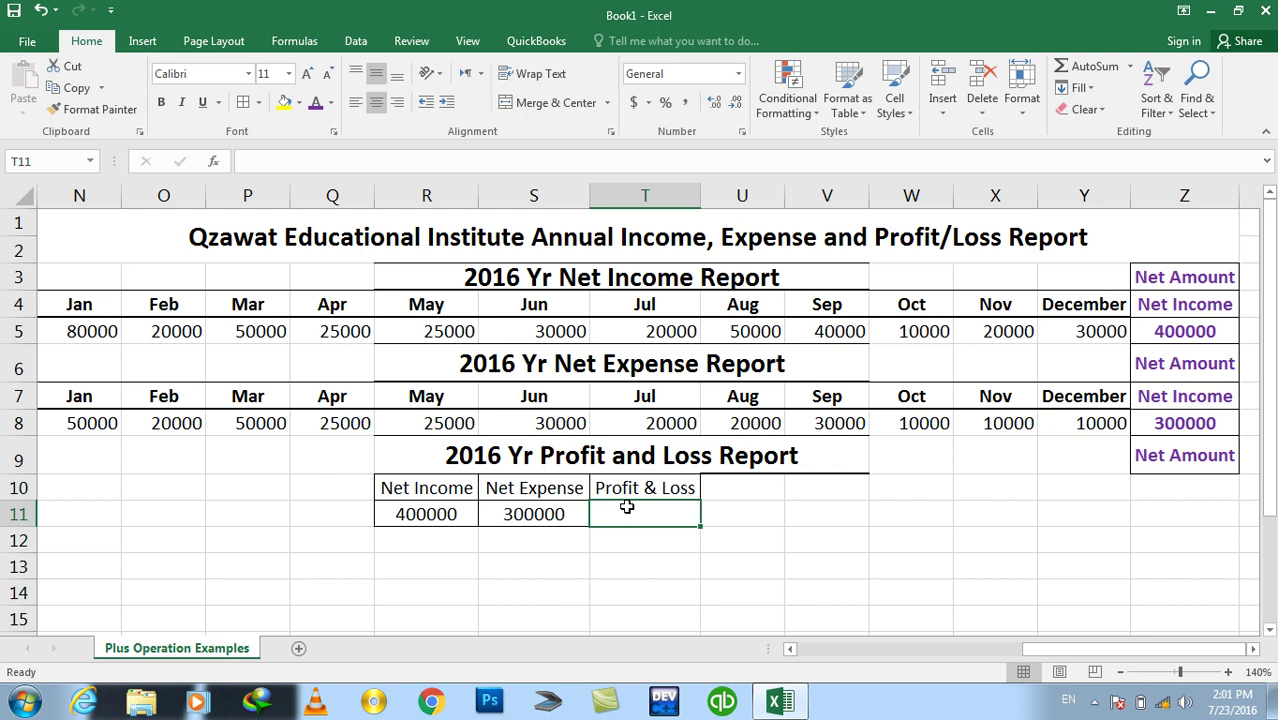
# Enter =R11-S11 in T11 to show a profit of 100000 and make it bold
pyautogui.write('=')
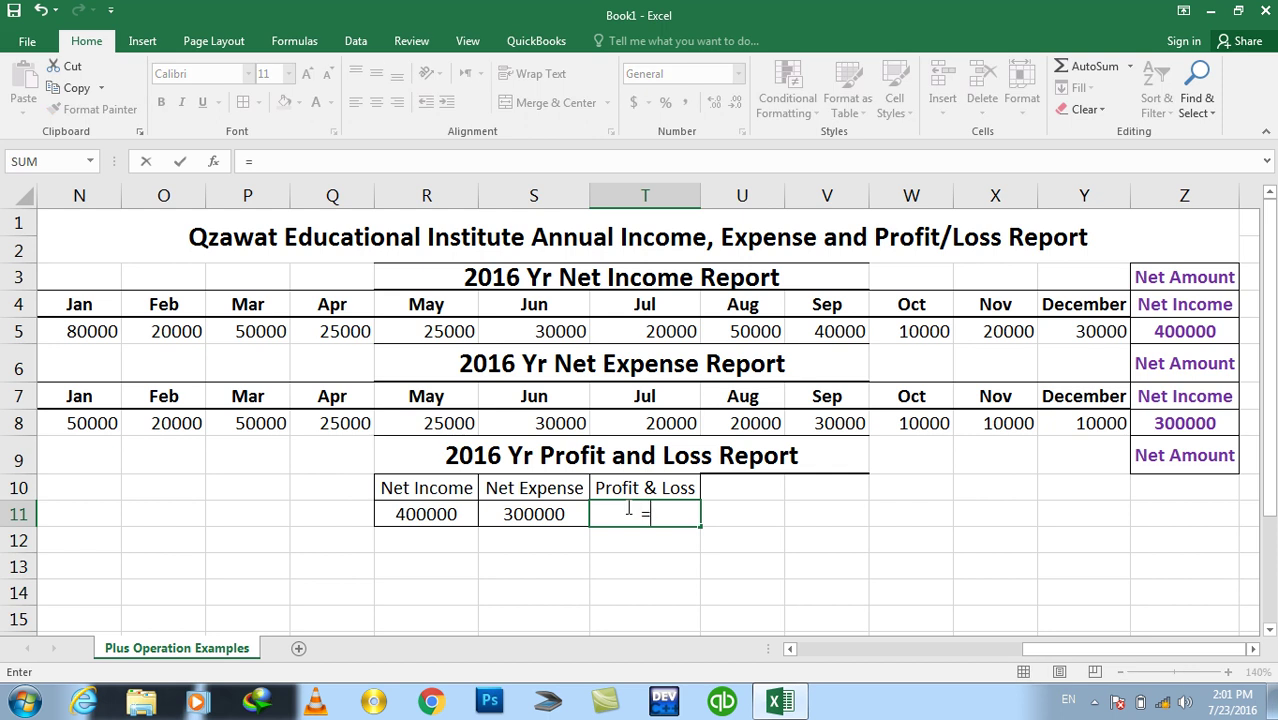
pyautogui.click(412, 518)
pyautogui.write('-')
pyautogui.click(485, 513)
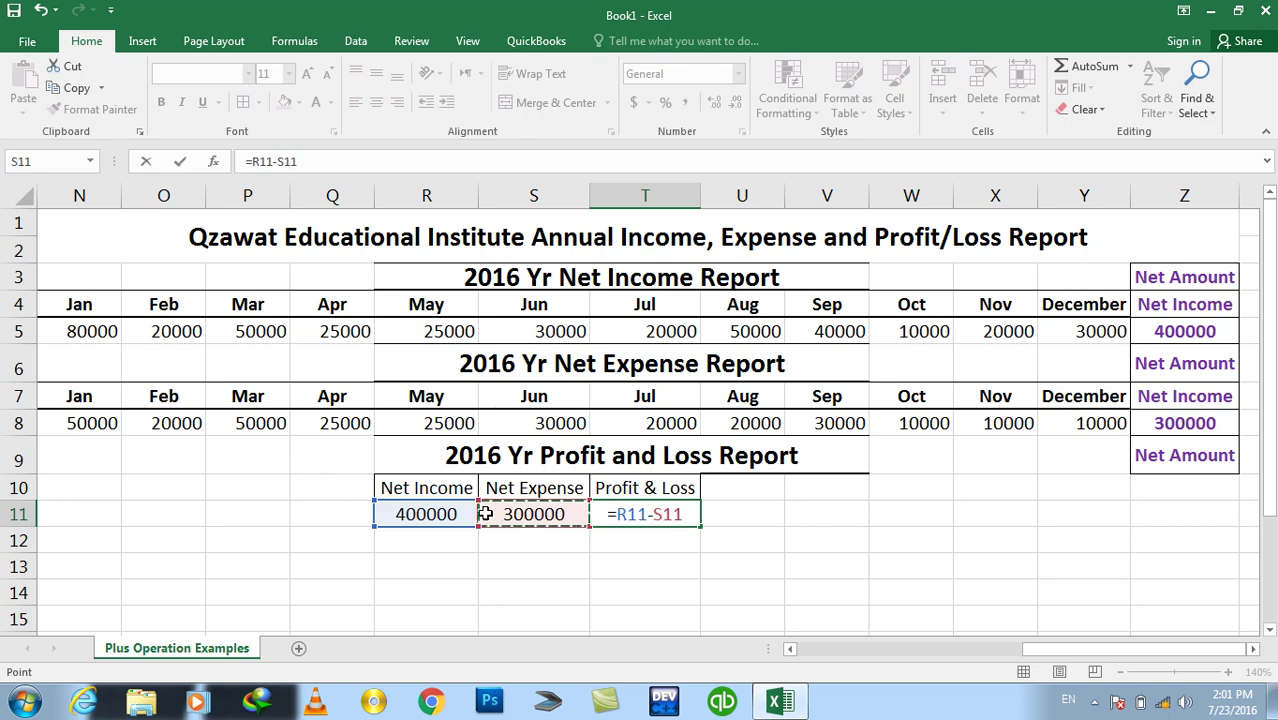
pyautogui.press('Return')
pyautogui.press('Up')
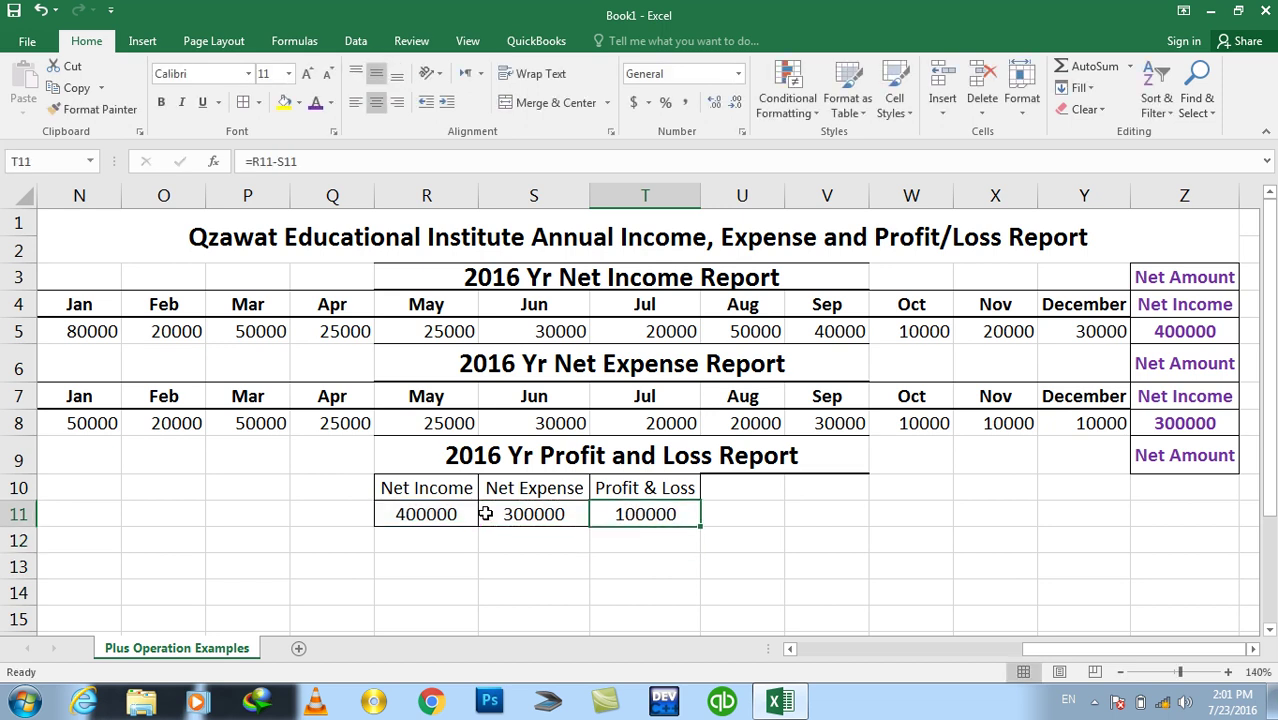
pyautogui.hotkey('ctrl', 'b')
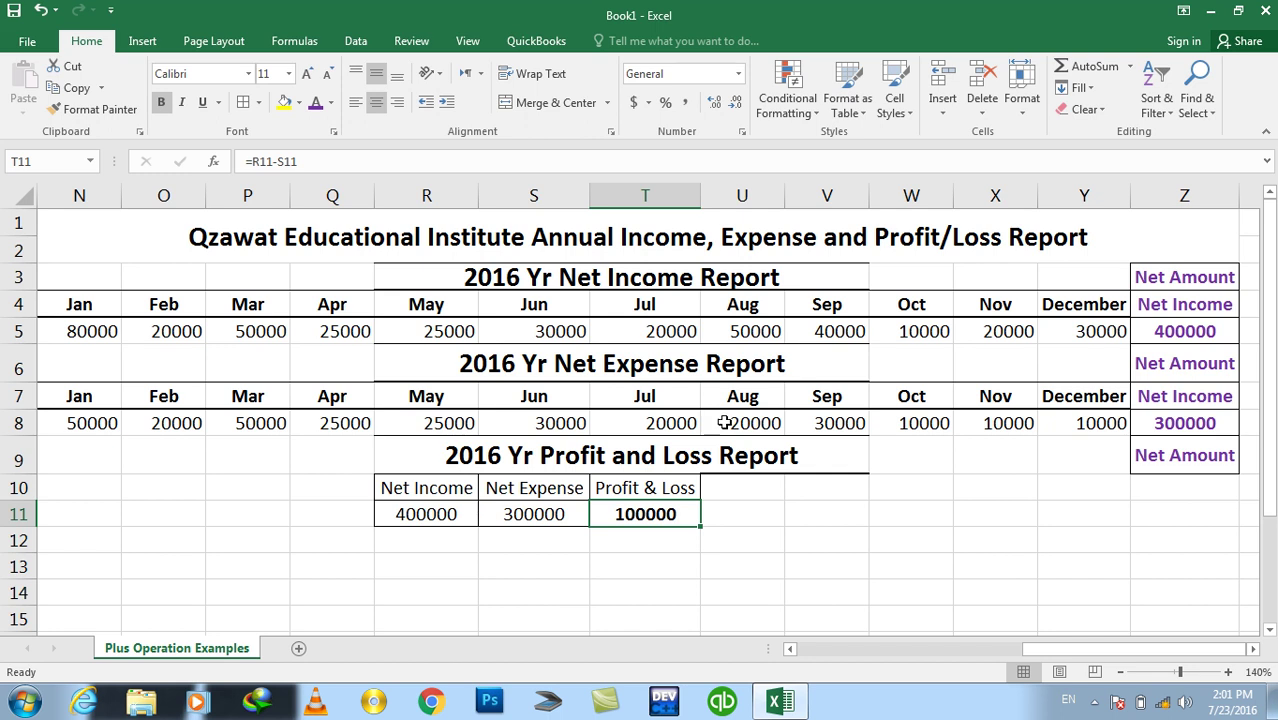
# Delete the stray Net Amount cell Z9, shifting cells left
pyautogui.moveTo(1188, 480); pyautogui.dragTo(1179, 462)
pyautogui.click(1179, 462)
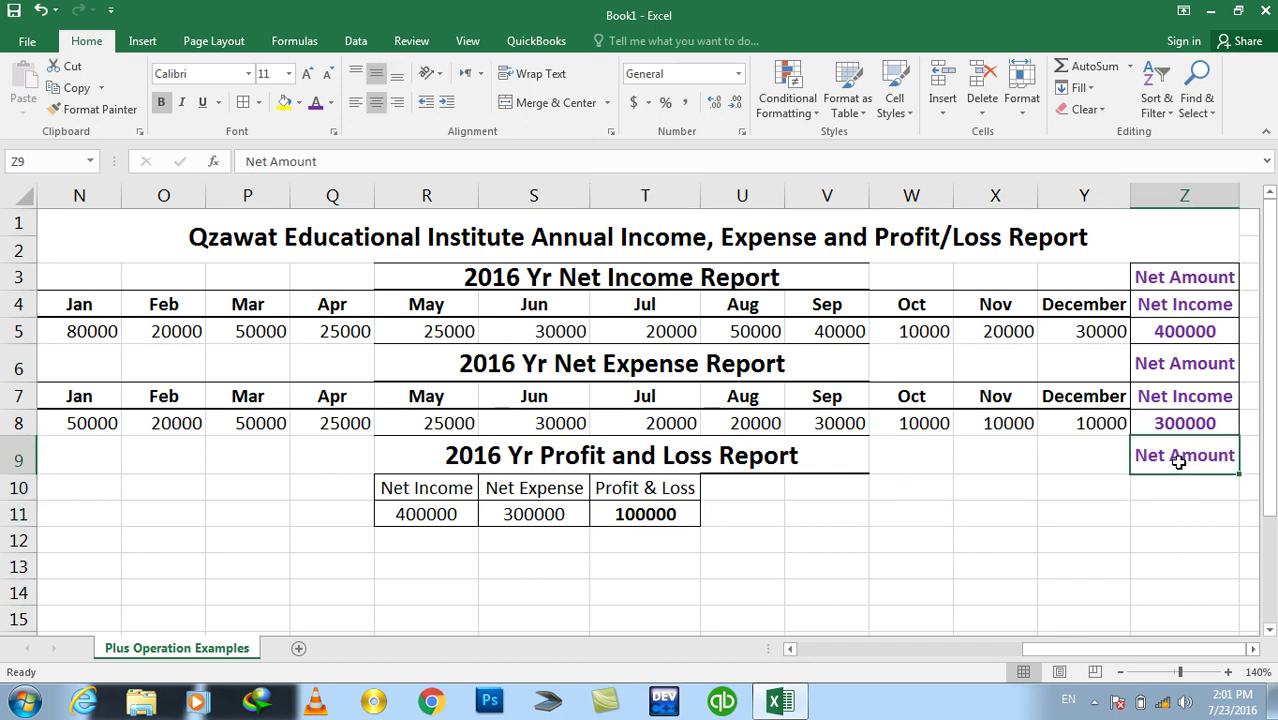
pyautogui.rightClick(1179, 460)
pyautogui.click(1030, 246)
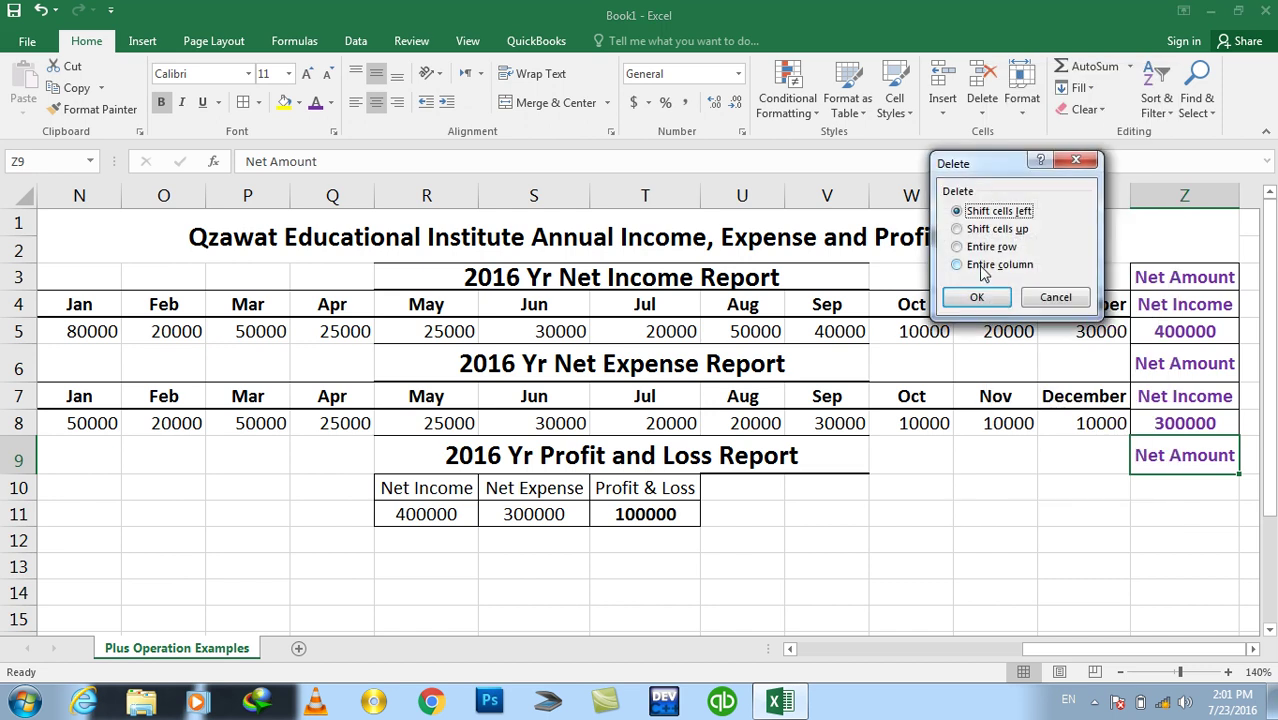
pyautogui.click(978, 299)
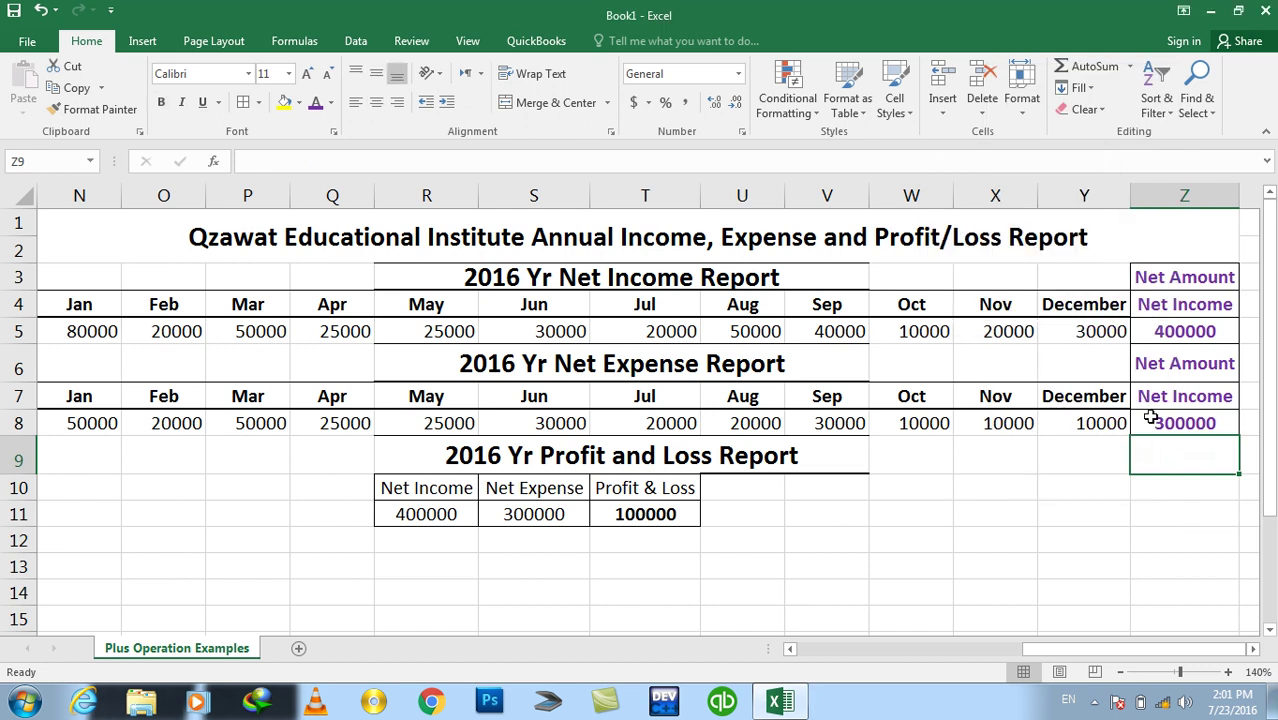
# Change the Z7 total heading from Net Income to Net Expense
pyautogui.click(1185, 392)
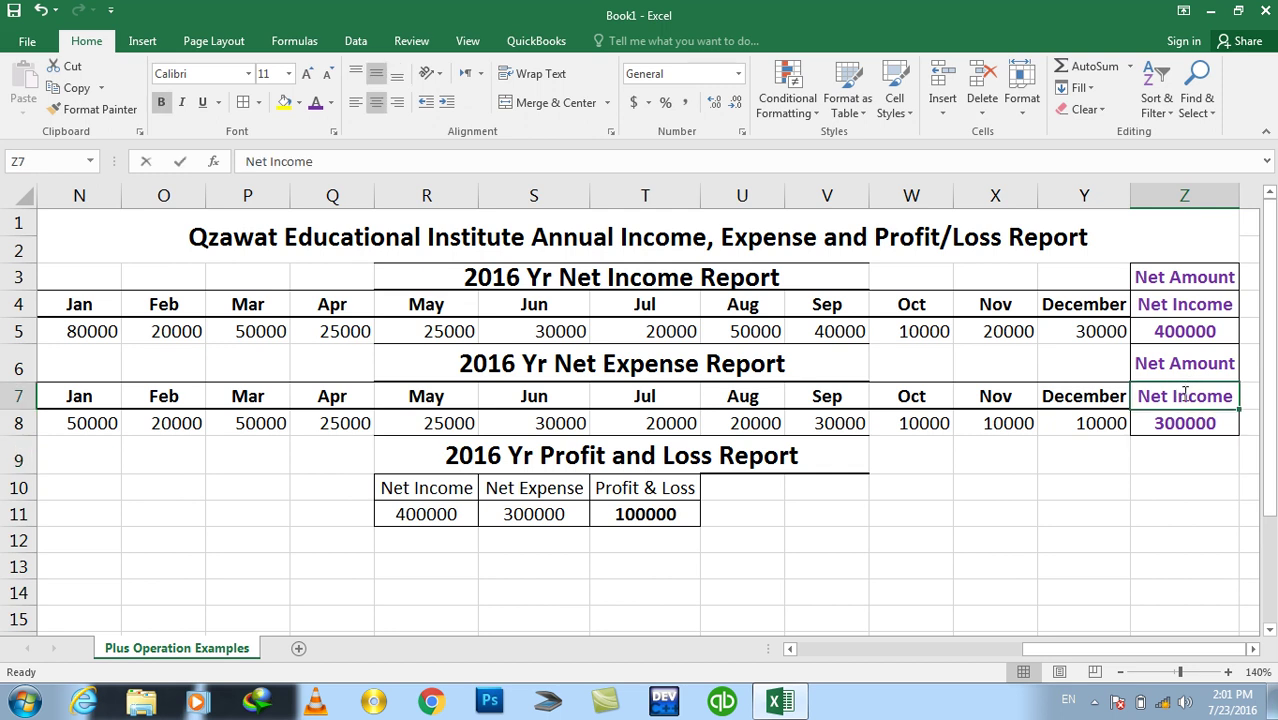
pyautogui.doubleClick(1183, 393)
pyautogui.moveTo(1173, 393); pyautogui.dragTo(1236, 397)
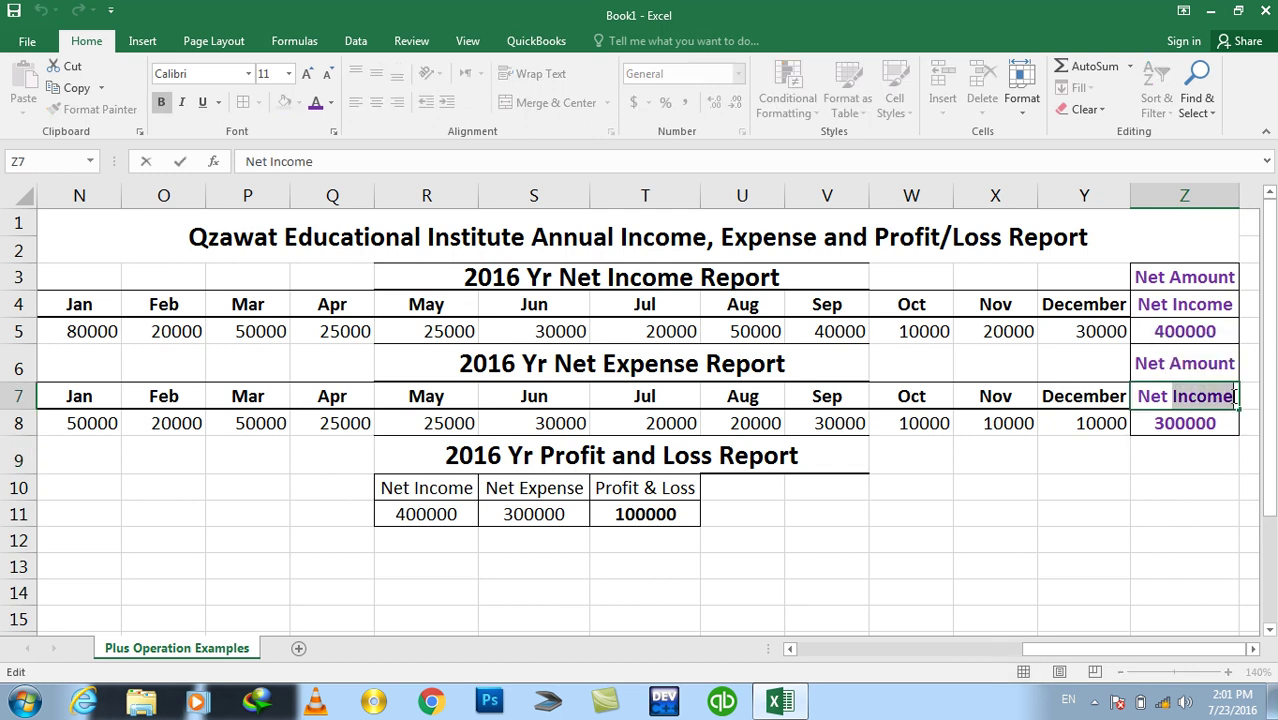
pyautogui.write('Expense')
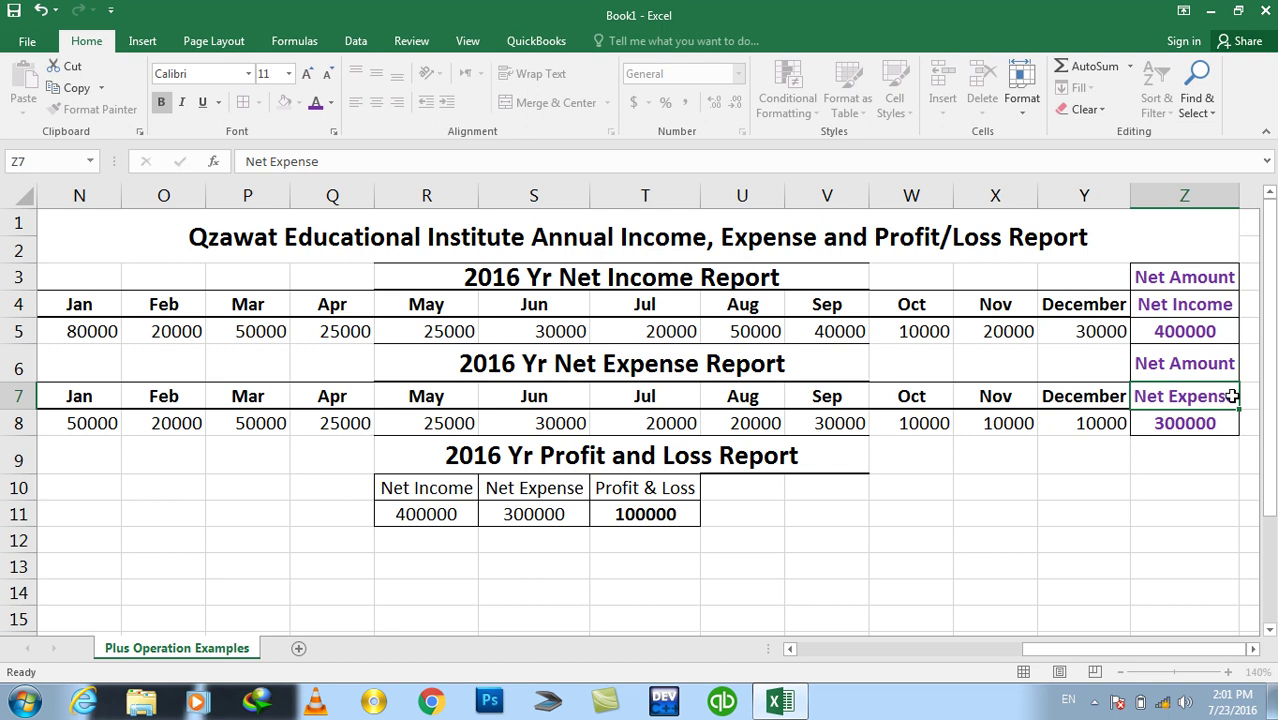
pyautogui.press('Return')
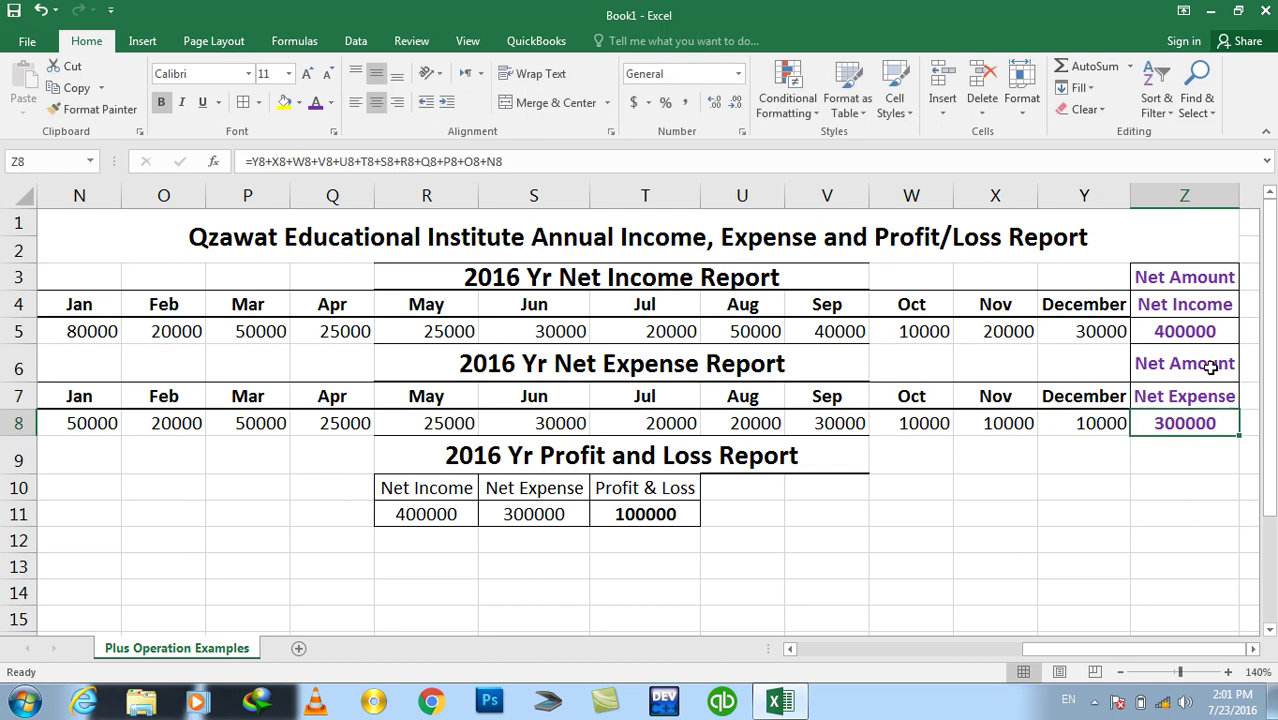
pyautogui.click(1188, 368)
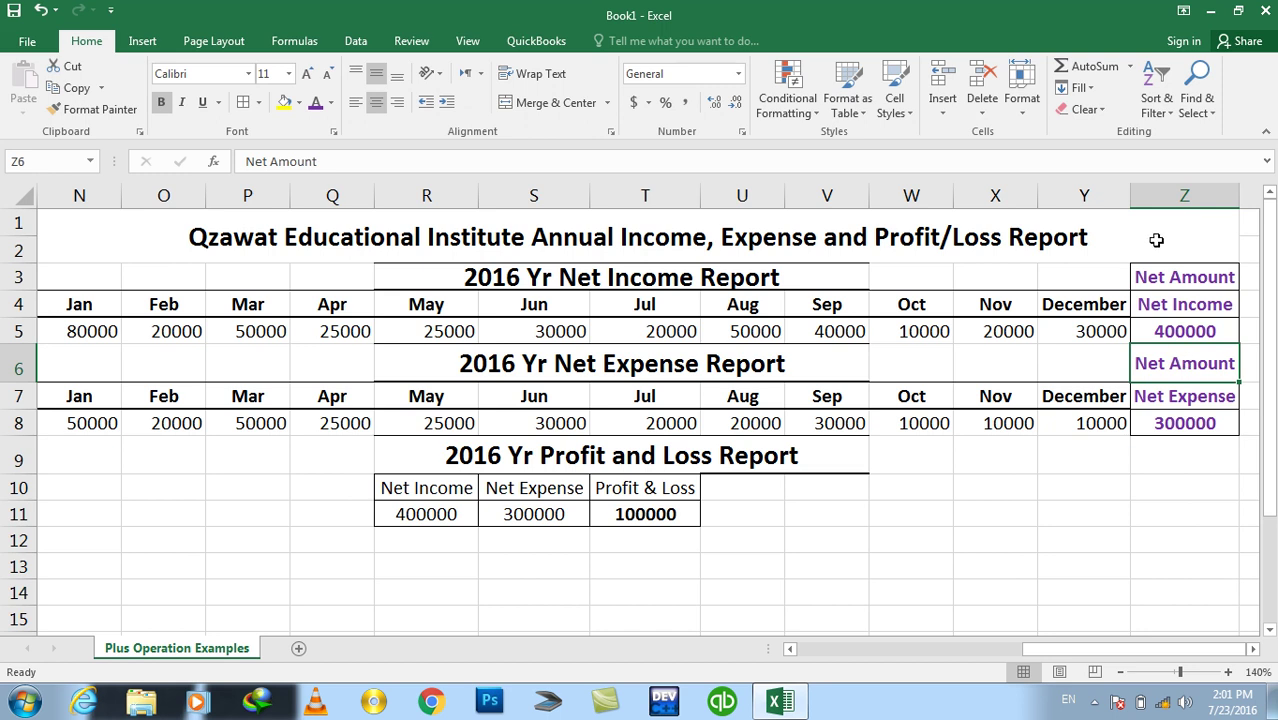
pyautogui.moveTo(1172, 357)
pyautogui.mouseDown()
pyautogui.moveTo(650, 433)
pyautogui.moveTo(105, 420)
pyautogui.mouseUp()
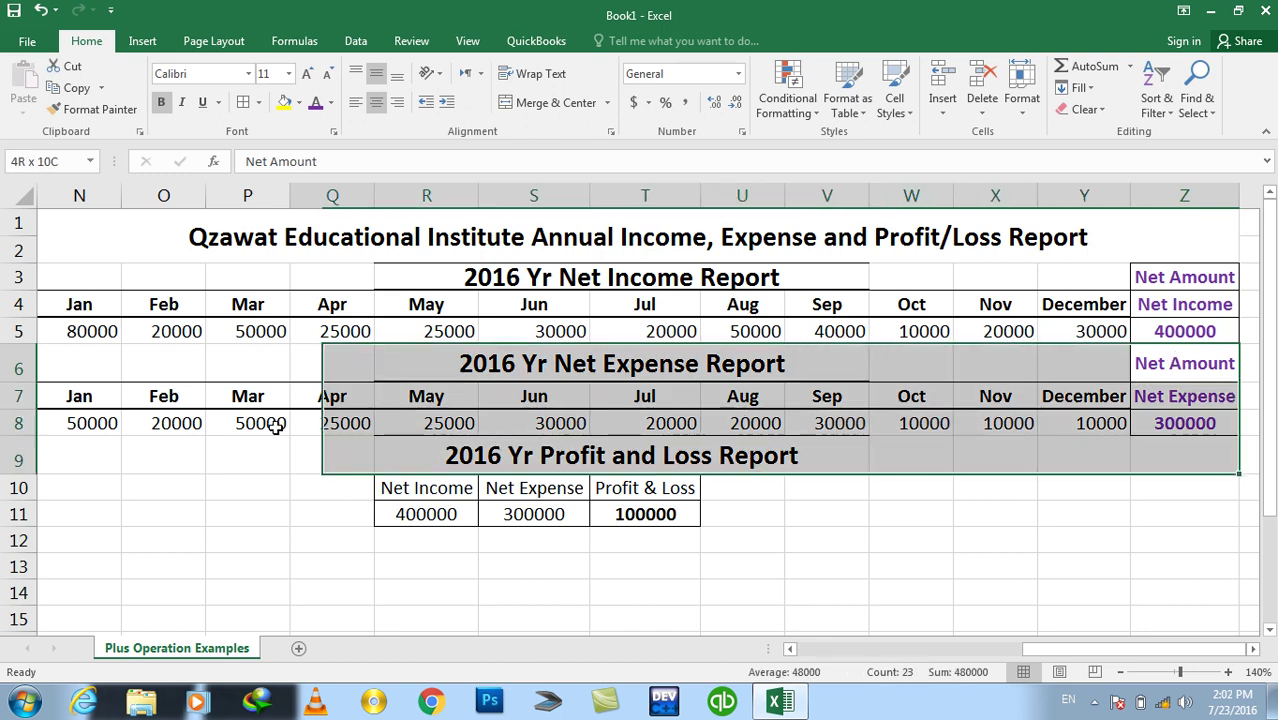
pyautogui.click(261, 103)
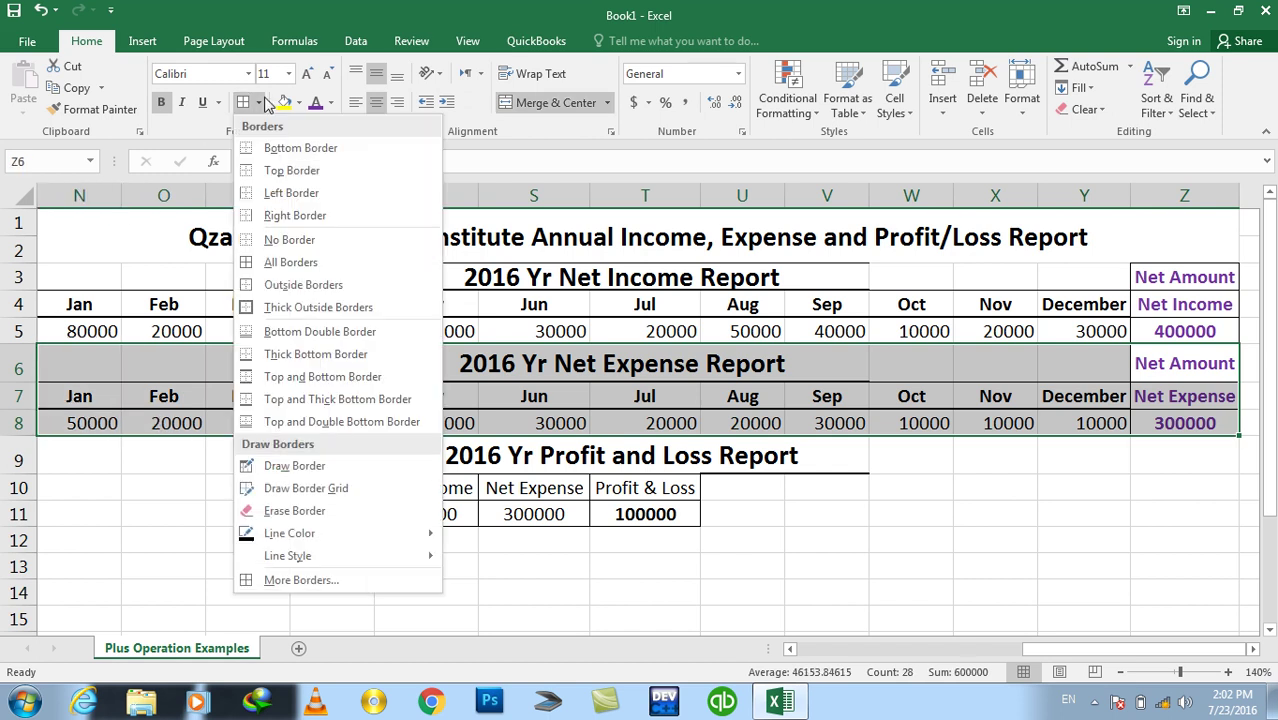
pyautogui.click(276, 378)
pyautogui.click(259, 103)
pyautogui.click(255, 313)
pyautogui.click(270, 518)
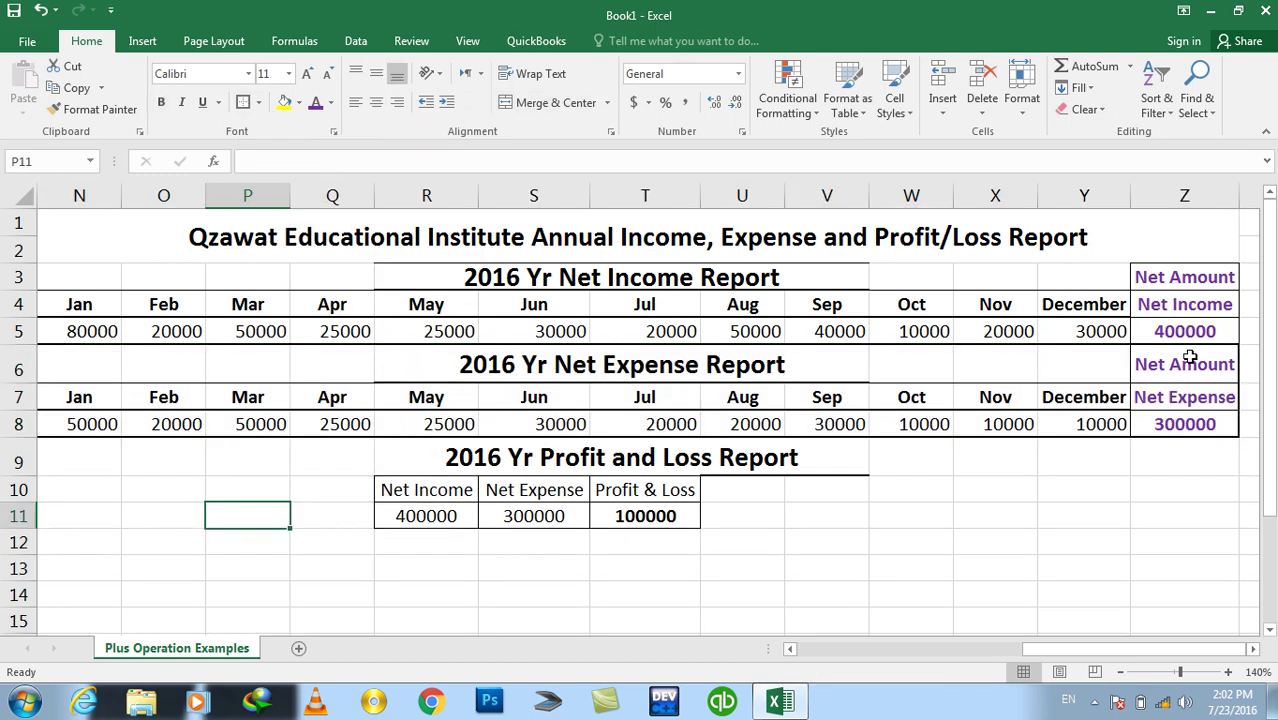
pyautogui.click(258, 103)
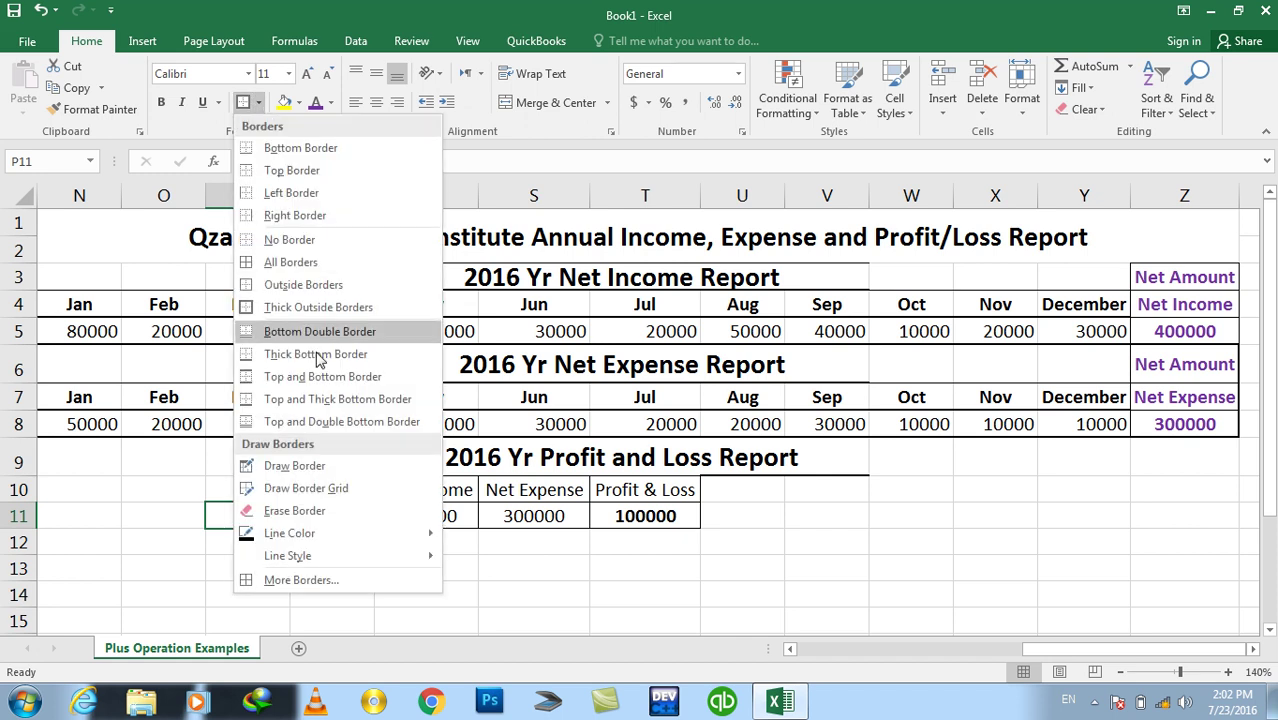
pyautogui.moveTo(290, 565)
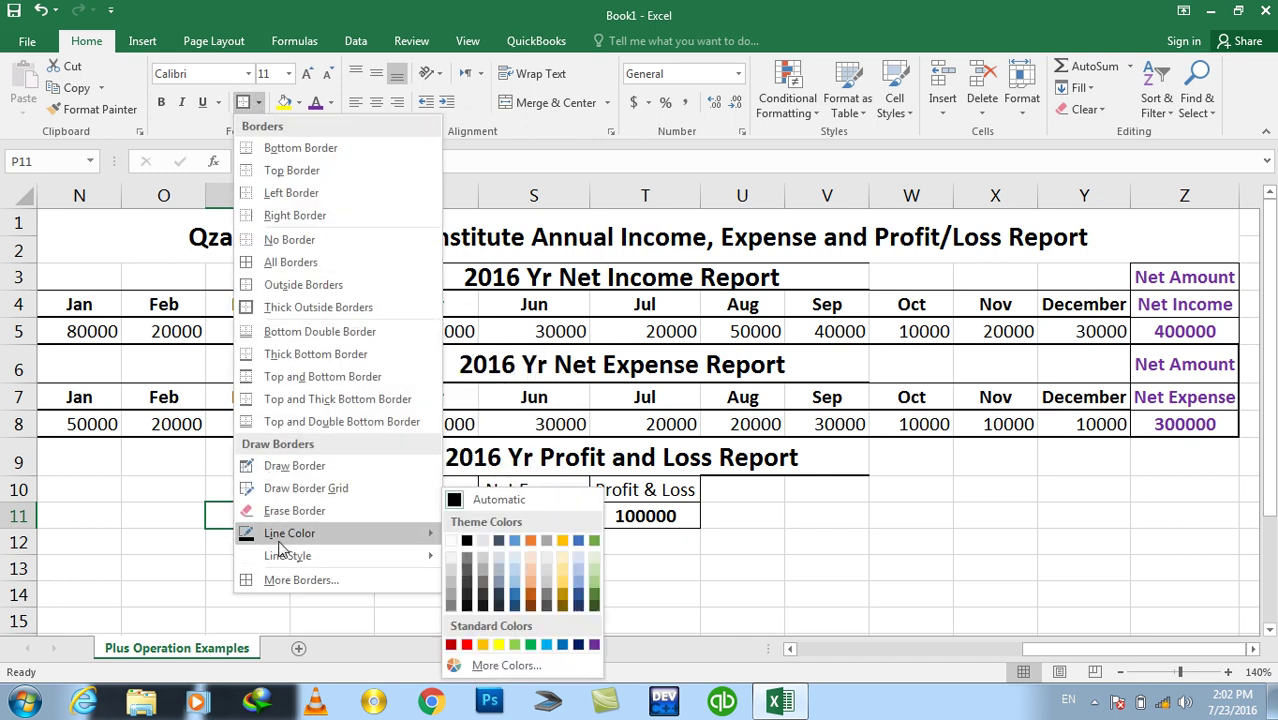
pyautogui.click(870, 500)
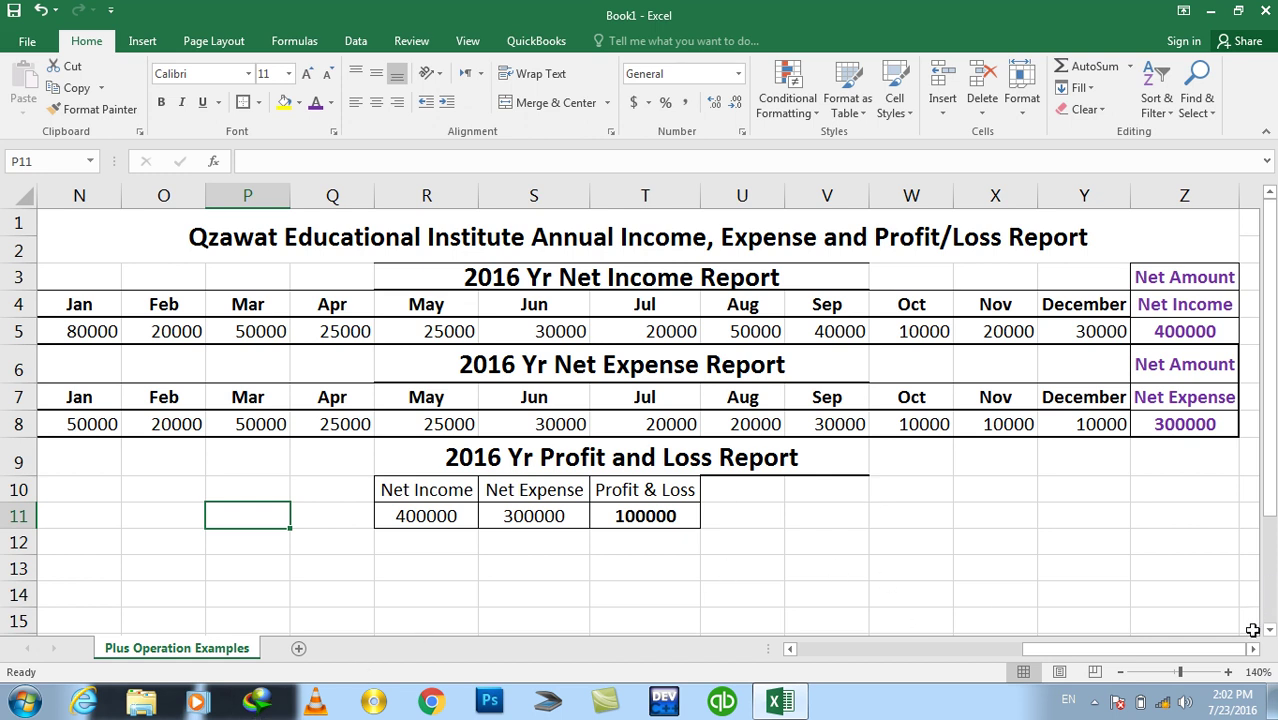
# Type the test headers EmpName, Post, Salary, Advance and Net Salary across AB1:AF1
pyautogui.click(1252, 648)
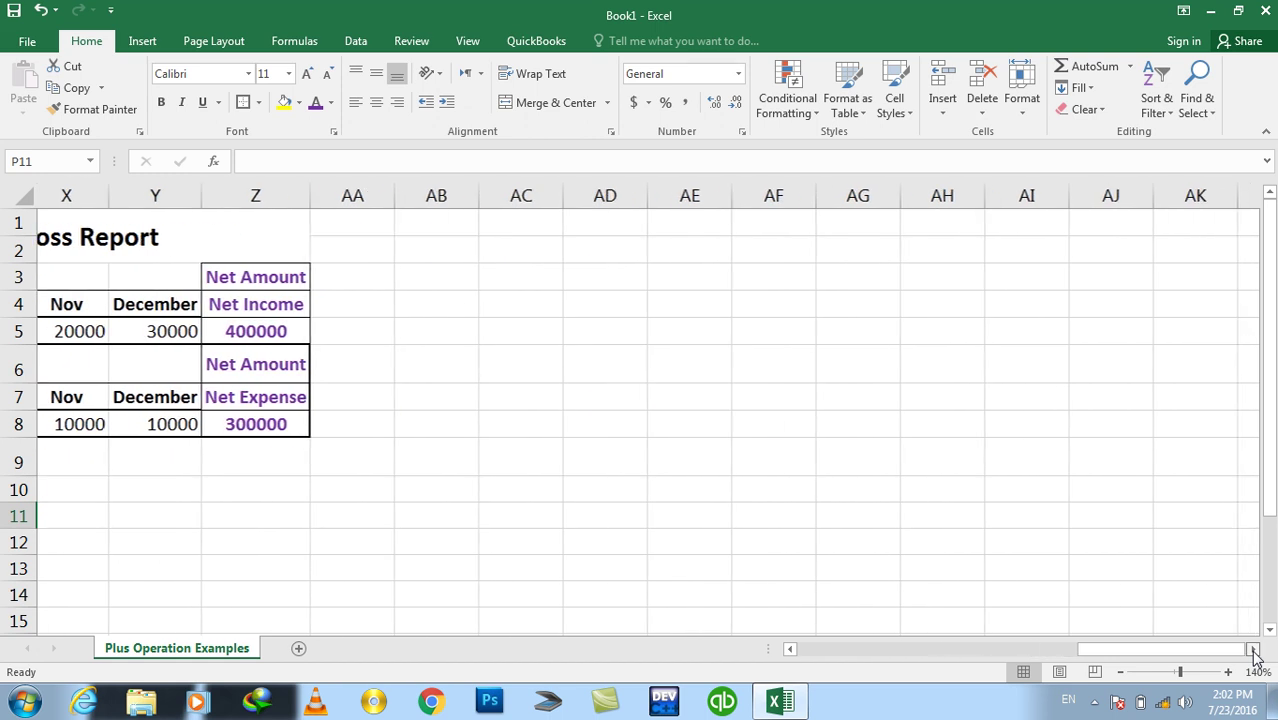
pyautogui.click(1252, 648)
pyautogui.click(176, 227)
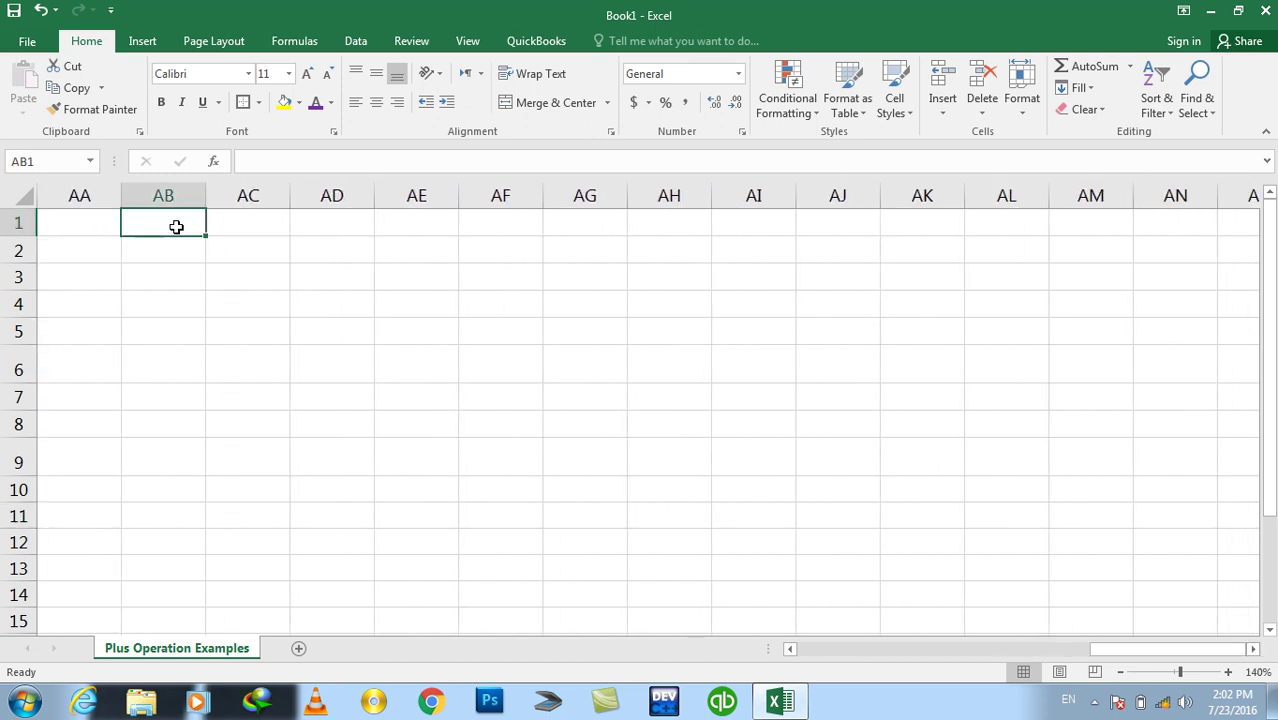
pyautogui.write('EmpName')
pyautogui.press('Tab')
pyautogui.write('Dis')
pyautogui.press('BackSpace')
pyautogui.press('BackSpace')
pyautogui.press('BackSpace')
pyautogui.write('Pos')
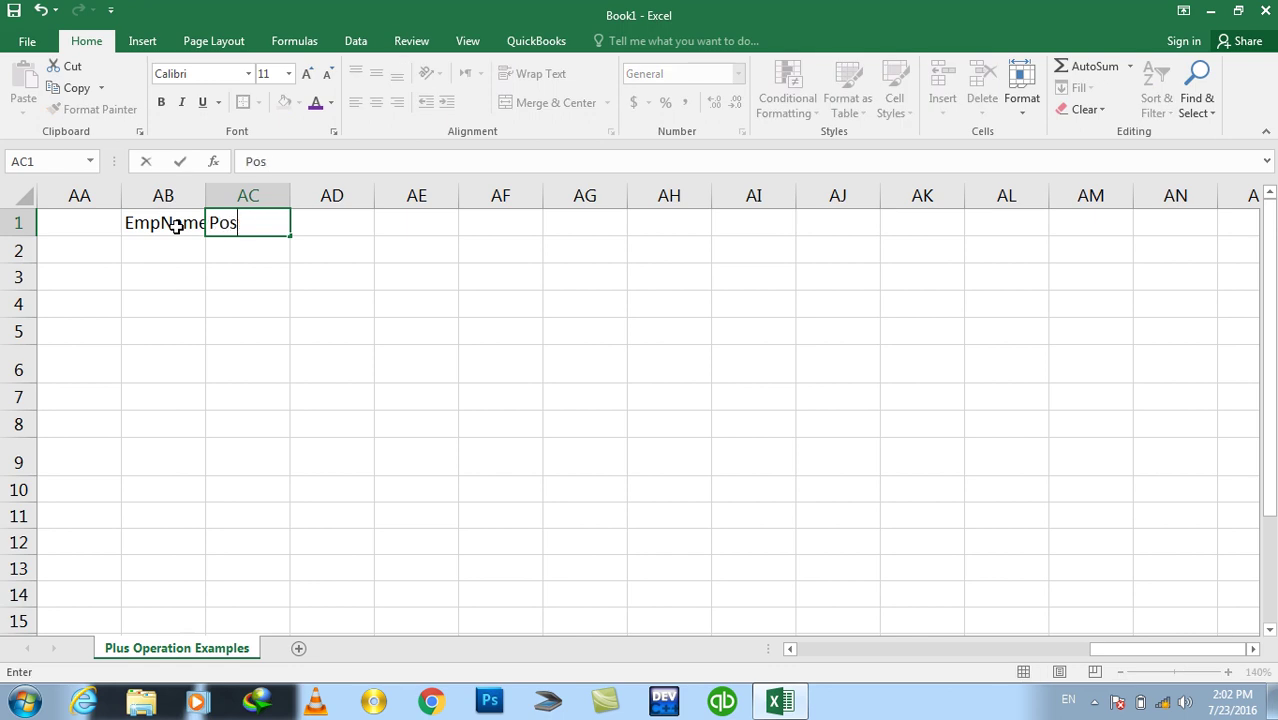
pyautogui.write('t')
pyautogui.press('Tab')
pyautogui.write('Salary')
pyautogui.hotkey('ctrl', 'Return')
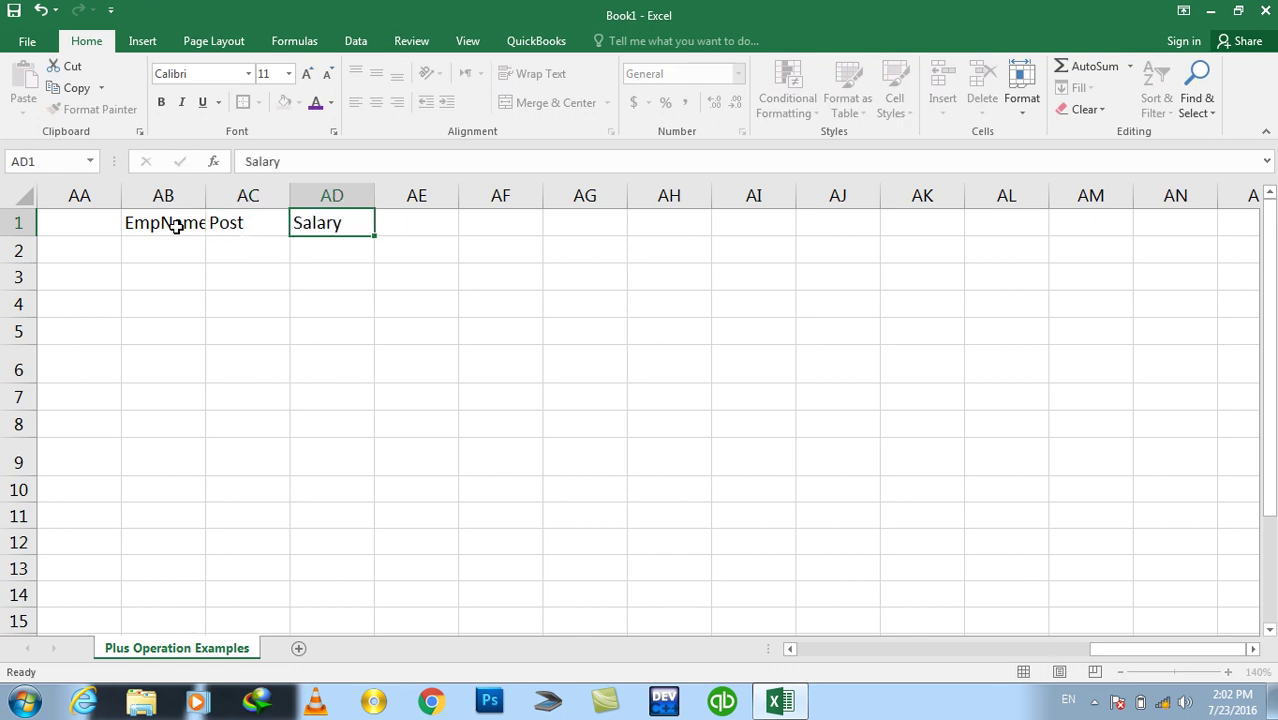
pyautogui.press('Tab')
pyautogui.write('Adv')
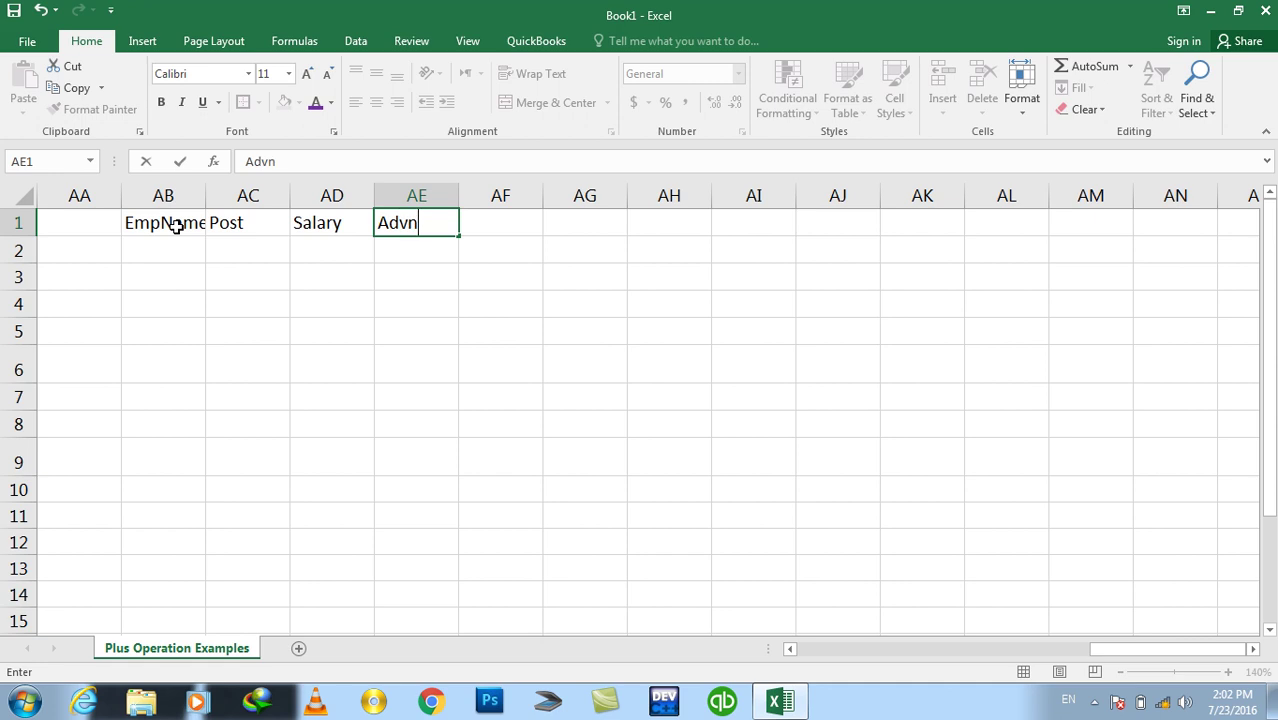
pyautogui.write('ance')
pyautogui.press('Tab')
pyautogui.write('N')
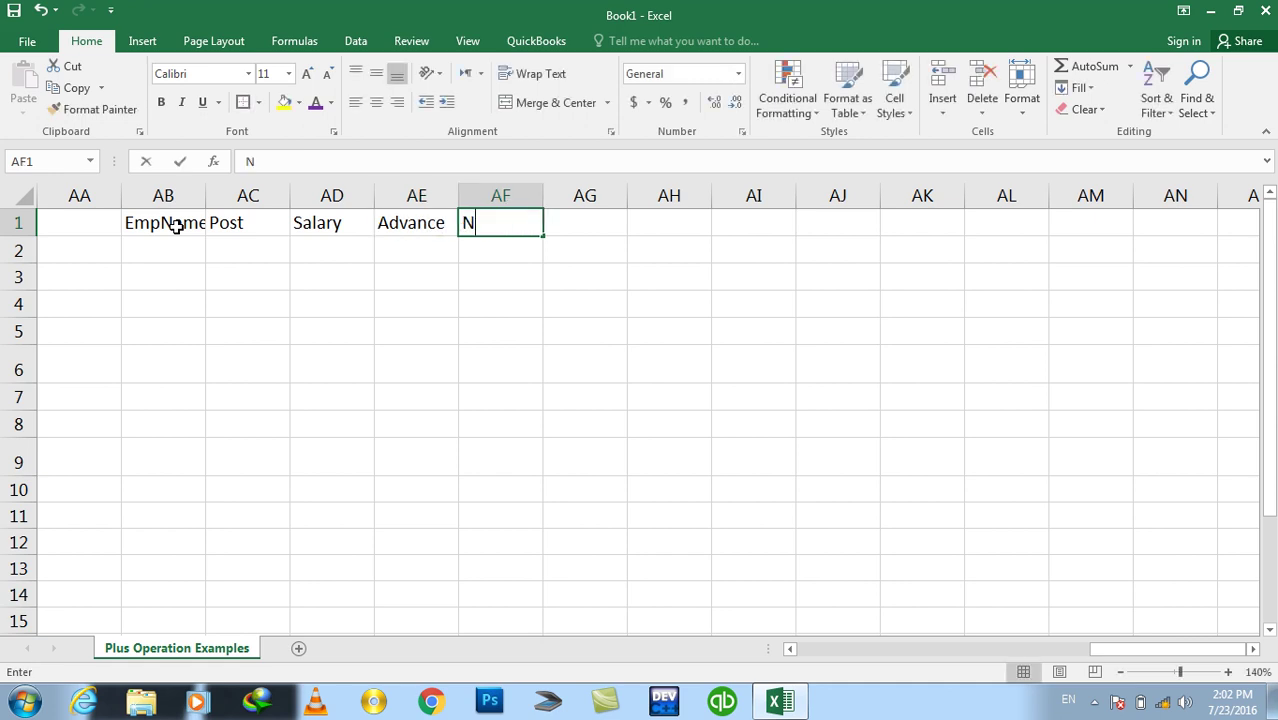
pyautogui.write('et Salary')
pyautogui.press('Return')
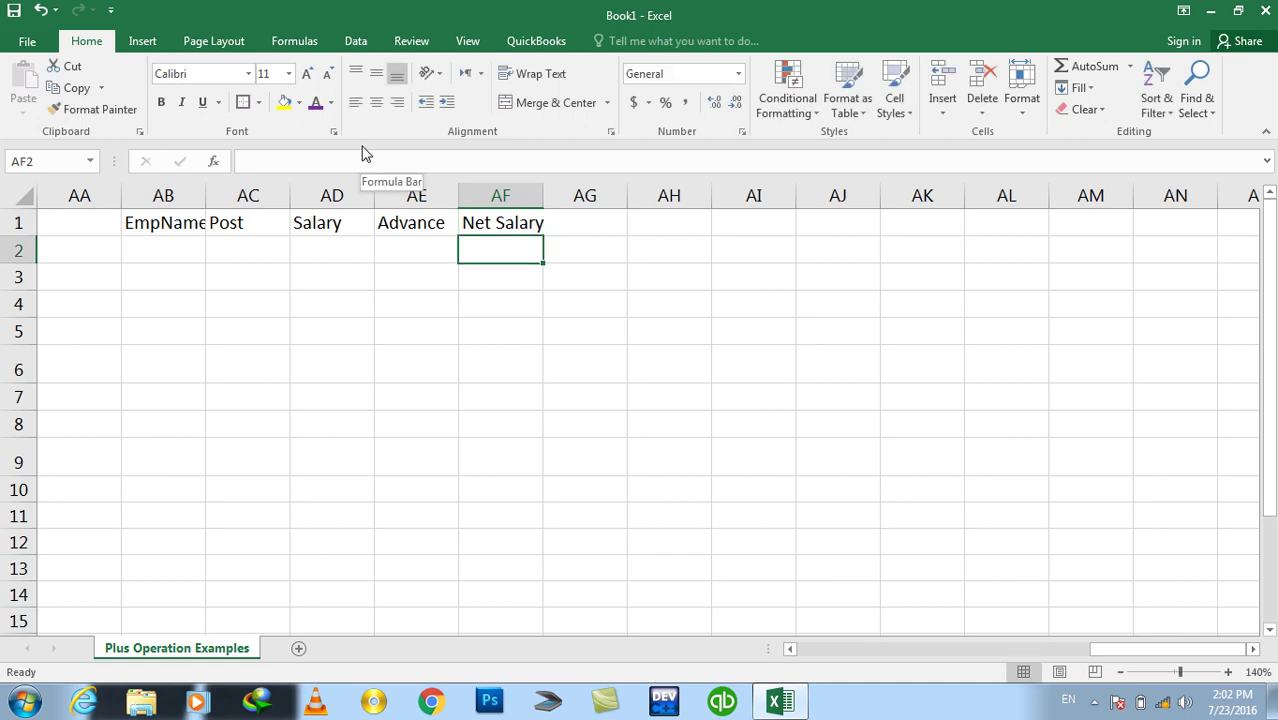
# Enter the Net Salary formula =AD2-AE2 in AF2
pyautogui.click(411, 243)
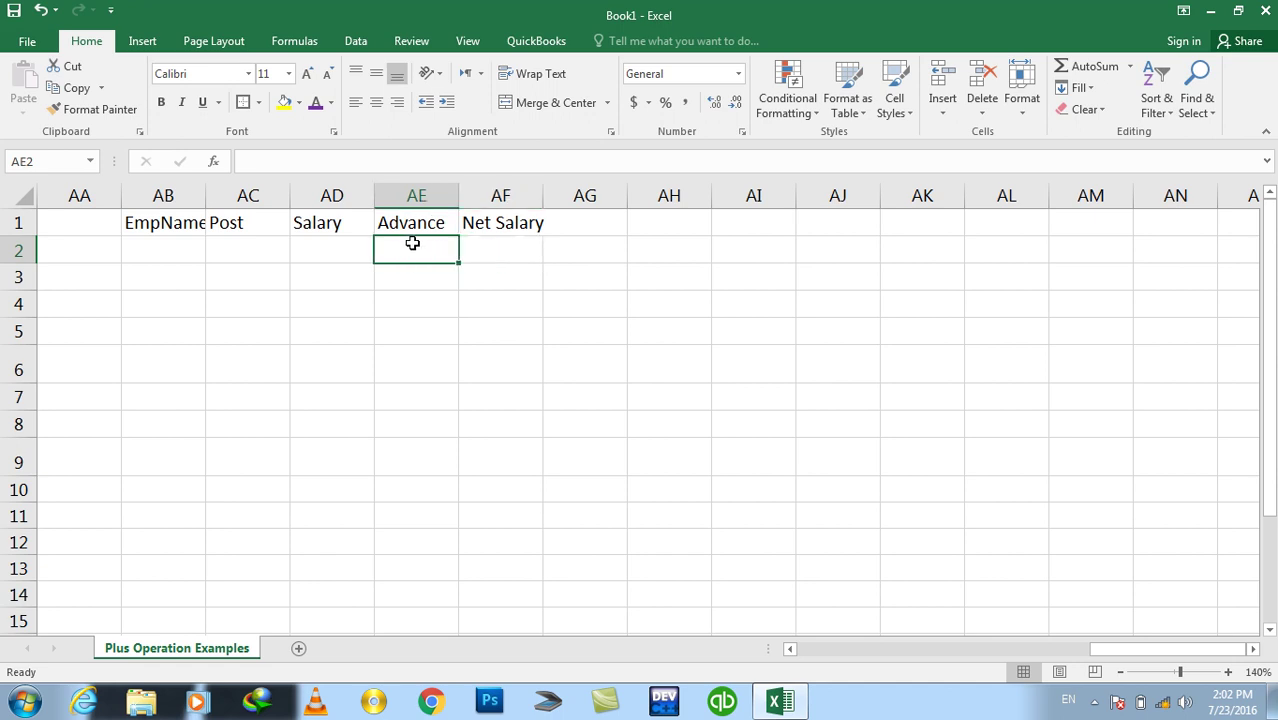
pyautogui.click(162, 248)
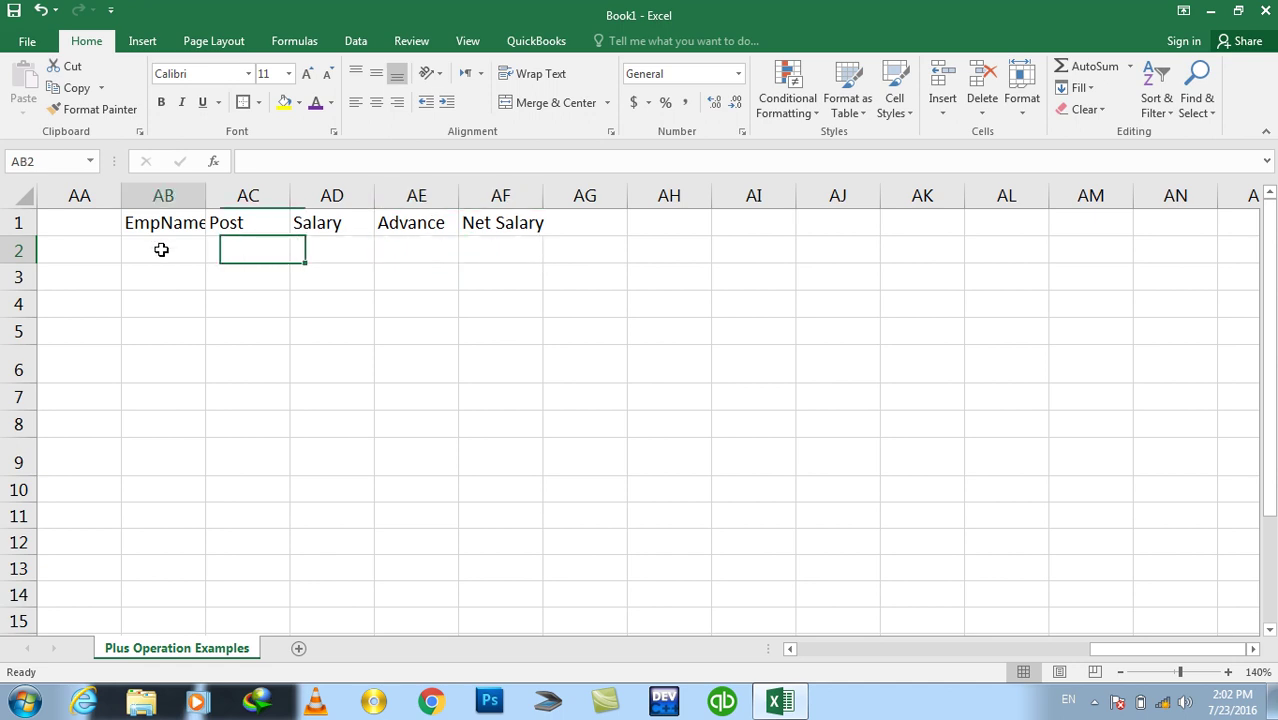
pyautogui.click(221, 248)
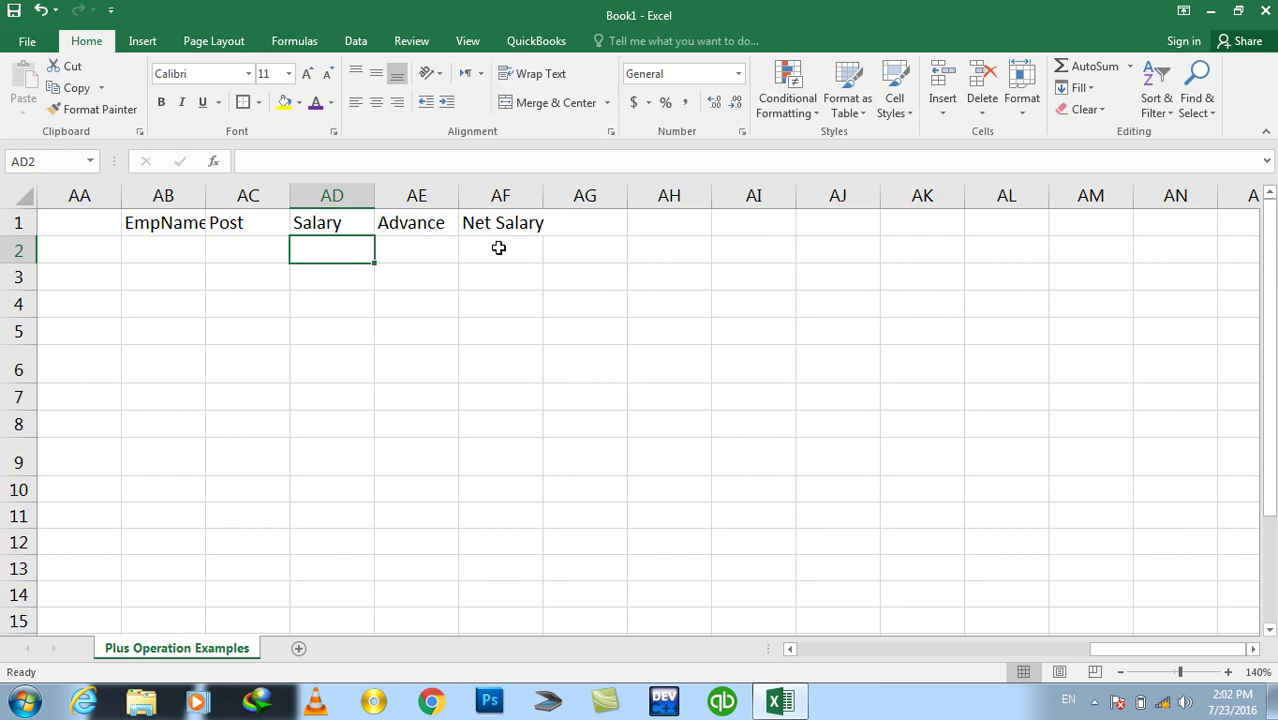
pyautogui.click(498, 248)
pyautogui.write('=')
pyautogui.click(312, 249)
pyautogui.write('-')
pyautogui.click(406, 249)
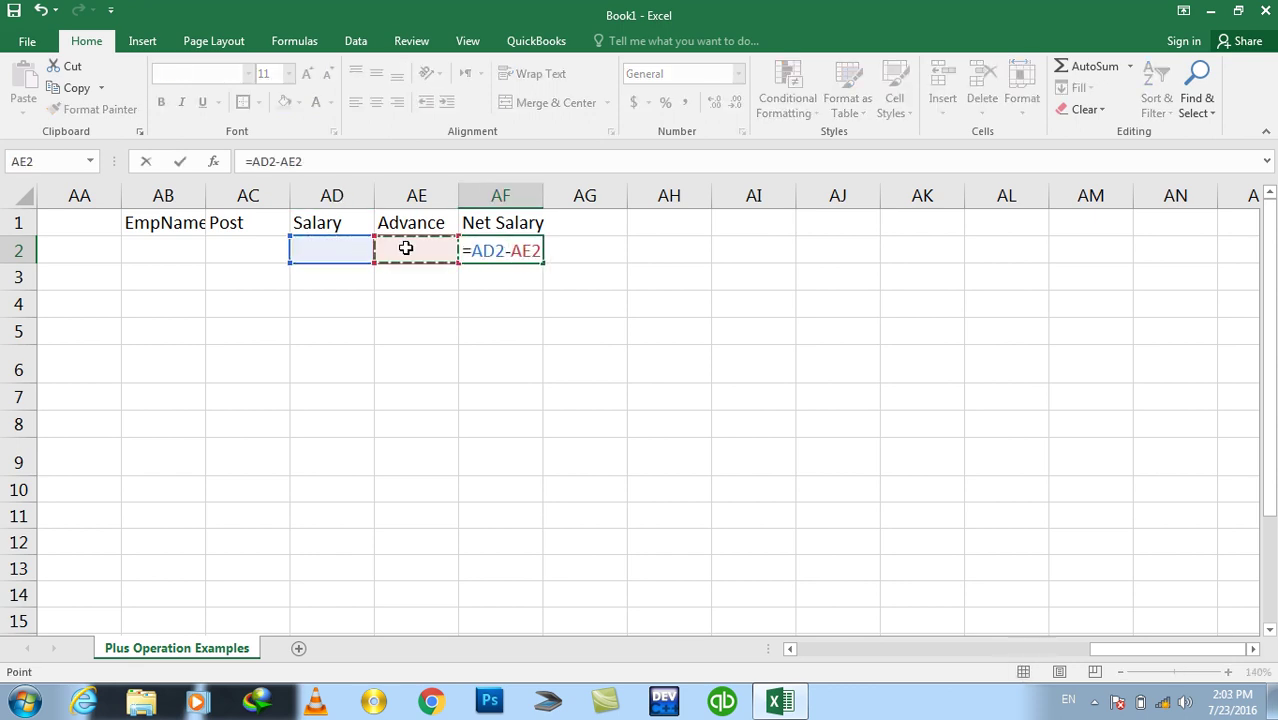
pyautogui.press('Return')
pyautogui.press('Up')
pyautogui.hotkey('shift', 'F10')
pyautogui.press('Escape')
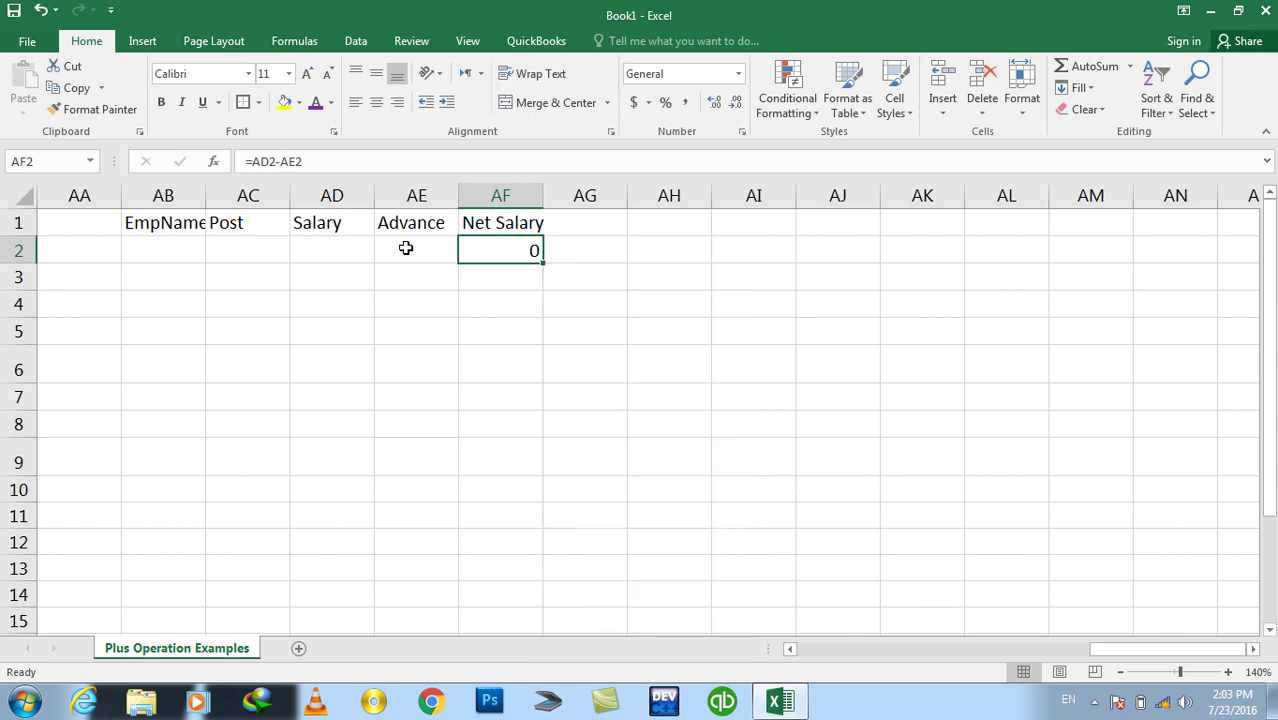
# Test the formula with a salary of 2000 and an advance of 100
pyautogui.press('Left')
pyautogui.press('Left')
pyautogui.write('20')
pyautogui.press('Right')
pyautogui.write('100')
pyautogui.press('Return')
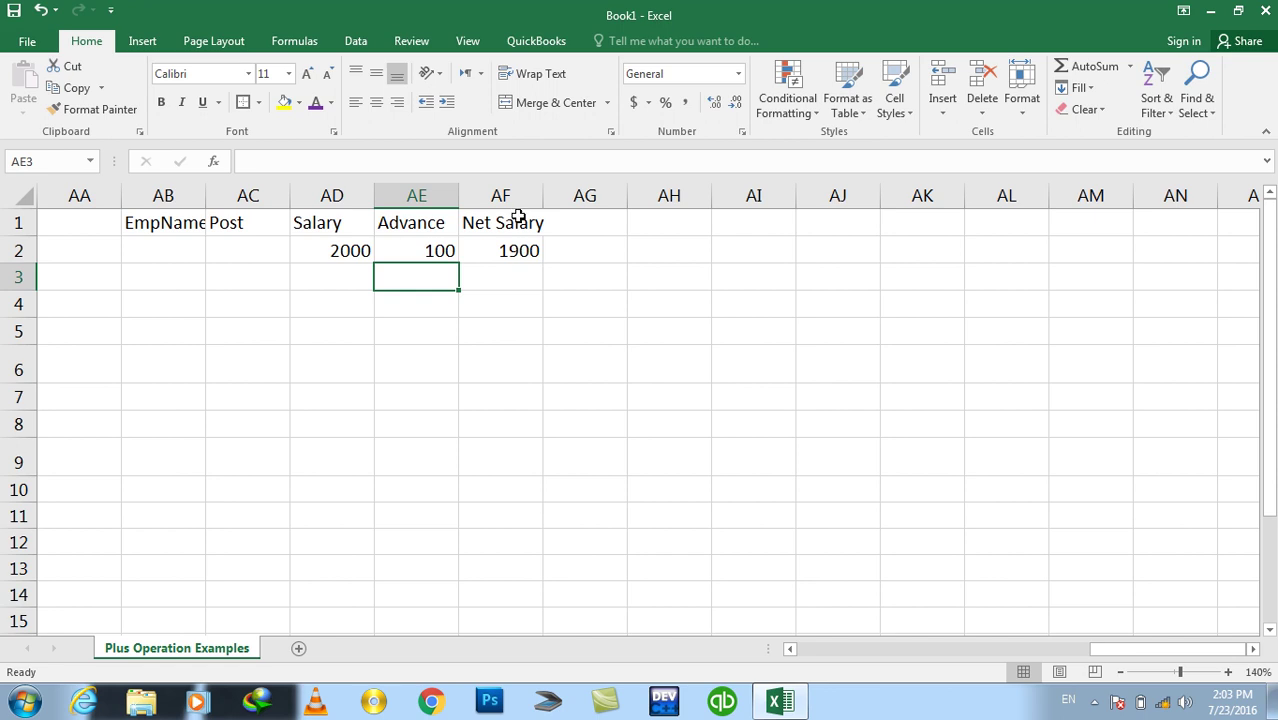
# Select the test table AB1:AG5 and delete its contents
pyautogui.moveTo(519, 217); pyautogui.dragTo(277, 294)
pyautogui.click(212, 302)
pyautogui.click(163, 227)
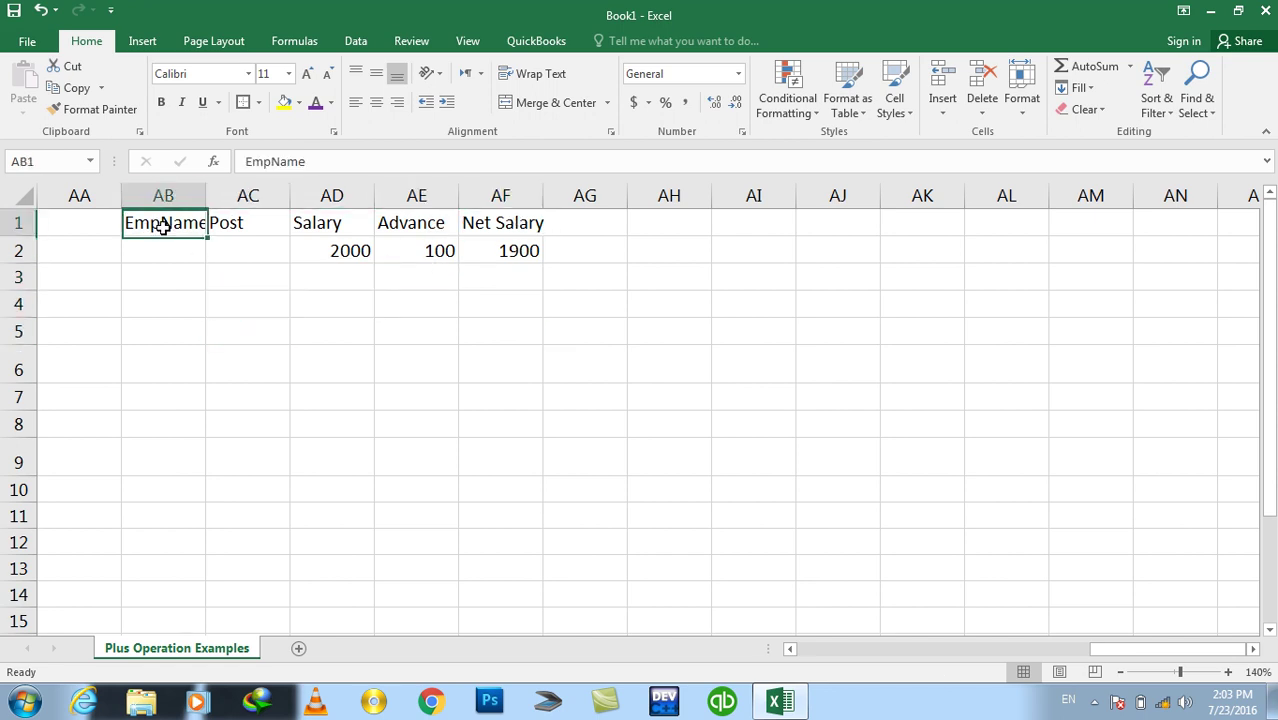
pyautogui.moveTo(163, 227); pyautogui.dragTo(548, 323)
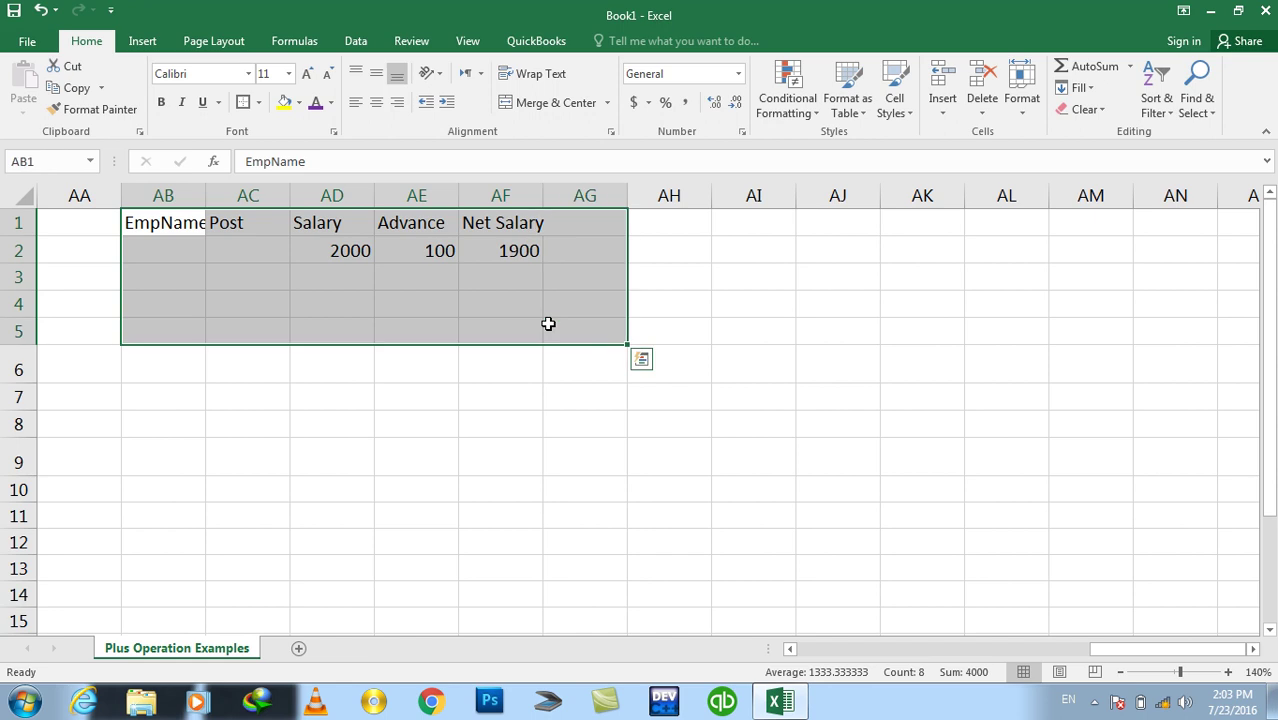
pyautogui.press('Delete')
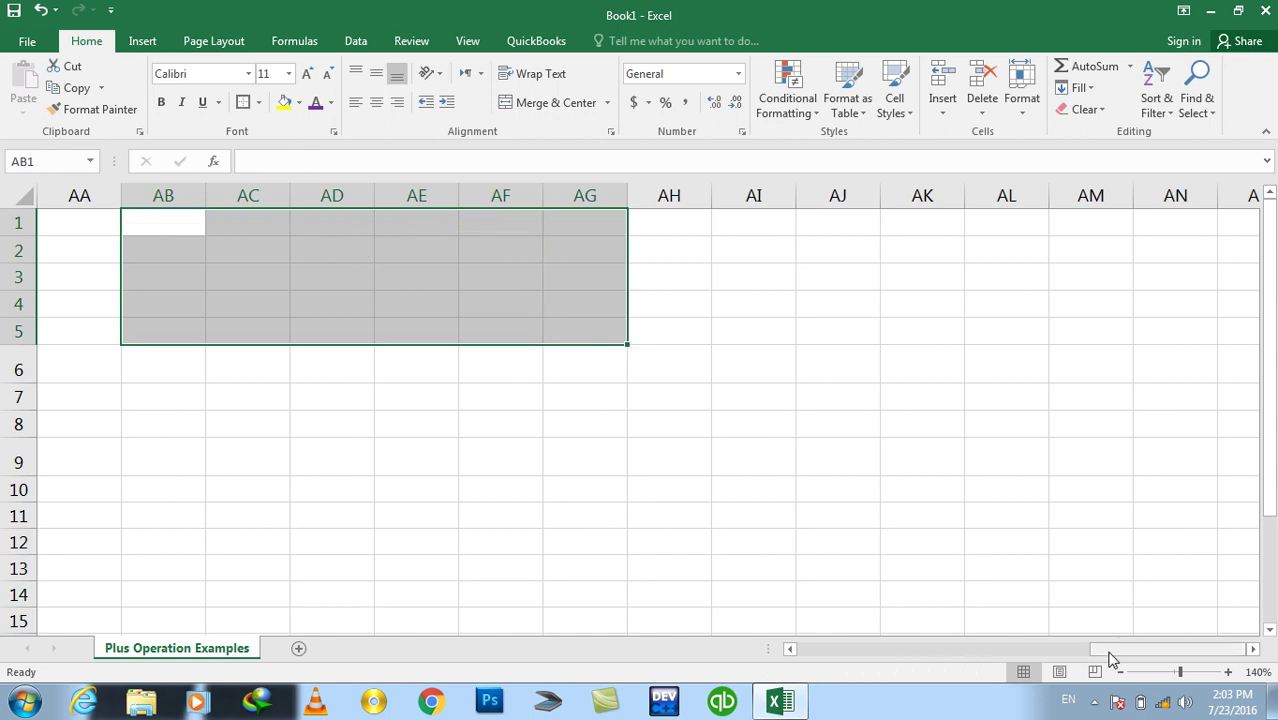
# Format-paint D3's bordered style onto G1:L8, then bold the header row G1:L1
pyautogui.click(790, 648)
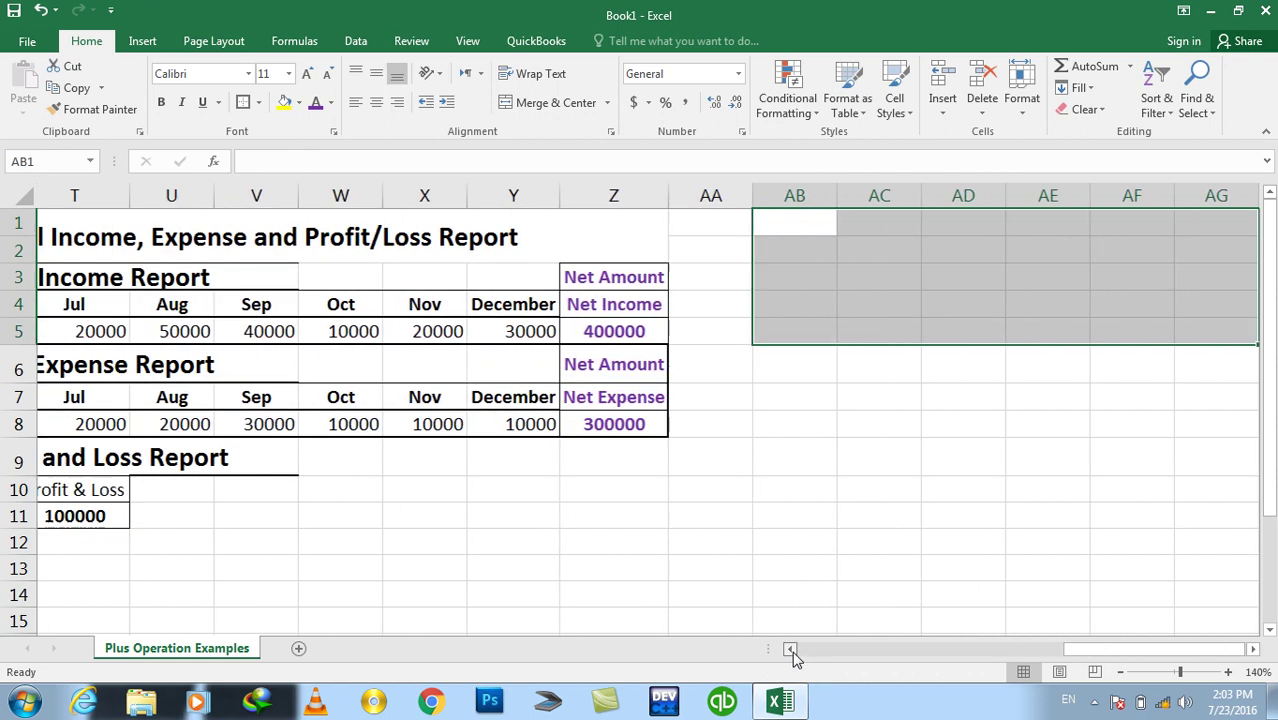
pyautogui.click(742, 567)
pyautogui.click(791, 650)
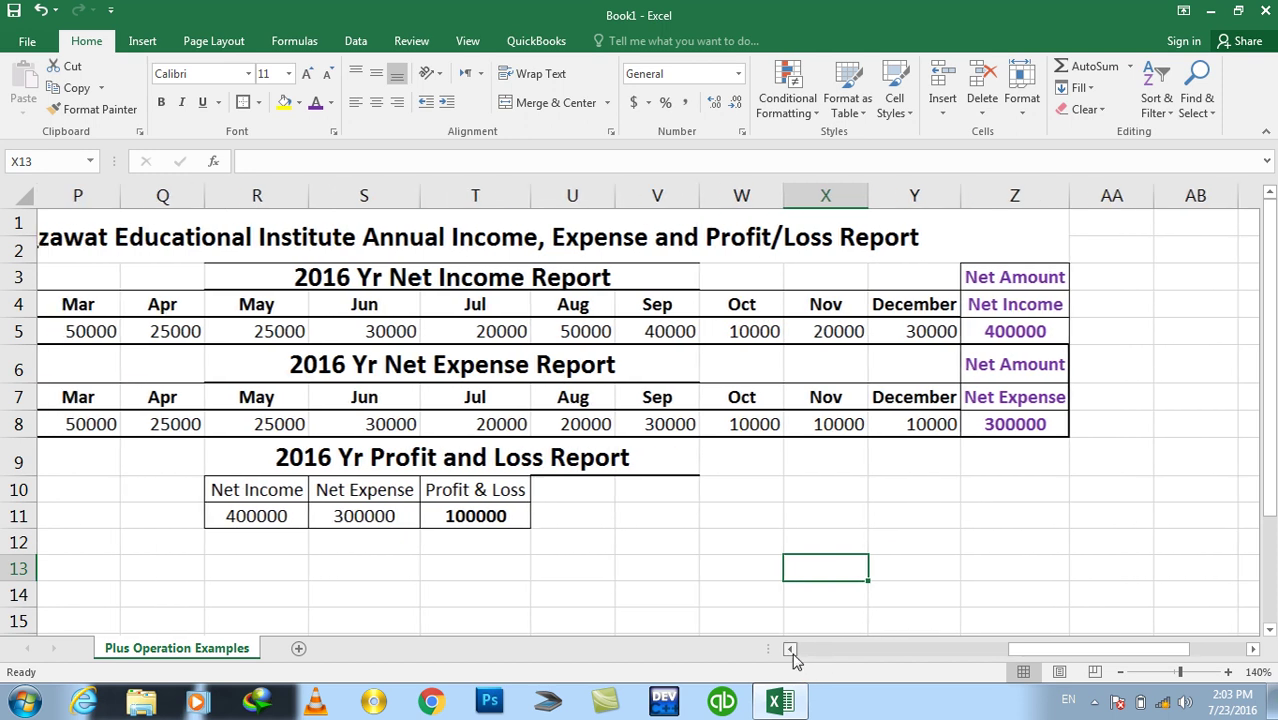
pyautogui.click(791, 650)
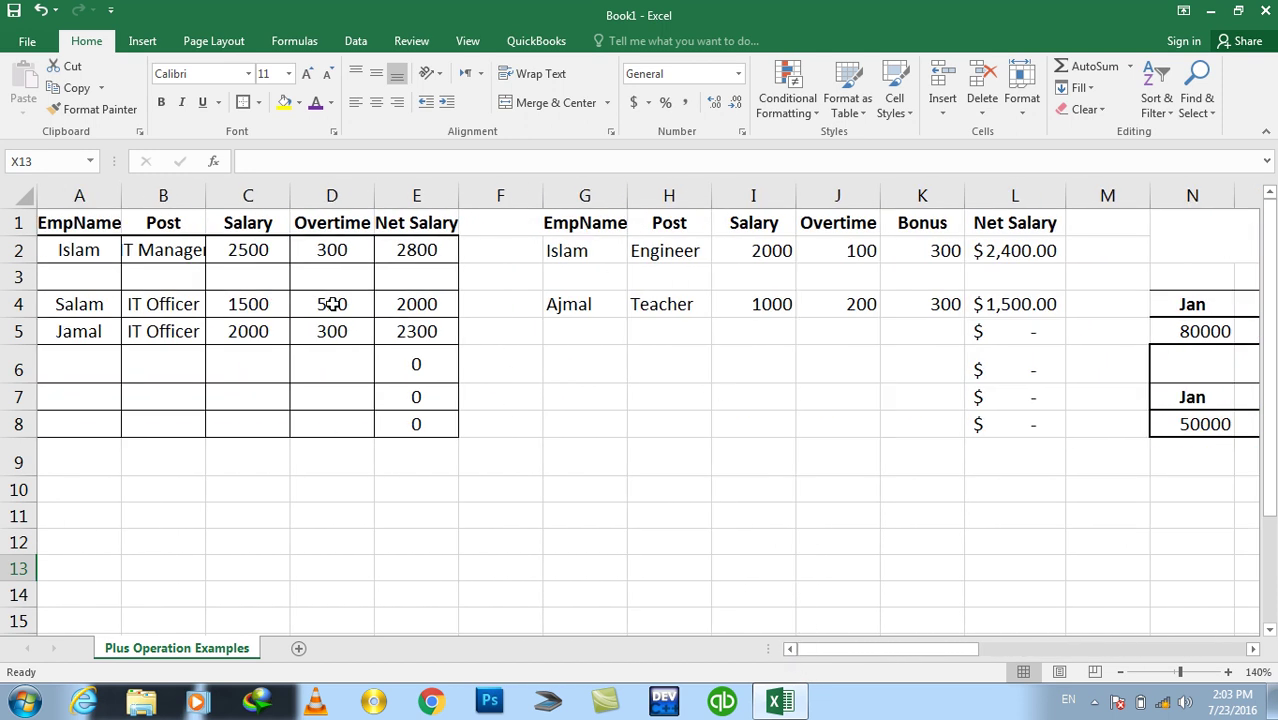
pyautogui.click(317, 270)
pyautogui.click(95, 109)
pyautogui.moveTo(585, 222); pyautogui.dragTo(976, 422)
pyautogui.click(837, 368)
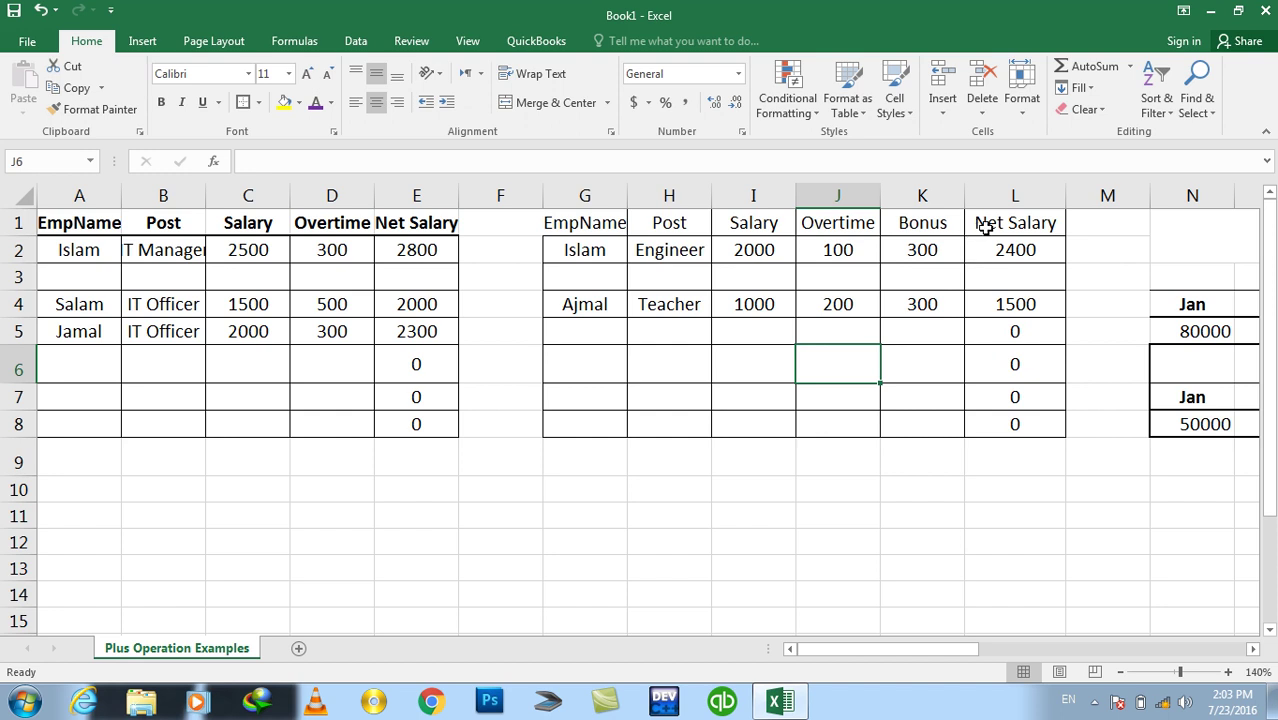
pyautogui.moveTo(985, 226); pyautogui.dragTo(582, 220)
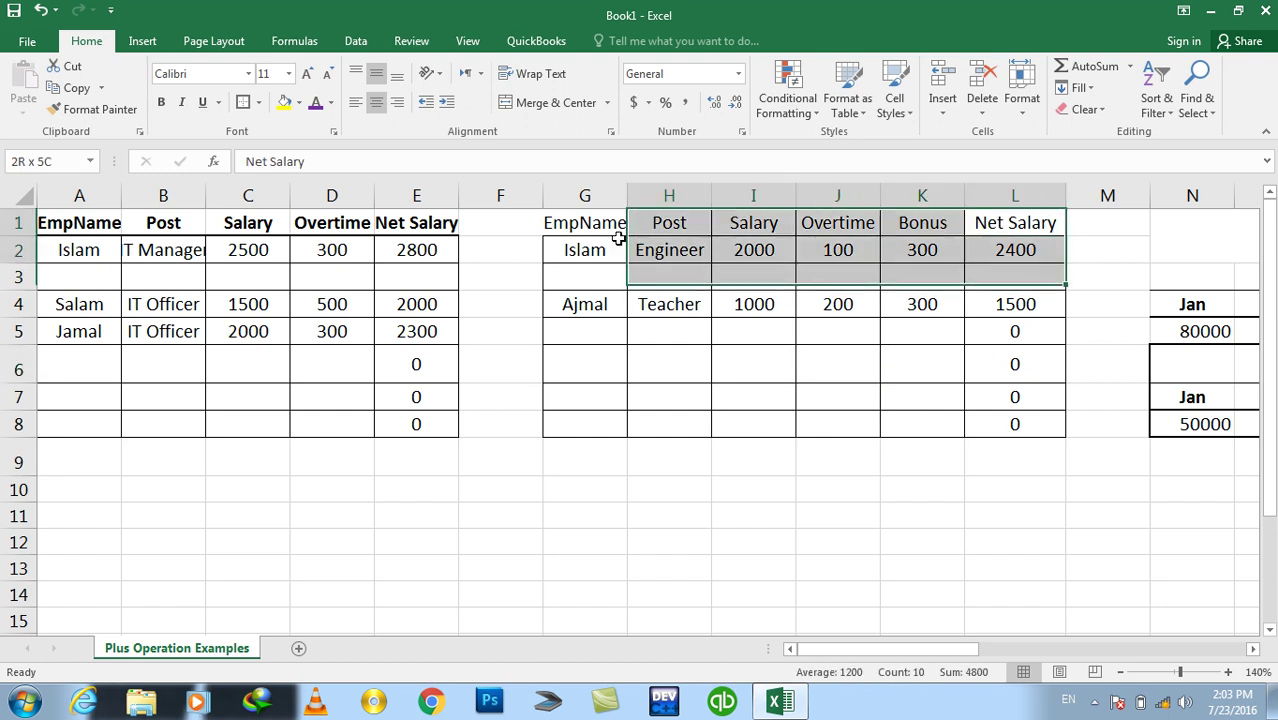
pyautogui.click(165, 103)
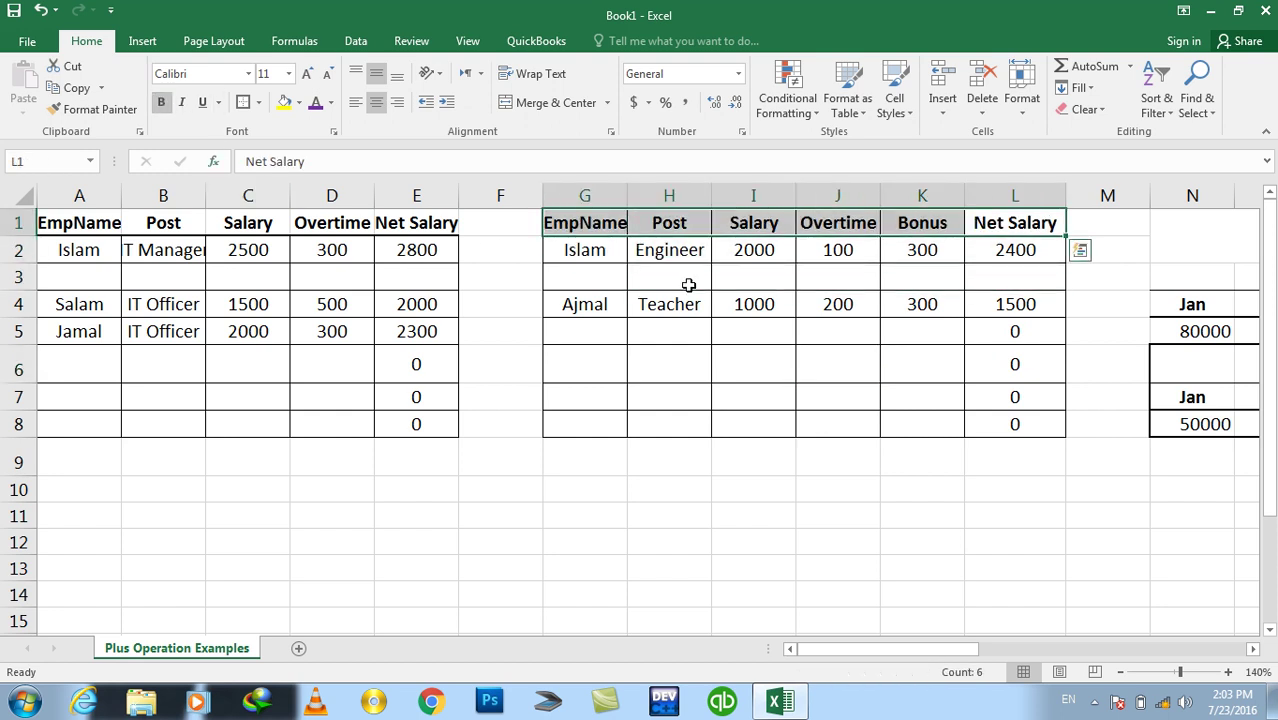